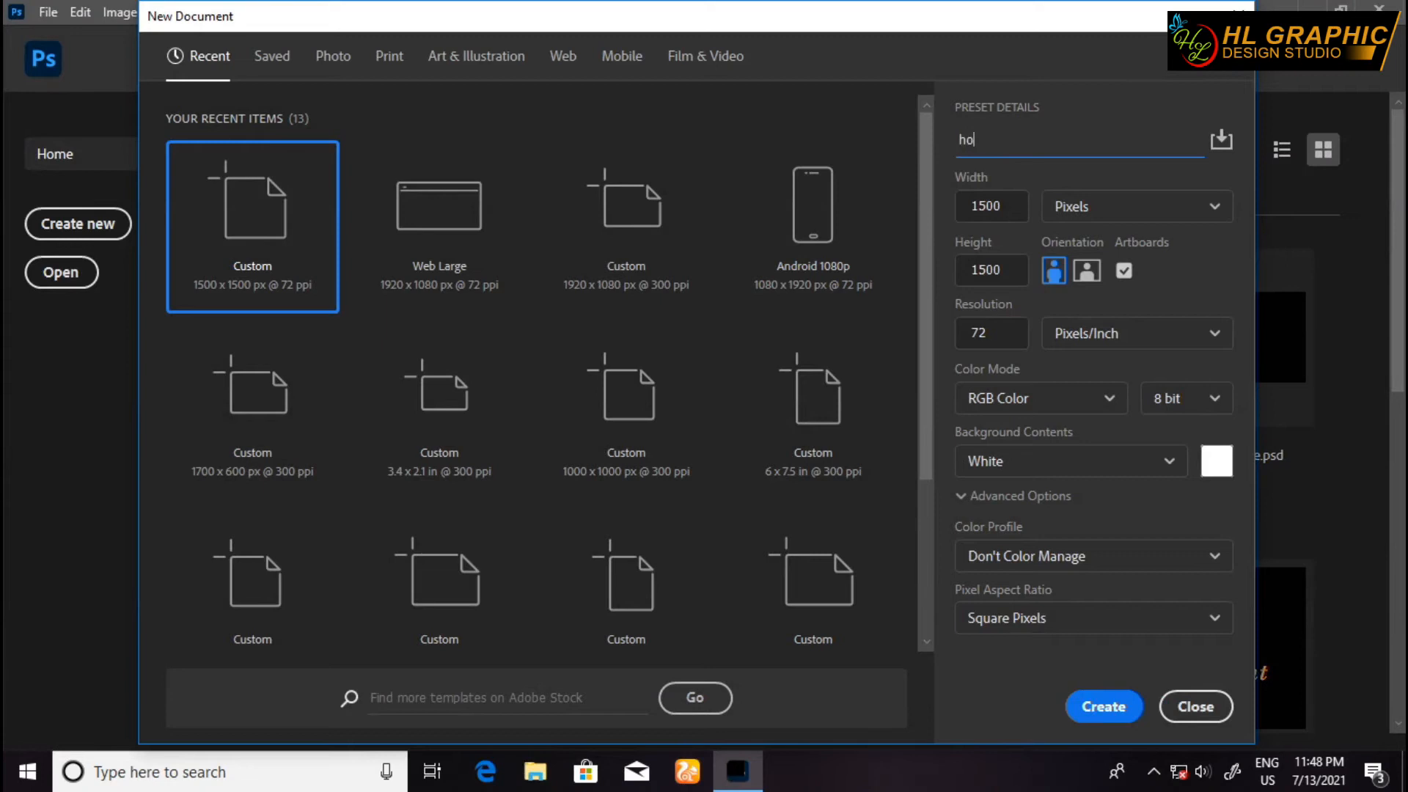
Step: Name the new 1500 × 1500 px, 72 ppi document "home logo design" and create it
type("me logo design")
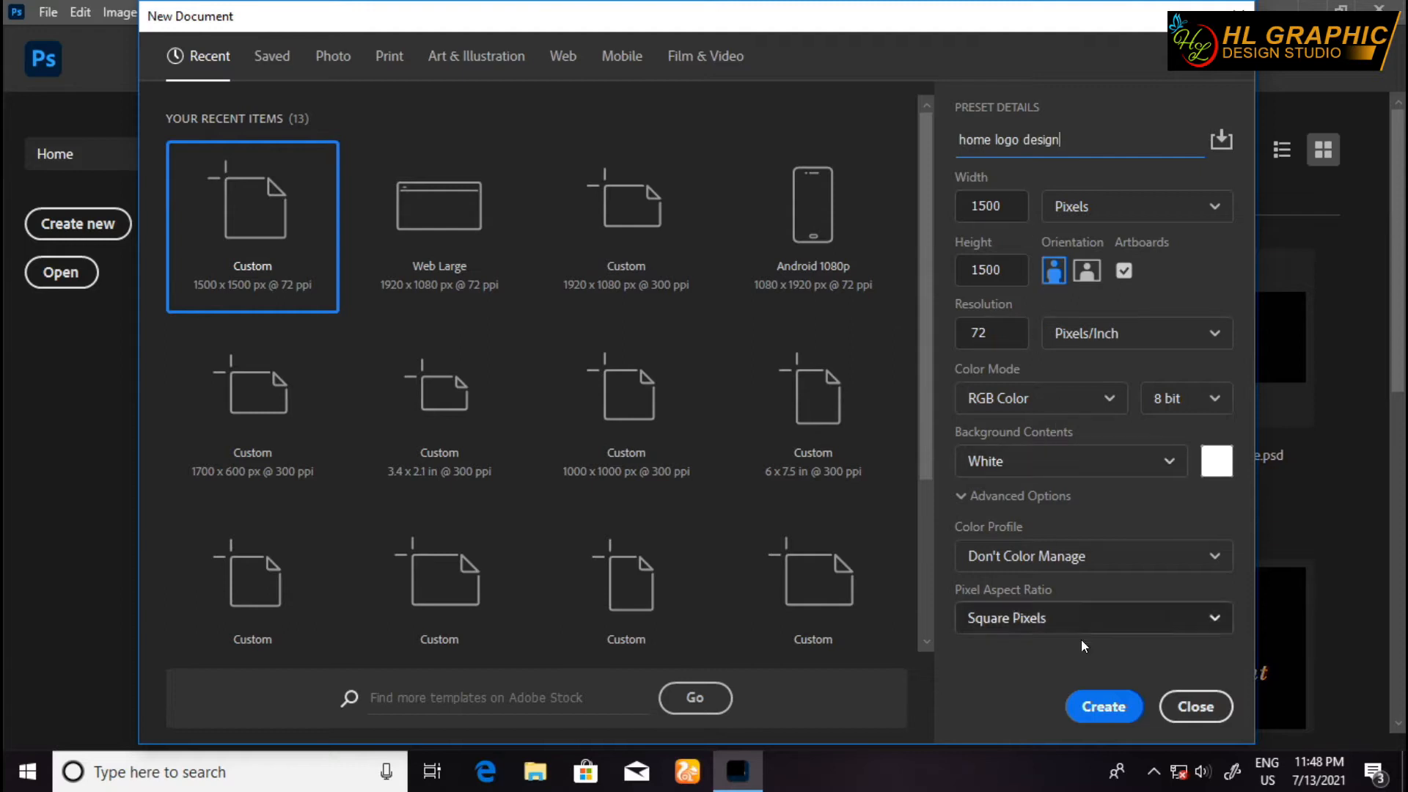
left_click(1109, 707)
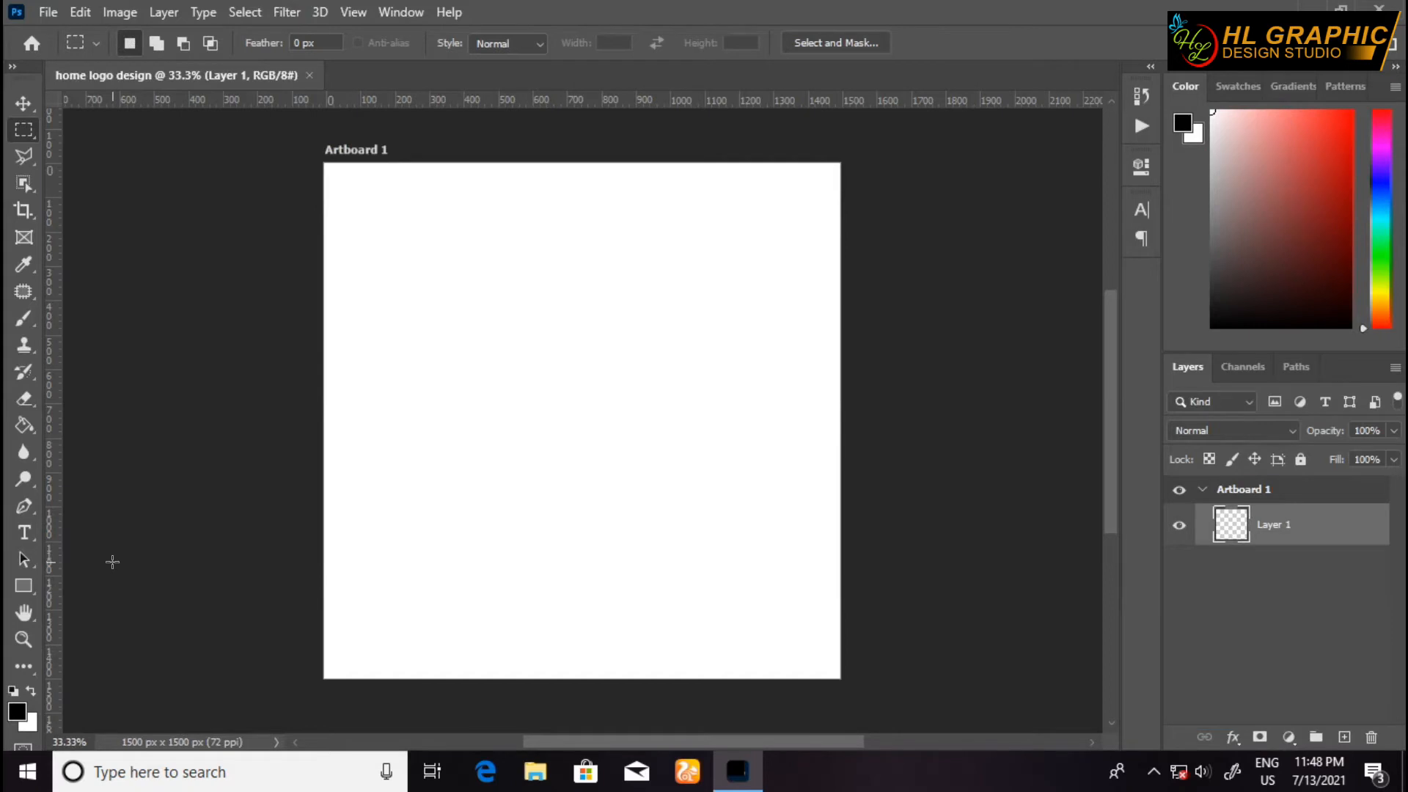
Step: Draw a rectangle about 617 × 528 px near the middle of the artboard and give it a custom medium blue fill
left_click(18, 591)
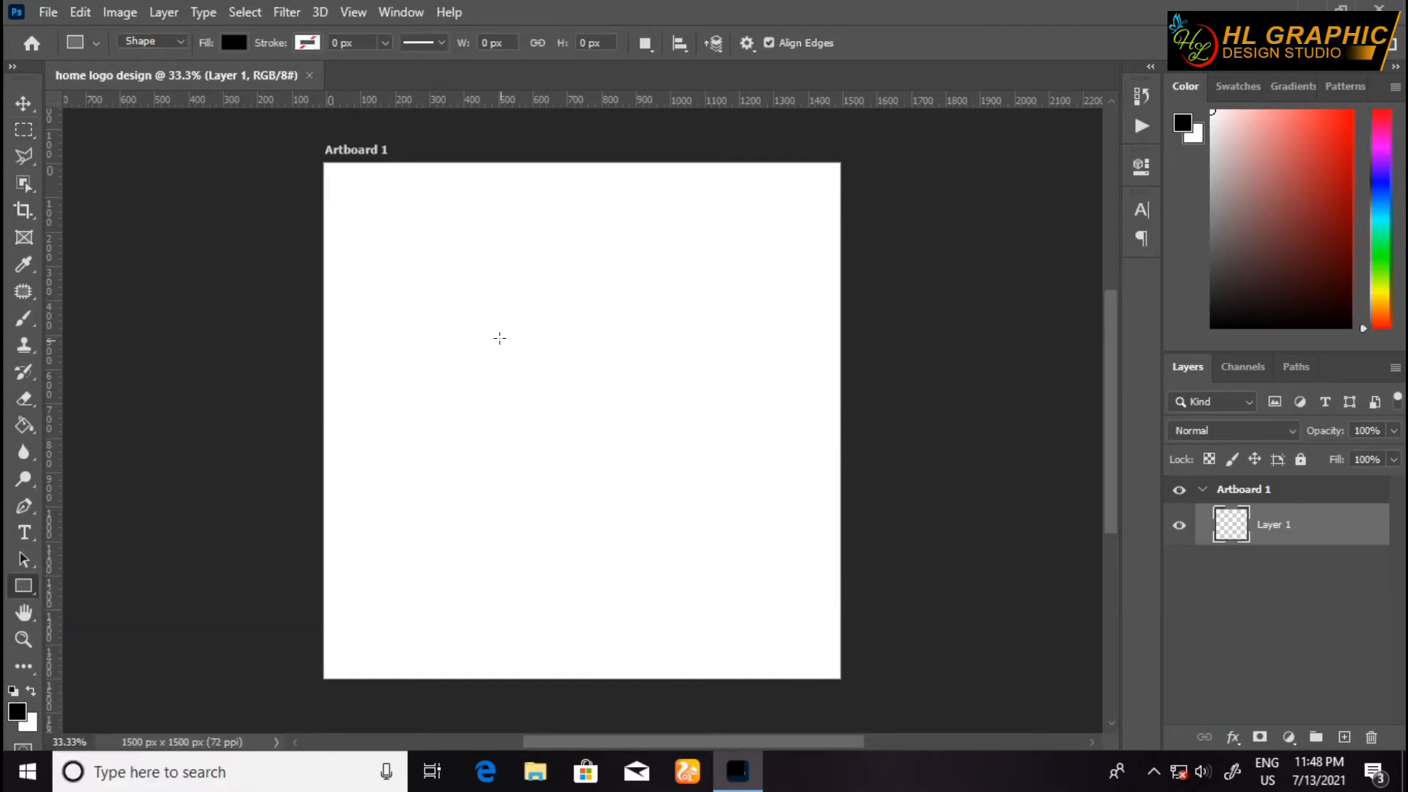
left_click_drag(478, 319, 685, 495)
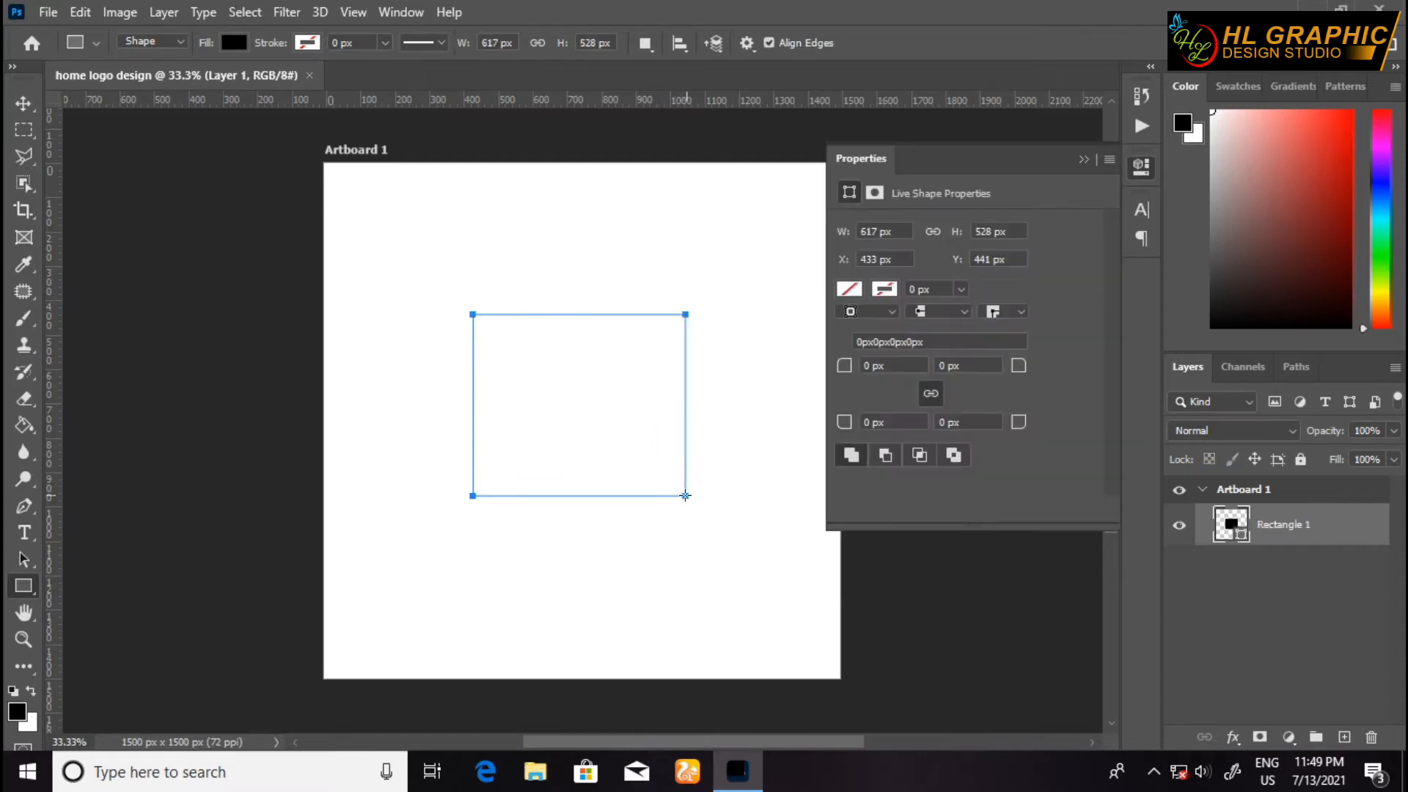
left_click(852, 291)
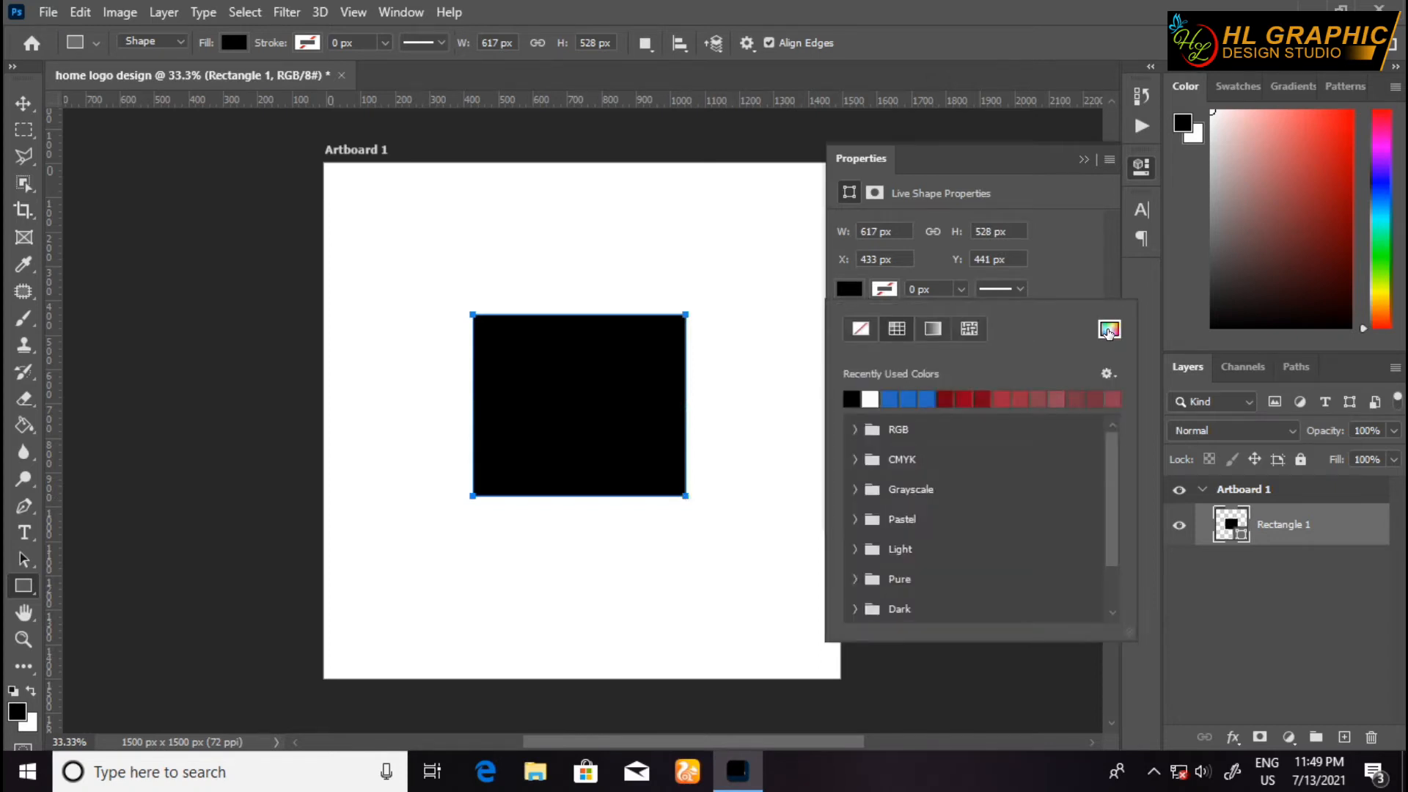
left_click(1109, 331)
left_click(1144, 439)
left_click(1121, 415)
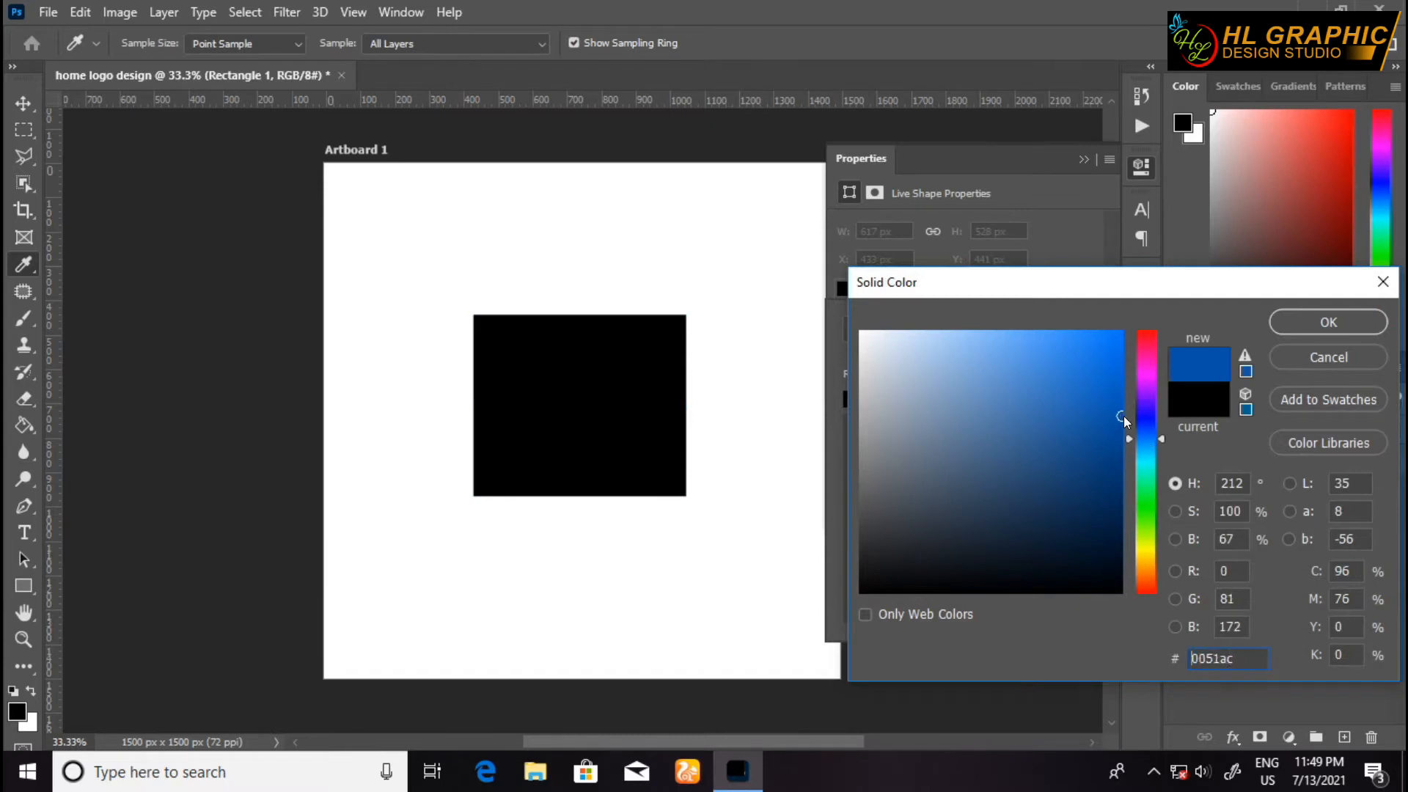
left_click(1106, 404)
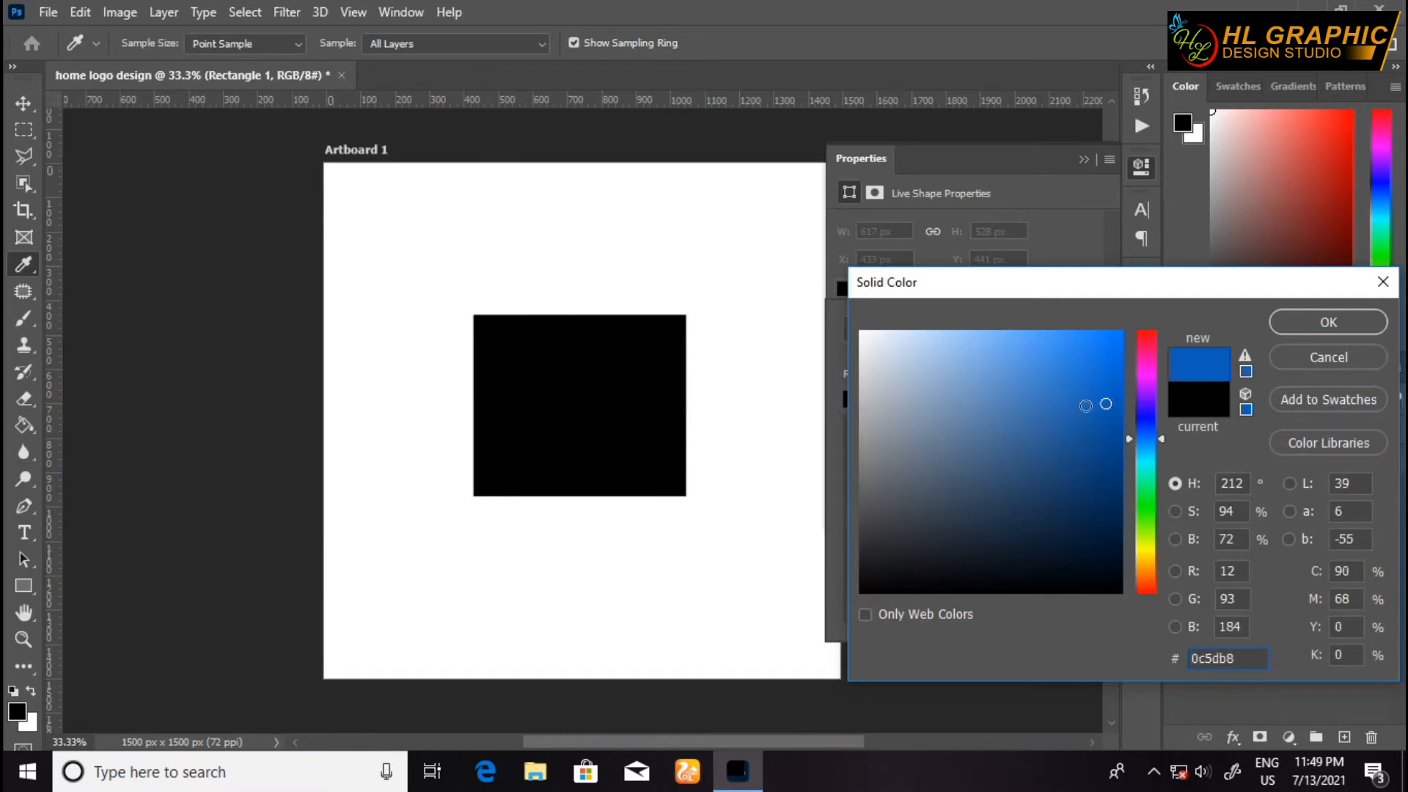
left_click(1096, 403)
left_click(1316, 324)
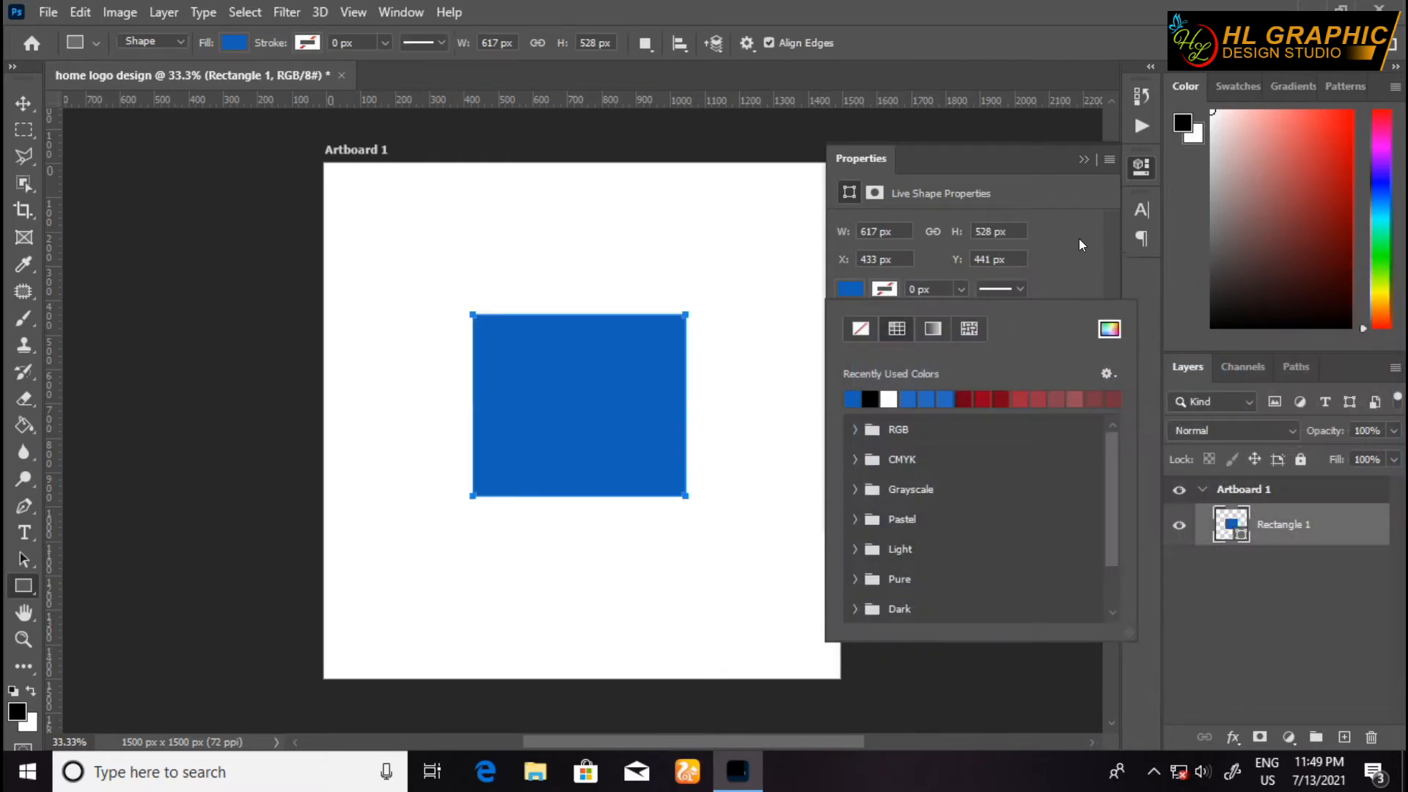
left_click(1084, 159)
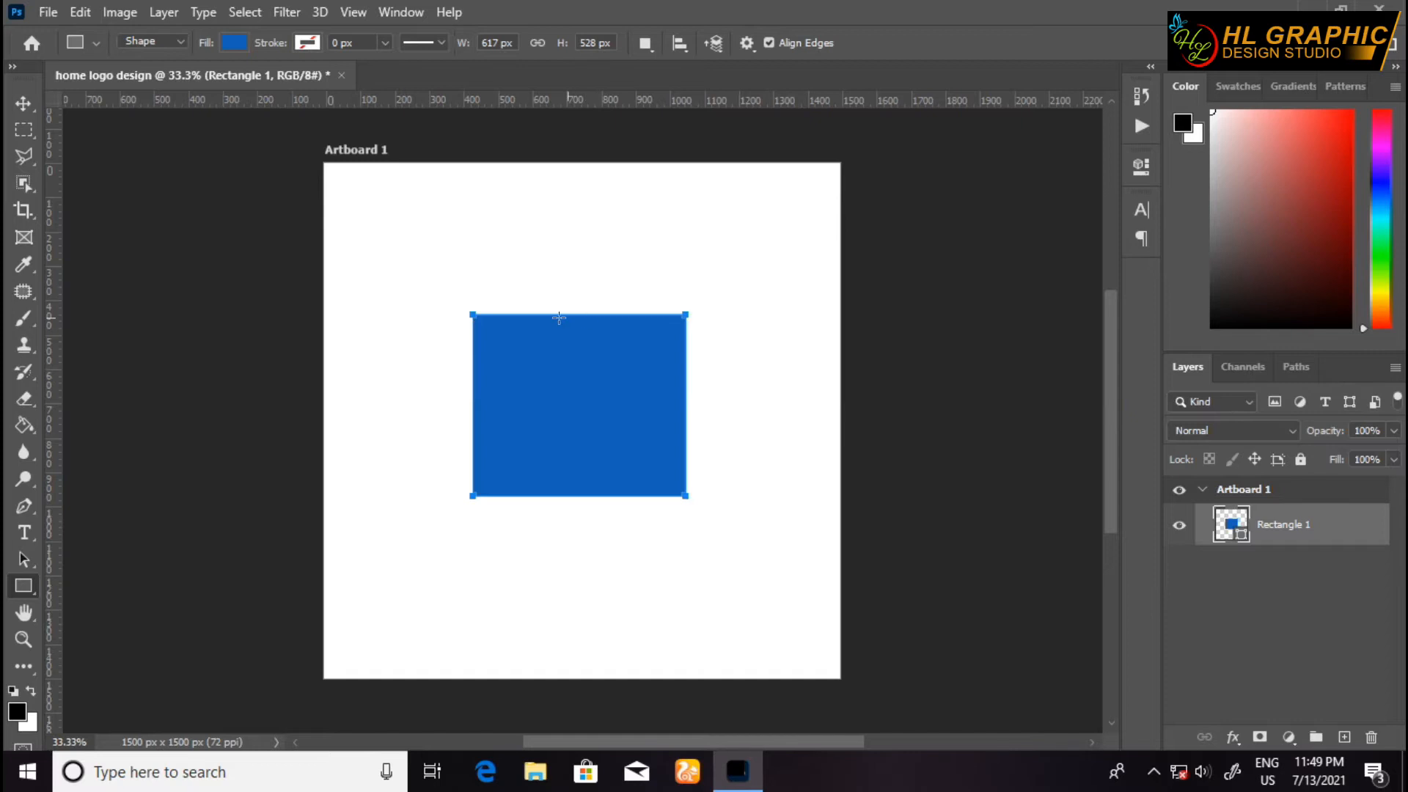
Step: Rotate the blue rectangle by 45° with Free Transform
left_click(33, 98)
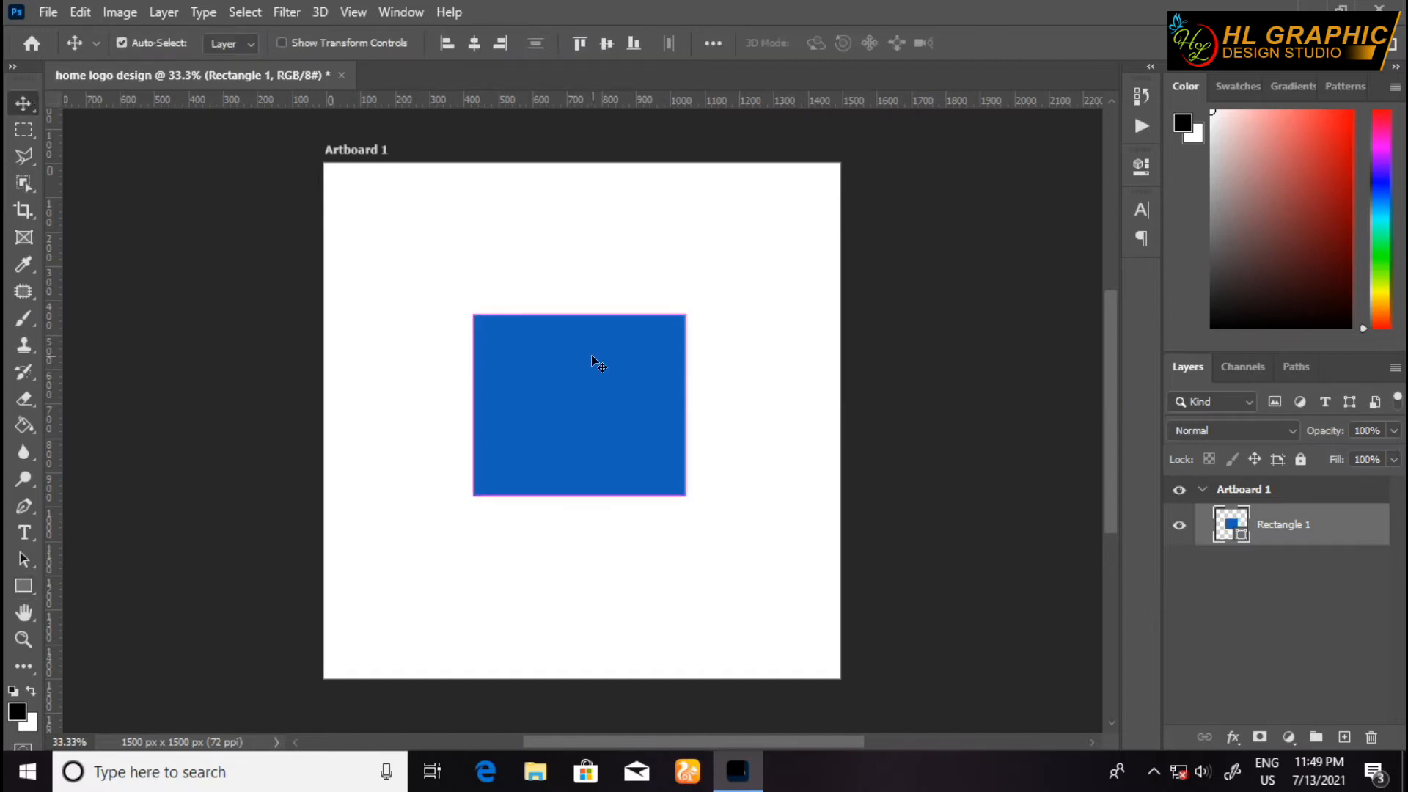
key("ctrl+t")
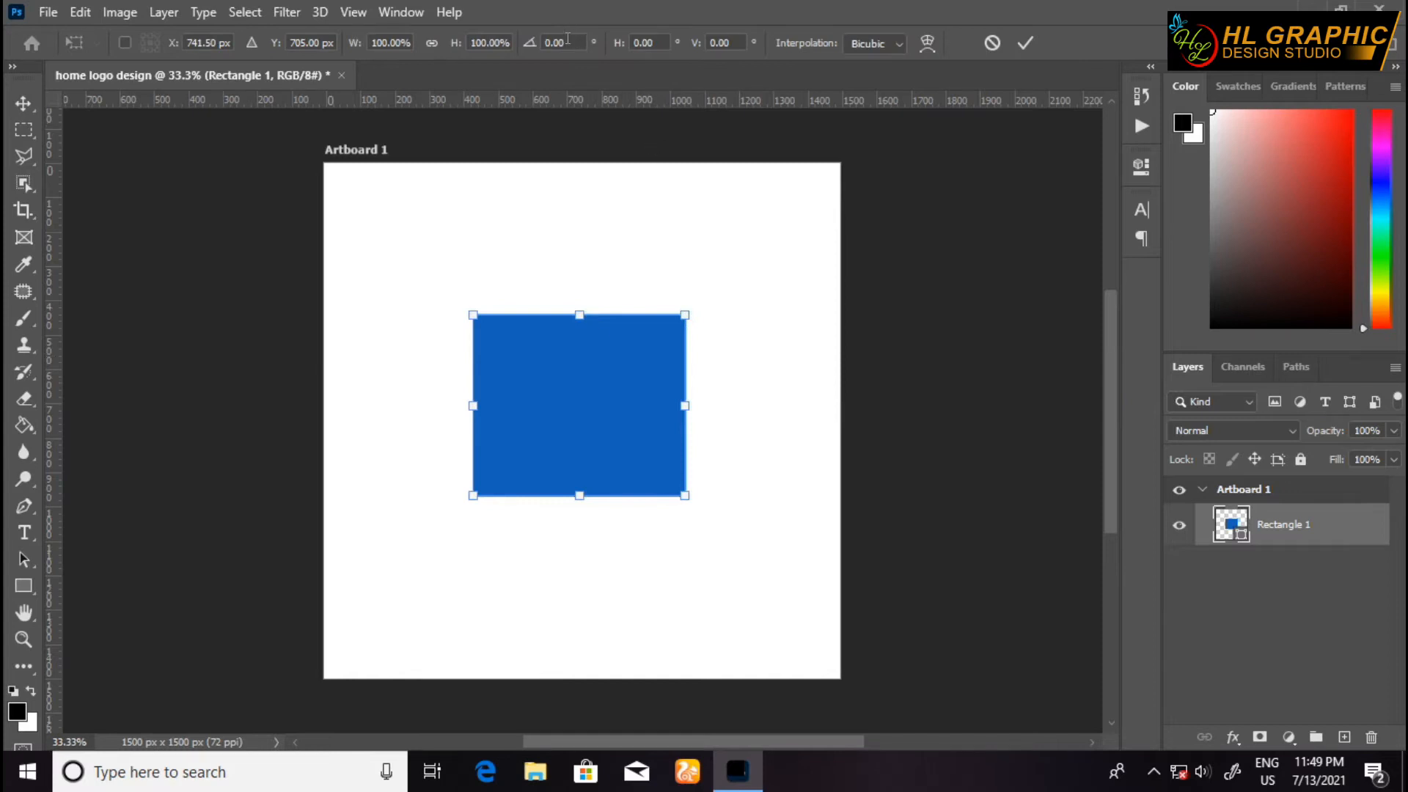
left_click(547, 43)
type("45")
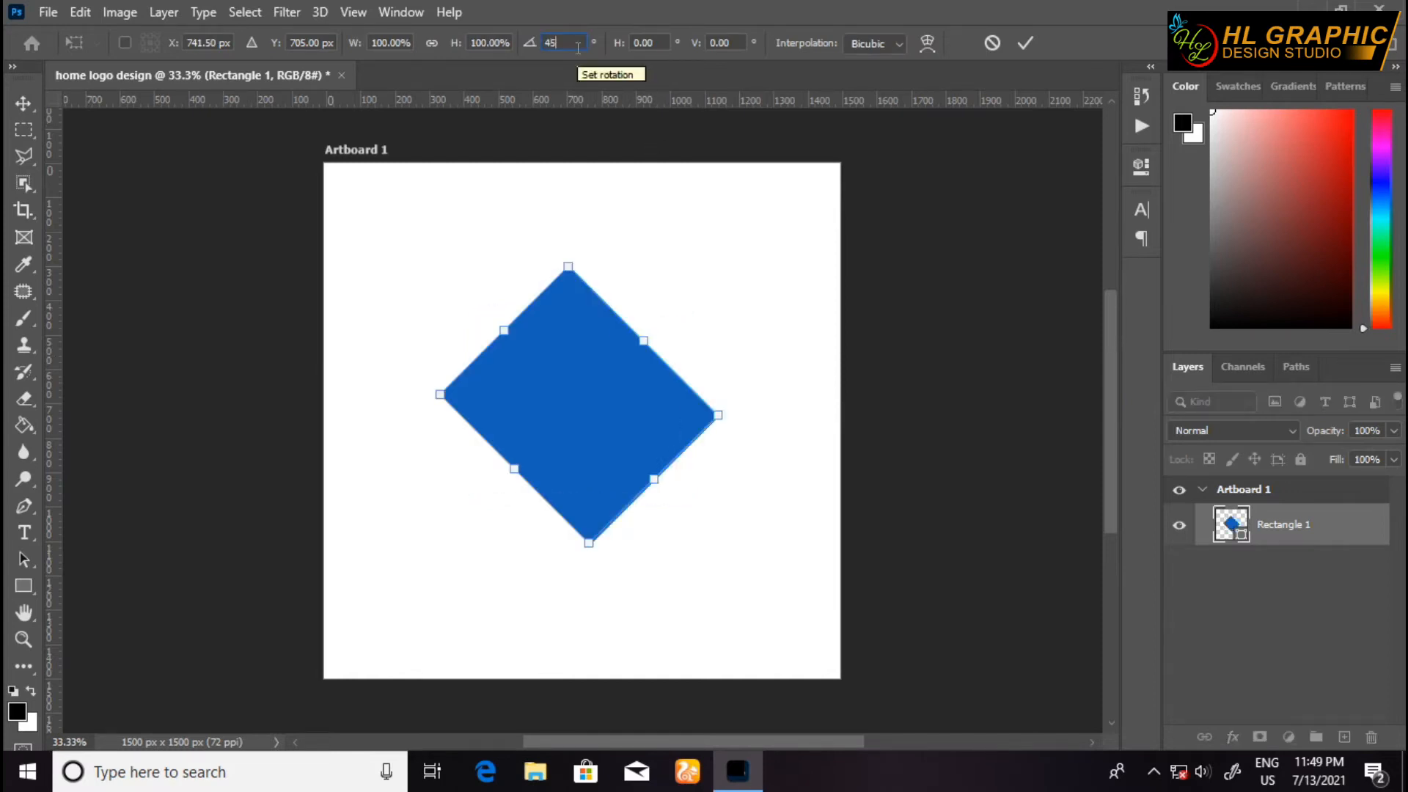
key("Return")
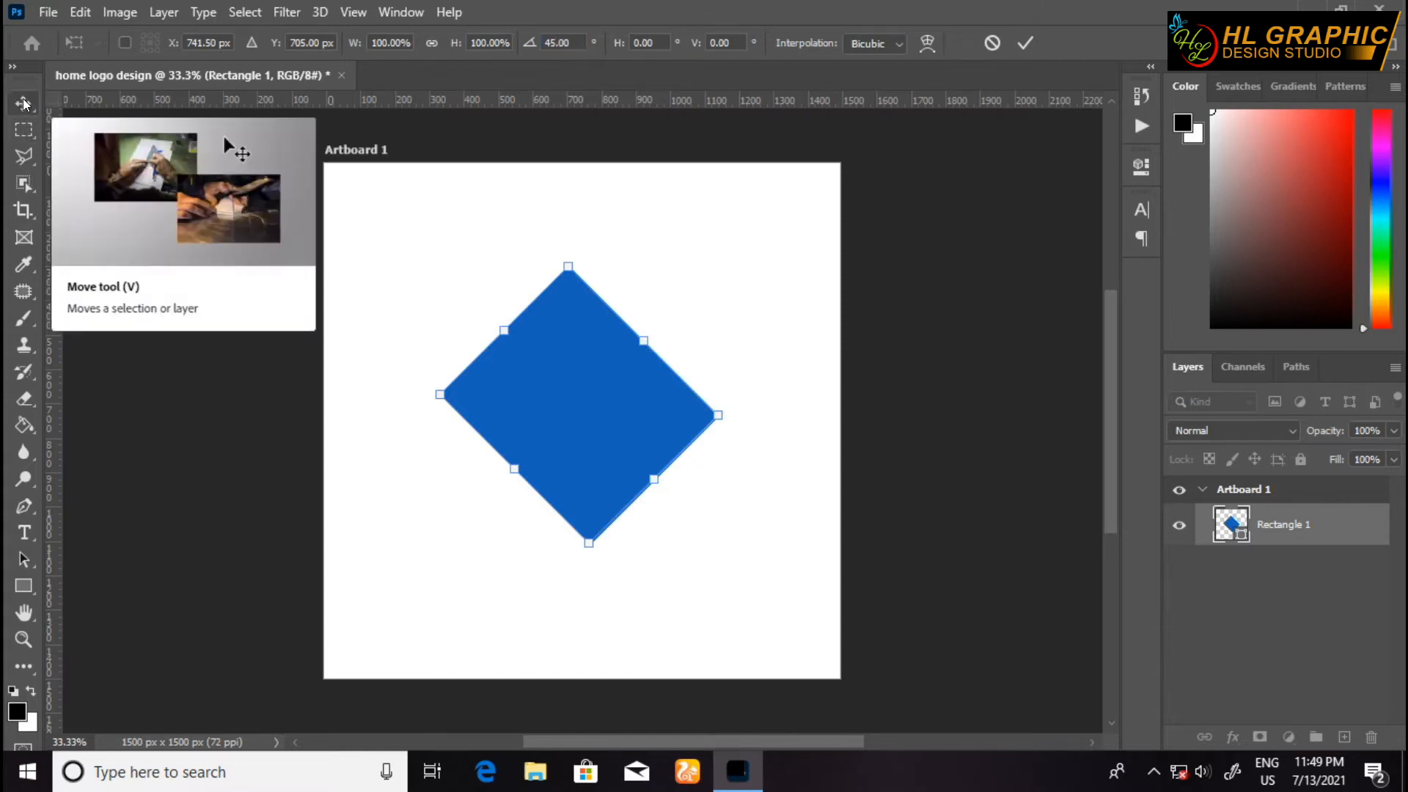
key("Return")
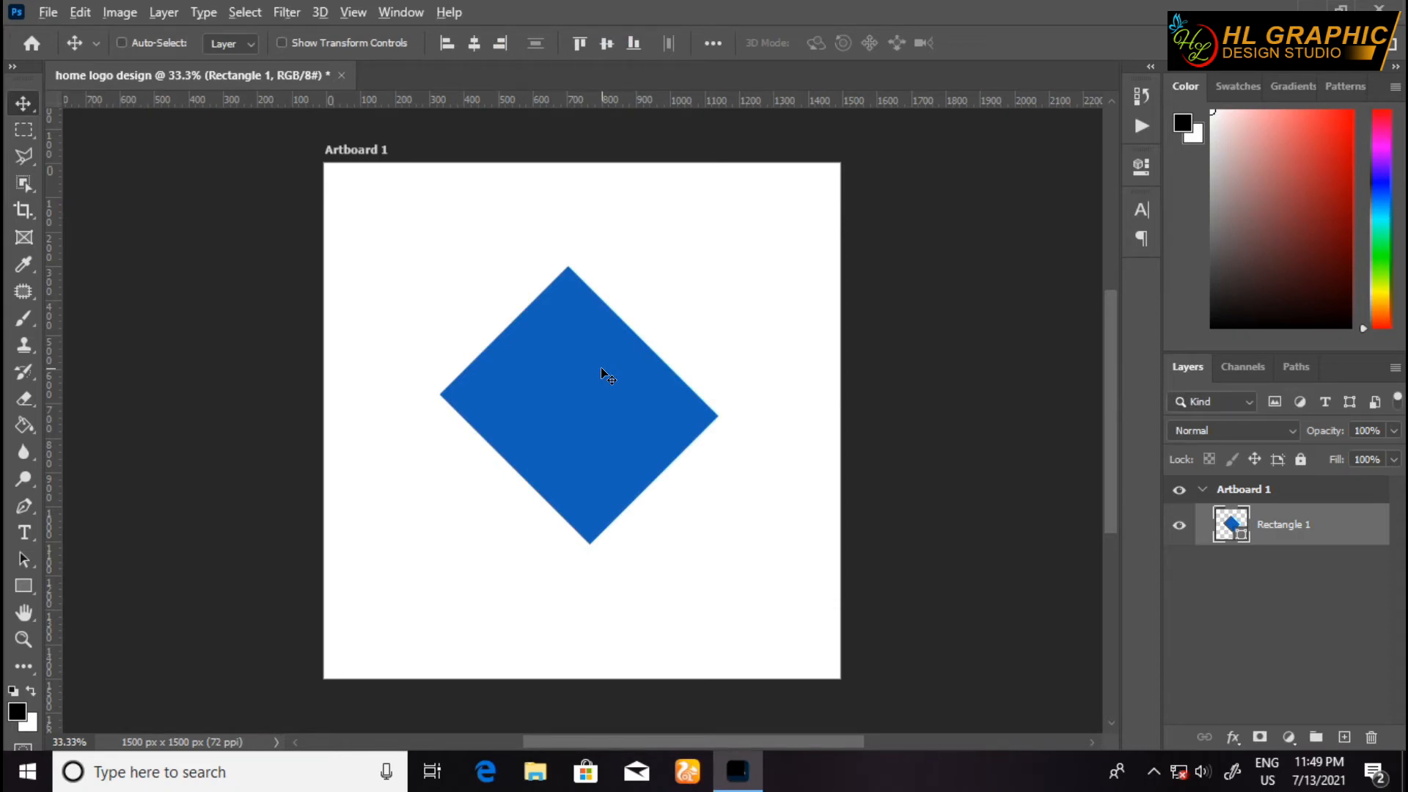
Step: Duplicate the rotated rectangle about 54 px straight down and nudge the copy slightly back up
left_click_drag(590, 381, 587, 406)
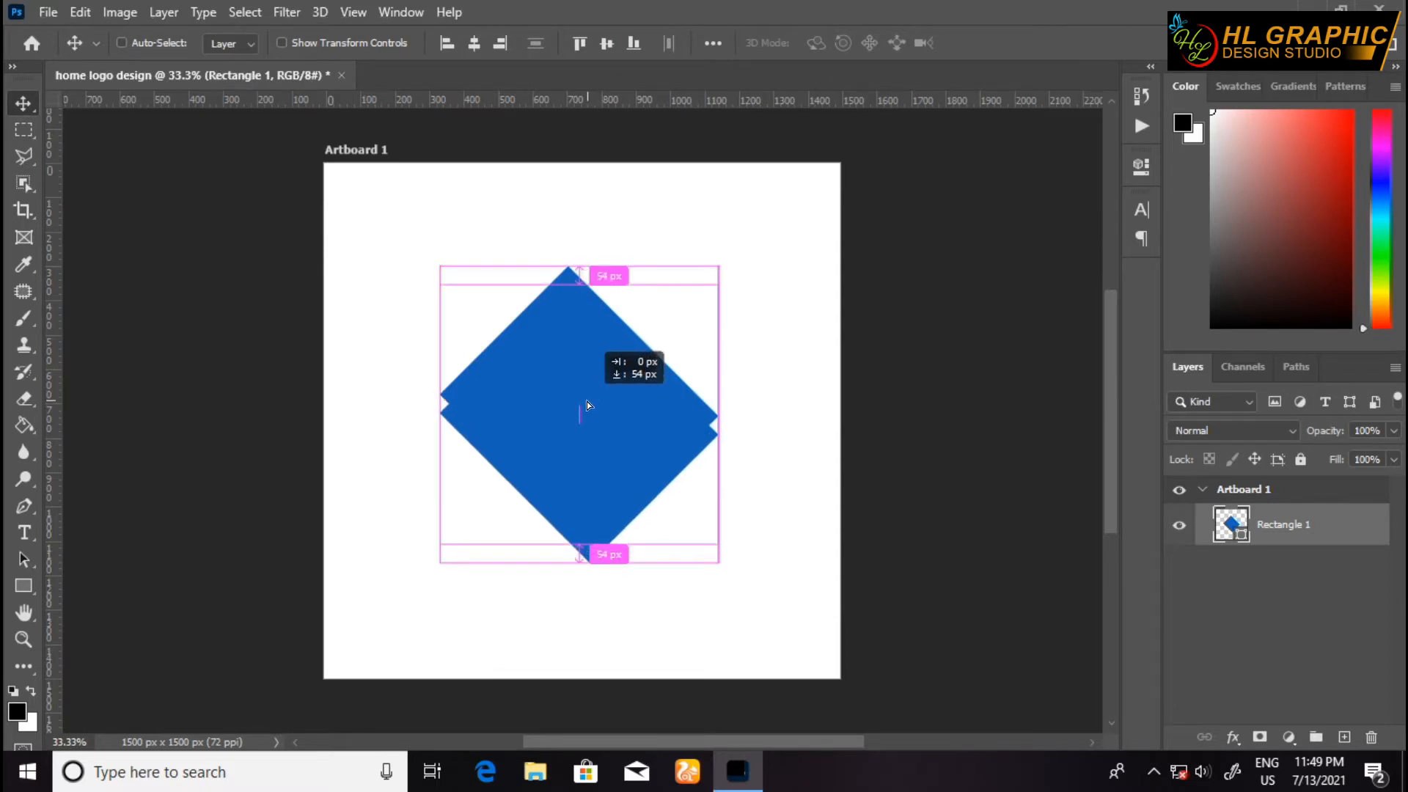
left_click_drag(587, 401, 589, 397)
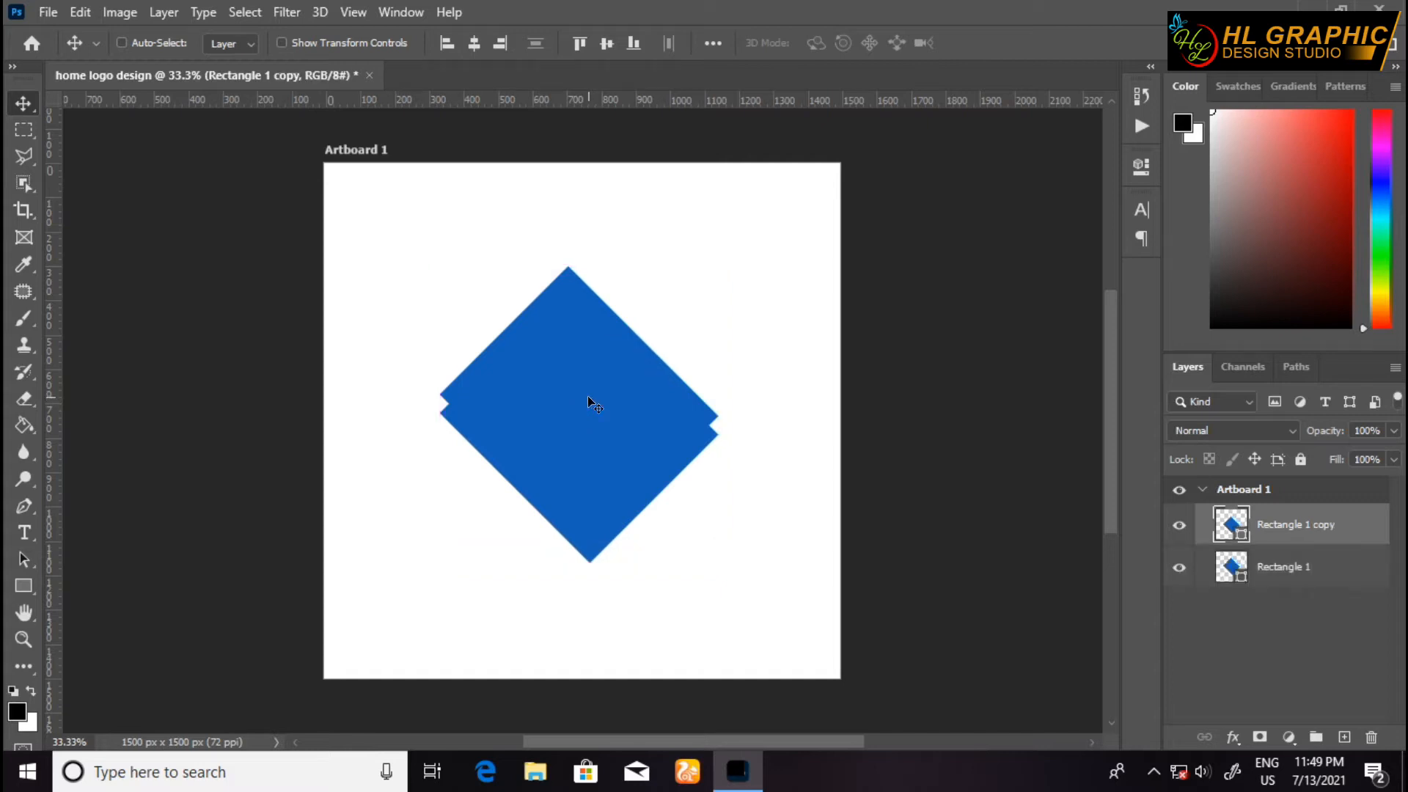
key("Up")
key("Up")
key("Up")
key("Up")
key("Up")
key("Up")
key("Up")
key("Up")
key("Up")
key("Up")
key("Up")
key("Up")
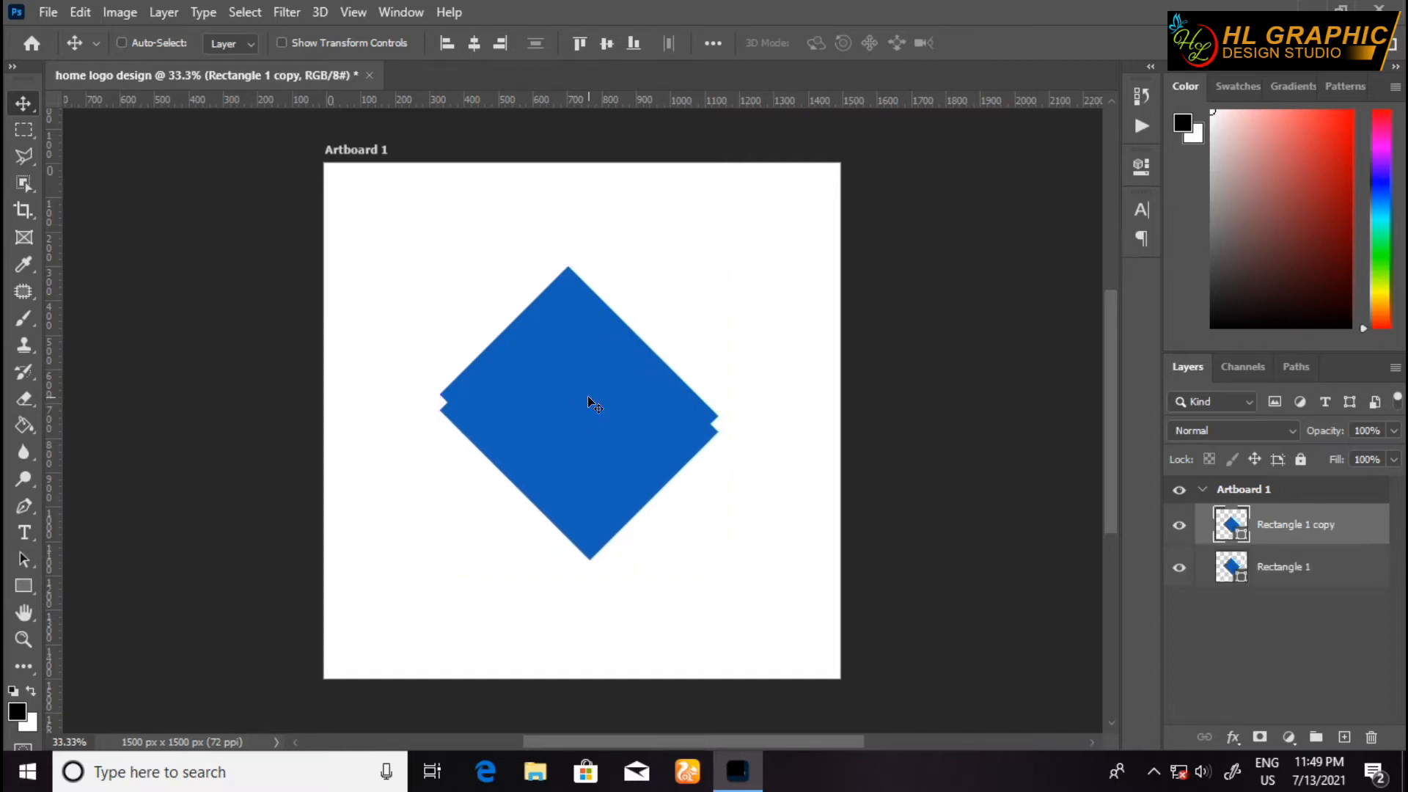
key("Up")
key("Up")
key("Up")
key("Up")
key("Up")
key("Up")
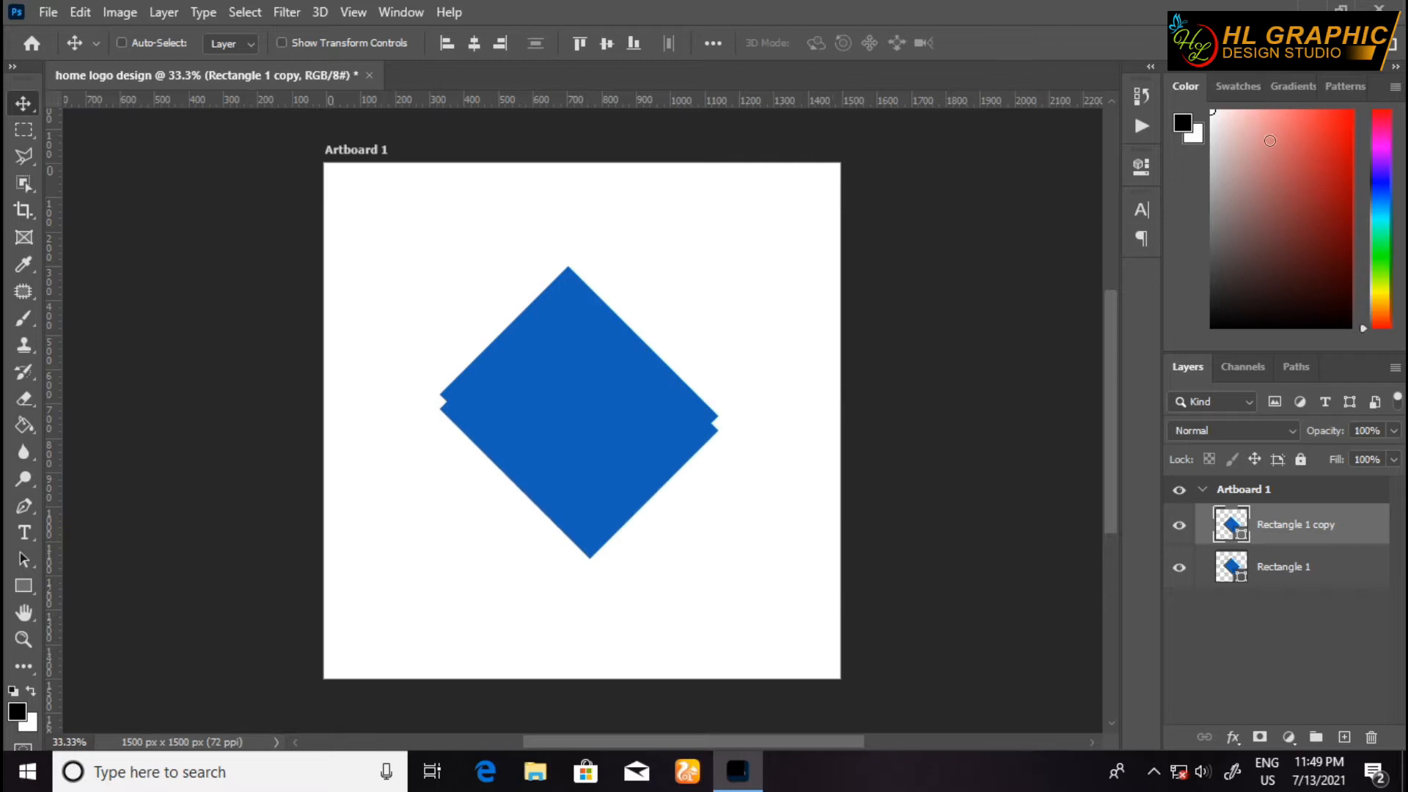
Step: Recolor the rectangle copy dark red
left_click(1347, 239)
left_click(1250, 86)
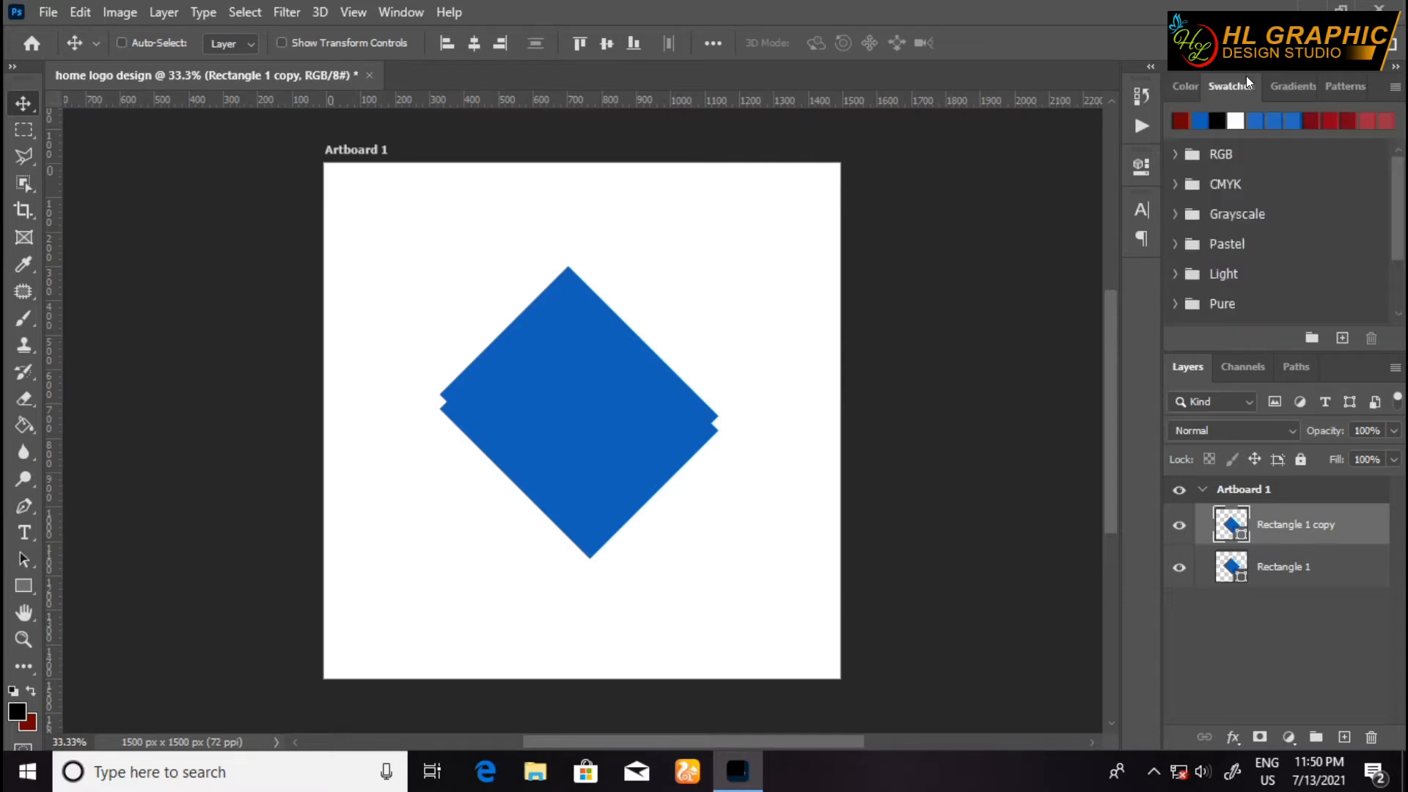
left_click(1179, 122)
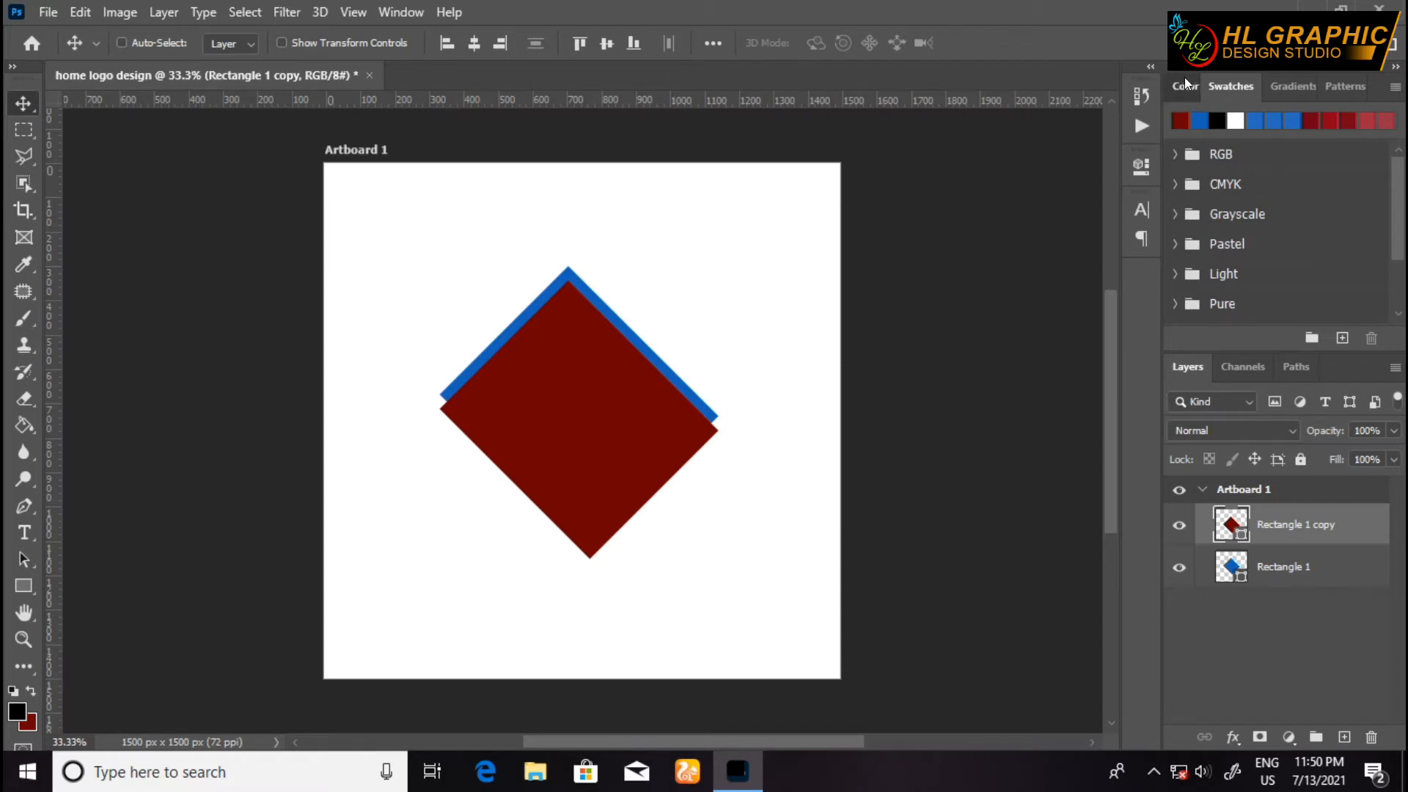
left_click(1185, 86)
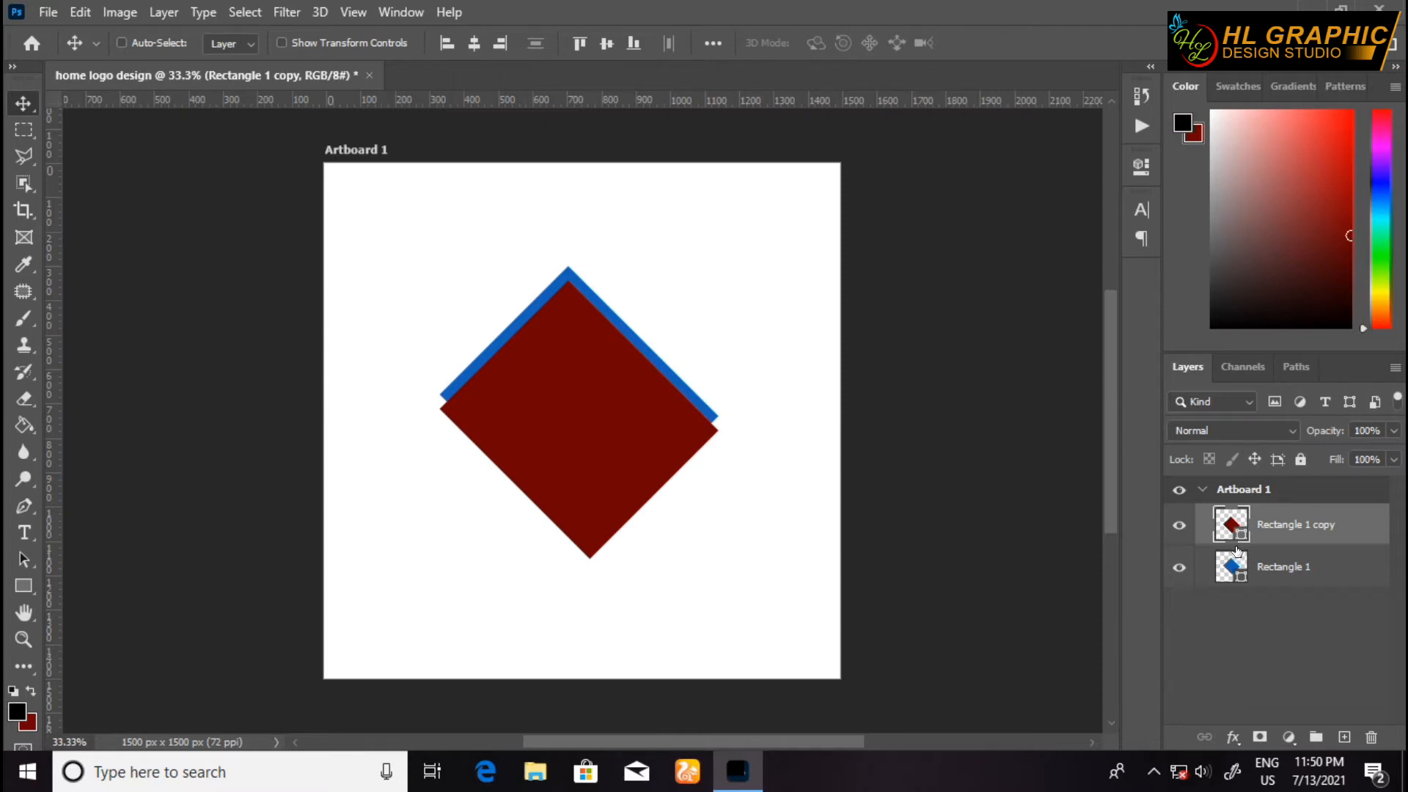
Step: Subtract the front red shape from the blue rectangle to leave a roof-shaped chevron
left_click(1264, 575, "shift")
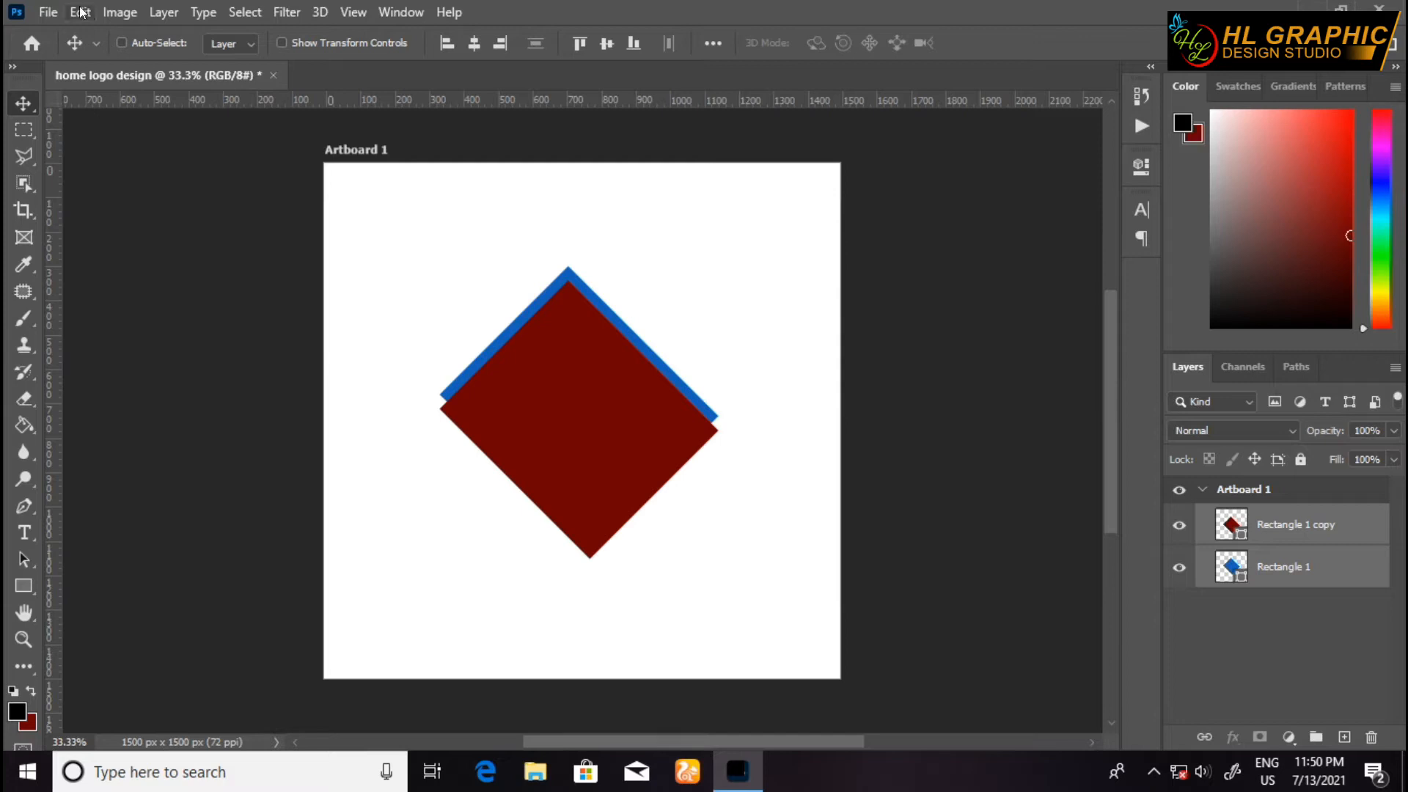
left_click(178, 15)
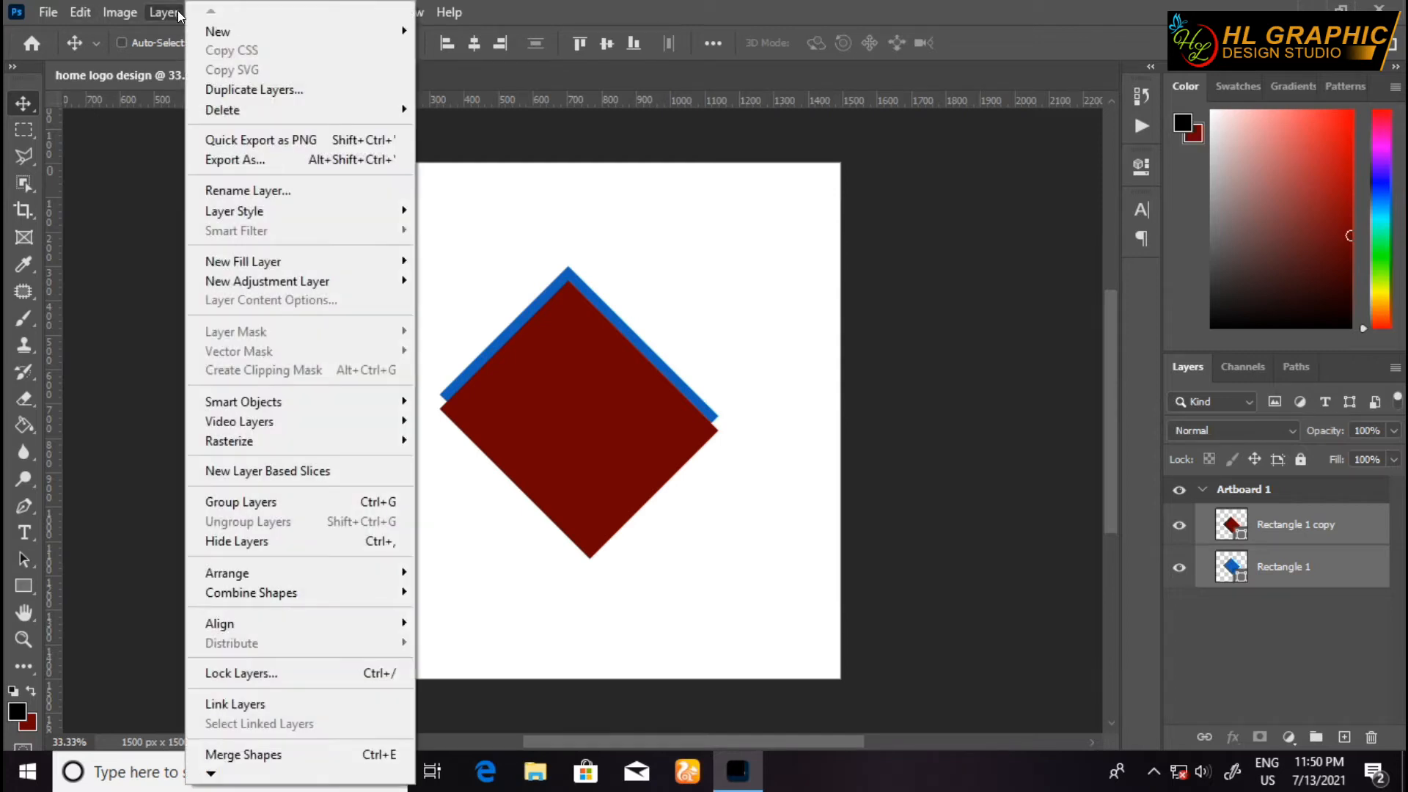
mouse_move(295, 594)
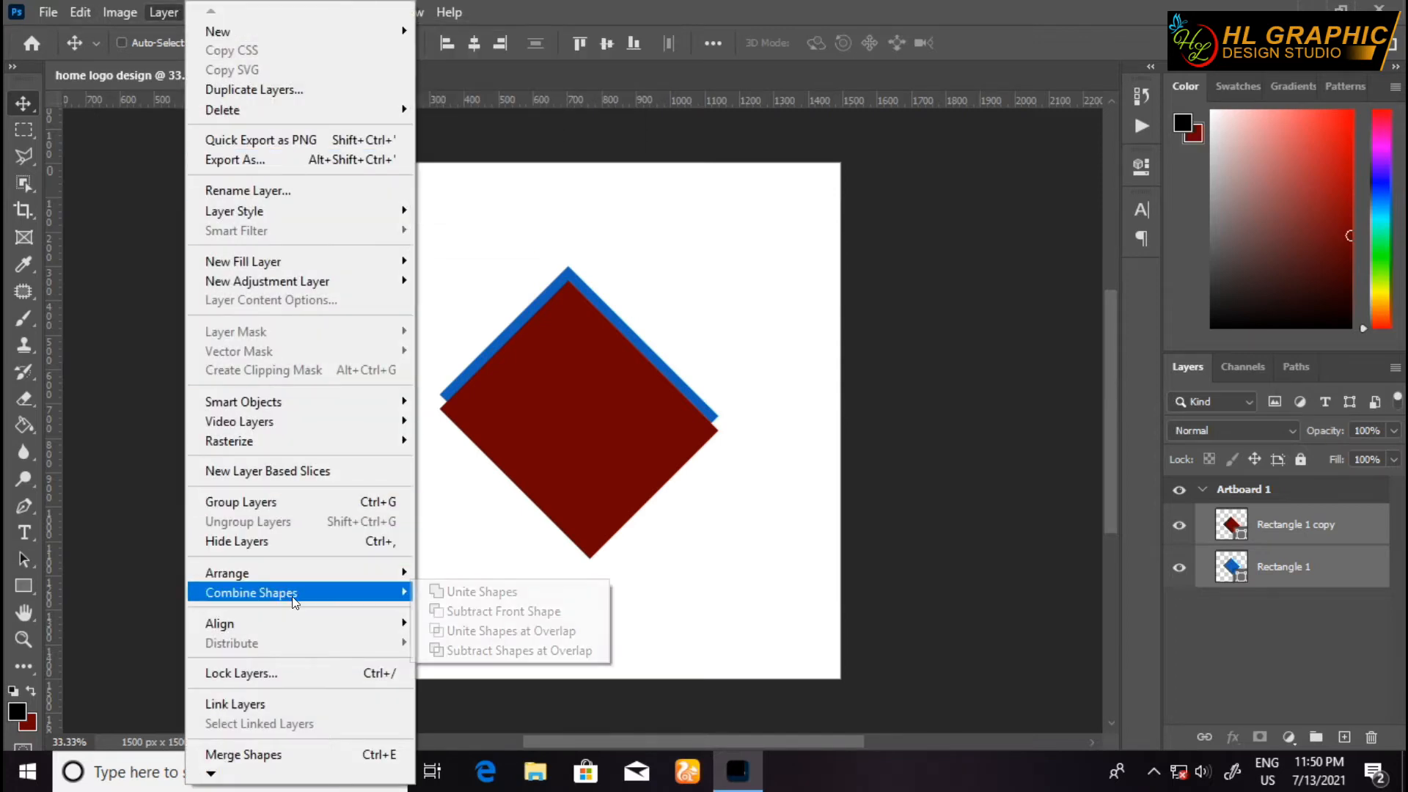
left_click(442, 610)
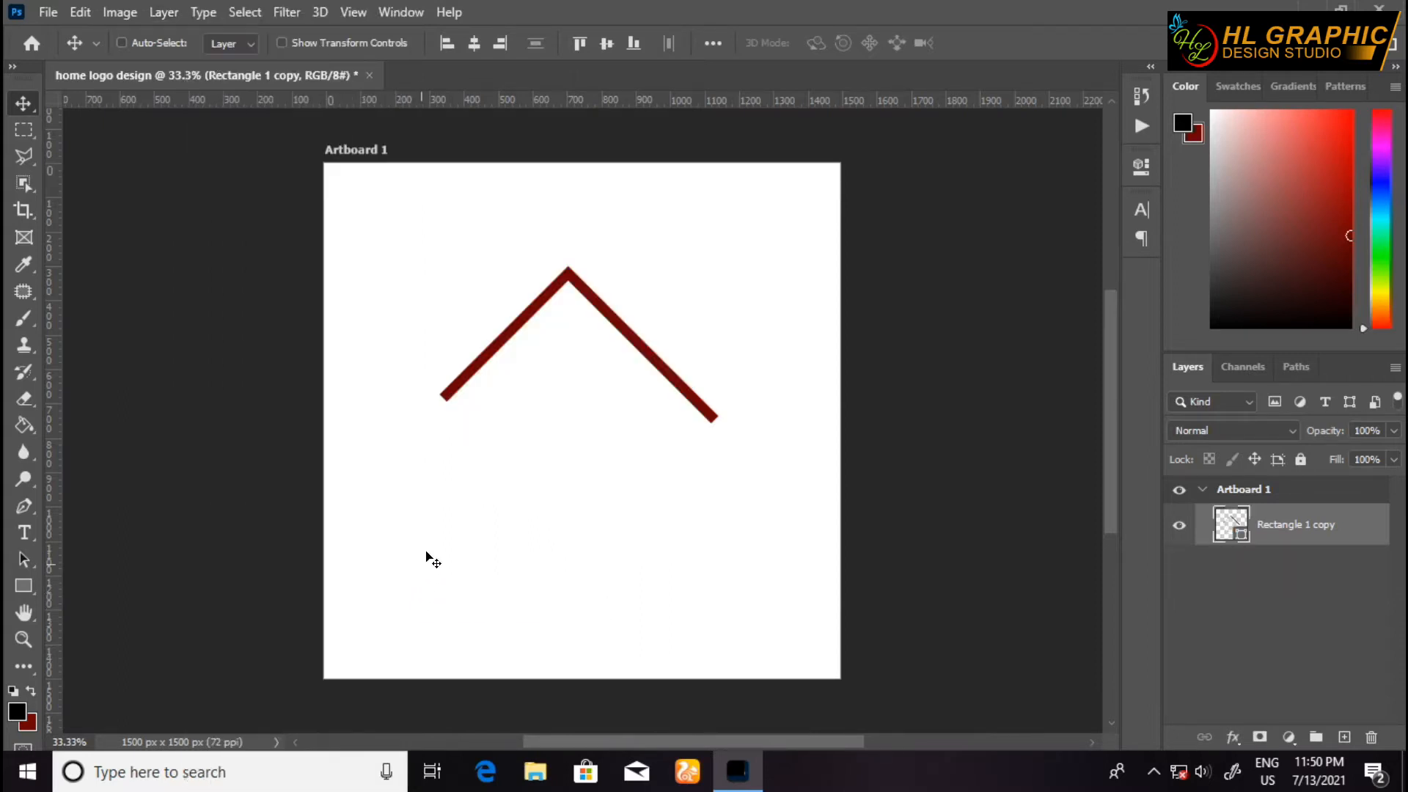
Step: Draw a wide rectangle about 1193 × 183 px across the lower ends of the roof shape and fill it with the recent blue
left_click(28, 589)
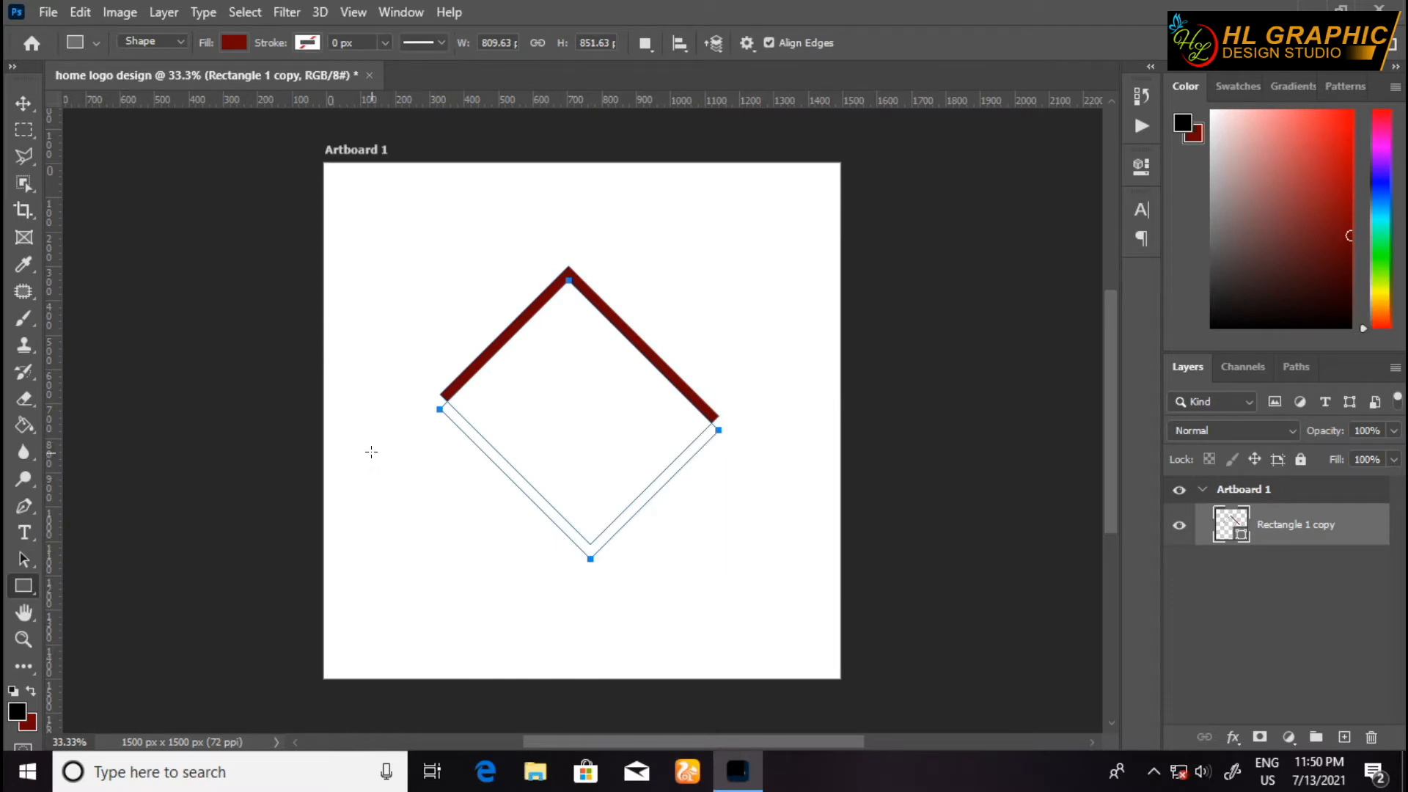
left_click_drag(371, 454, 782, 391)
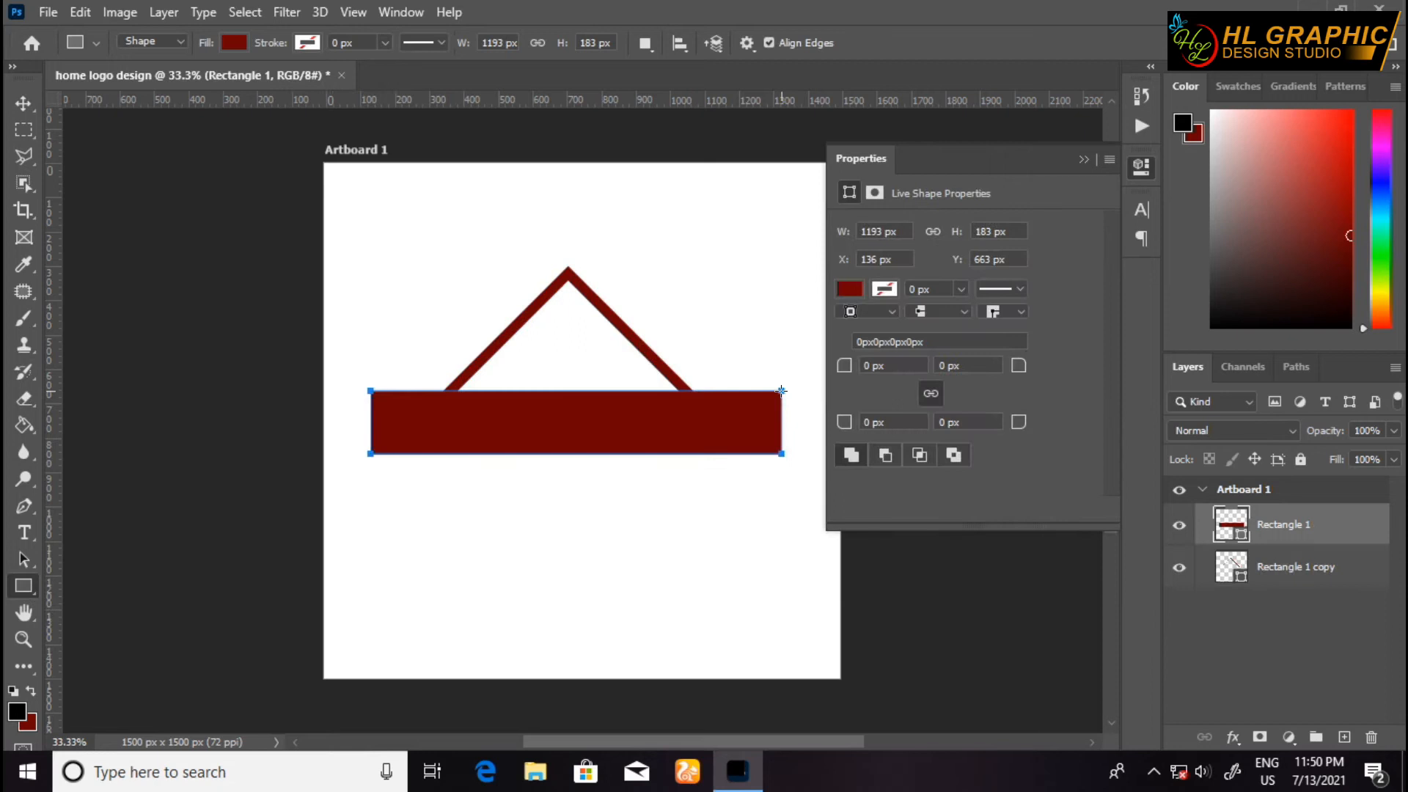
left_click(853, 294)
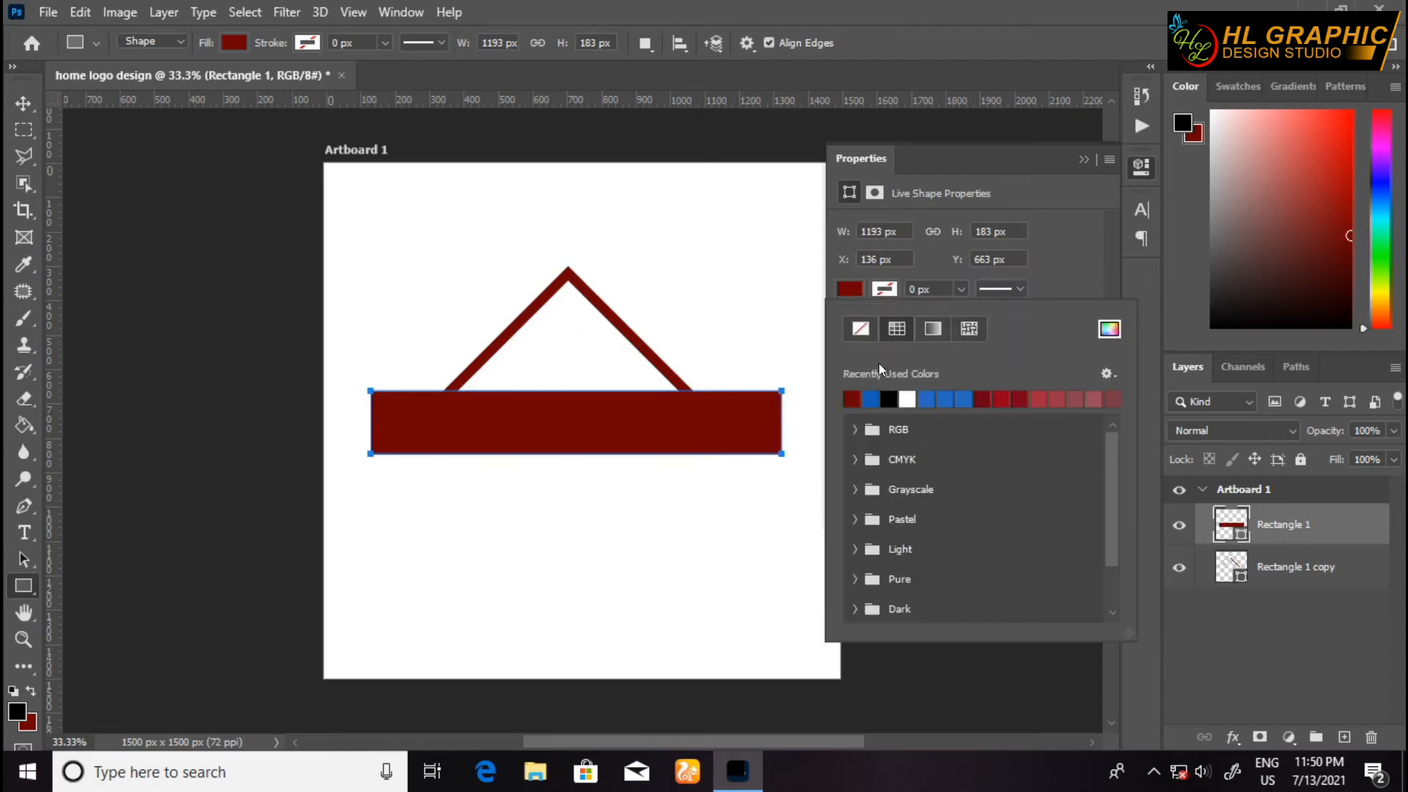
left_click(852, 399)
left_click(845, 284)
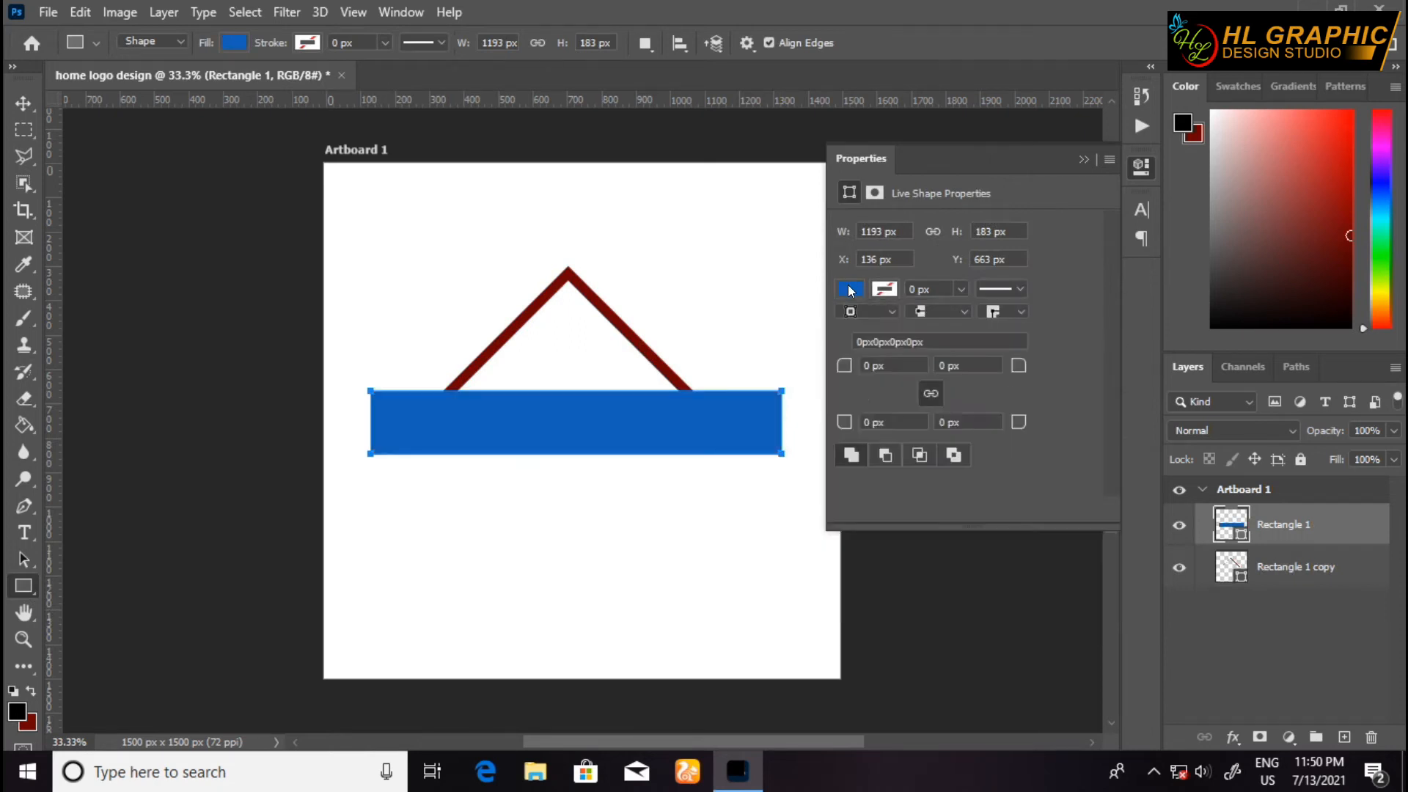
left_click(1095, 150)
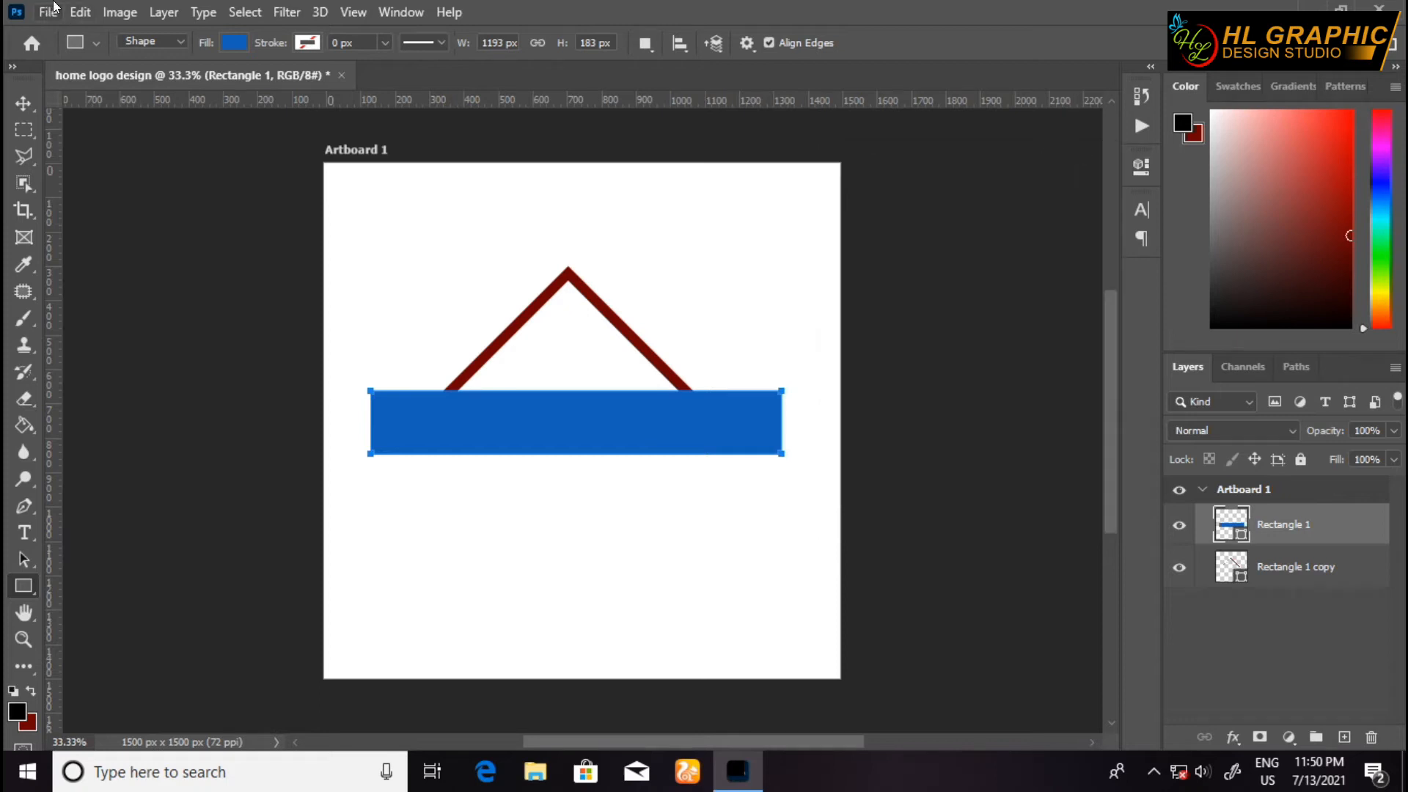
Step: Subtract the wide blue rectangle from the roof shape to cut both lower ends off horizontally
left_click(168, 16)
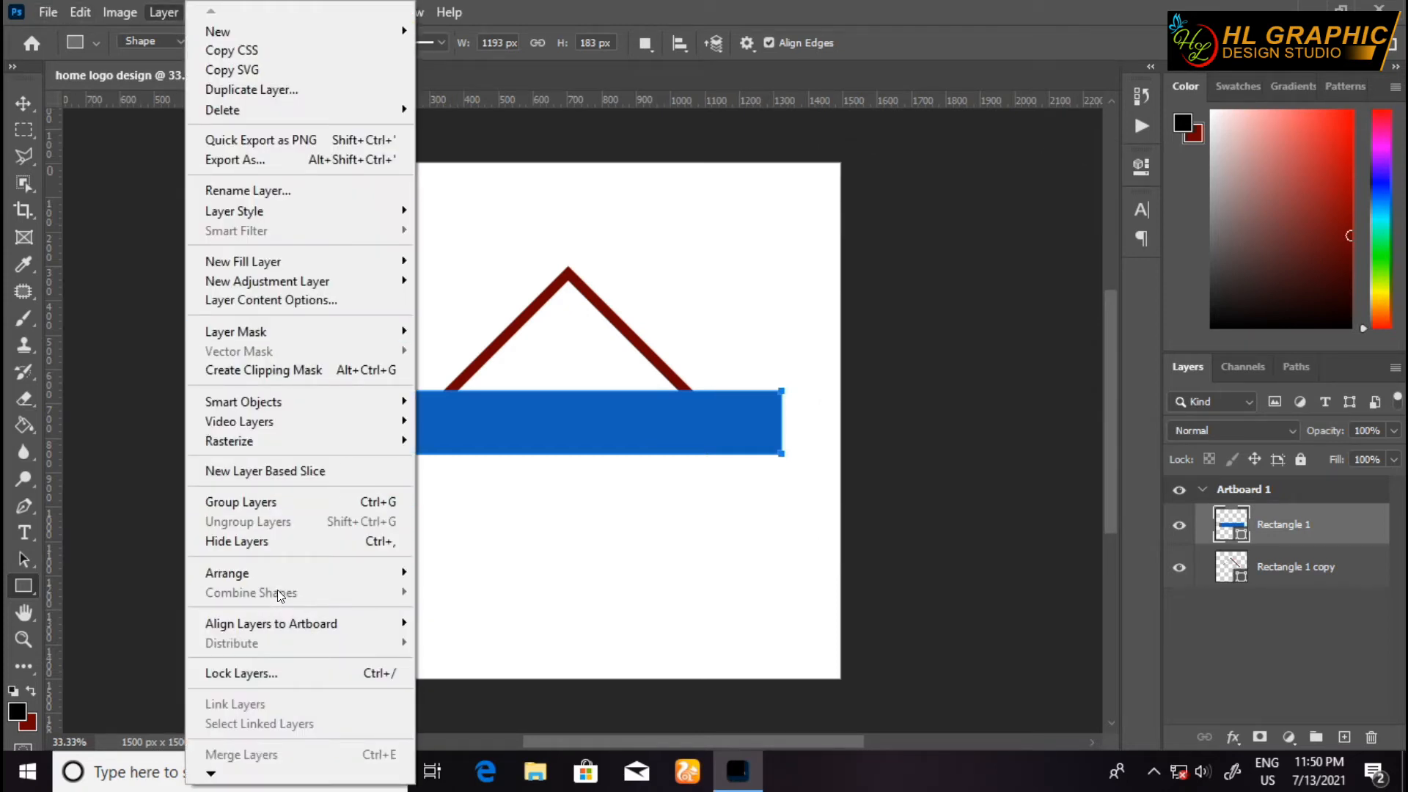
left_click(596, 9)
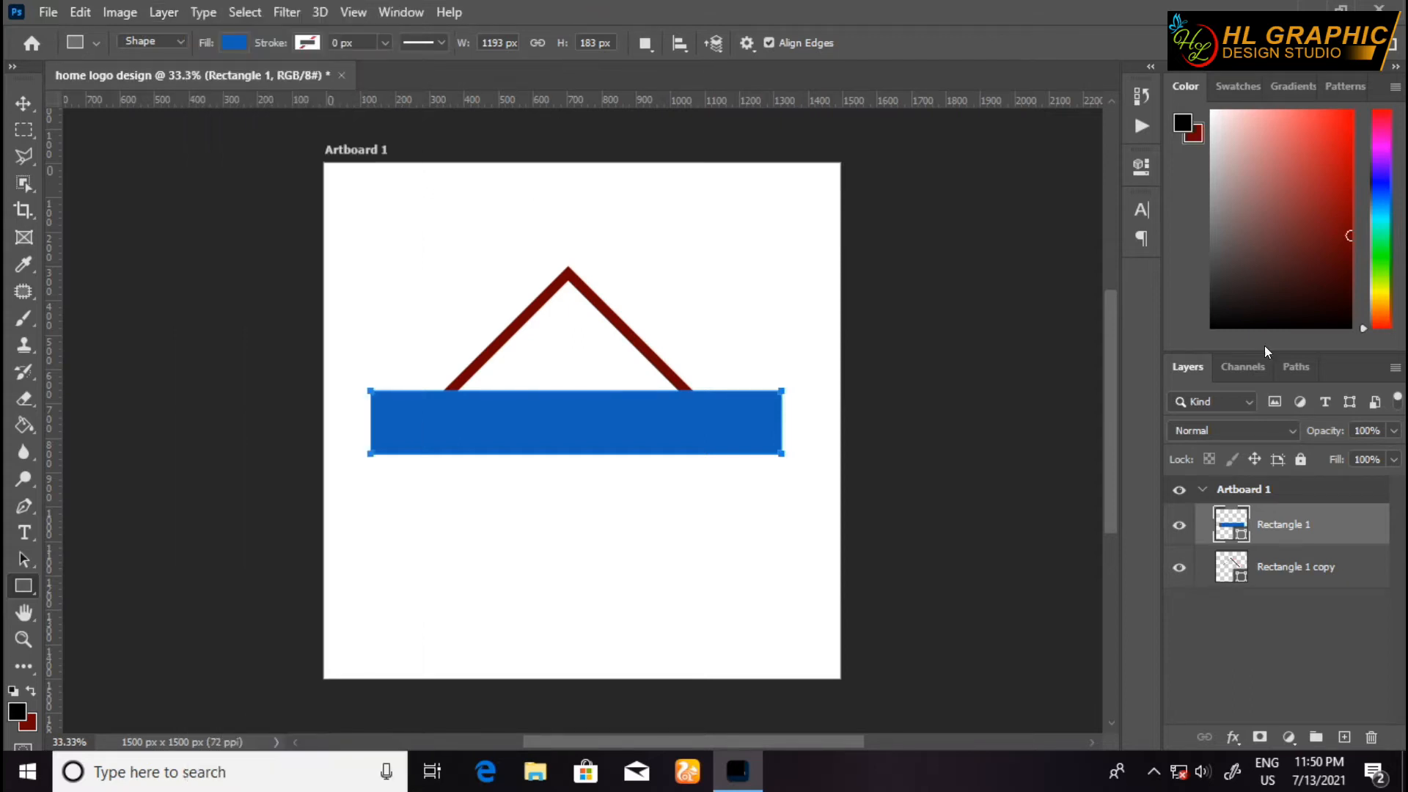
left_click(1289, 575, "shift")
left_click(154, 12)
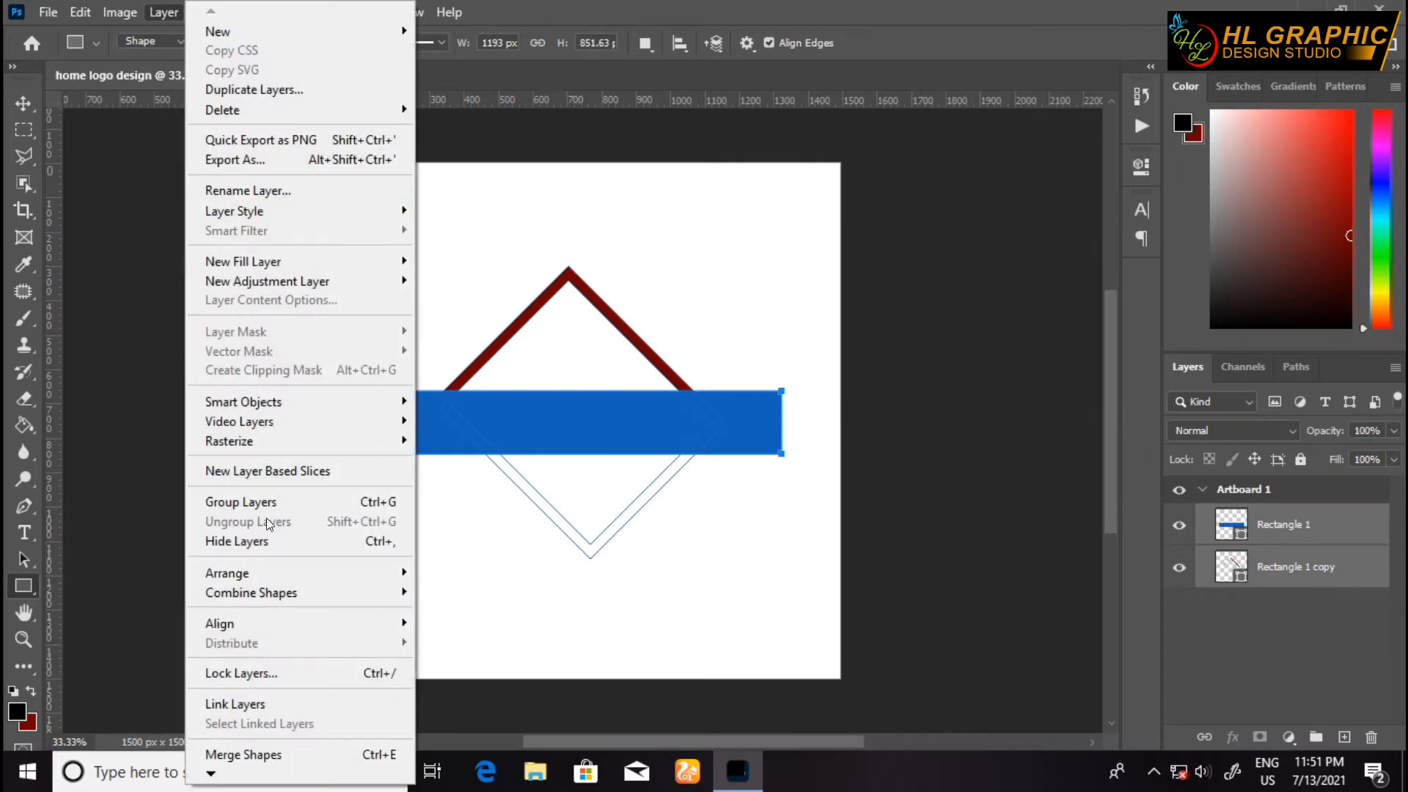
mouse_move(259, 593)
left_click(470, 606)
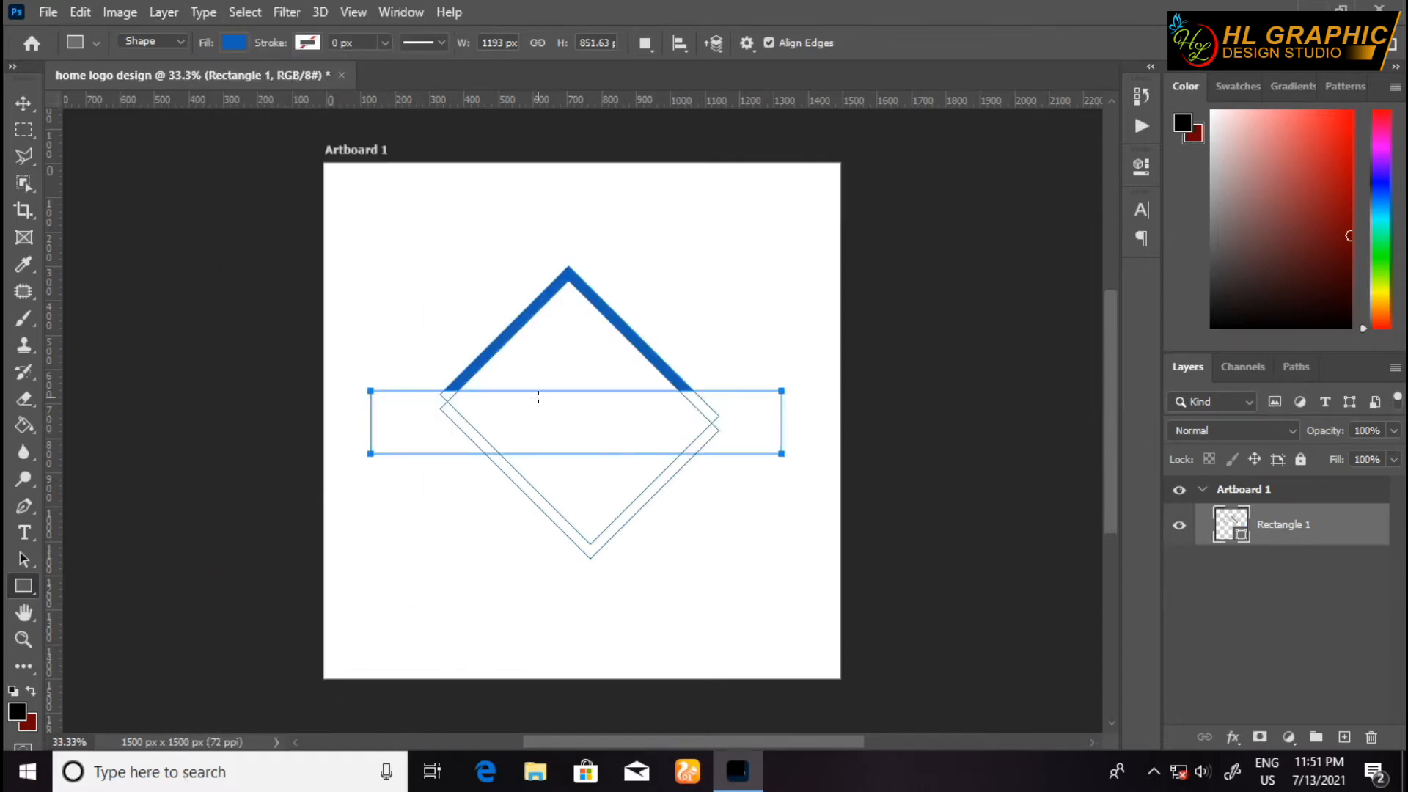
left_click(22, 106)
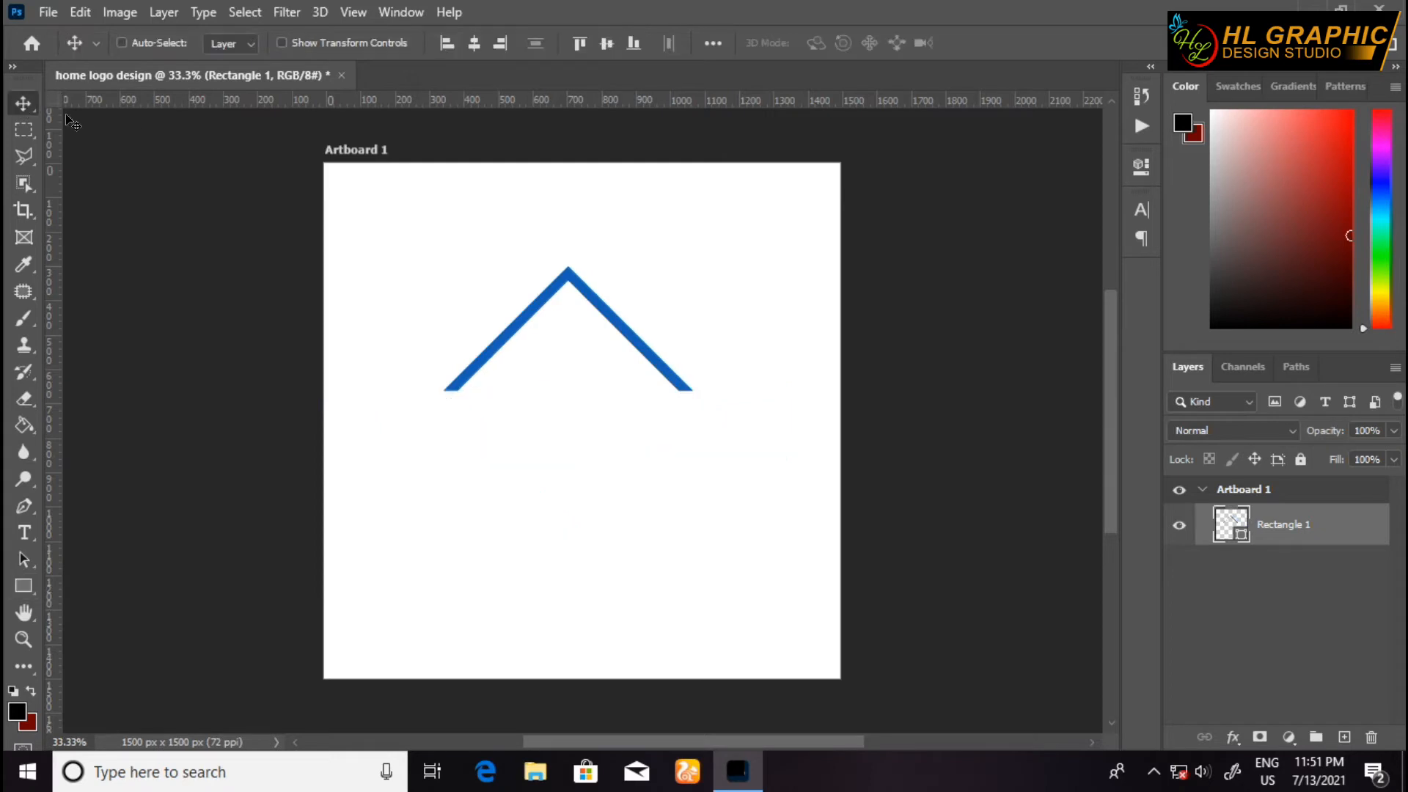
Step: Move the roof shape higher on the artboard and draw a blue rectangle about 266 × 240 px in the empty area below it
left_click_drag(551, 287, 554, 226)
left_click(23, 587)
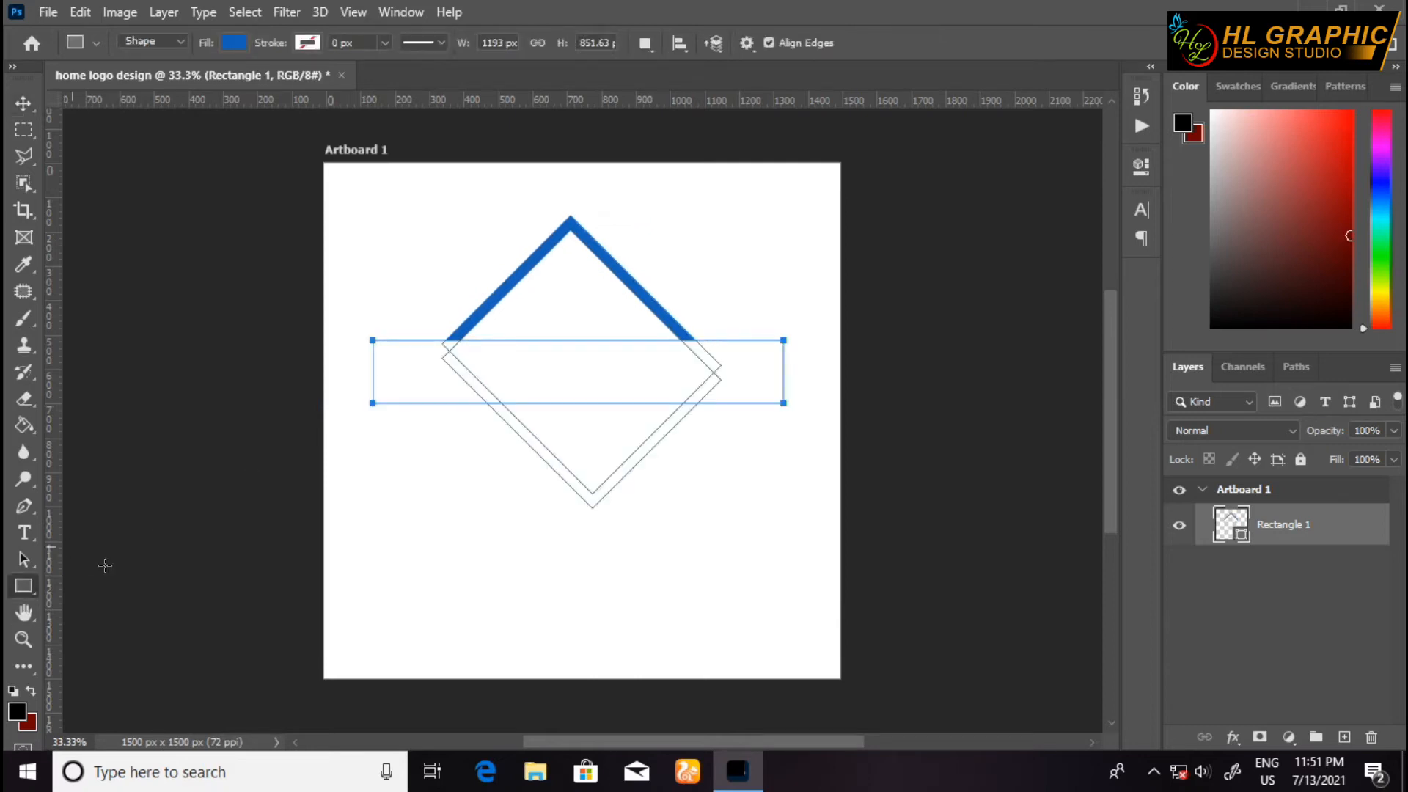
left_click_drag(462, 529, 553, 611)
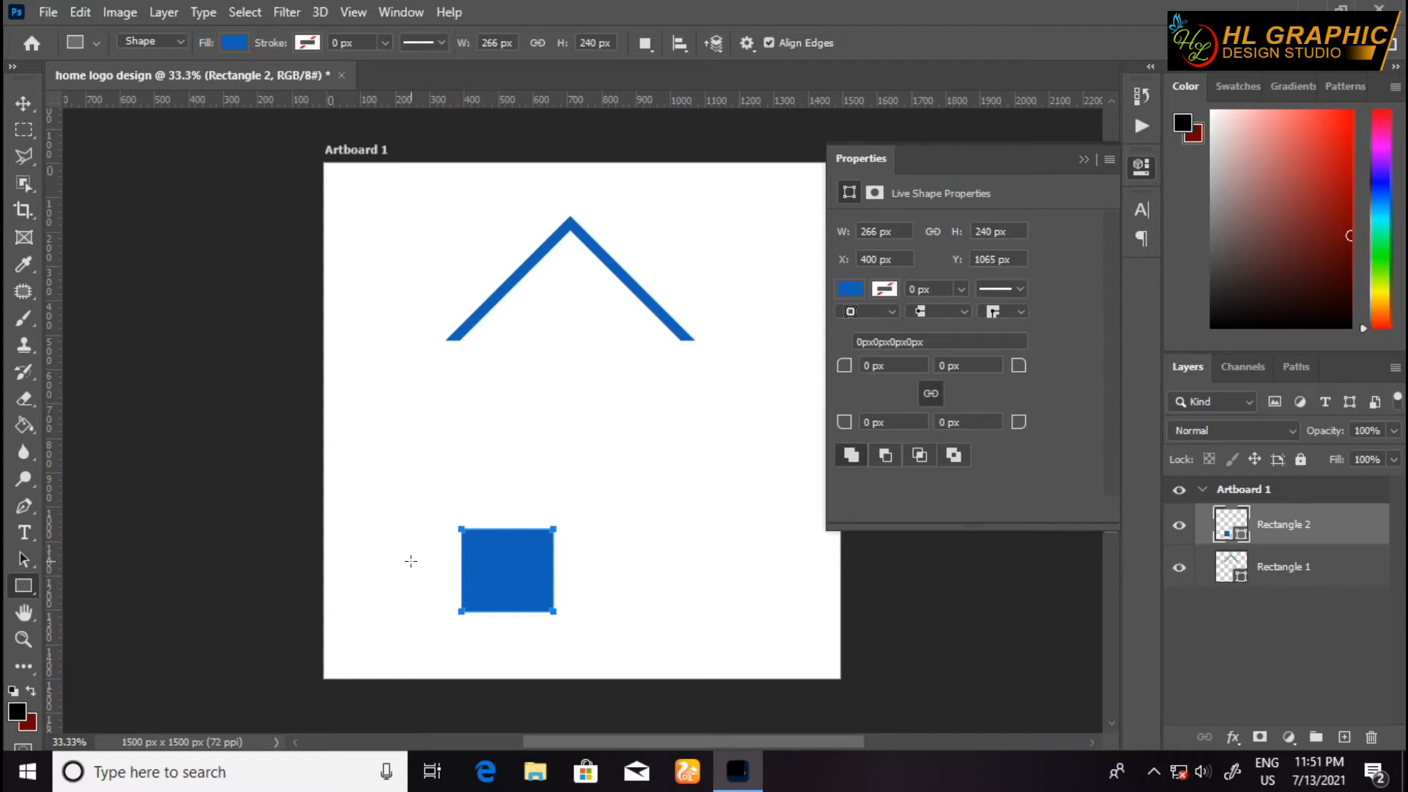
Step: Draw a thin bar about 551 × 36 px across the rectangle and align the two shapes on their horizontal and vertical centers
left_click_drag(411, 561, 600, 572)
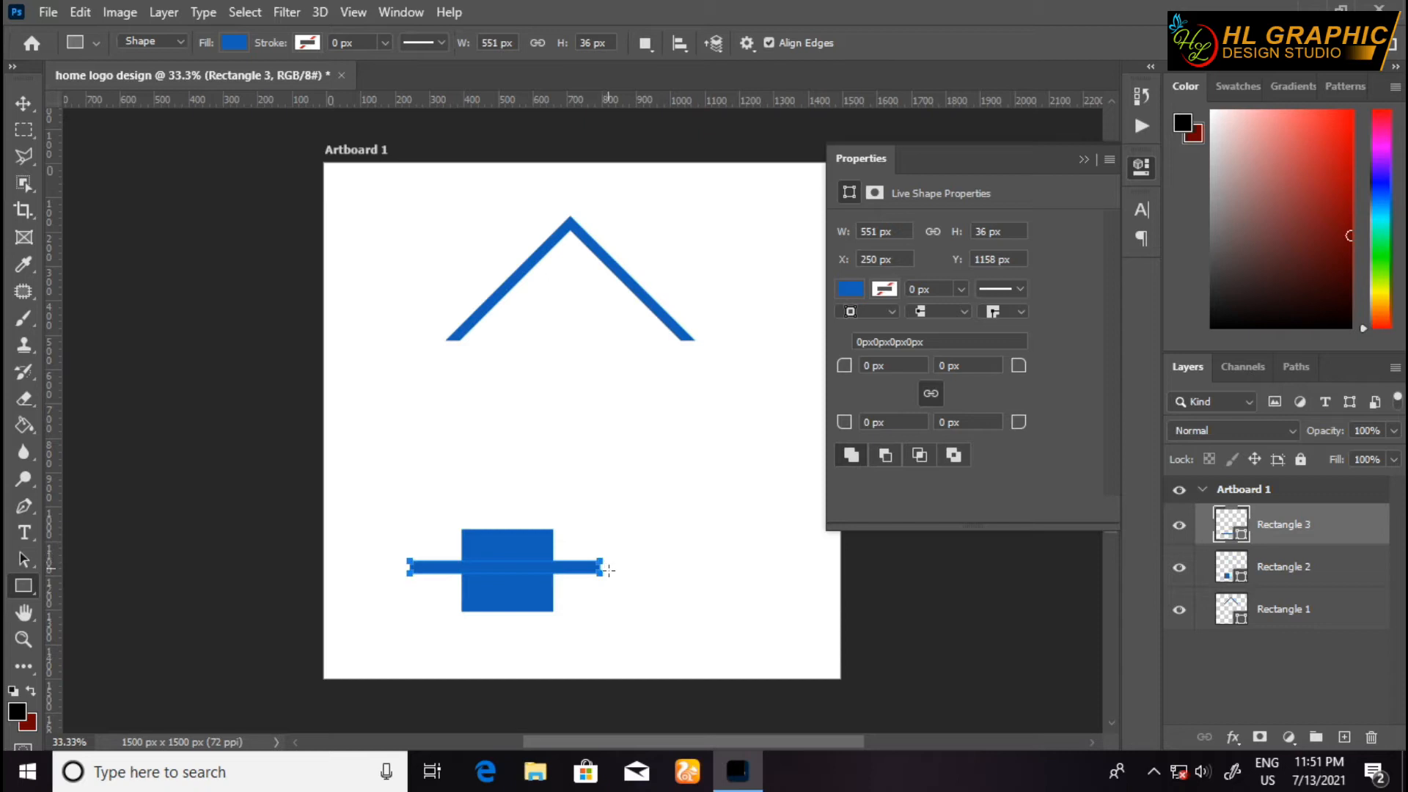
left_click(1084, 160)
left_click(1285, 568, "shift")
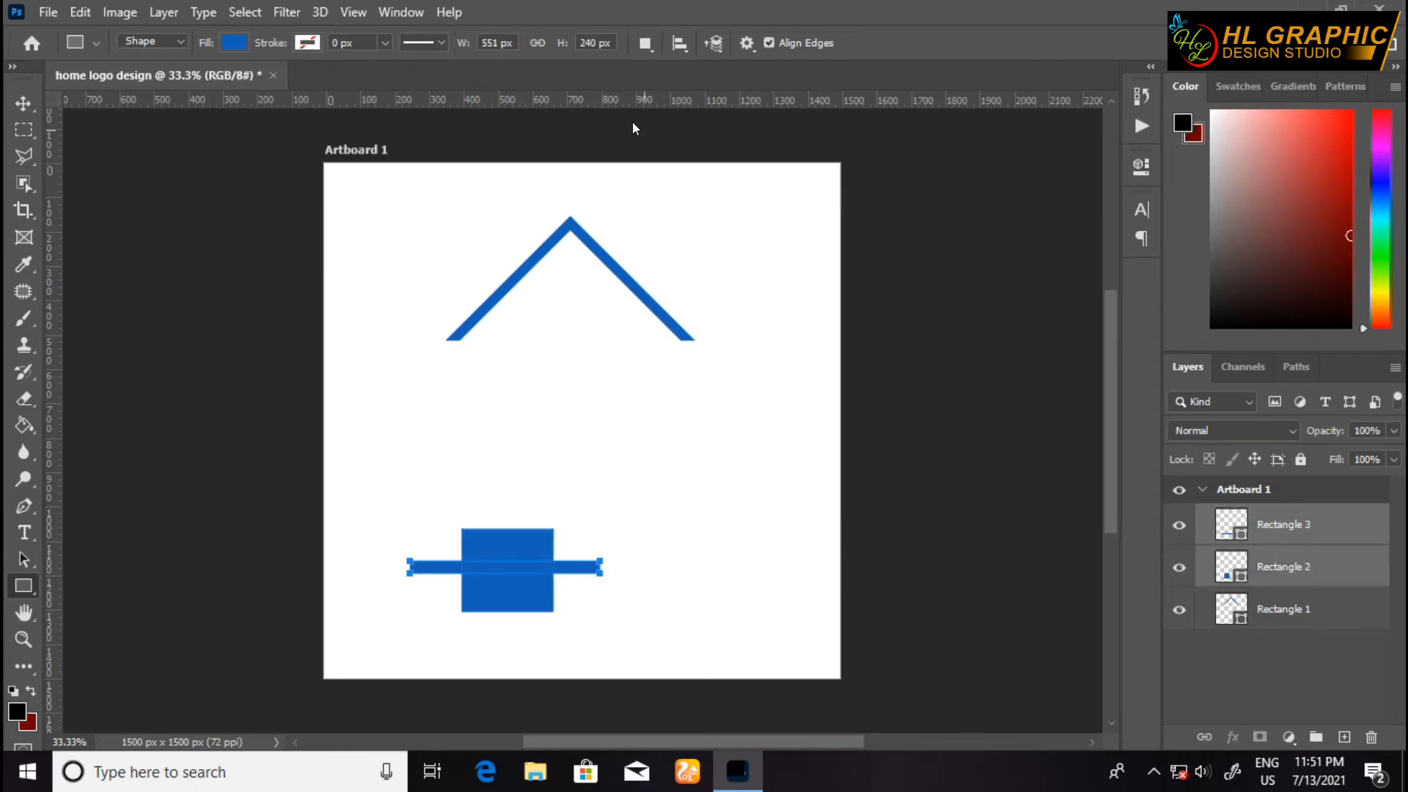
left_click(23, 102)
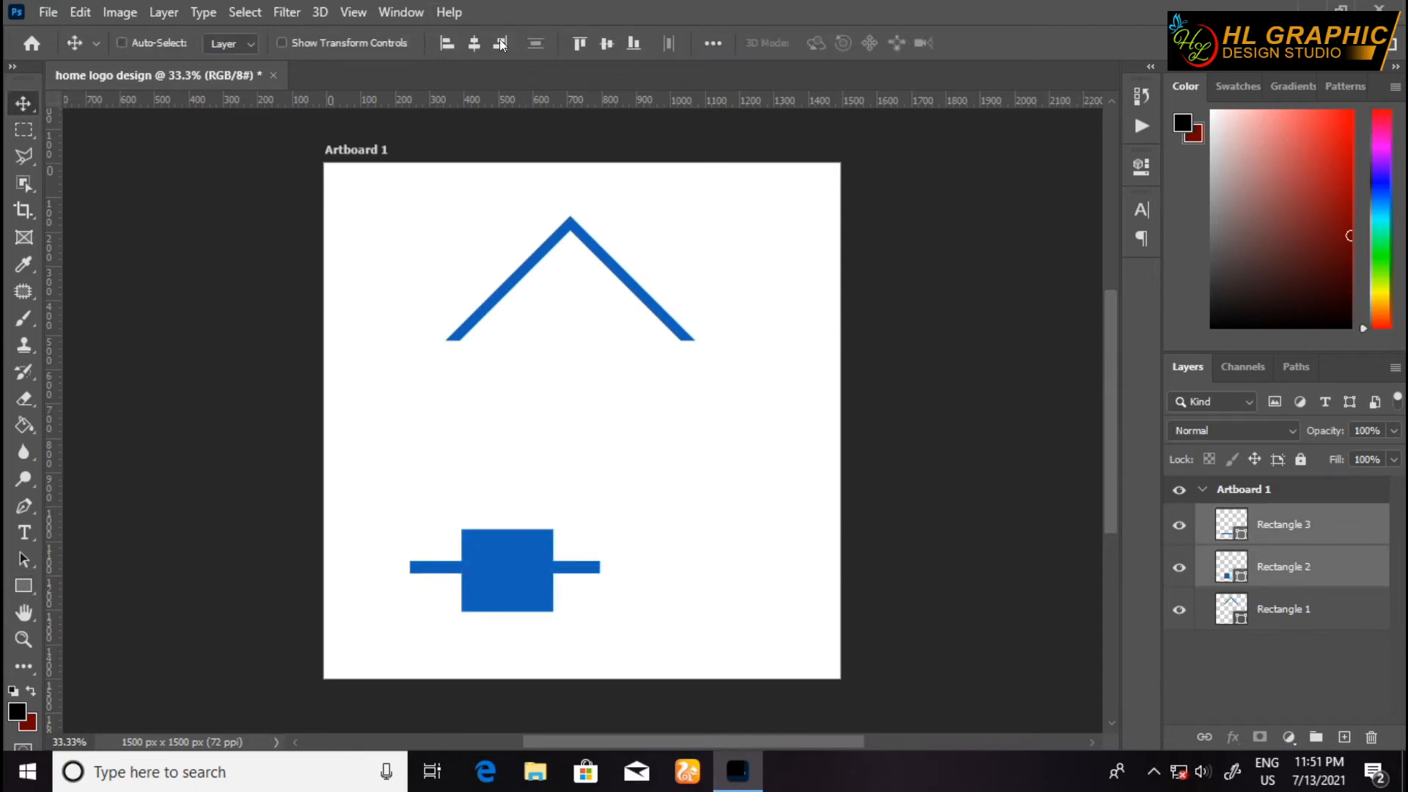
left_click(473, 42)
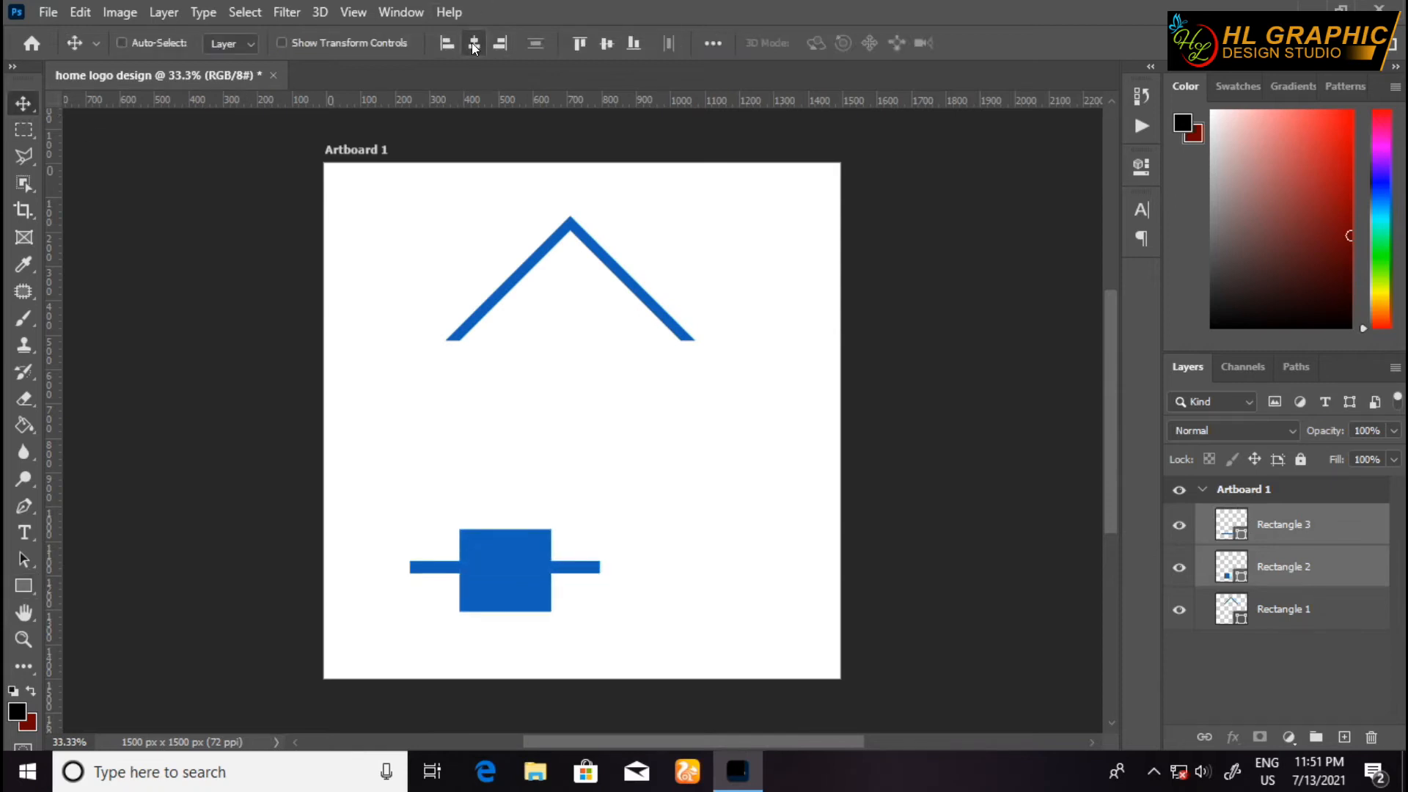
left_click(603, 44)
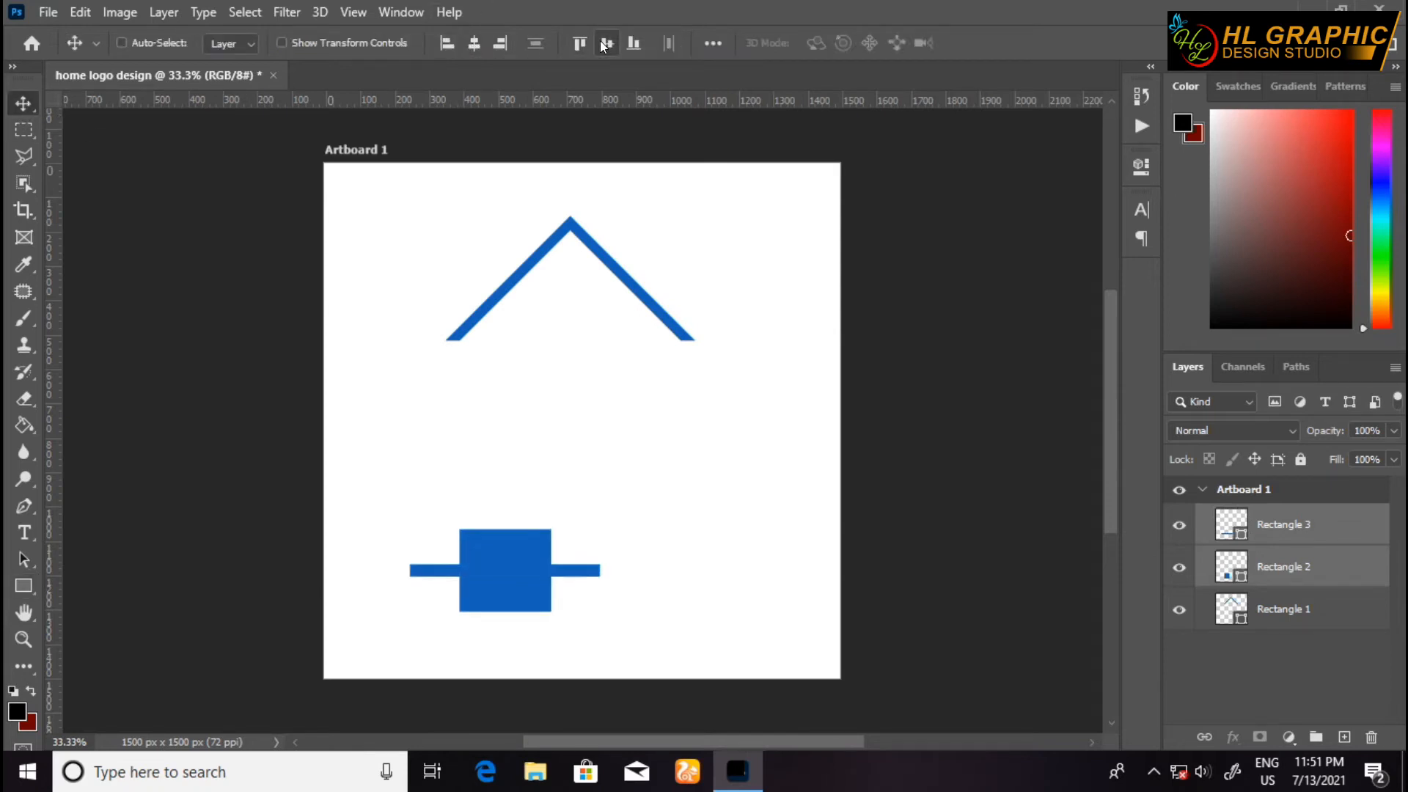
Step: Copy the thin horizontal bar and paste the duplicate in place
left_click(1333, 515)
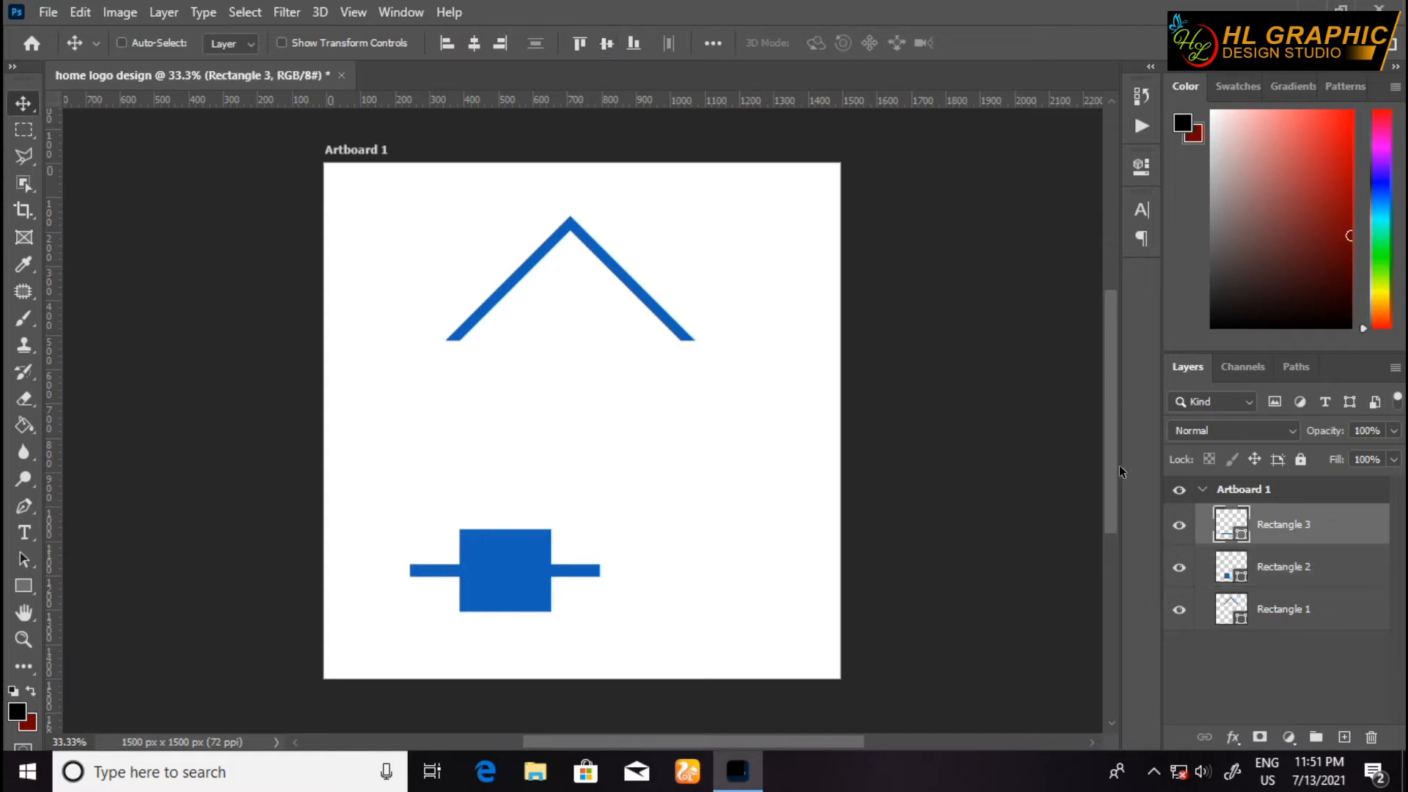
left_click(109, 11)
mouse_move(80, 12)
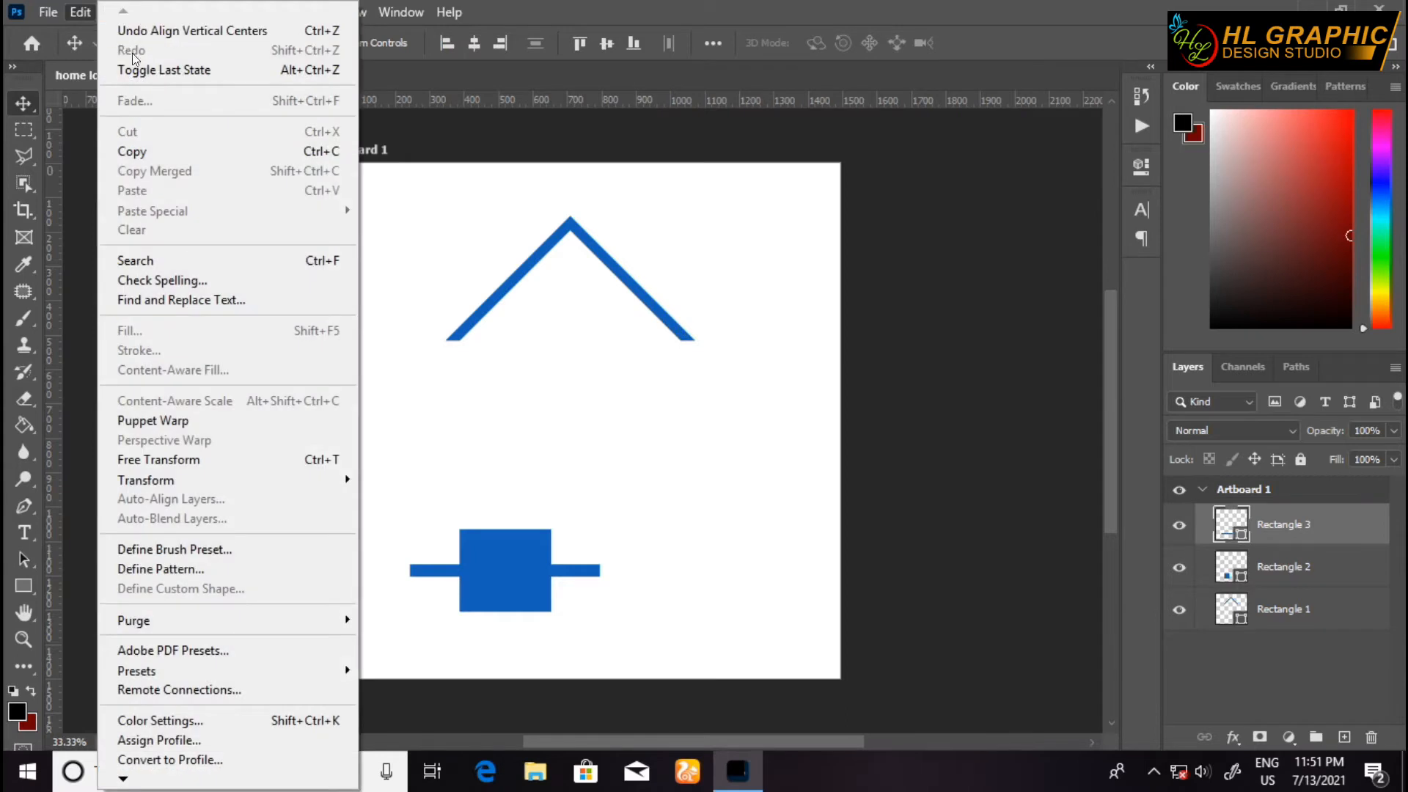
left_click(146, 153)
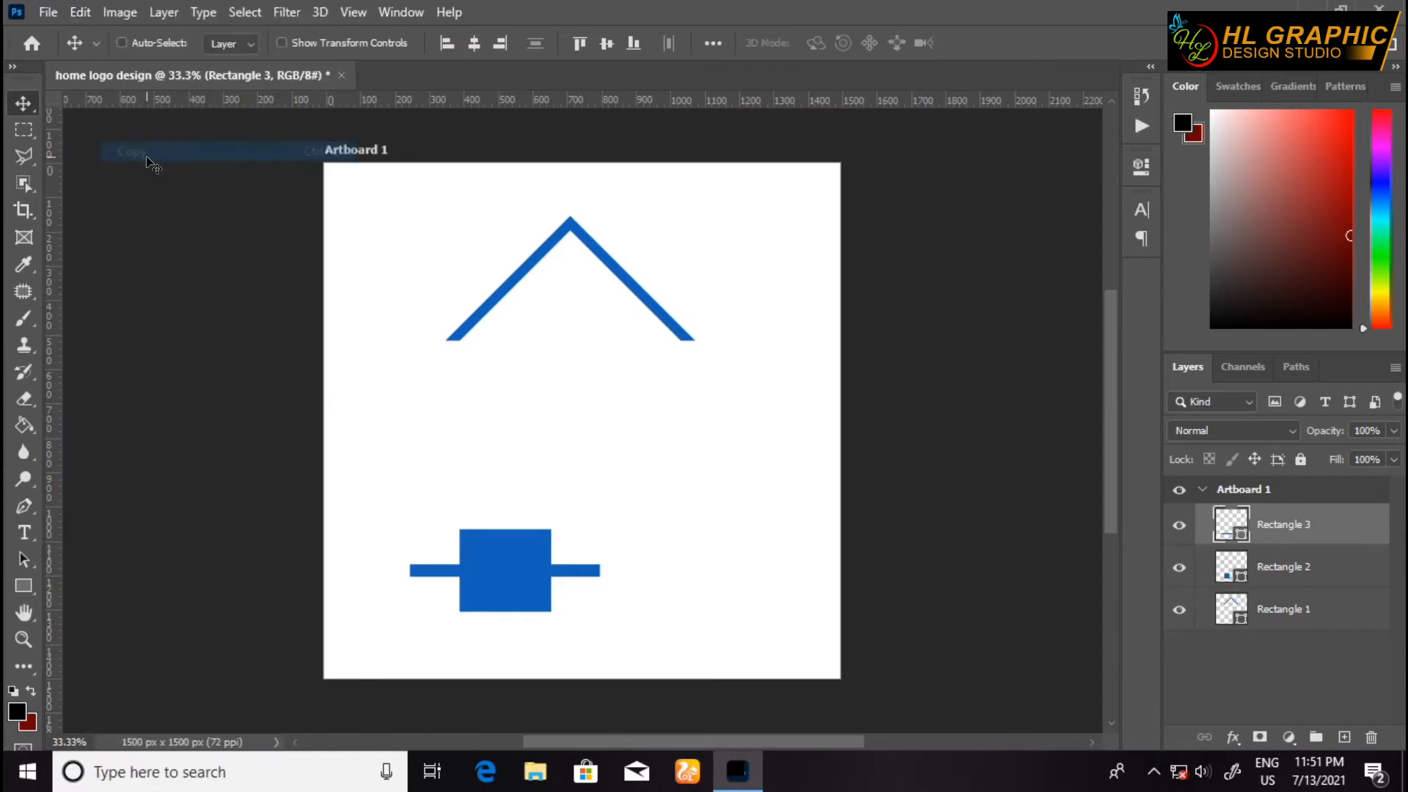
left_click(82, 13)
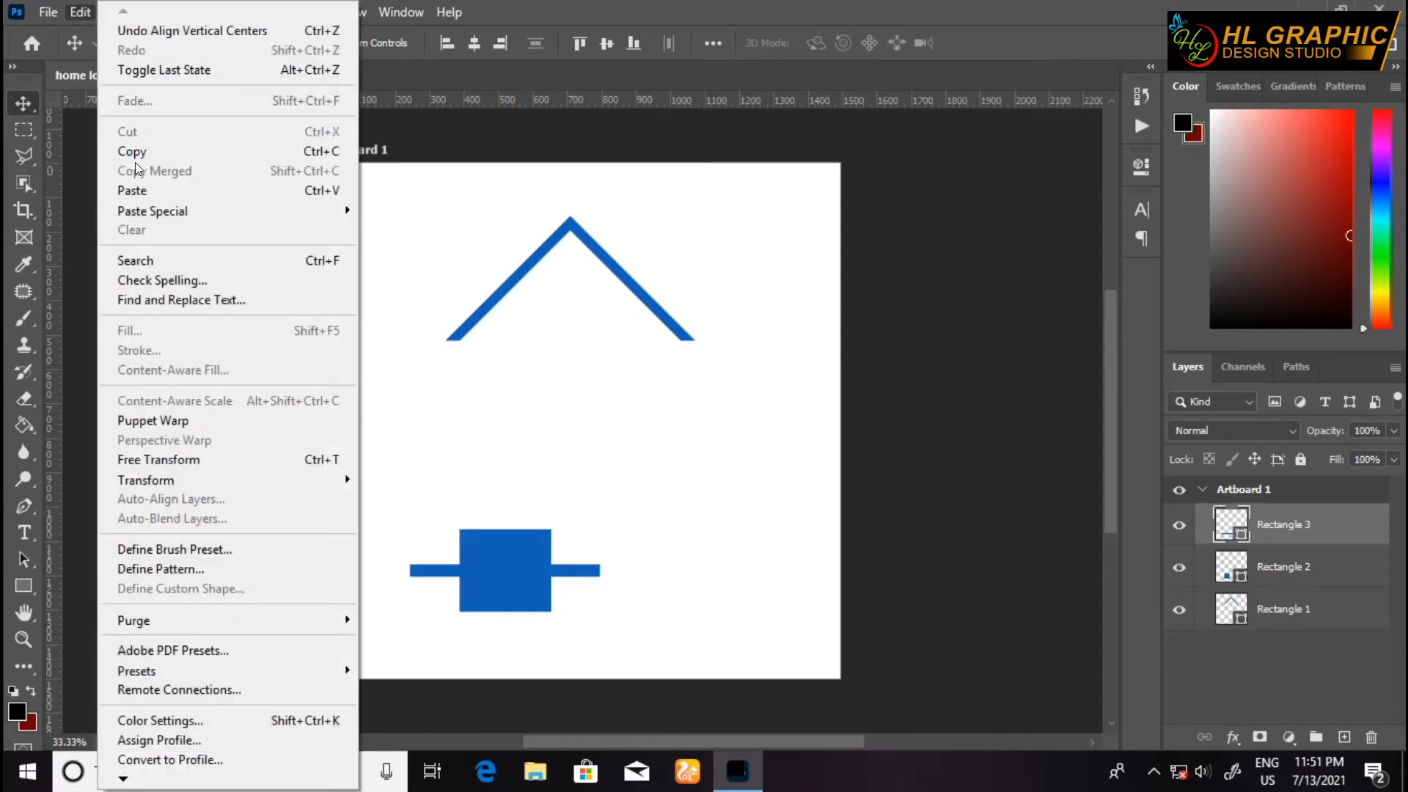
mouse_move(163, 212)
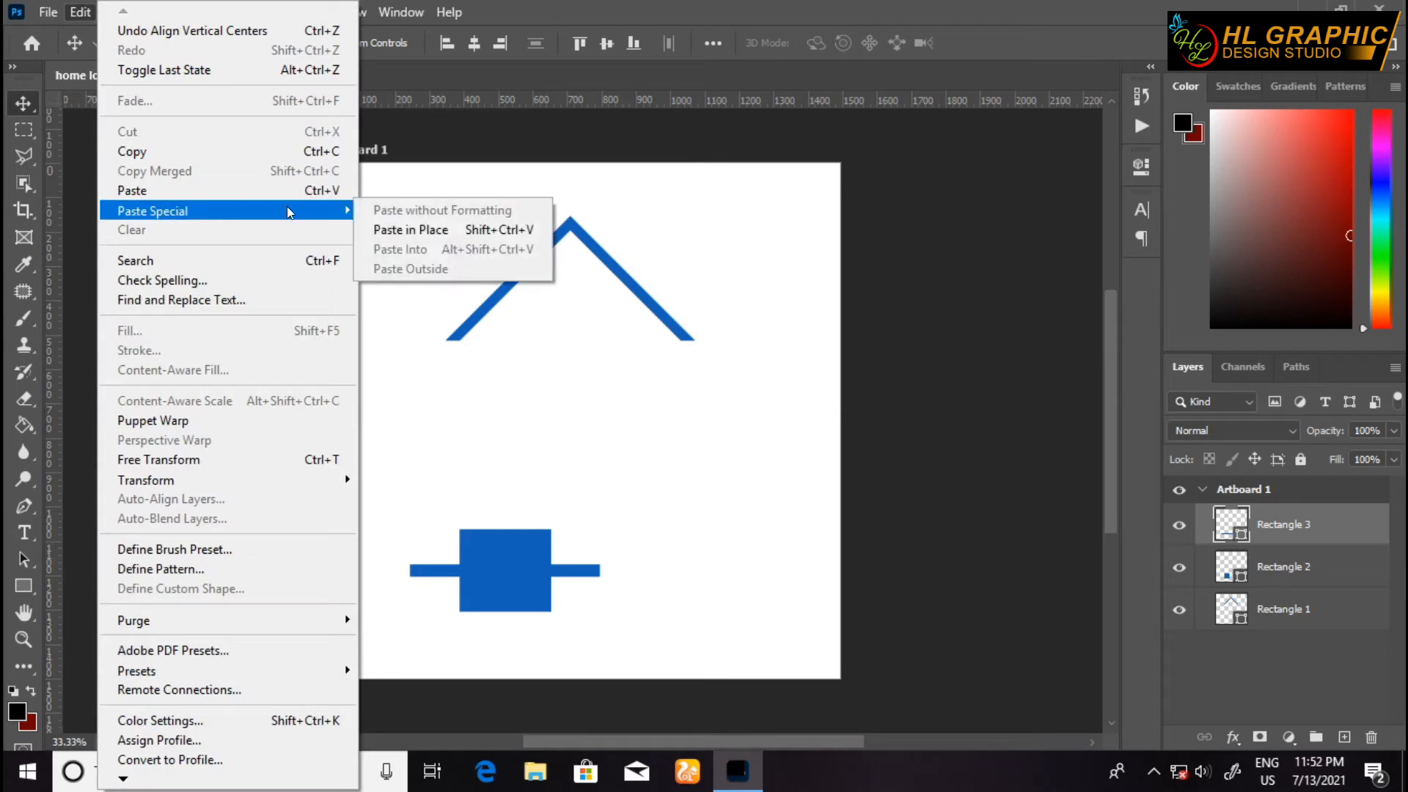
left_click(385, 229)
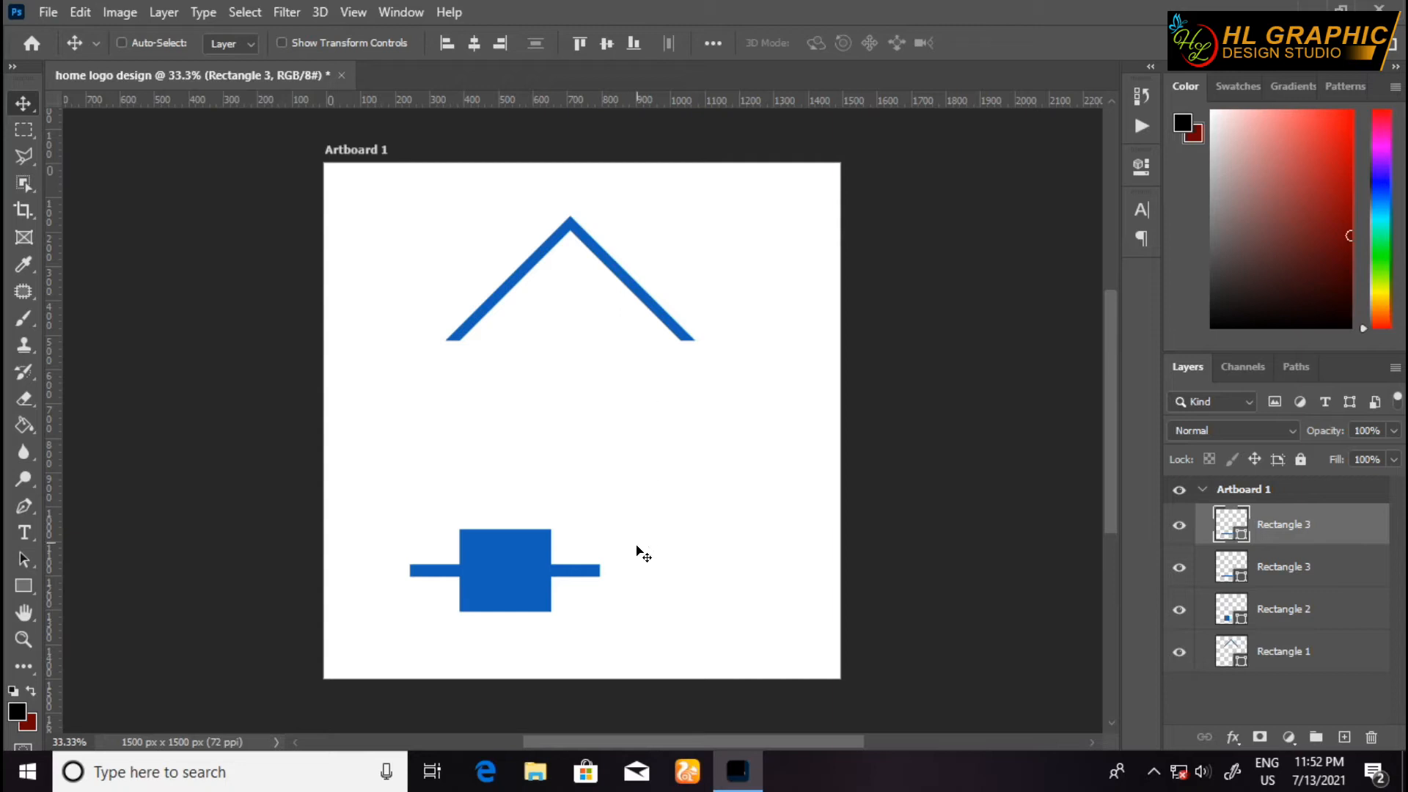
Step: Rotate the pasted bar 90° so the two bars form a cross over the rectangle
key("ctrl+t")
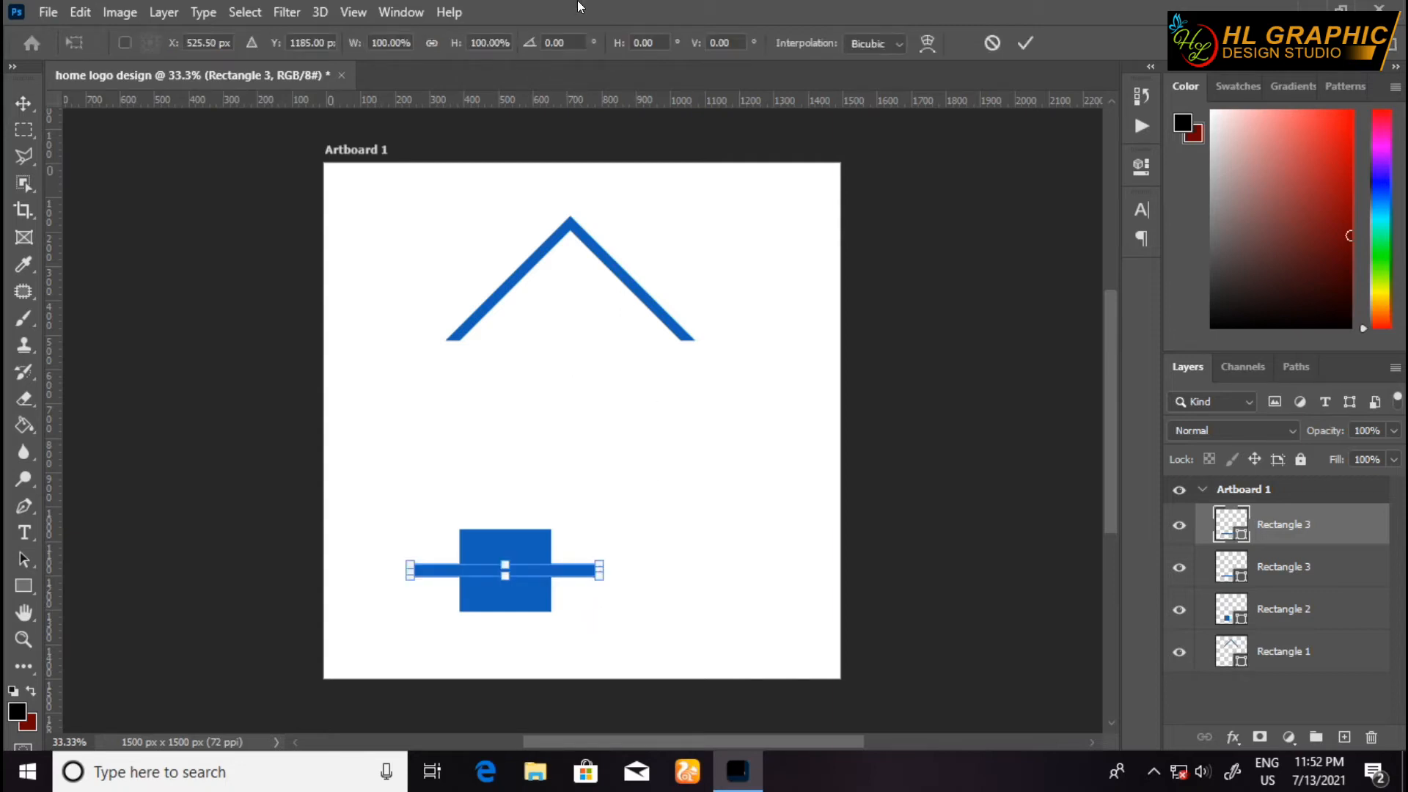
left_click(575, 40)
type("90")
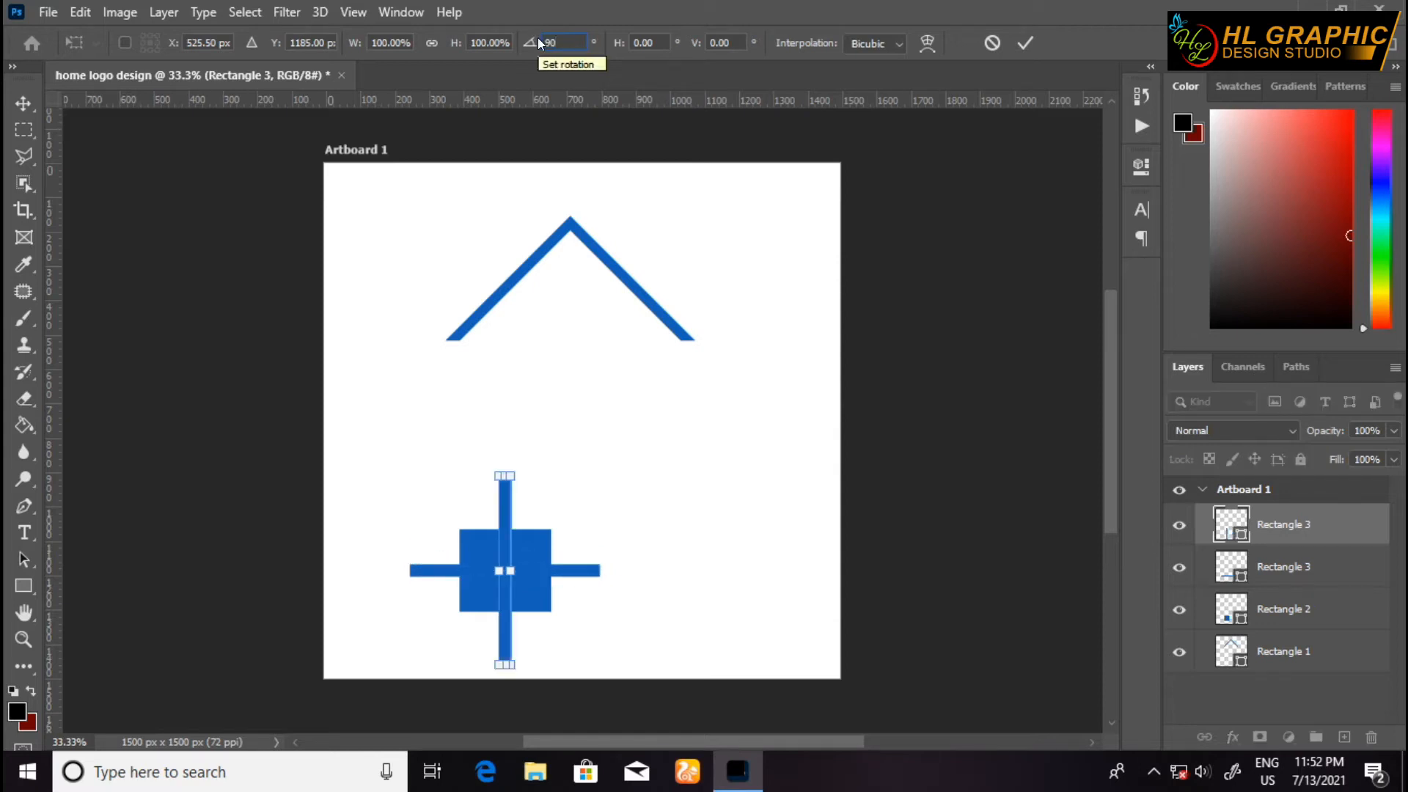
key("Return")
left_click(27, 102)
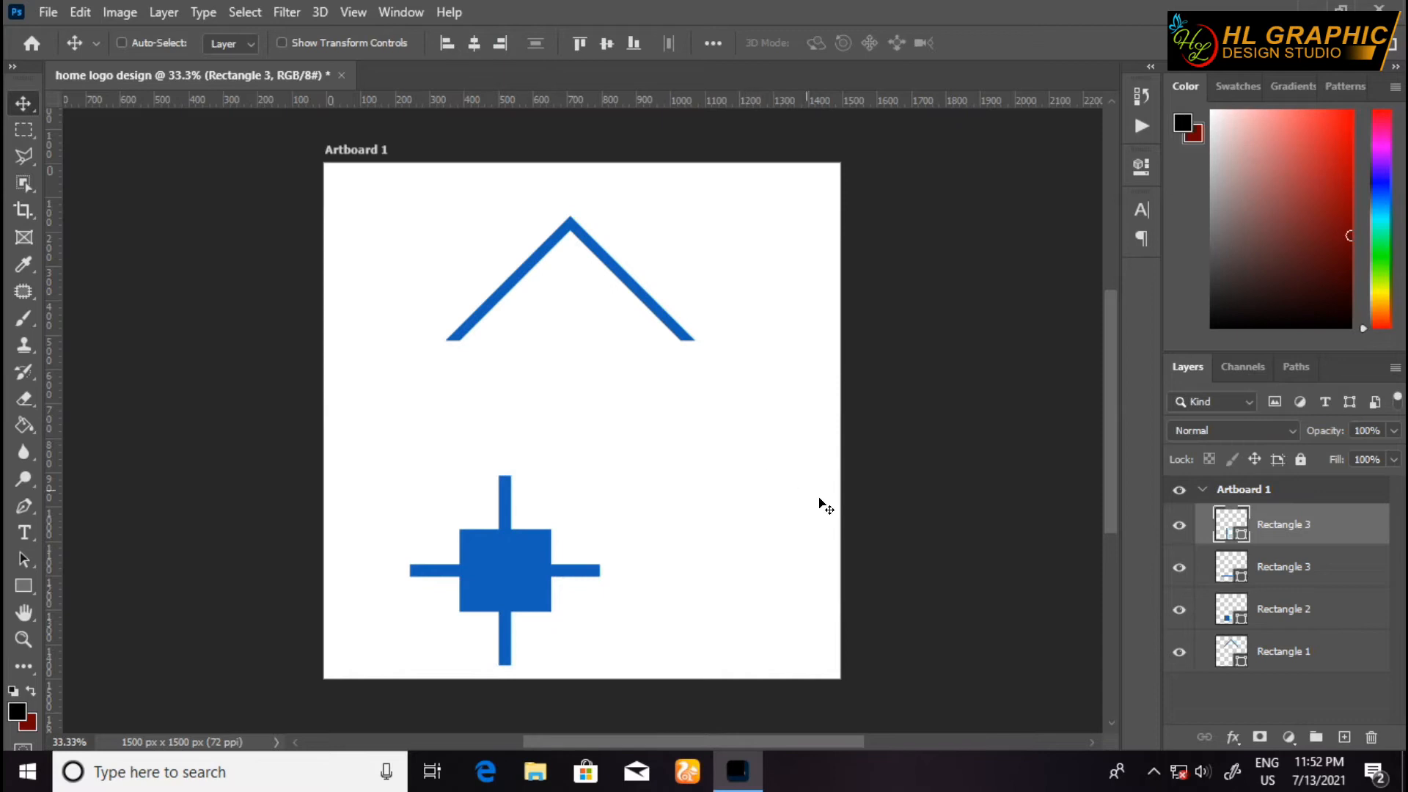
Step: Merge the horizontal and vertical bars into a single cross shape
left_click(1308, 563, "shift")
right_click(1323, 525)
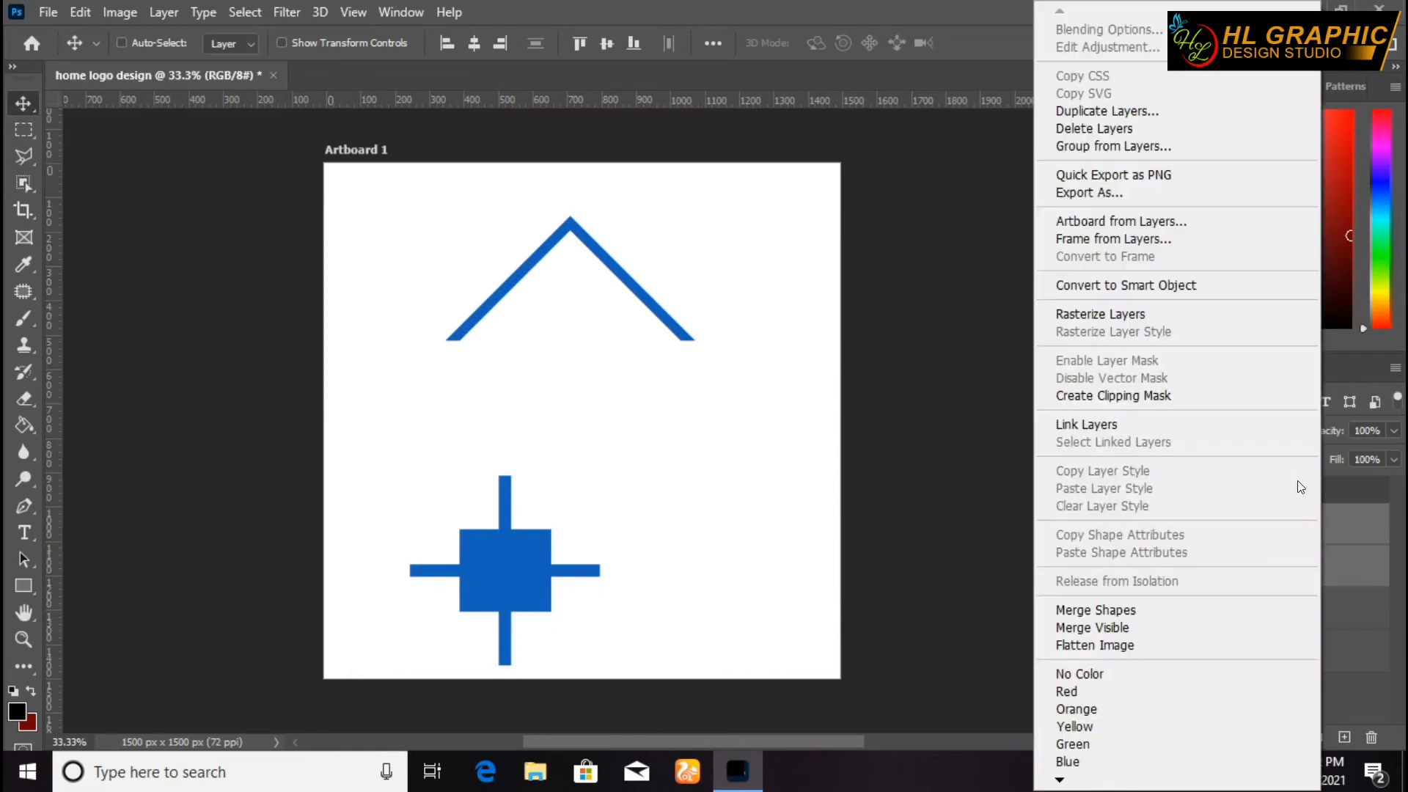
left_click(1146, 609)
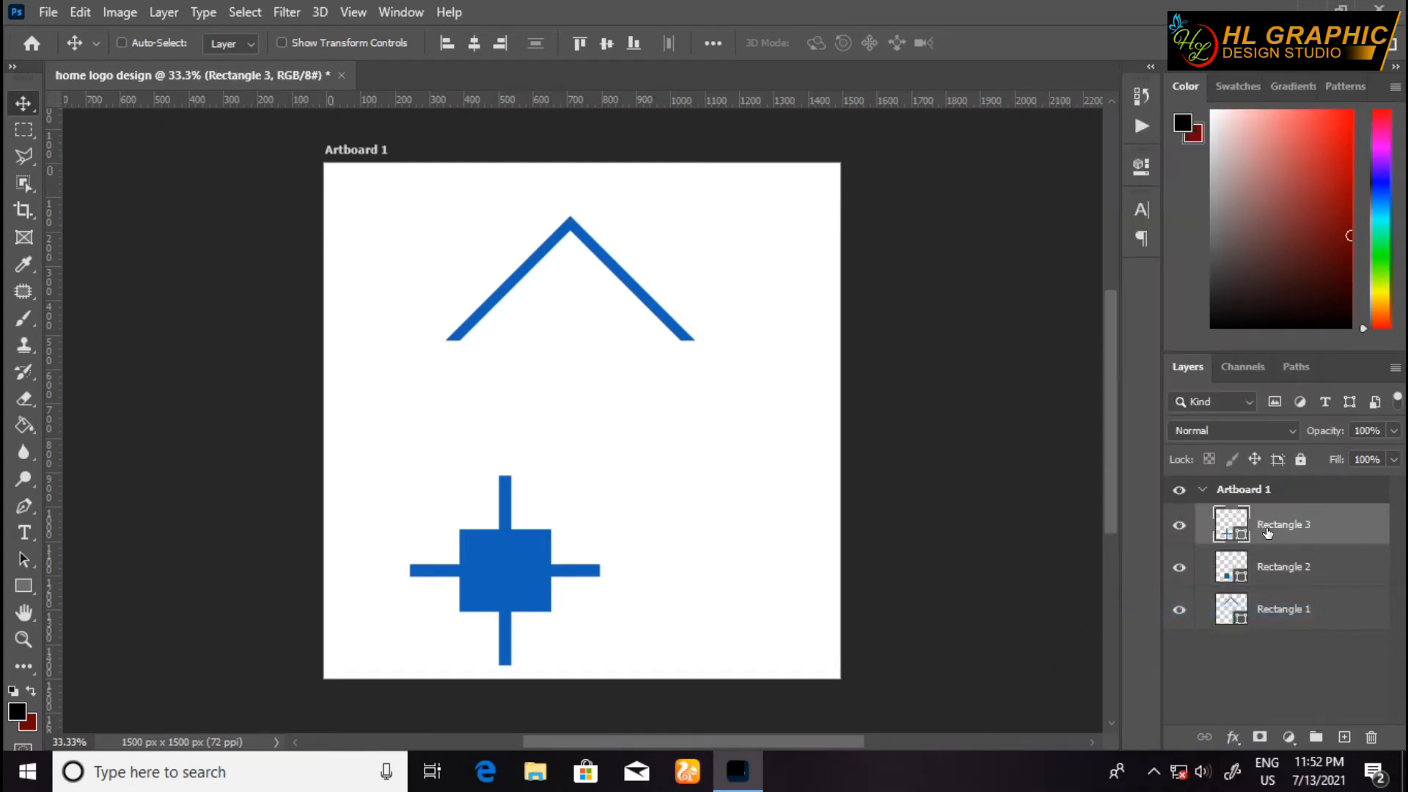
Step: Subtract the front cross shape from the blue rectangle to leave a four-pane window
key("ctrl")
left_click(1284, 566, "ctrl")
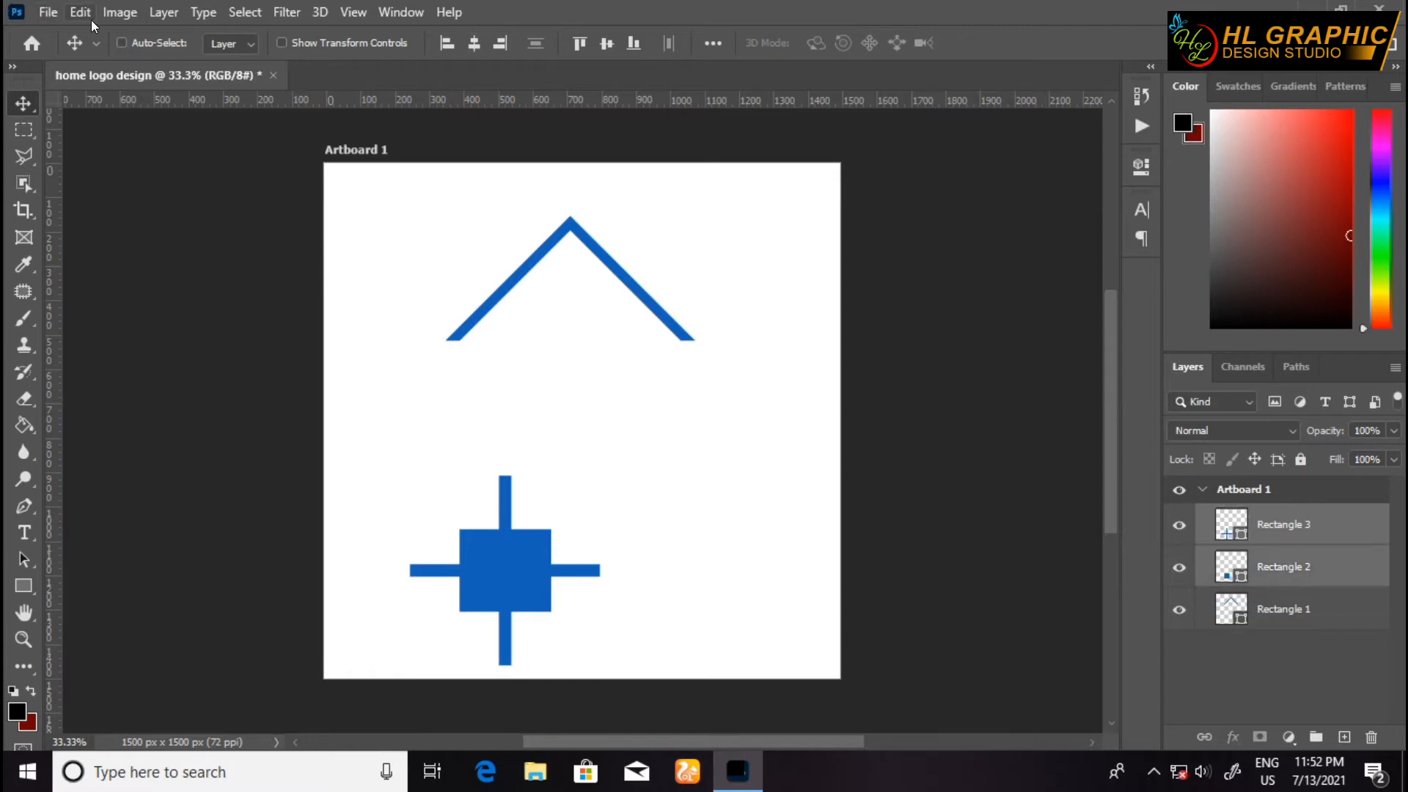
left_click(162, 13)
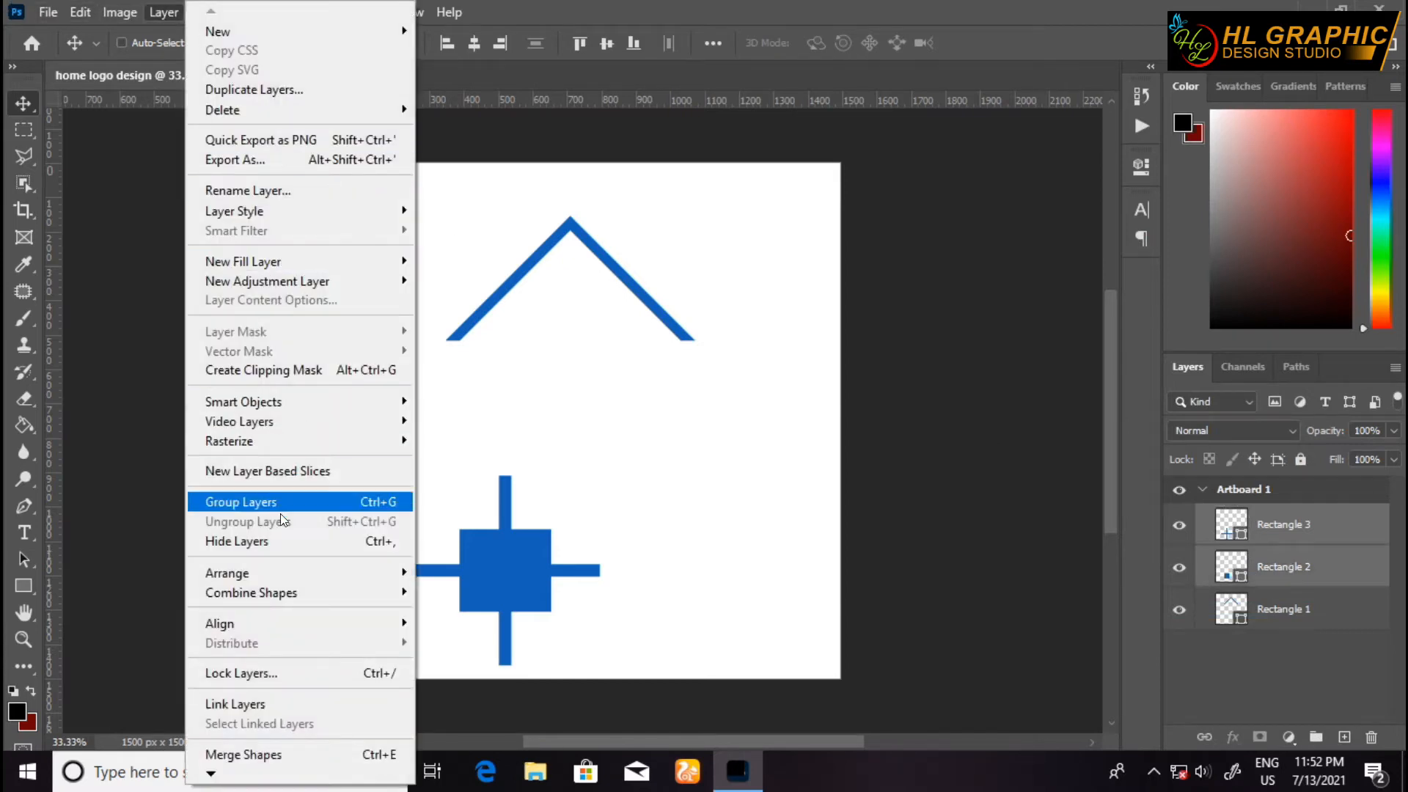
mouse_move(276, 592)
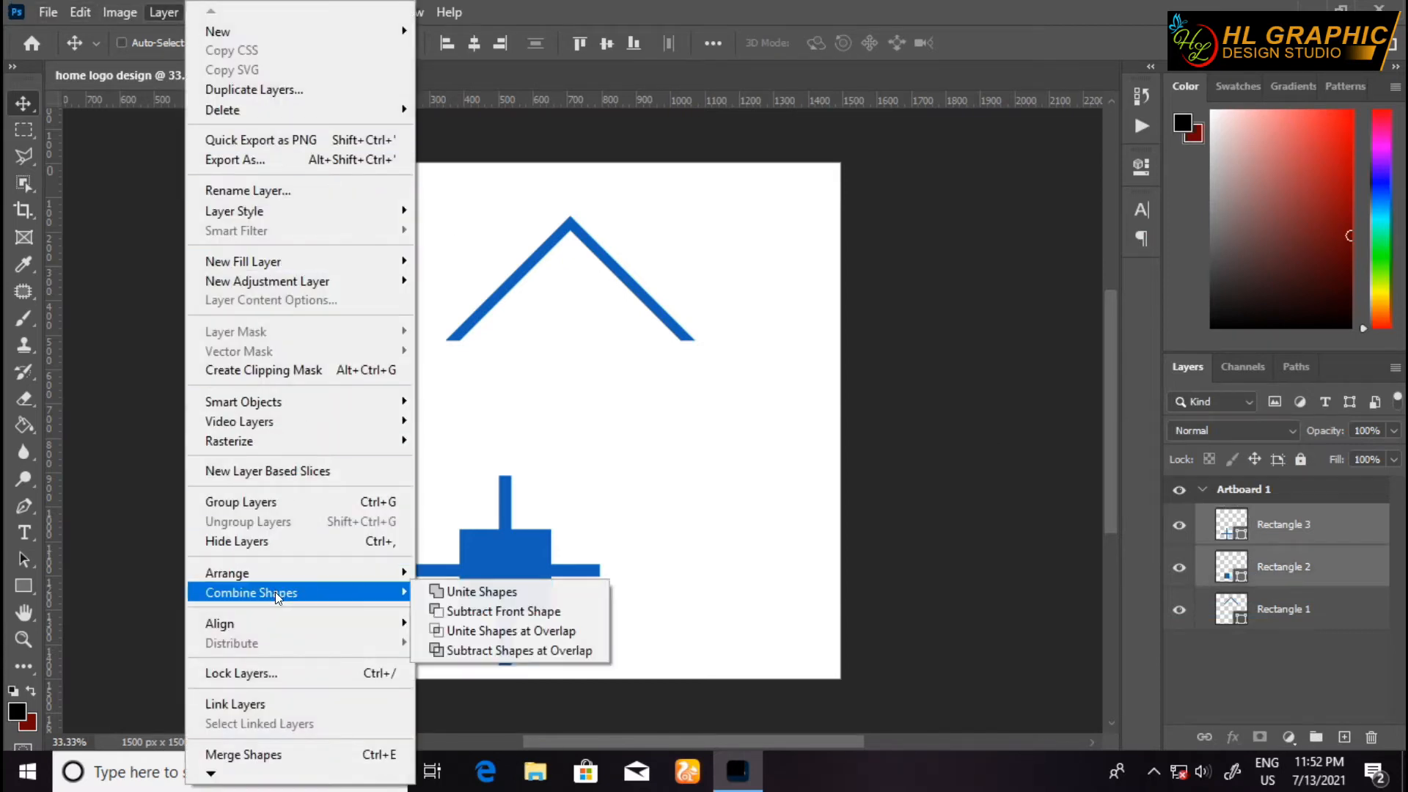
left_click(438, 614)
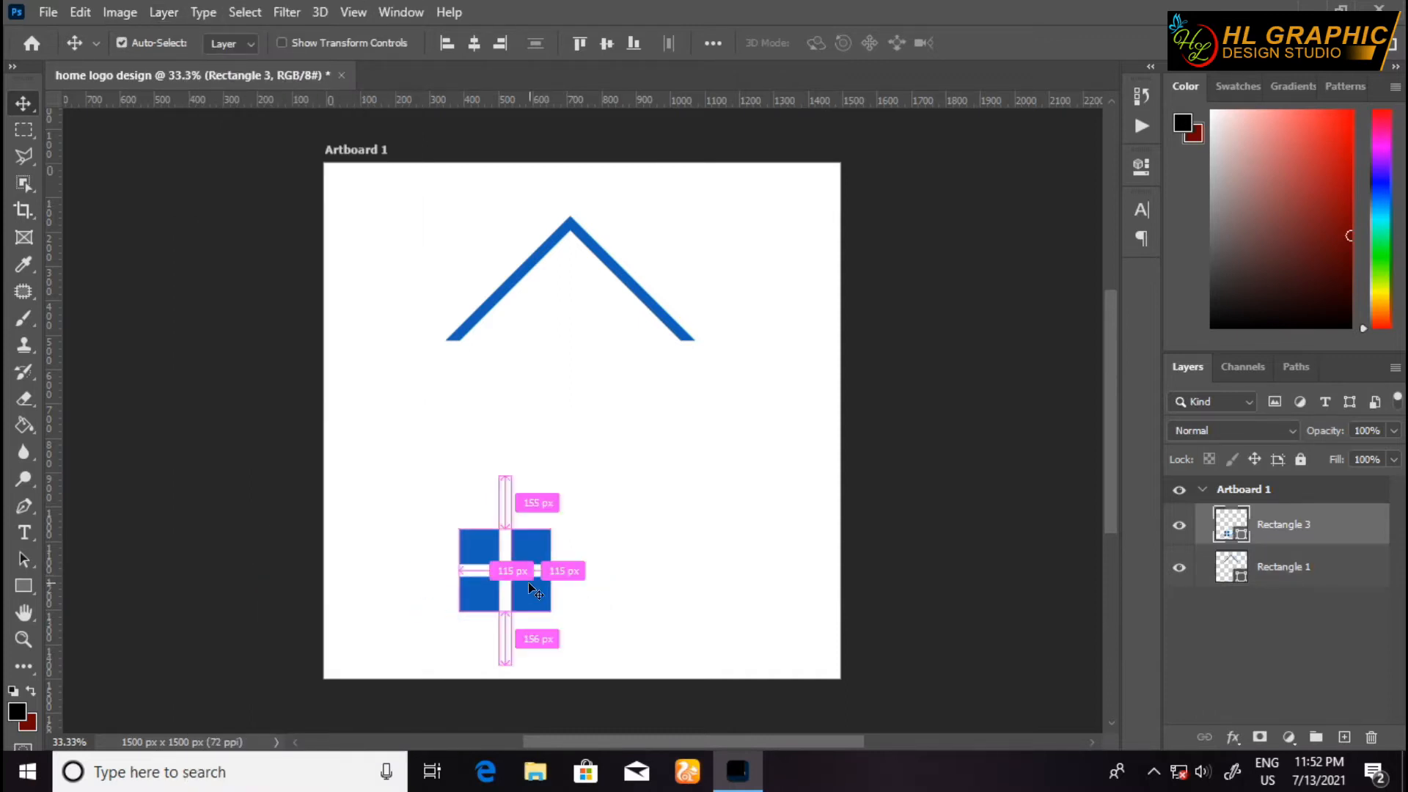
Step: Move the four-pane window beneath the roof peak and scale it down proportionally to about 44%
key("ctrl+t")
left_click_drag(540, 570, 588, 339)
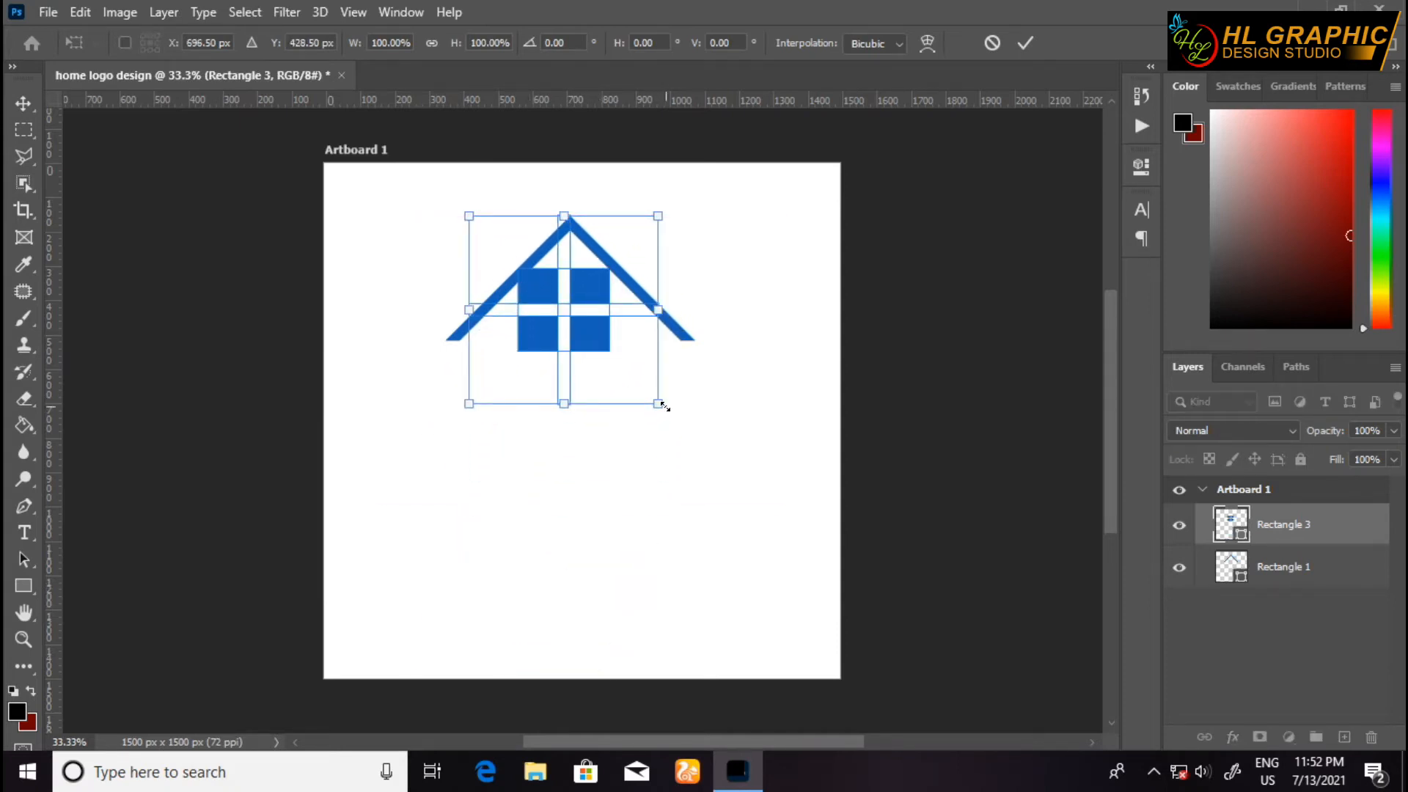
left_click_drag(664, 405, 599, 317)
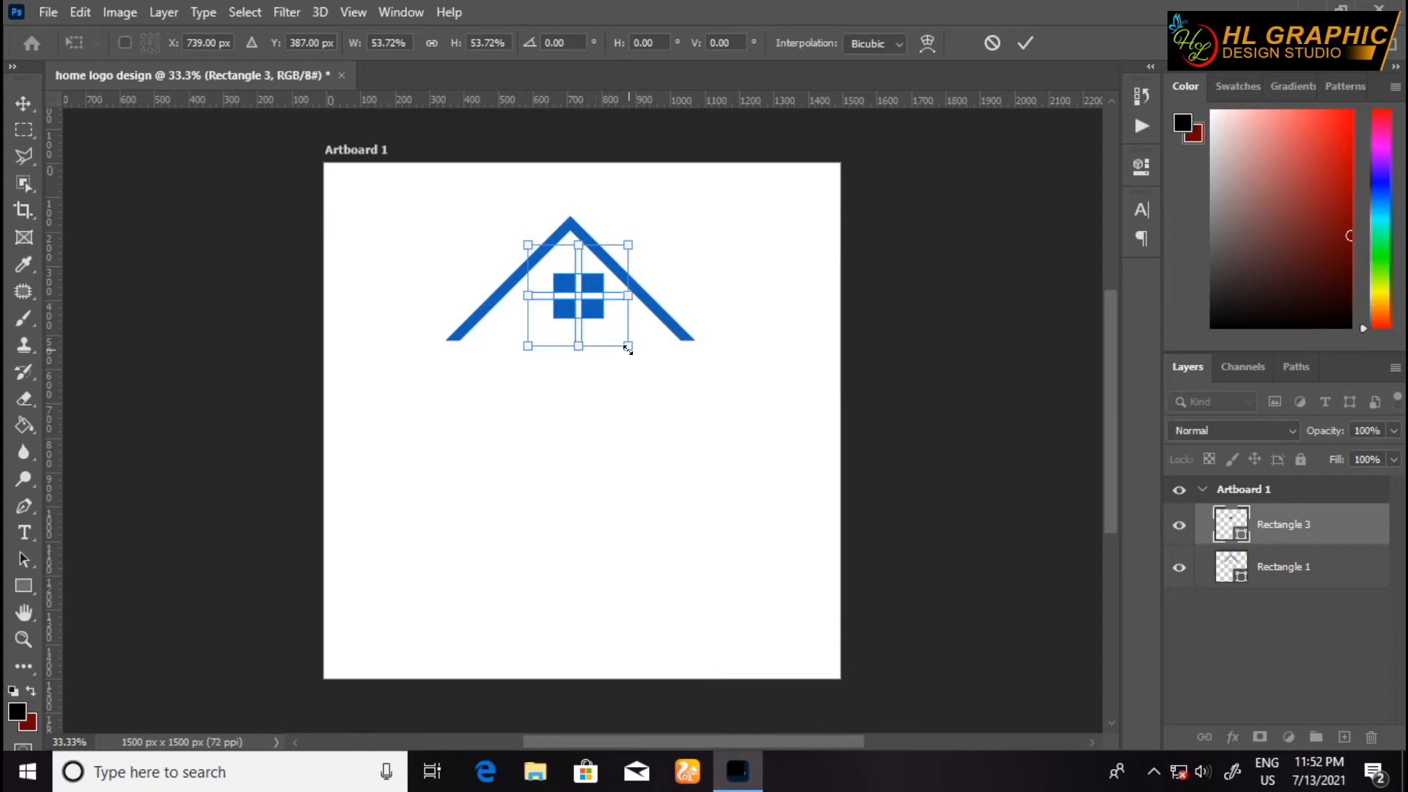
left_click_drag(628, 347, 617, 342)
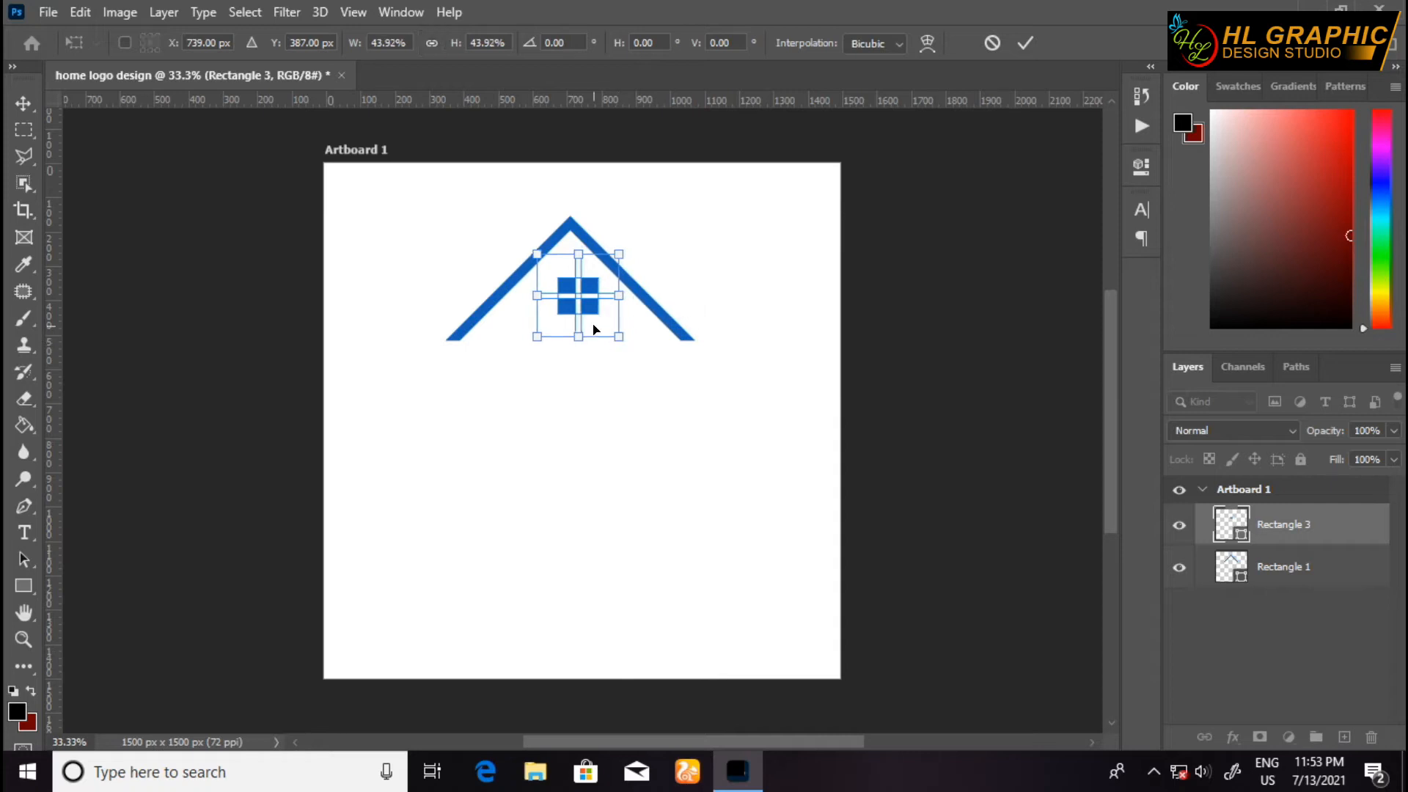
Step: Nudge the window sideways and vertically to center it under the roof peak, applying the transform
key("Left")
key("Left")
key("Left")
key("Left")
key("Left")
key("Left")
key("Left")
key("Left")
key("Left")
key("Left")
key("Left")
key("Left")
key("Left")
key("Left")
key("Left")
key("Left")
key("Left")
key("Left")
key("Left")
key("Left")
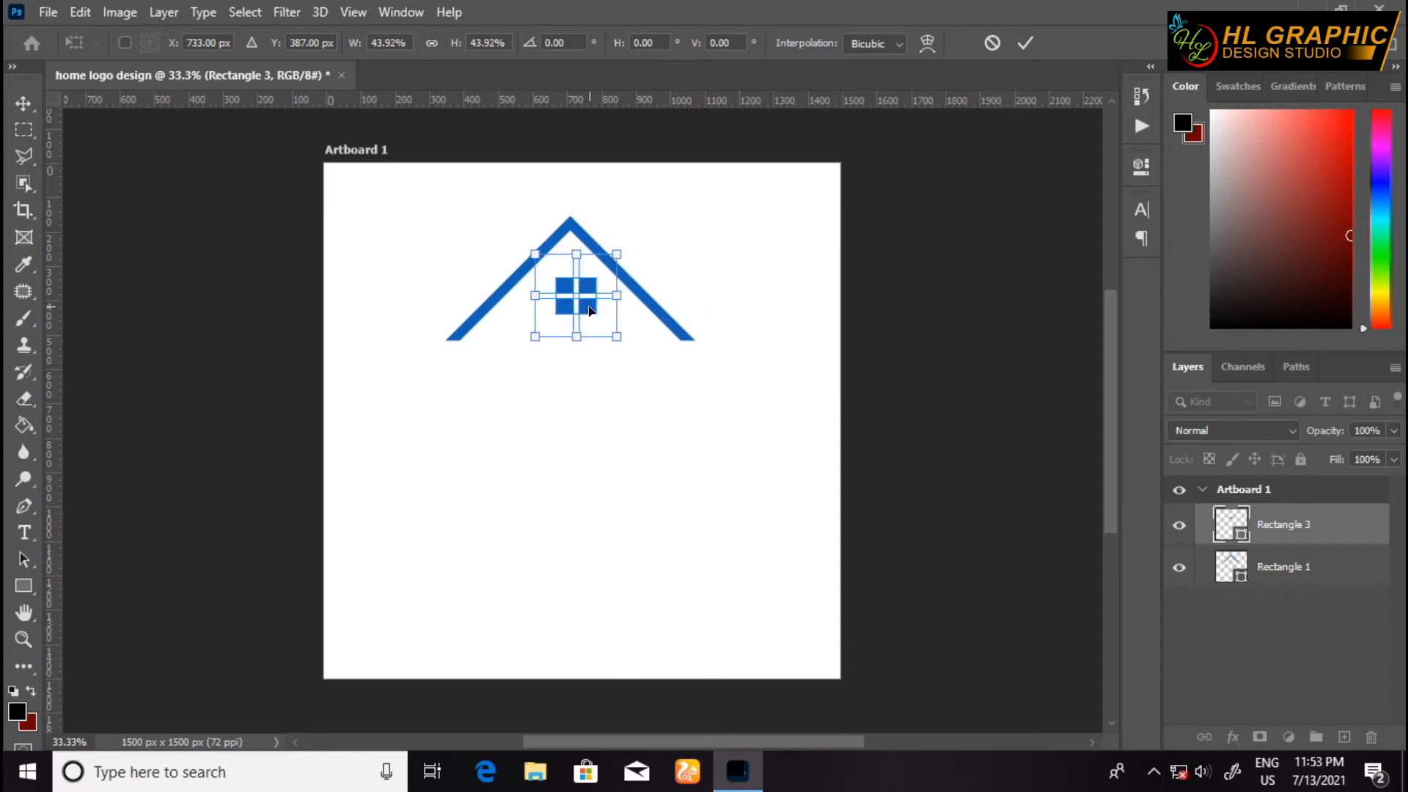
key("Down")
key("Down")
key("Down")
key("Down")
key("Down")
key("Down")
key("Down")
key("Down")
key("Down")
key("Down")
key("Down")
key("Down")
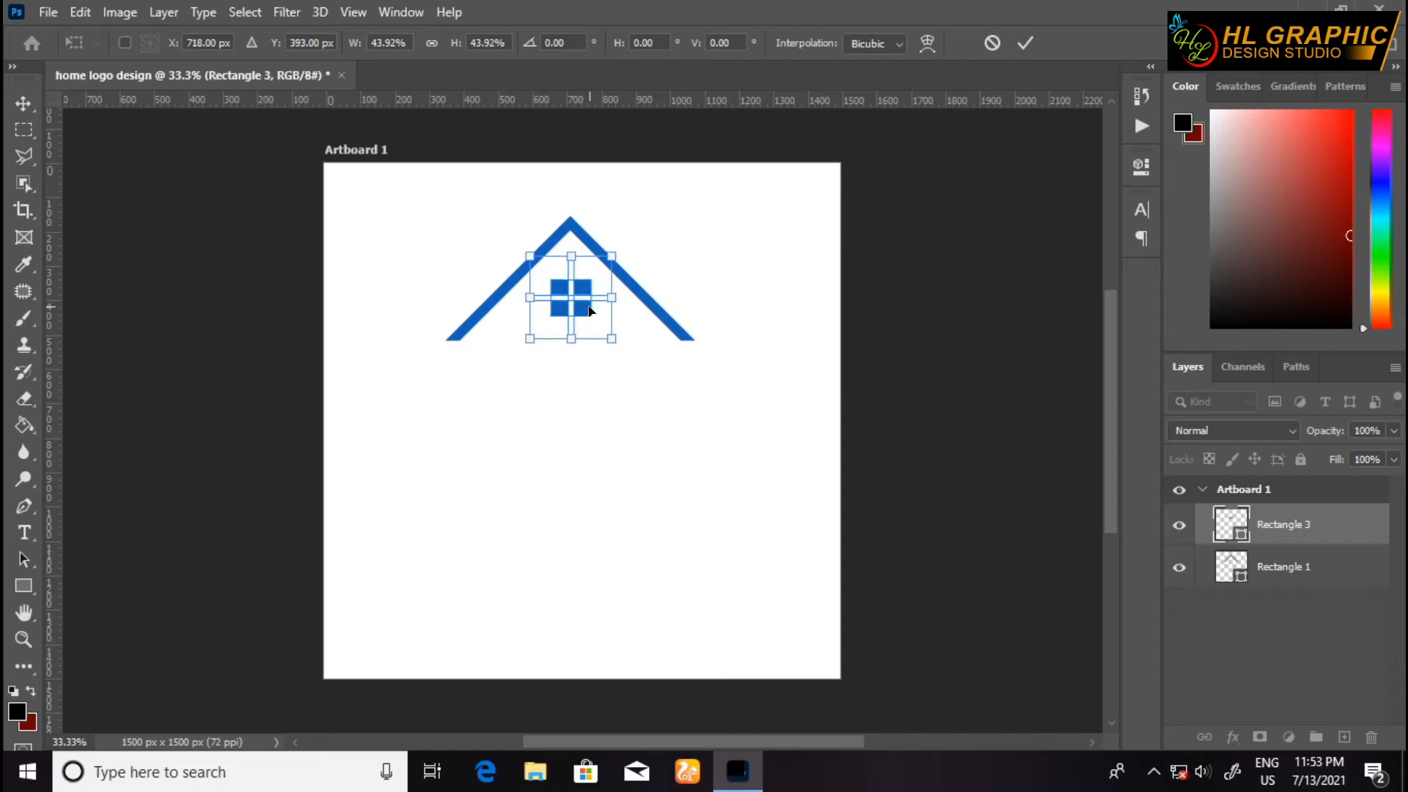
key("Return")
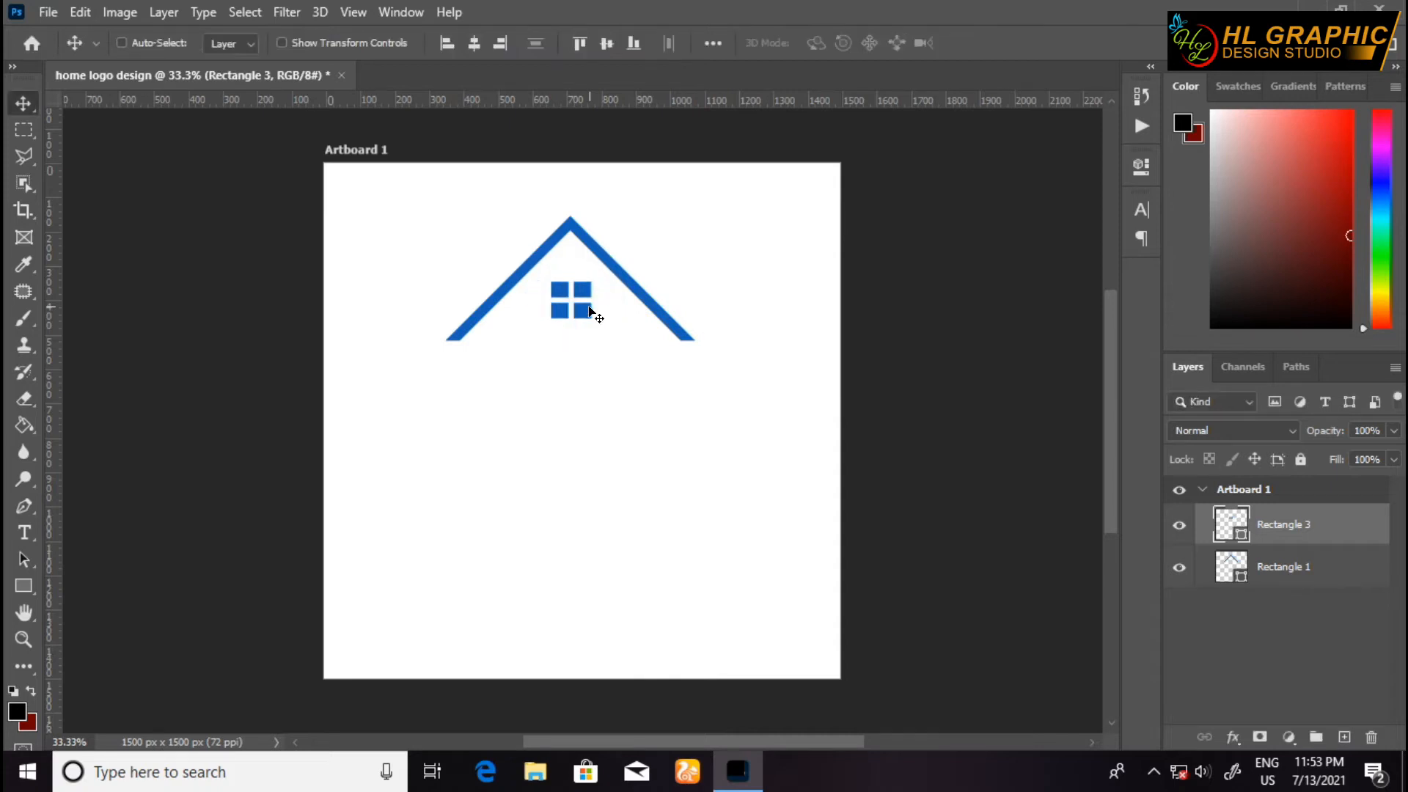
key("Up")
key("Up")
key("Up")
key("Up")
key("Up")
key("Up")
key("Up")
key("Up")
key("Up")
key("Up")
key("Up")
key("Up")
Step: Draw a chimney rectangle about 38 × 93 px rising from the lower end of the roof's left slope
left_click(12, 578)
left_click_drag(467, 292, 479, 320)
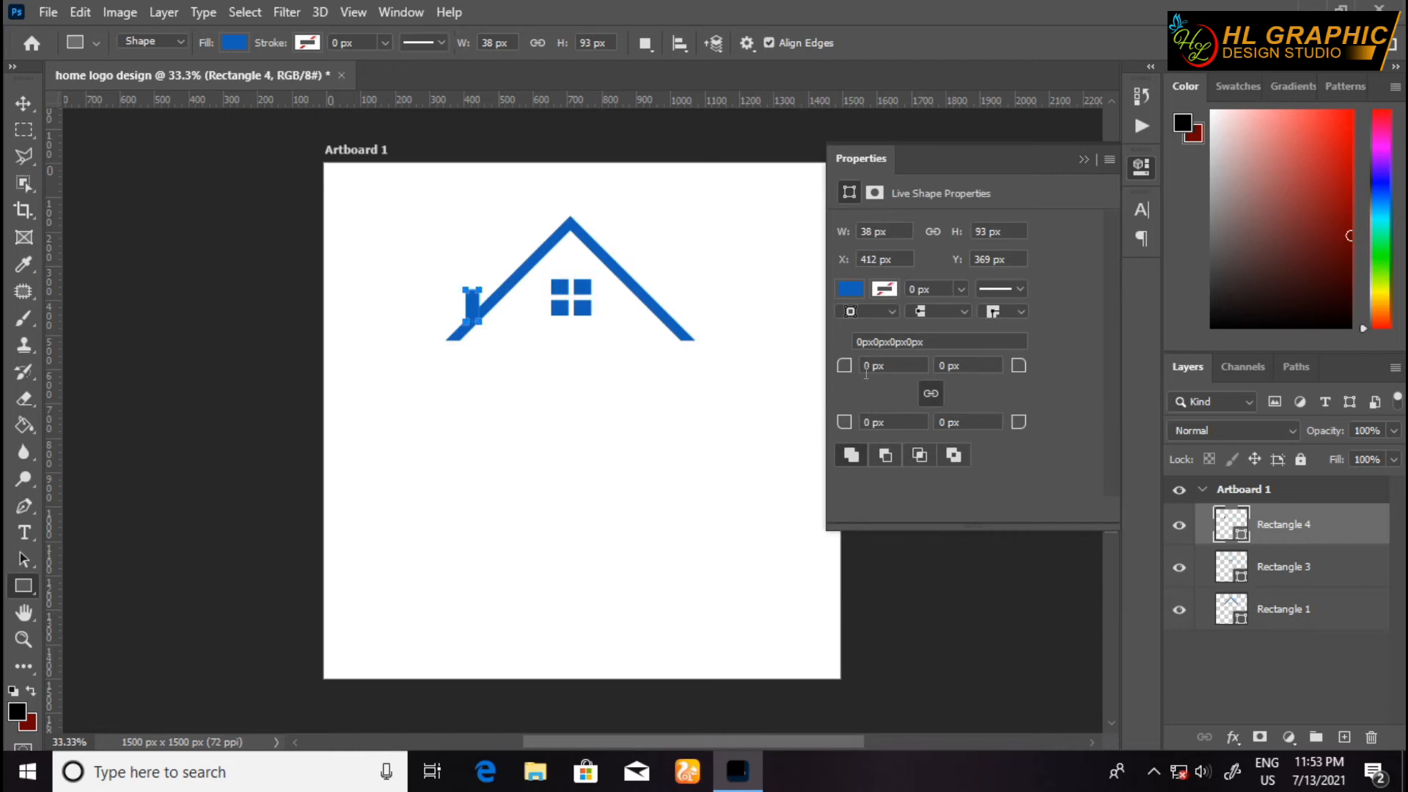
left_click(1084, 159)
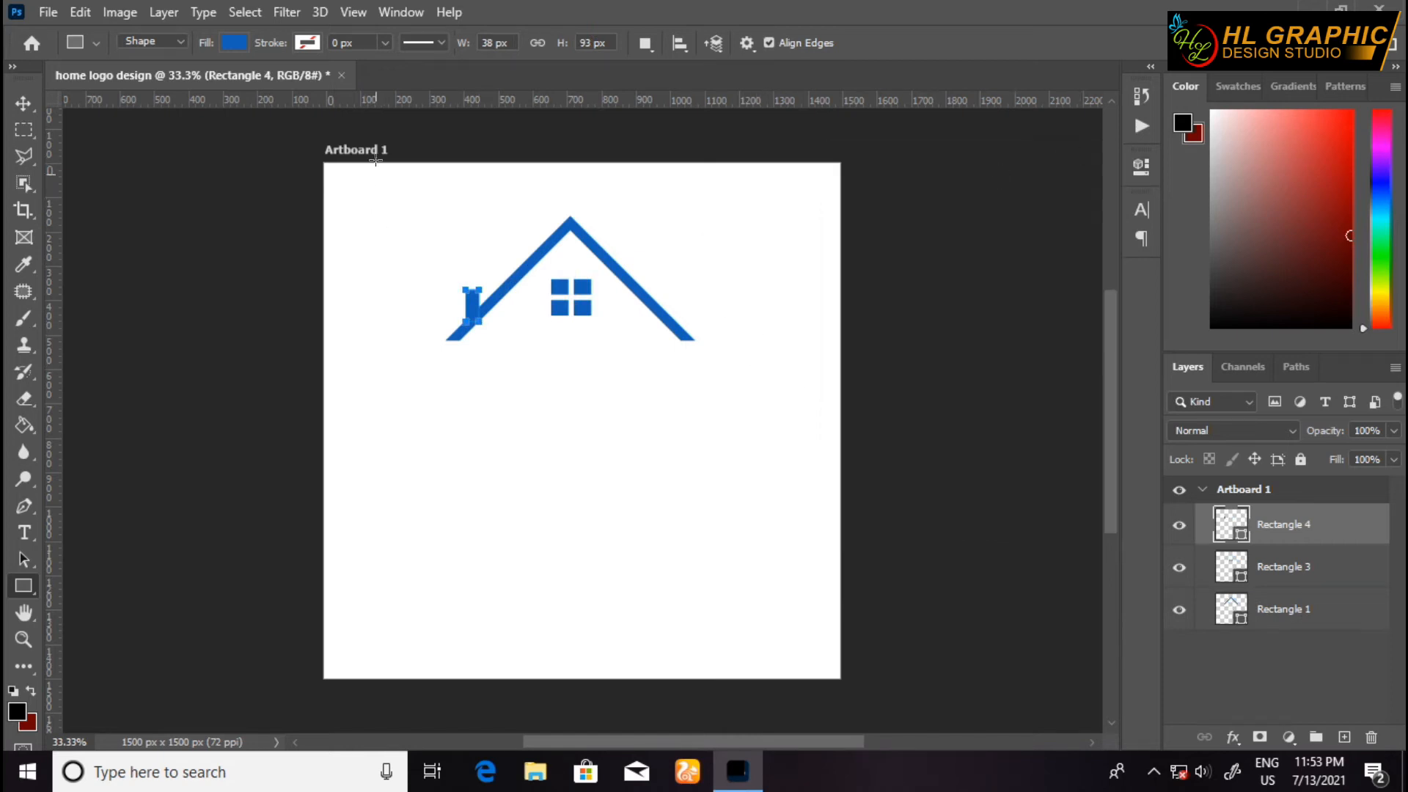
left_click(32, 97)
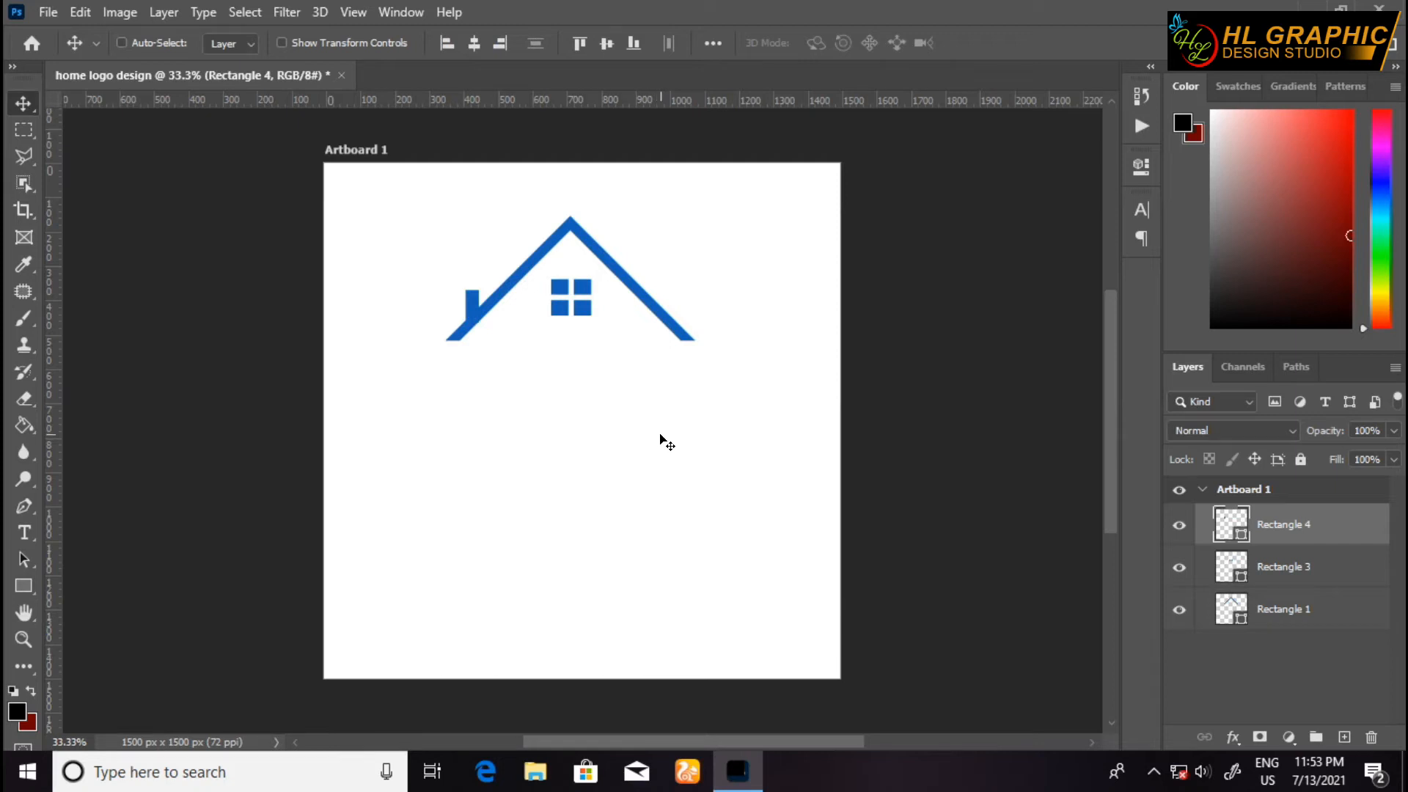
Step: Merge the chimney, window and roof layers into one house shape
key("ctrl")
left_click(1316, 562, "ctrl")
left_click(1319, 611, "ctrl")
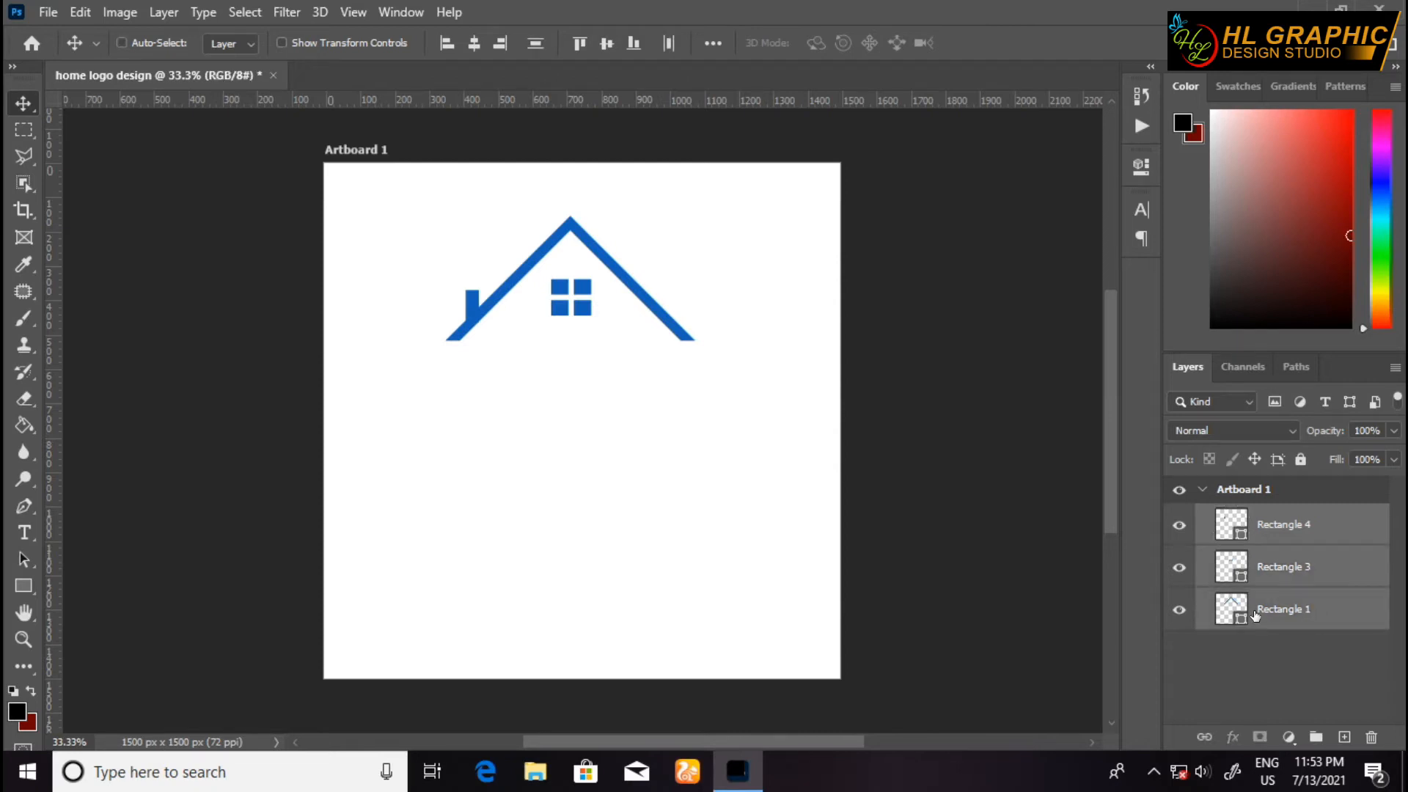
right_click(1344, 523)
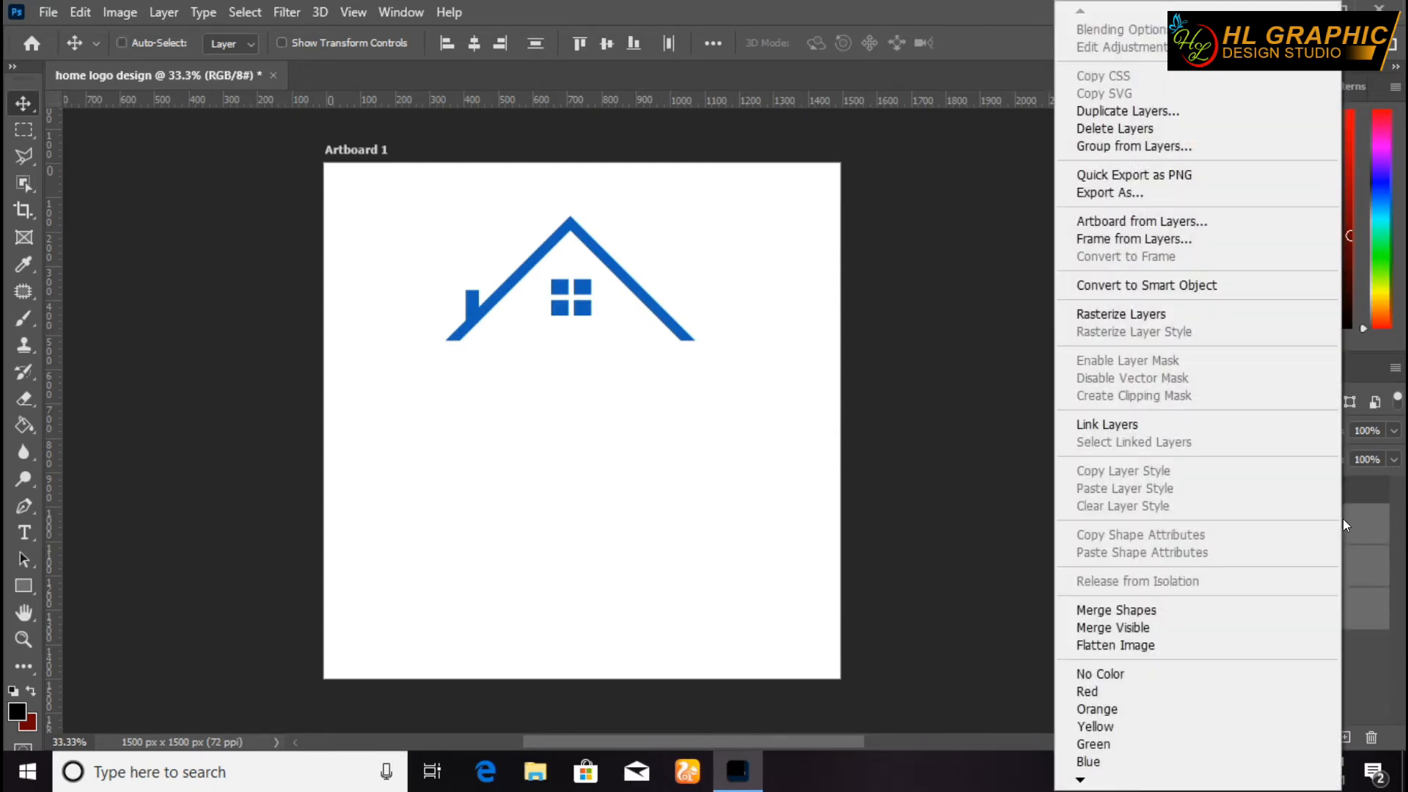
left_click(1163, 618)
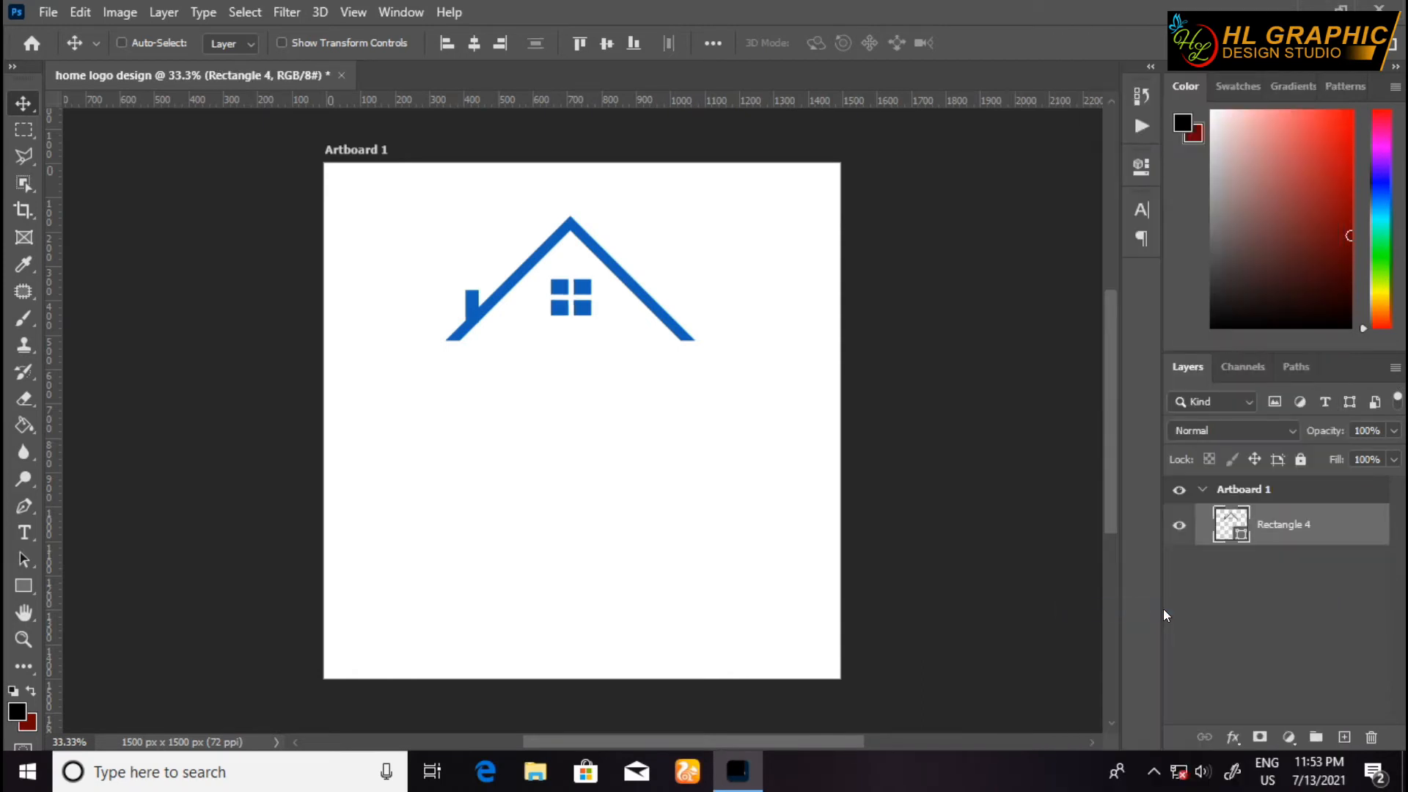
Step: Duplicate the merged house layer and move the copy down and to the left of the original
right_click(1312, 521)
left_click(1119, 112)
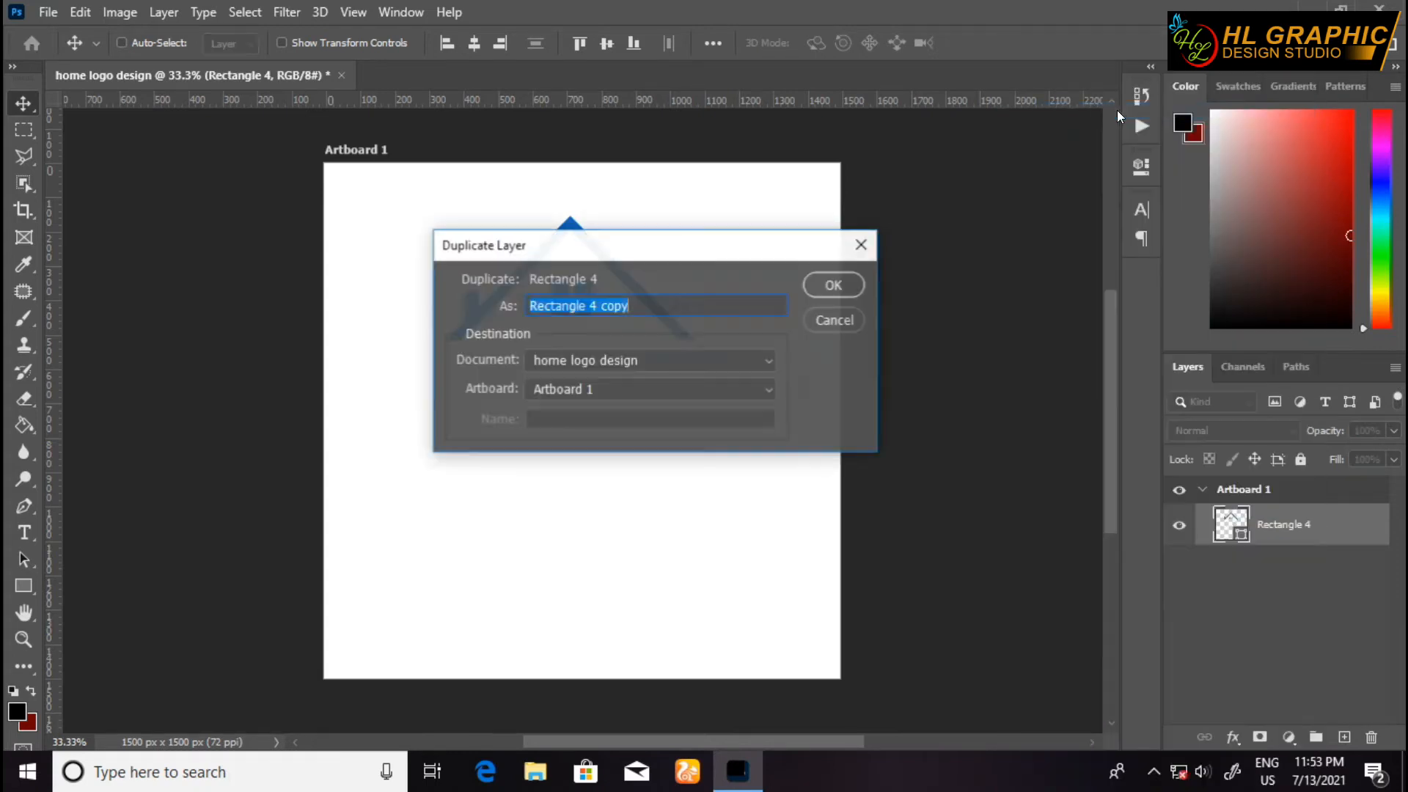
left_click(824, 286)
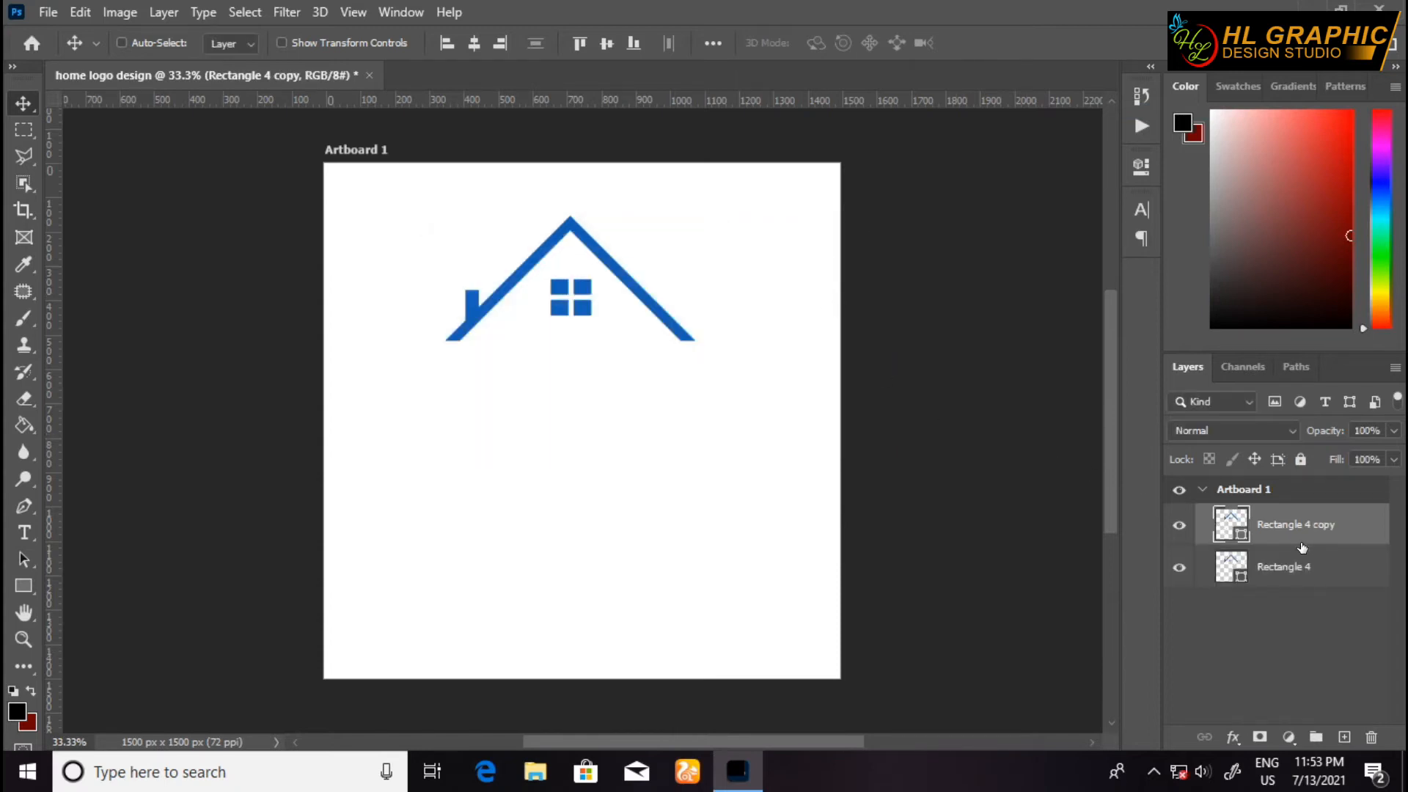
left_click_drag(564, 295, 504, 355)
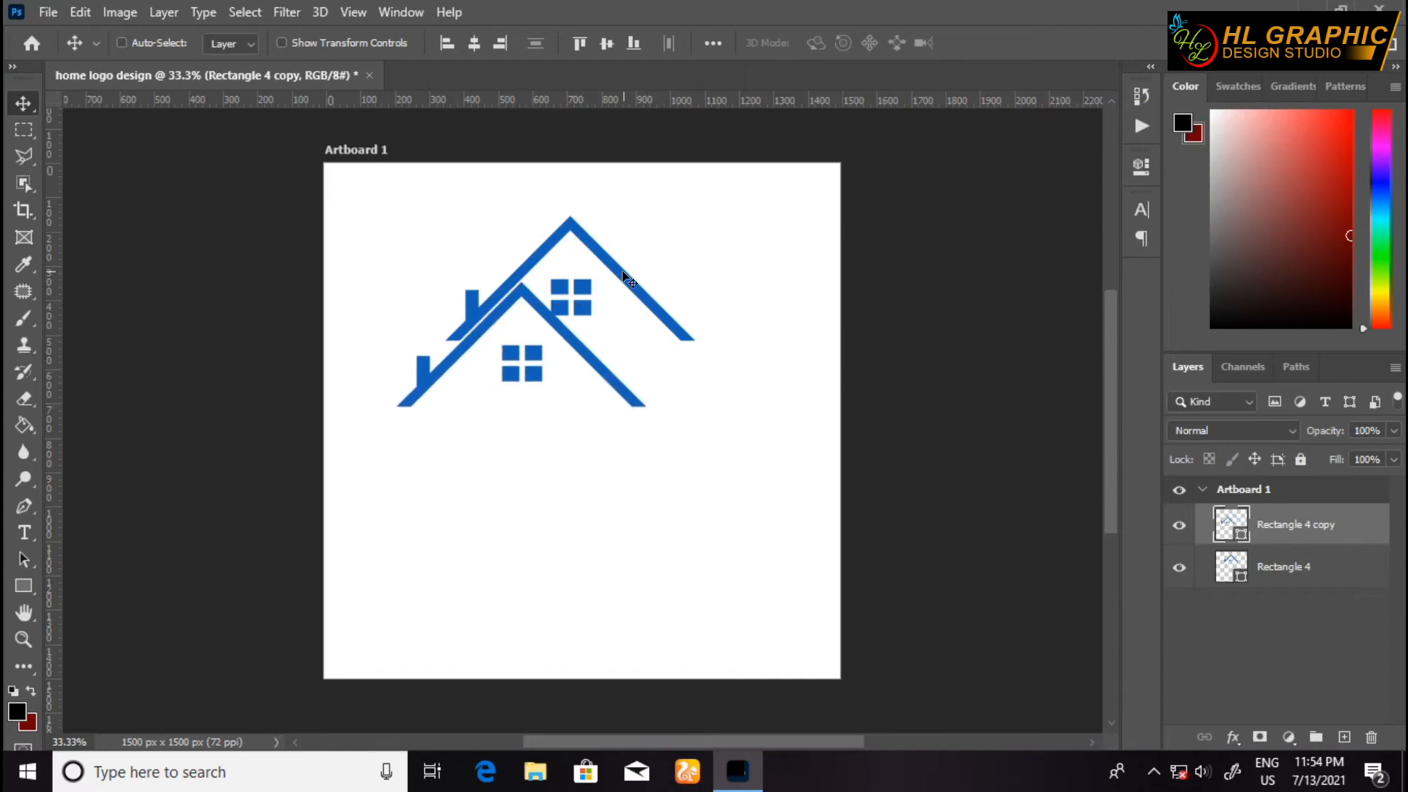
Step: Move the original house to the right of the copy, scale it proportionally to about 55%, and set it against the larger roof's right end
left_click(1203, 567)
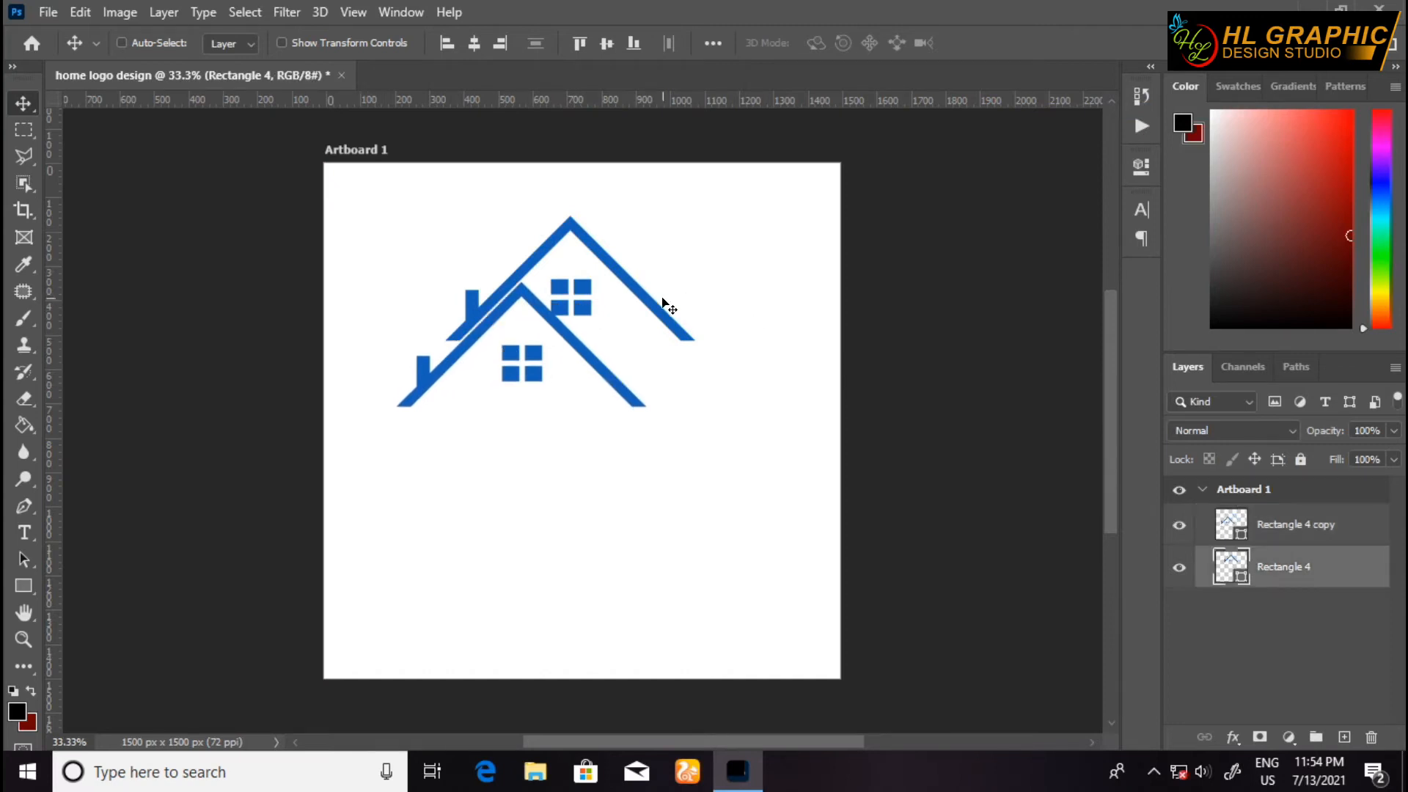
left_click_drag(673, 316, 779, 373)
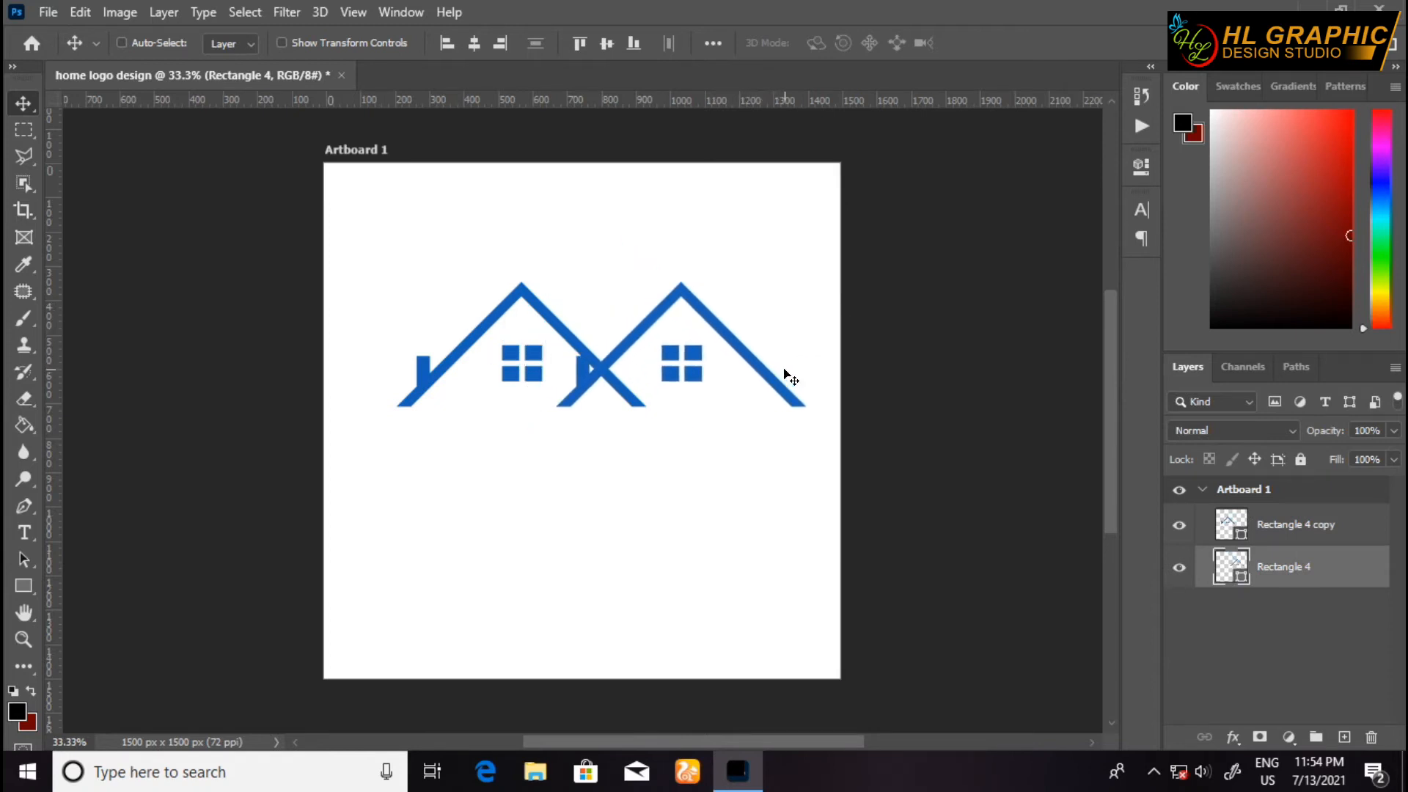
key("ctrl+t")
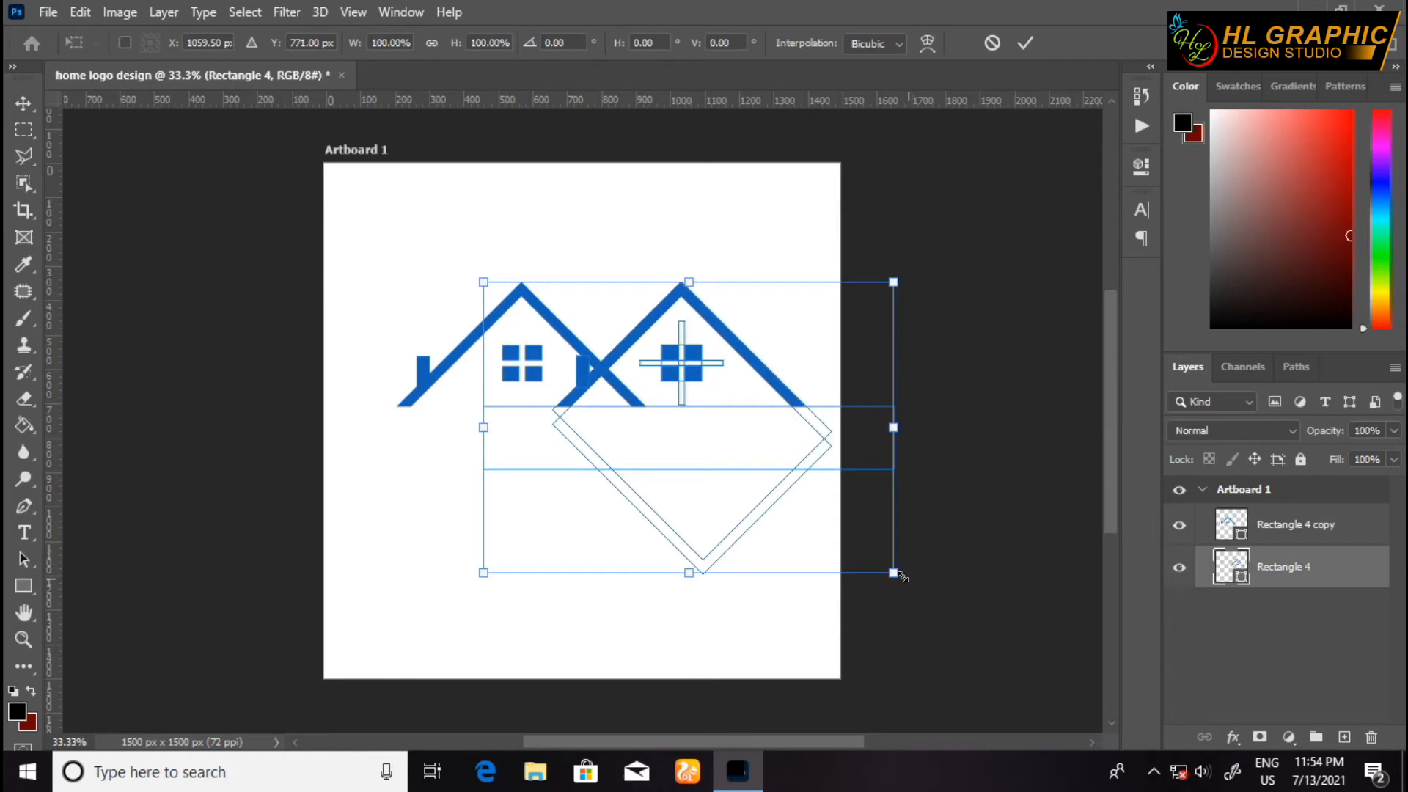
left_click_drag(894, 573, 803, 505)
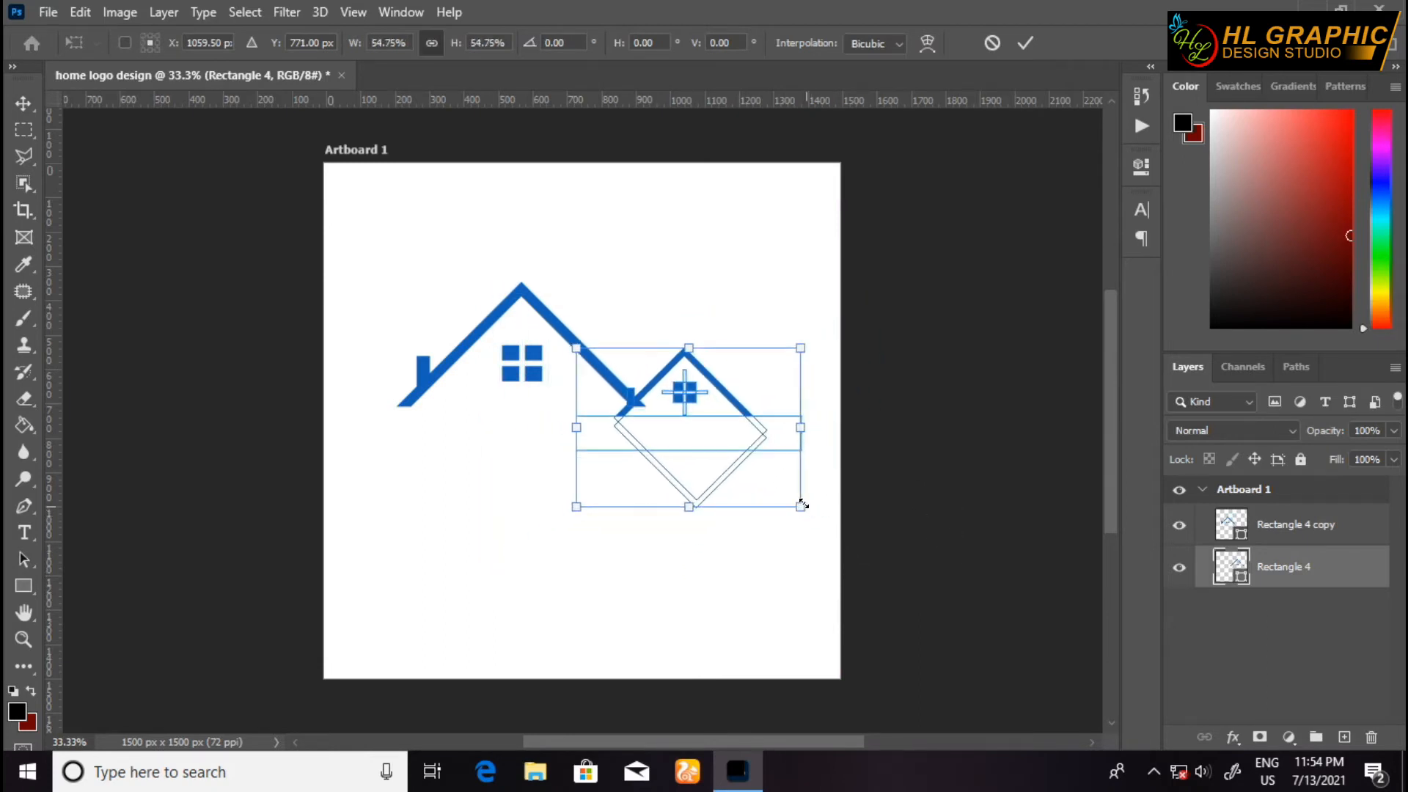
left_click_drag(741, 431, 758, 424)
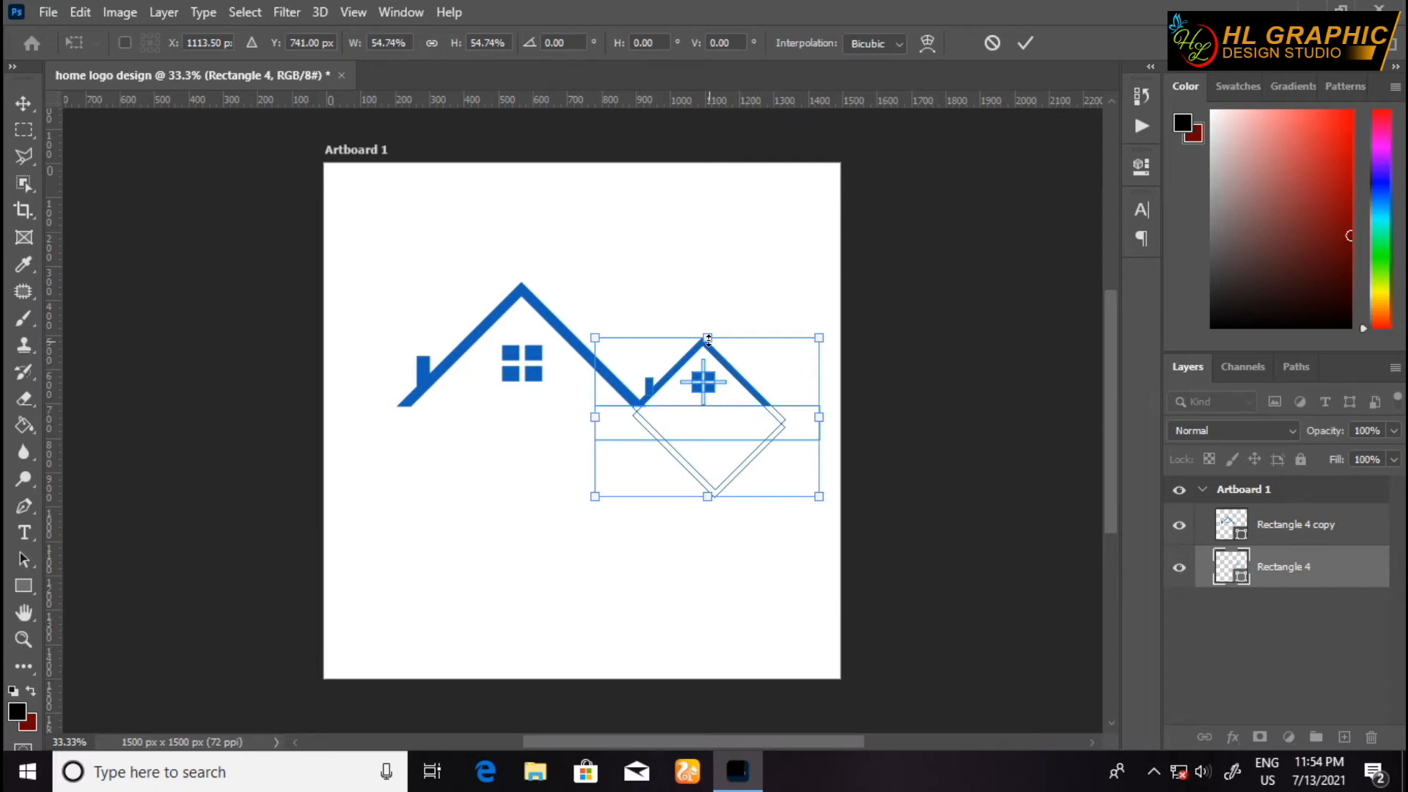
Step: Stretch the small house slightly taller, adjust its vertical position beside the large roof, and apply the transform
left_click_drag(709, 339, 711, 333)
key("Down")
key("Down")
key("Down")
key("Down")
key("Down")
key("Down")
key("Down")
key("Down")
key("Down")
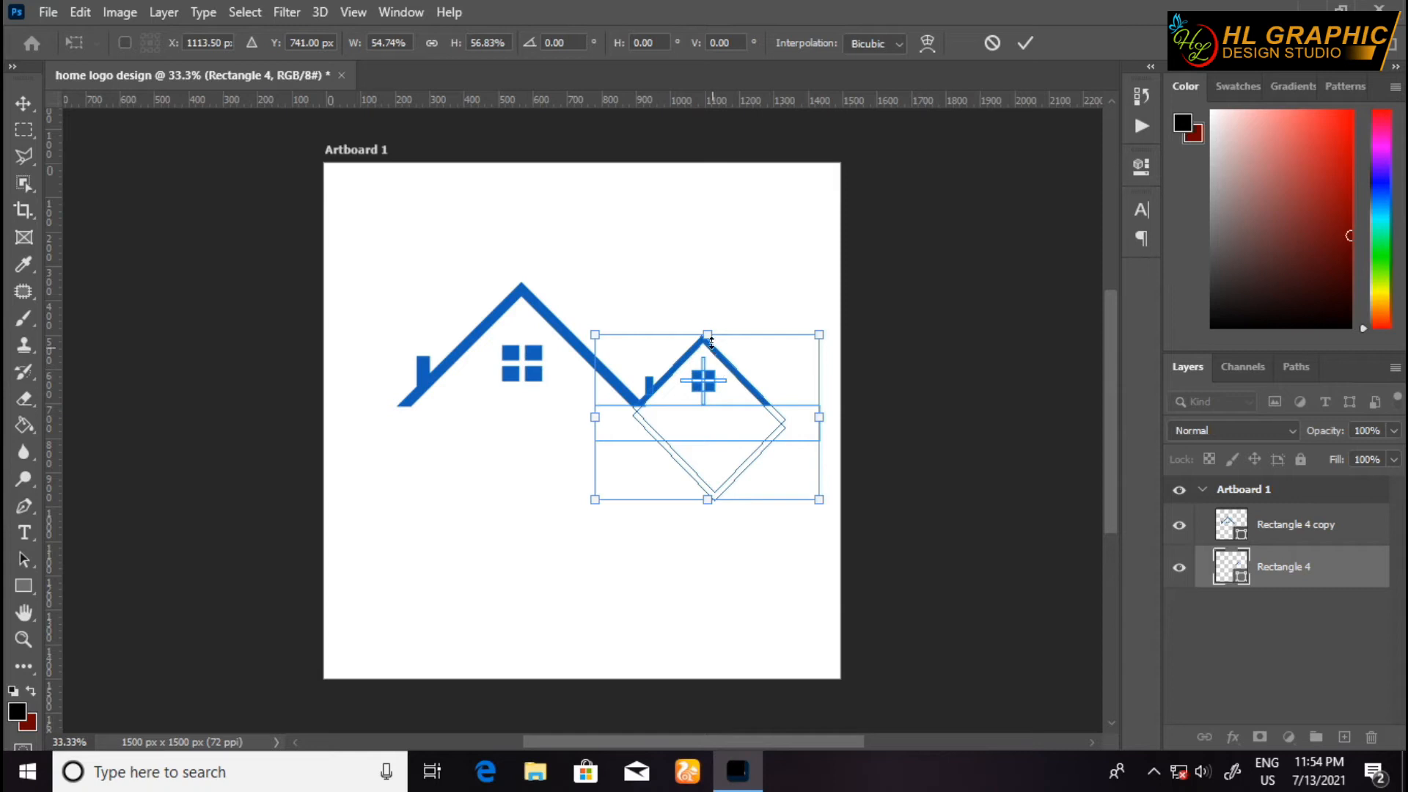
left_click_drag(708, 335, 708, 326)
key("Return")
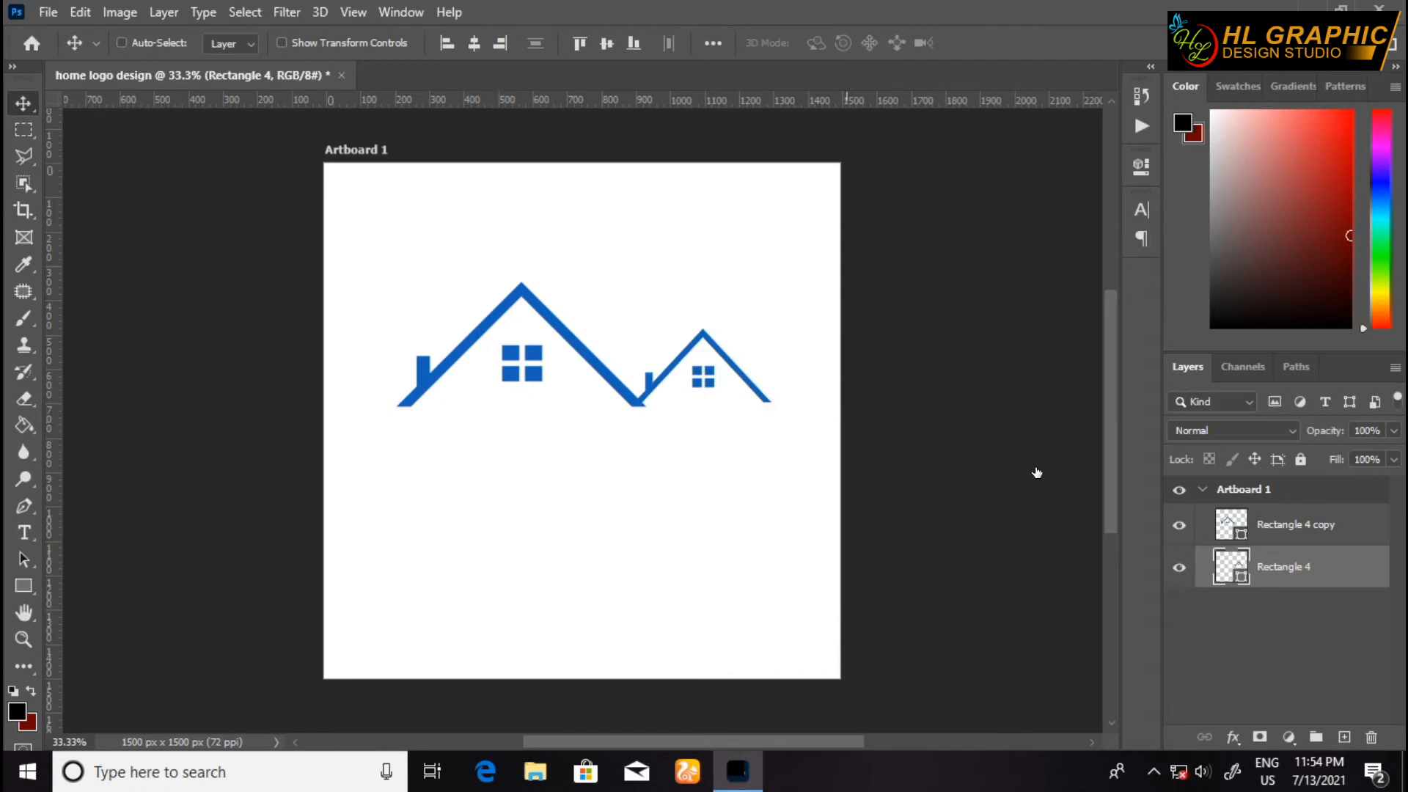
Step: Narrow the large house copy to about 86.7% of its width from its left side
left_click(1319, 523)
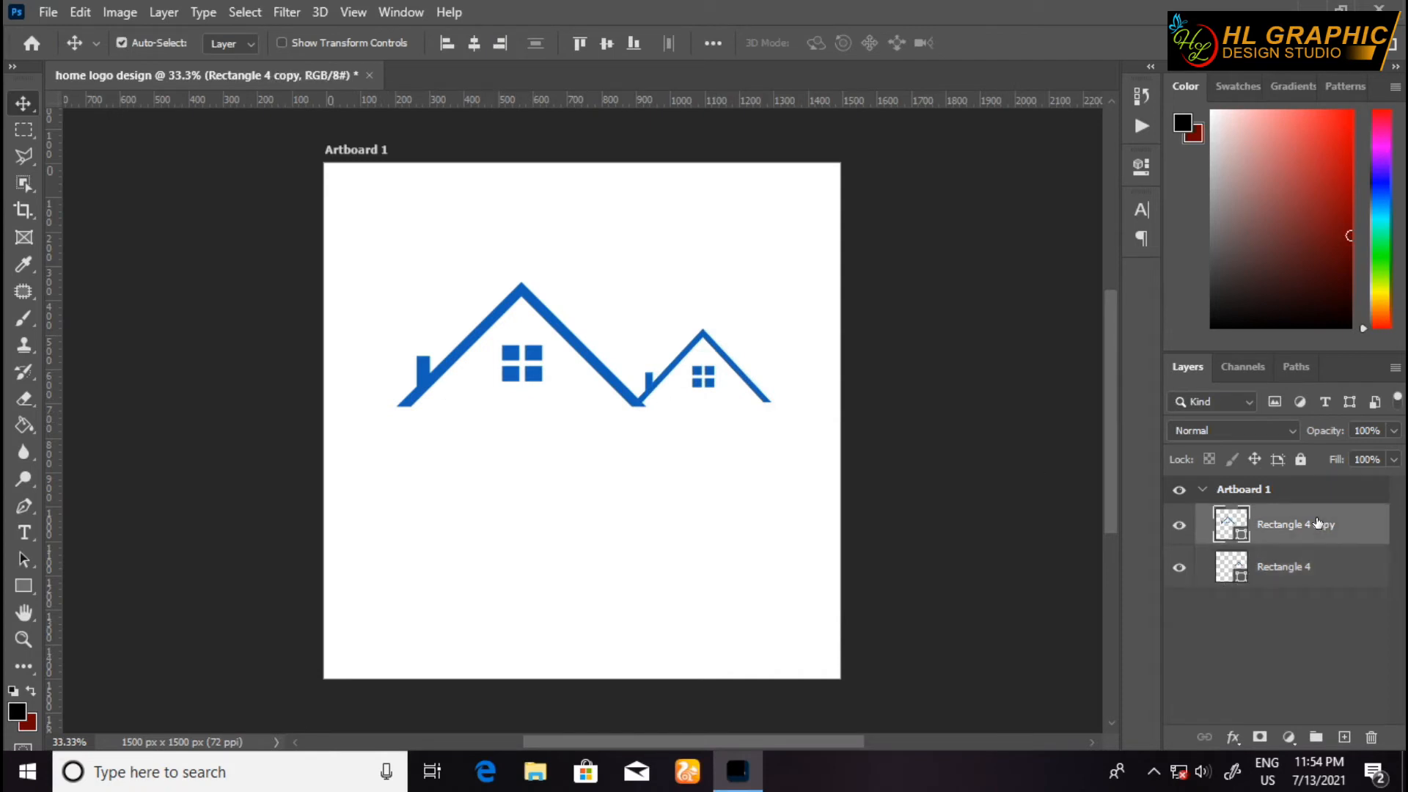
key("ctrl+t")
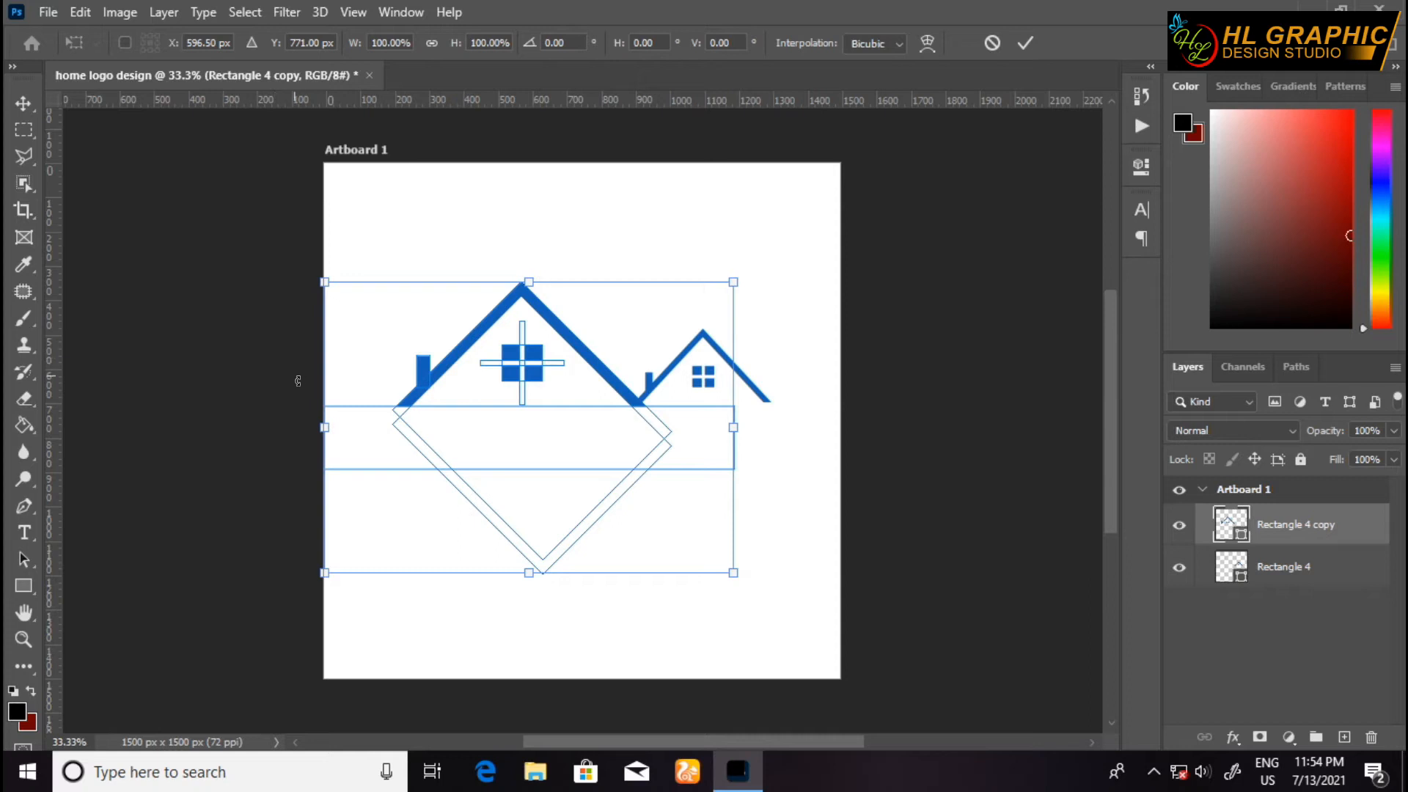
left_click_drag(325, 427, 379, 427)
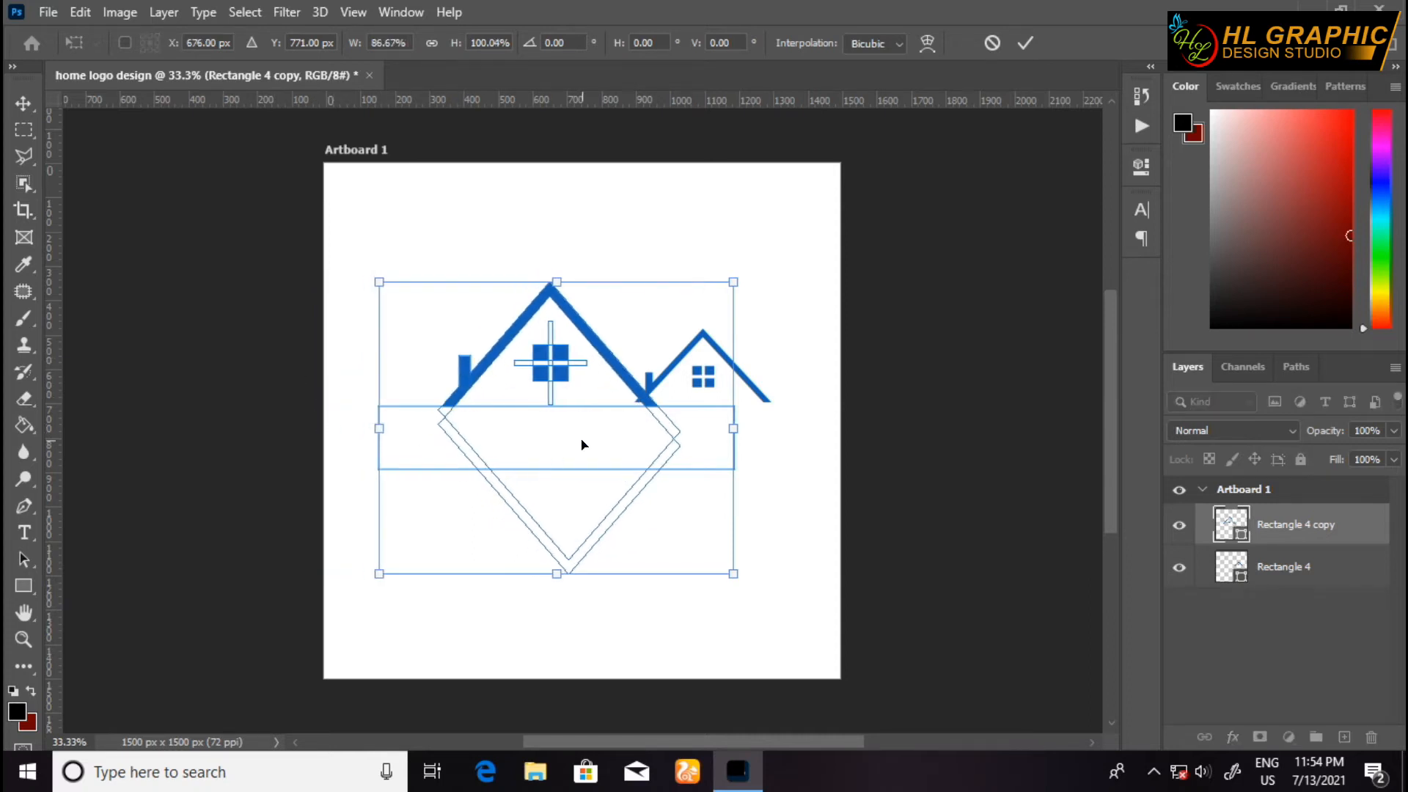
Step: Nudge the large house left and up to X 625 px, Y 759 px, meeting the small roof at a shared baseline, and apply the transform
key("Left")
key("Left")
key("Left")
key("Left")
key("Left")
key("Left")
key("Left")
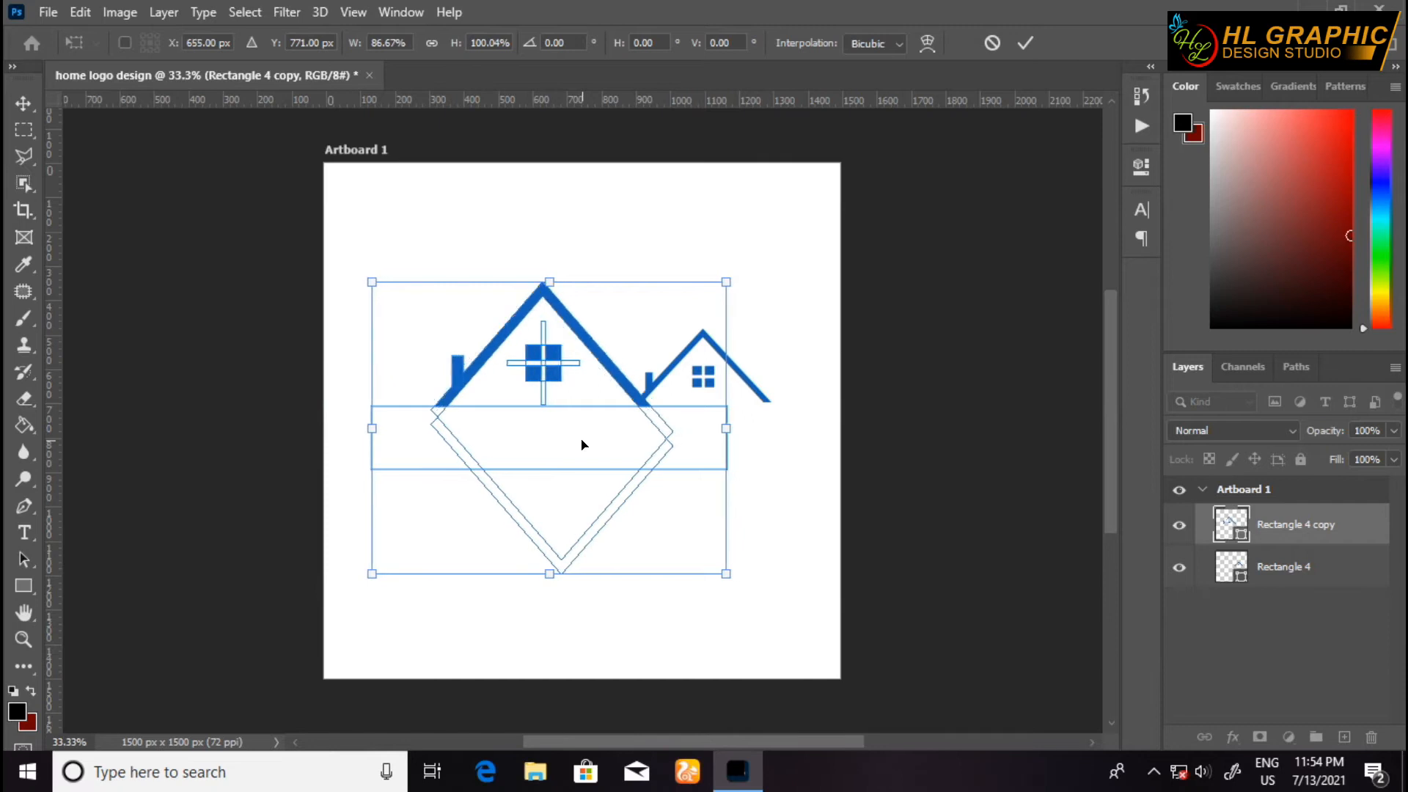
key("Up")
key("Up")
key("Up")
key("Up")
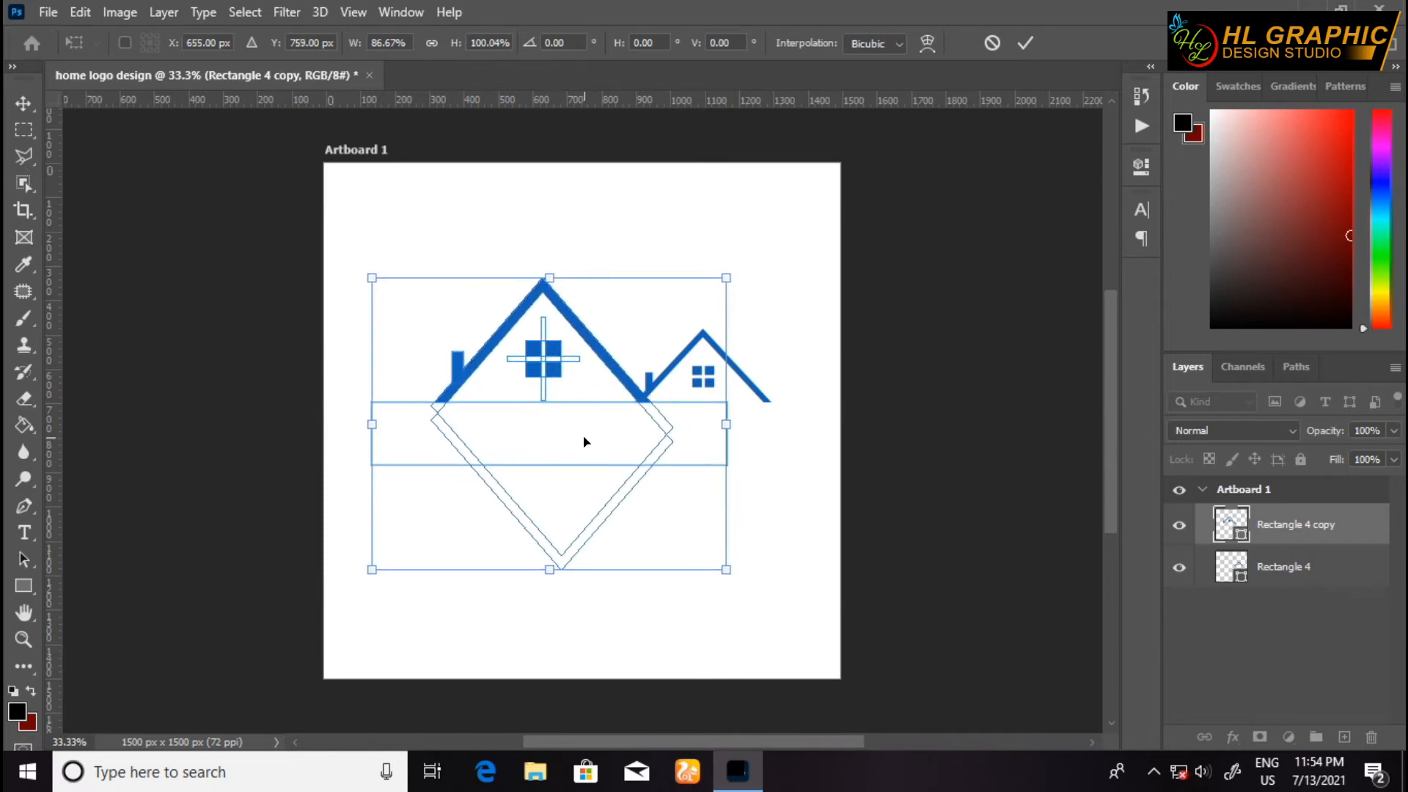
key("Left")
key("Left")
key("Left")
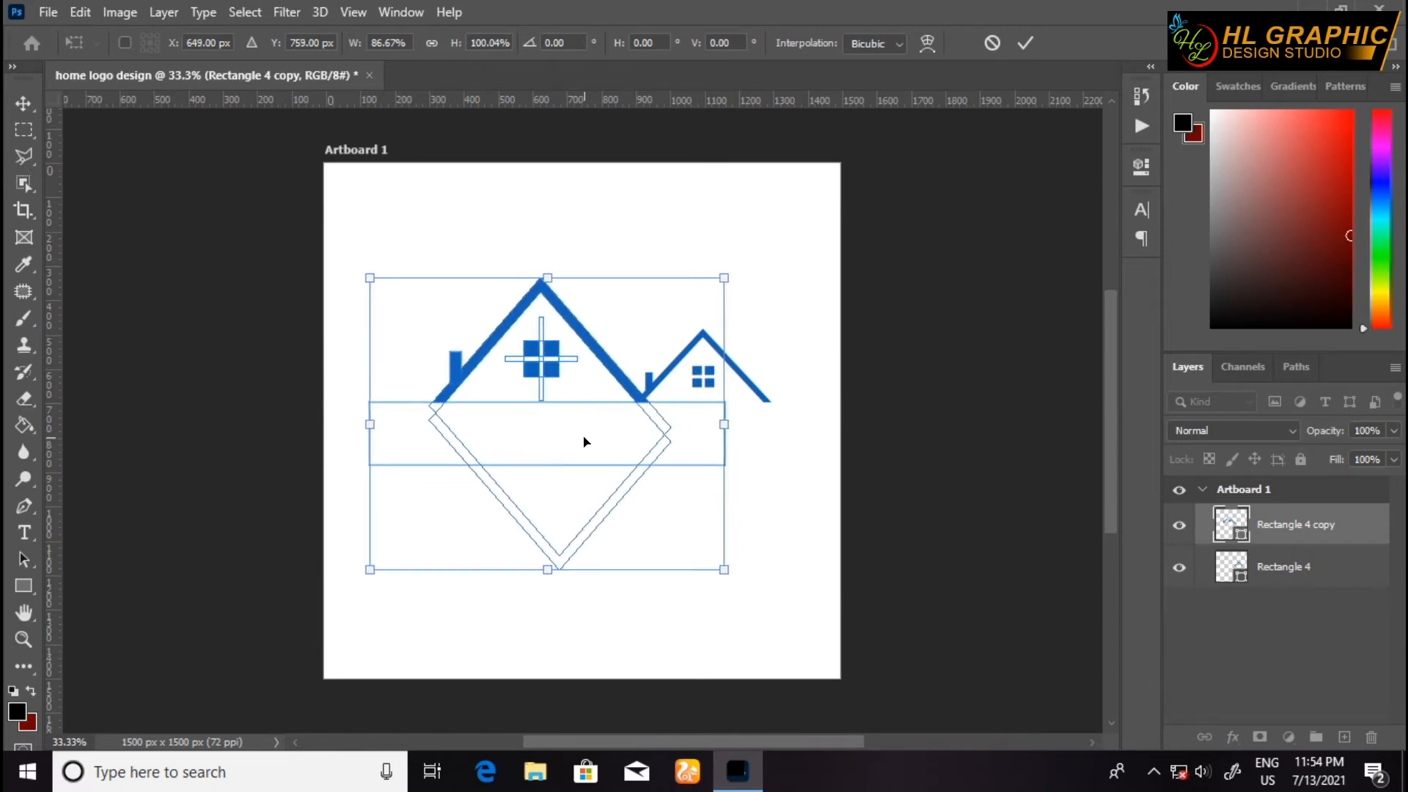
key("Left")
key("Up")
key("Down")
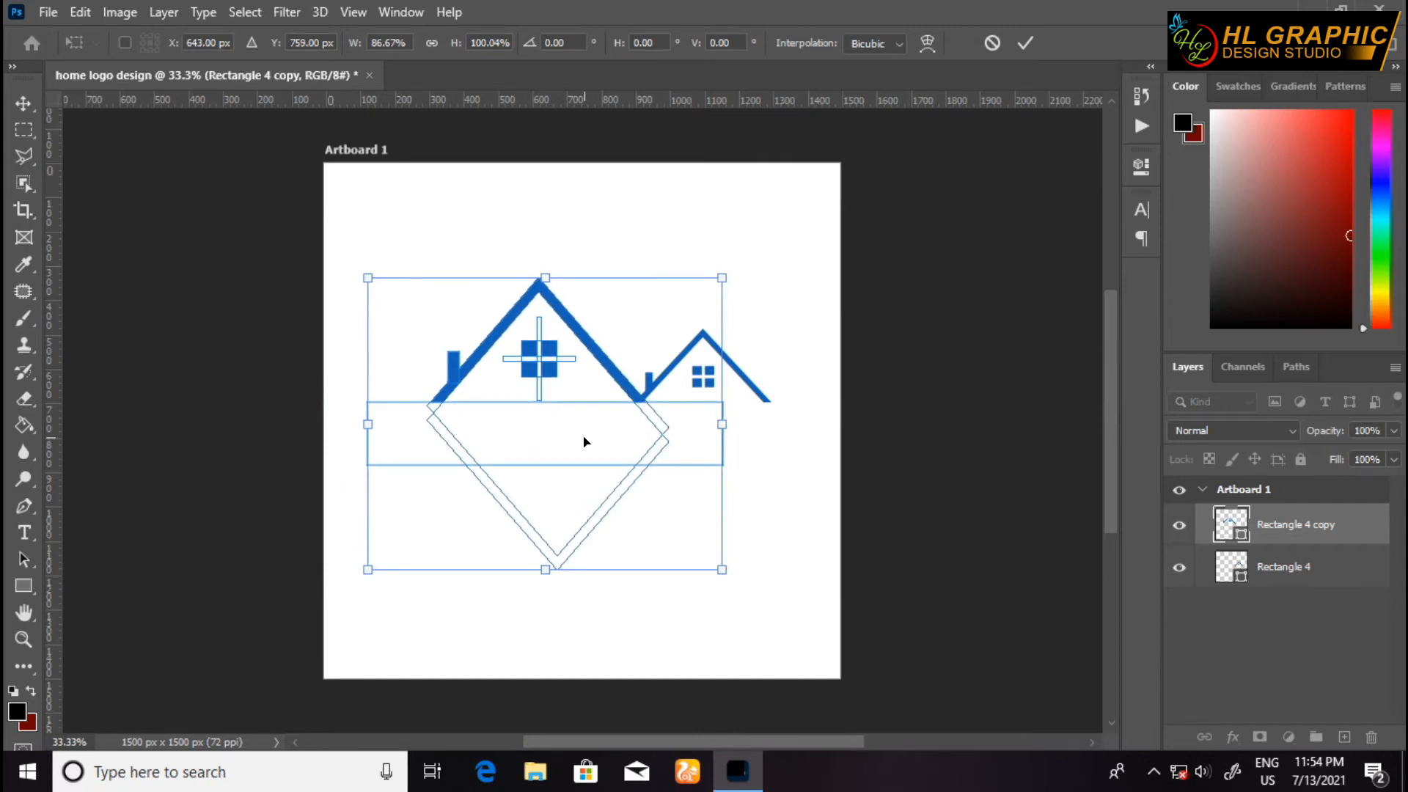
key("Left")
key("Left")
key("Left")
key("Left")
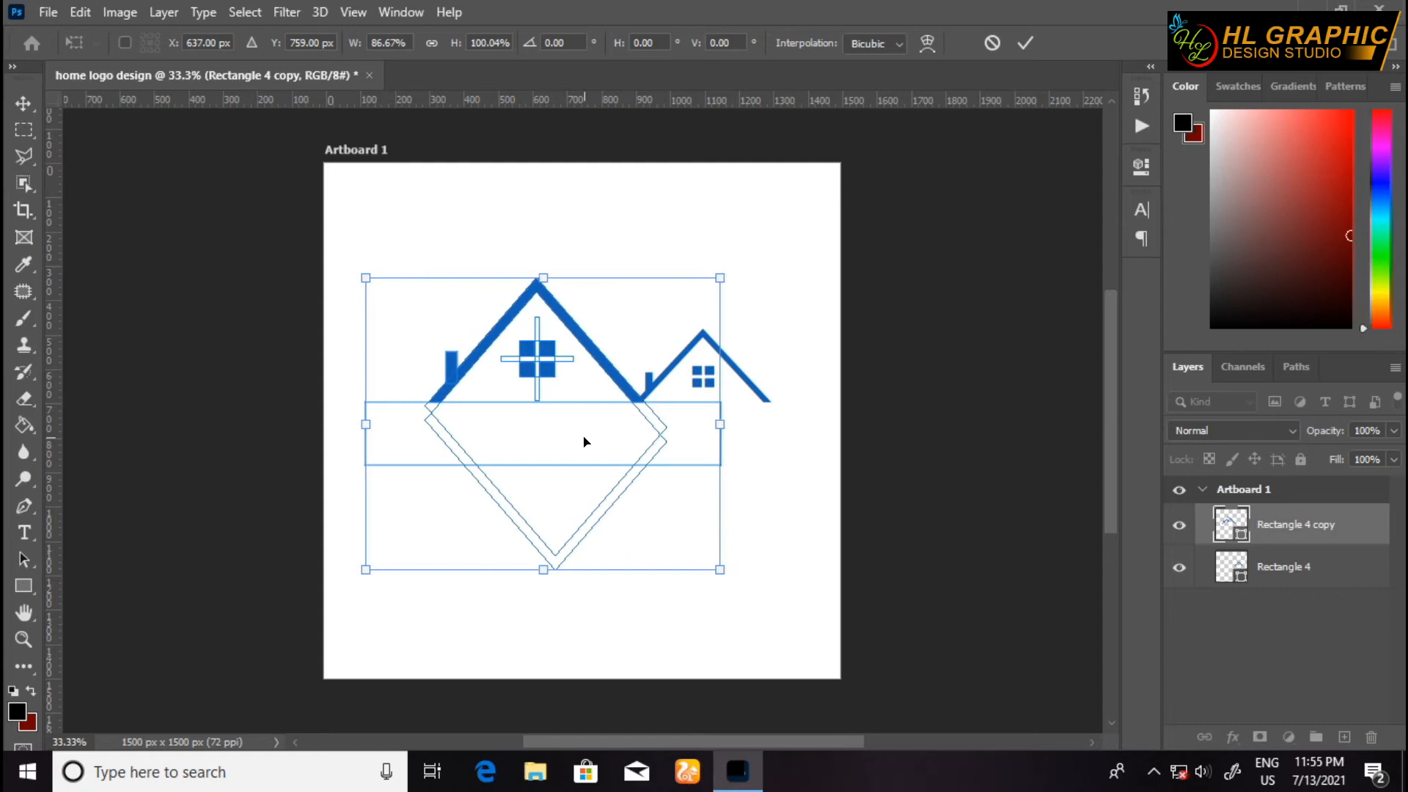
key("Left")
key("Left")
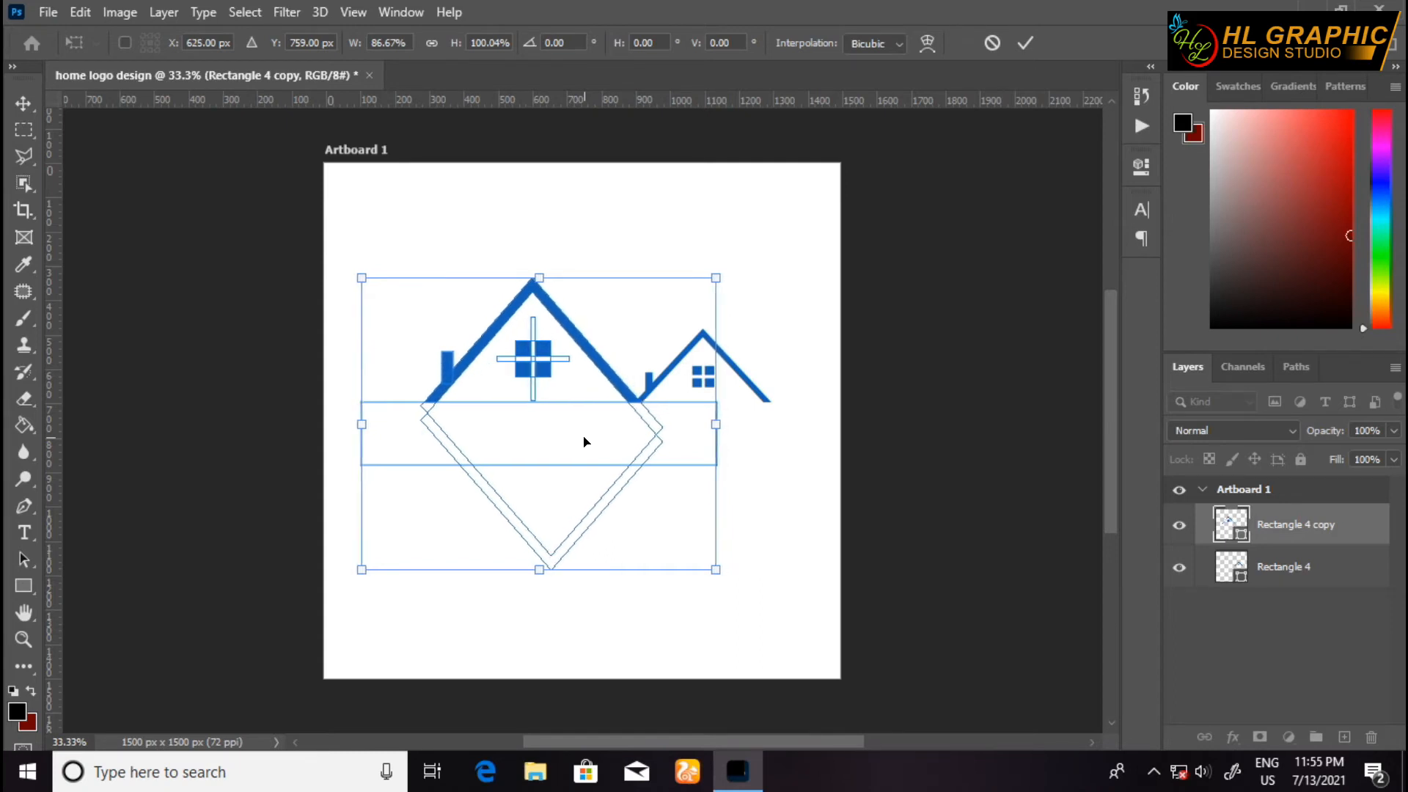
key("Up")
key("Down")
key("Return")
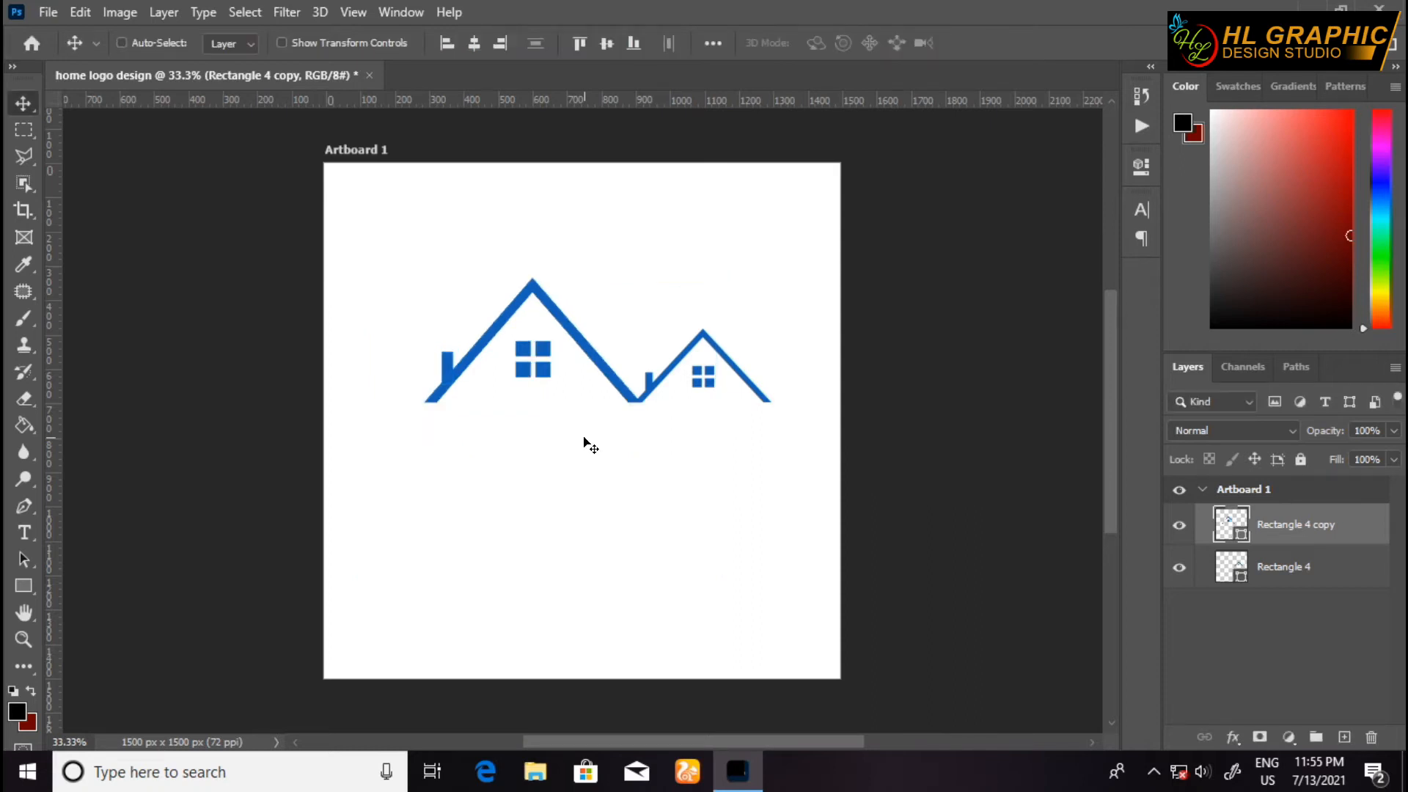
Step: Nudge the small house slightly down and left so its roof end joins the large roof flush along the baseline
left_click(1298, 579)
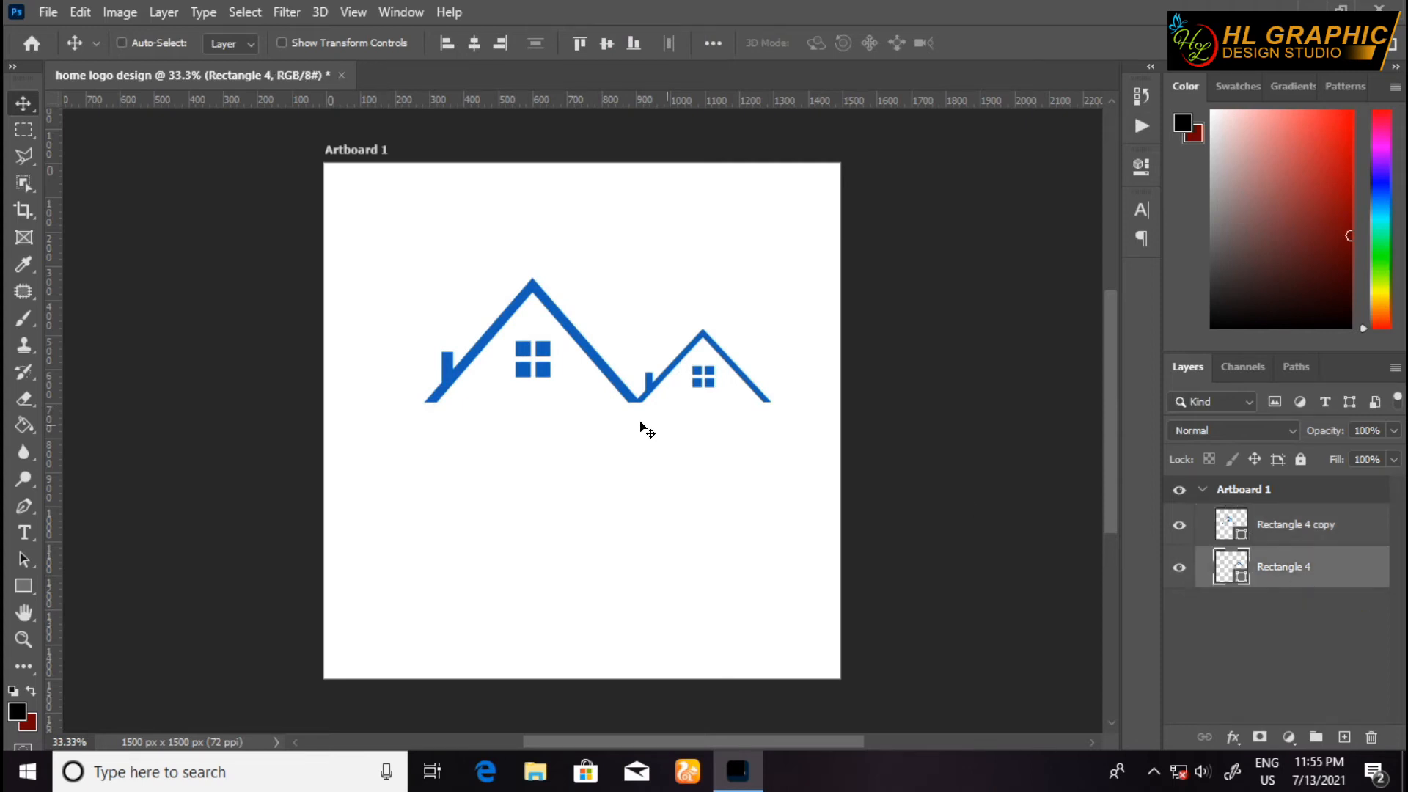
key("z")
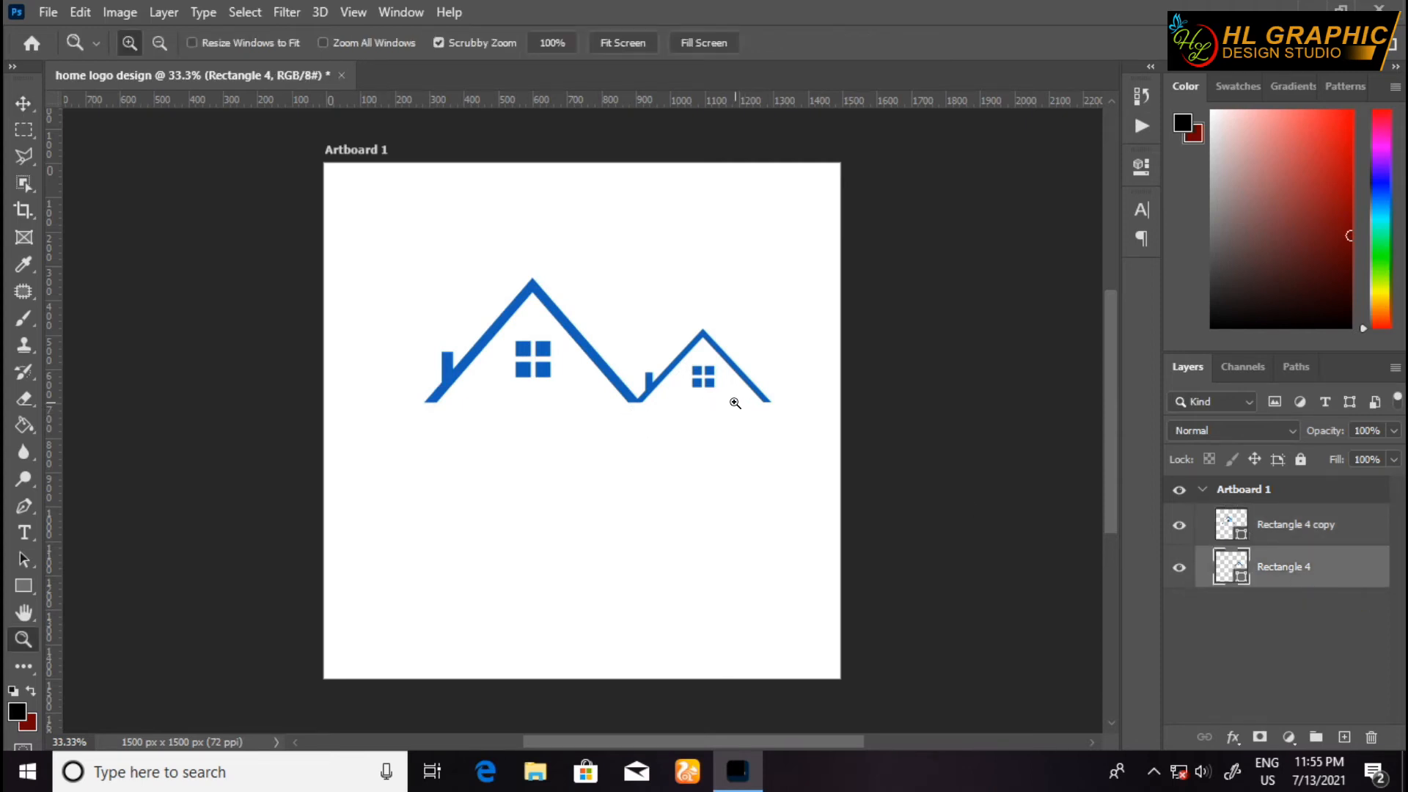
left_click(739, 401)
left_click(735, 402)
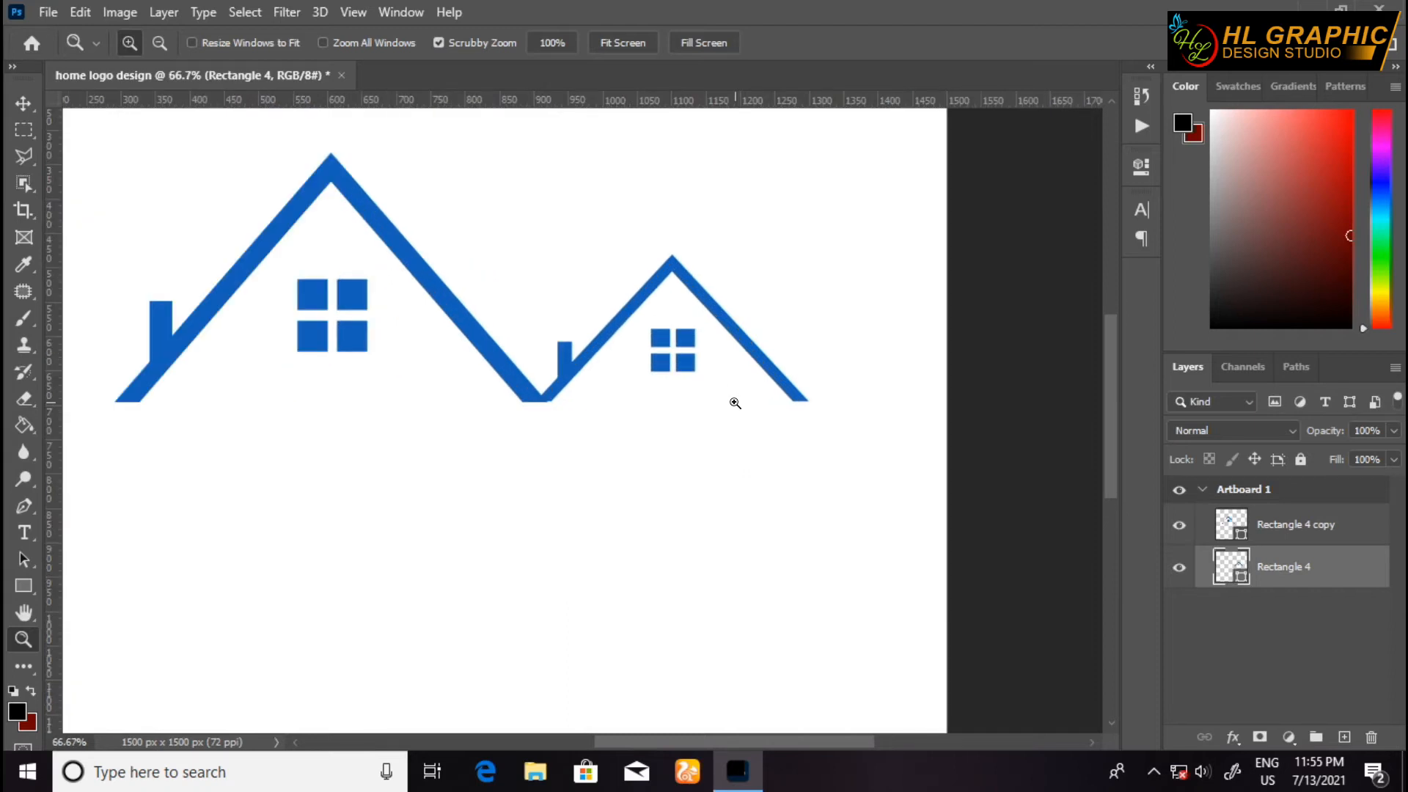
left_click(735, 403)
key("v")
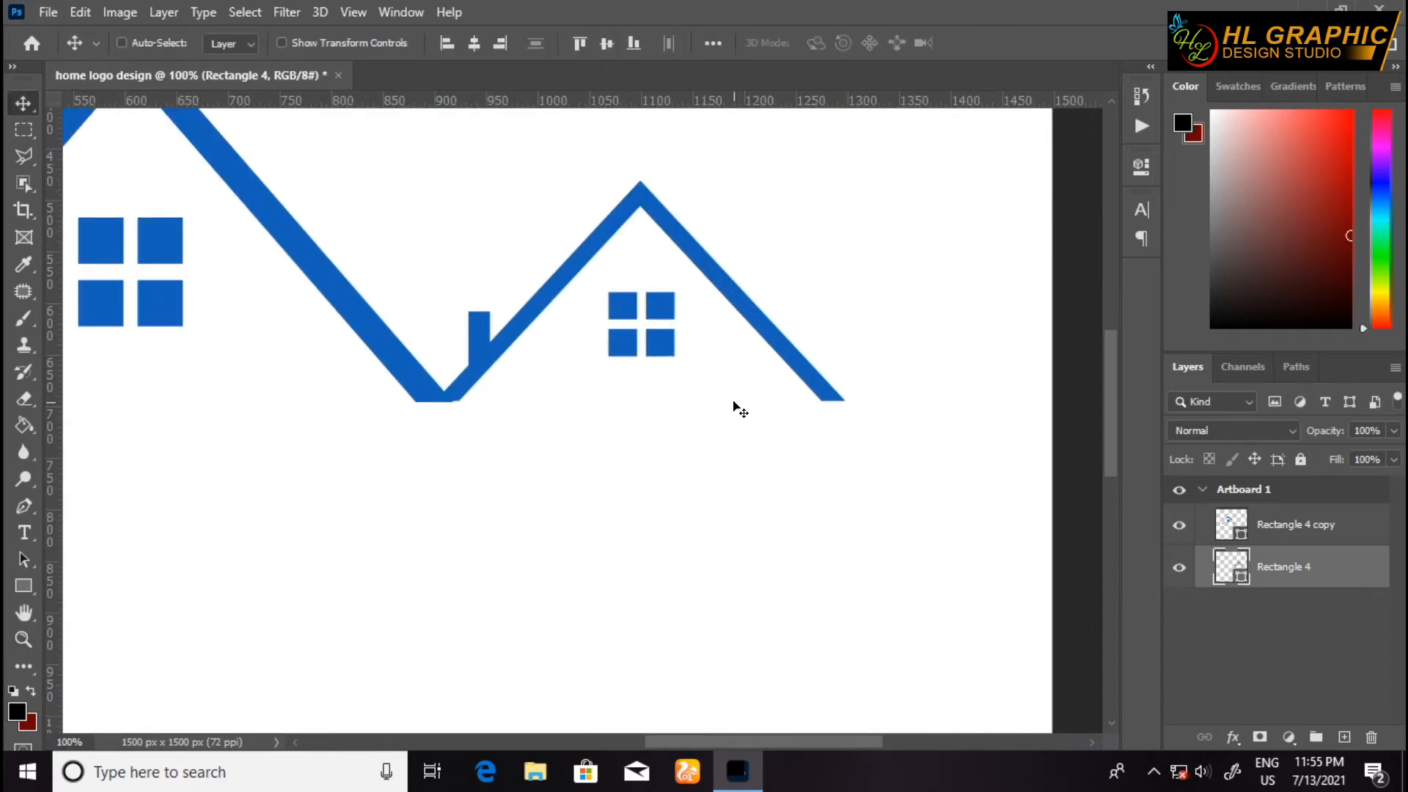
left_click_drag(649, 409, 622, 462)
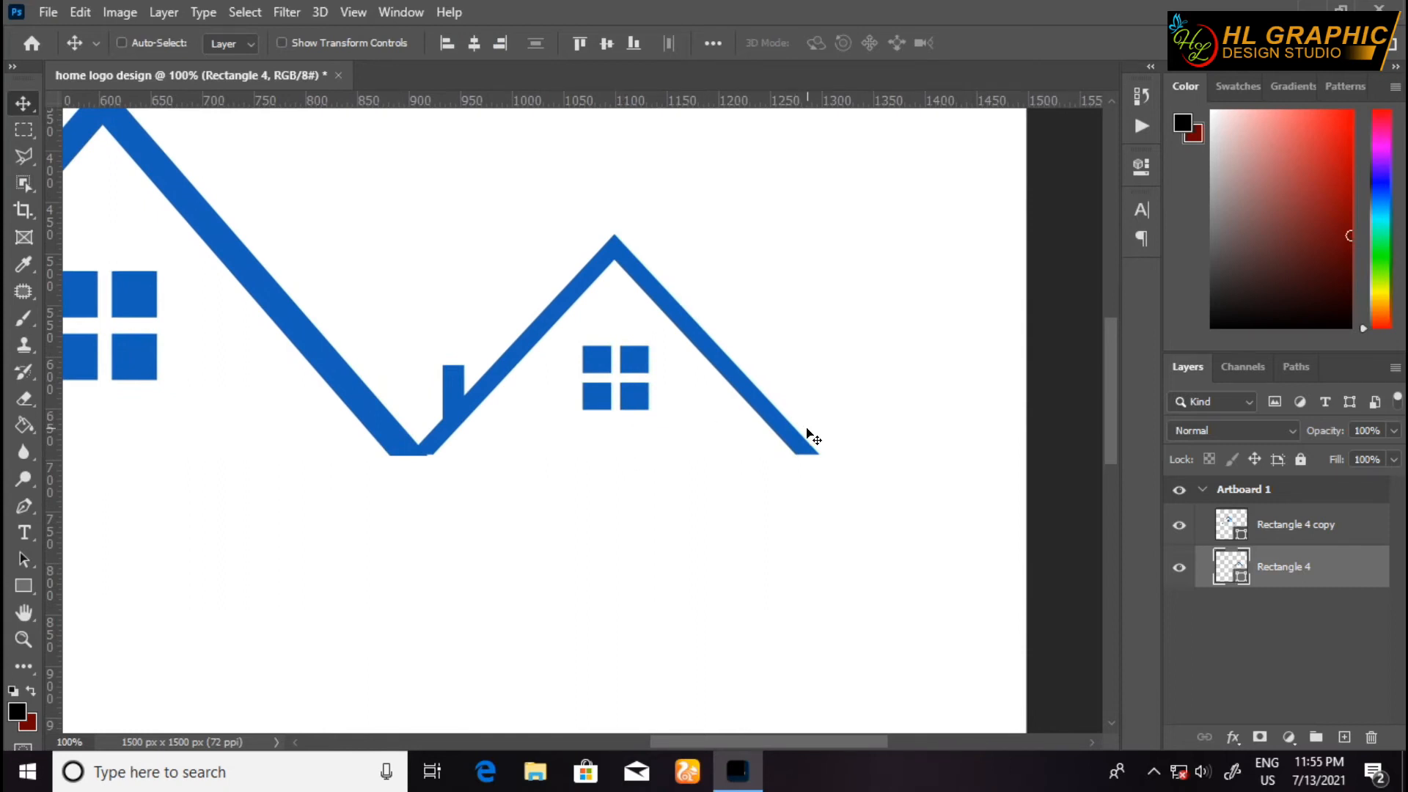
key("Down")
key("Down")
key("Up")
key("Left")
key("Left")
key("Left")
key("Left")
key("Left")
key("Left")
key("Left")
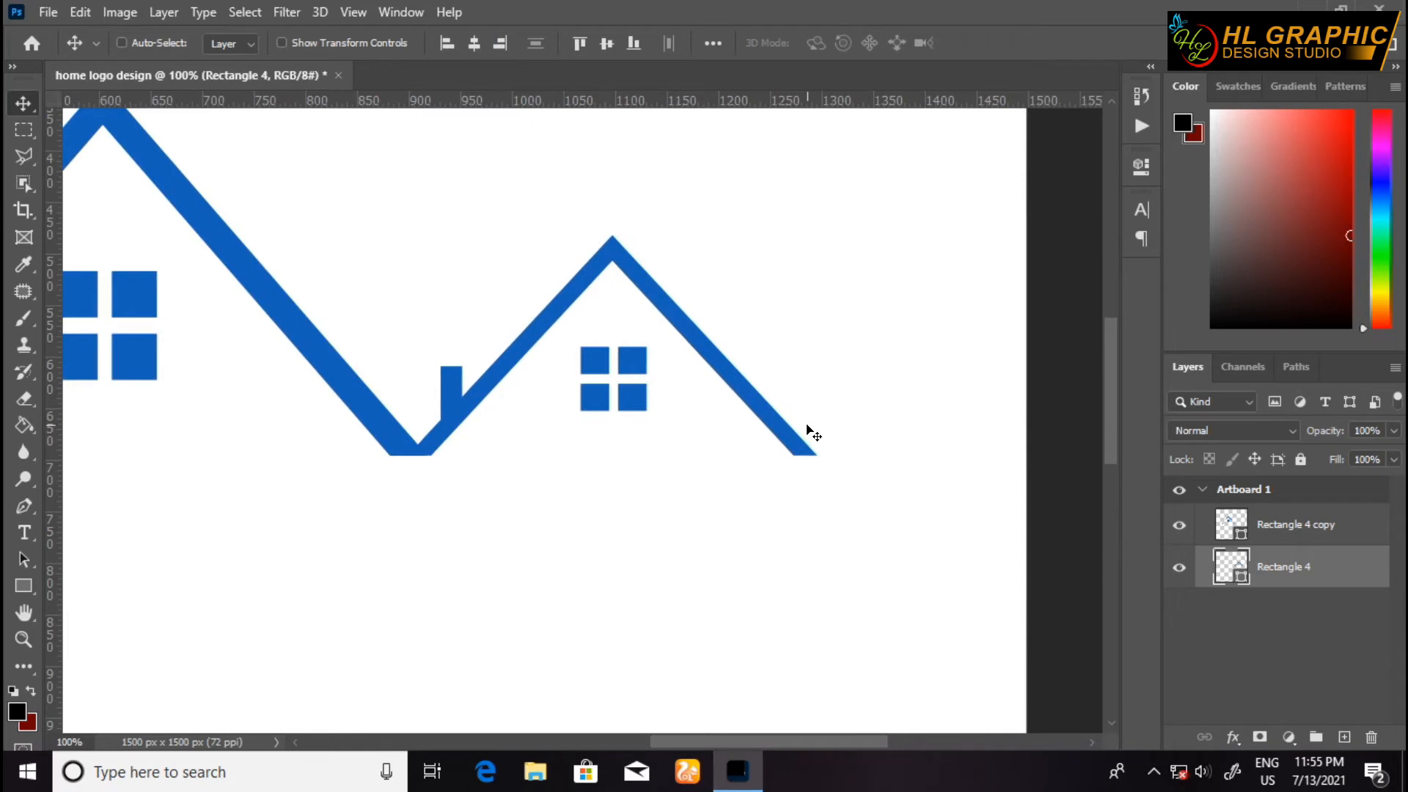
key("Left")
key("Left")
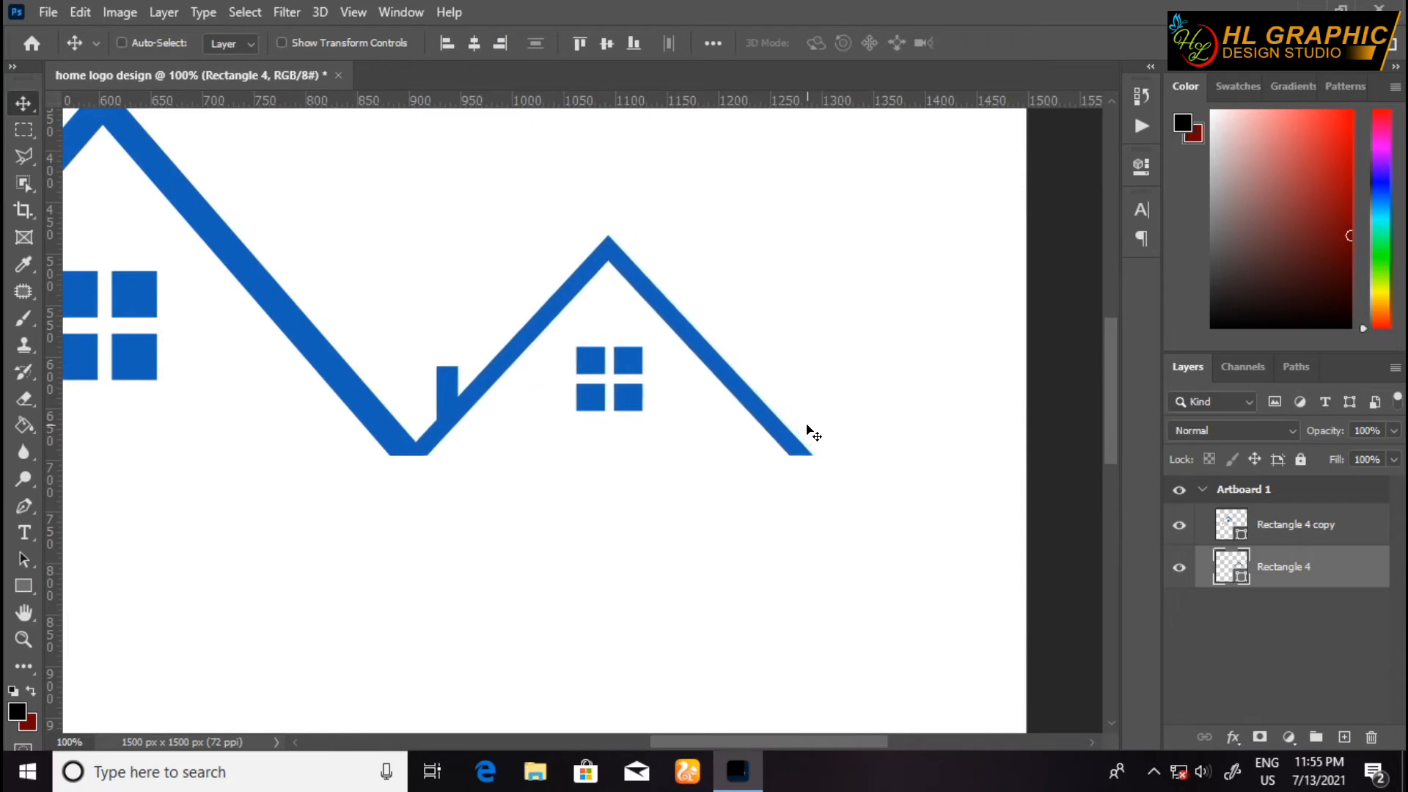
key("Left")
key("Left")
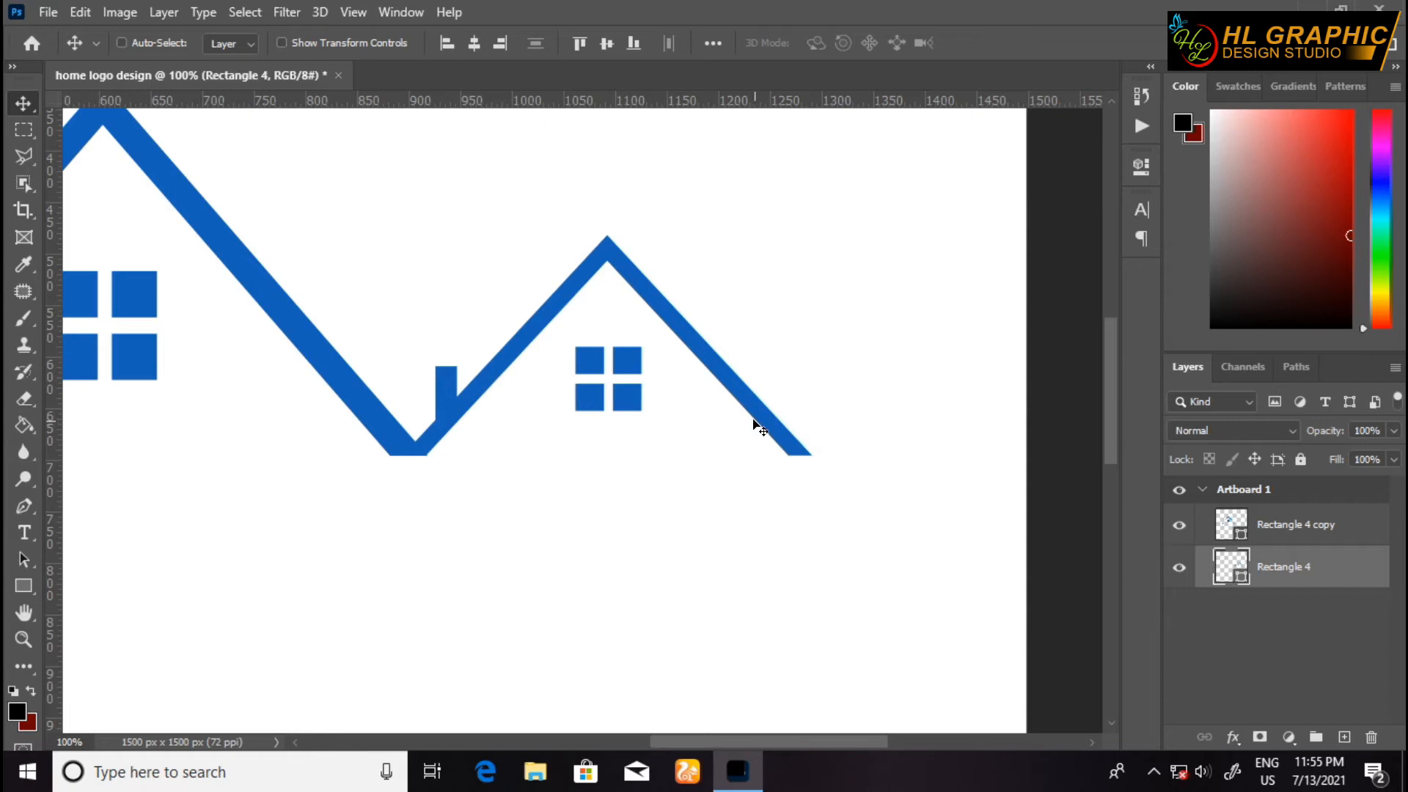
Step: Flip the small house horizontally so its chimney sits on the outer roof slope
key("ctrl")
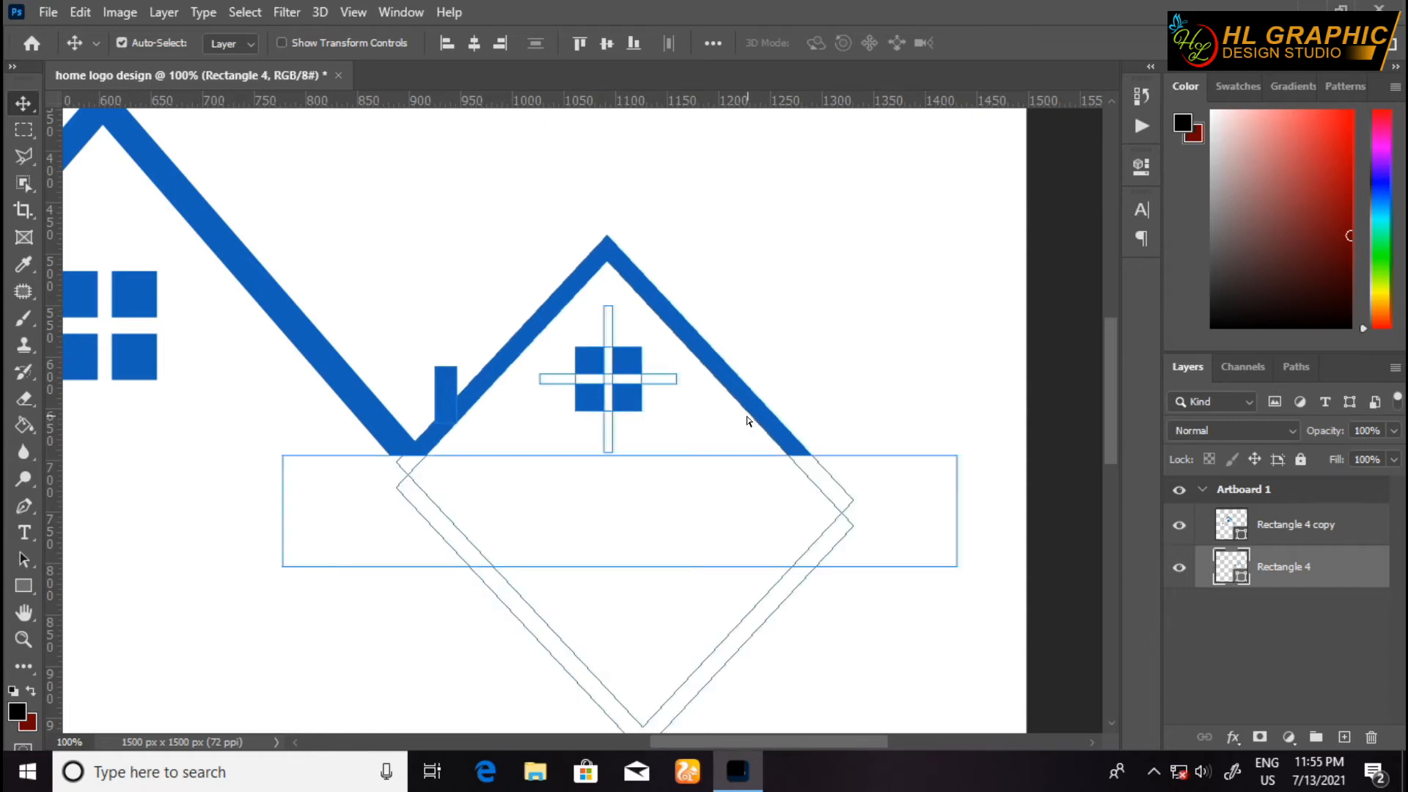
key("ctrl+t")
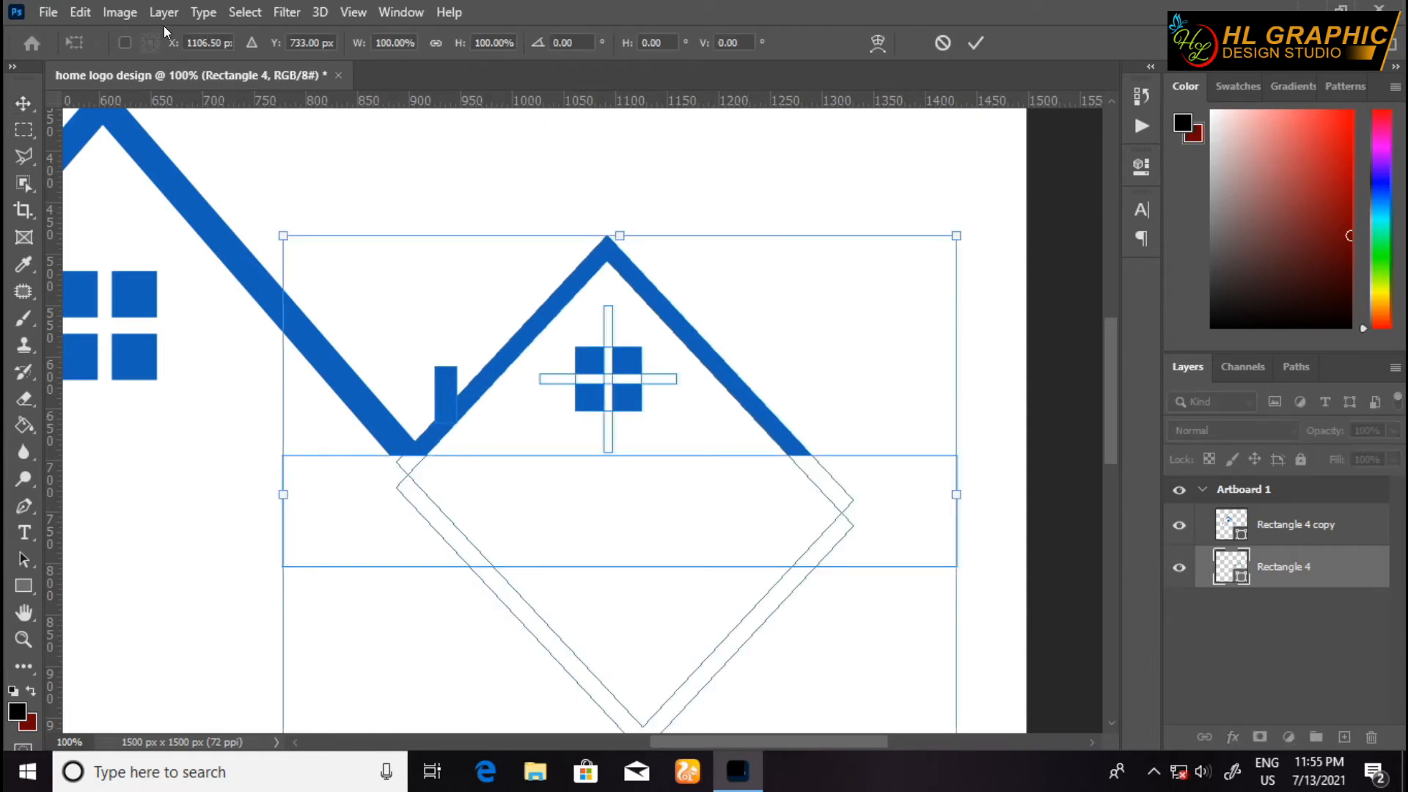
left_click(128, 13)
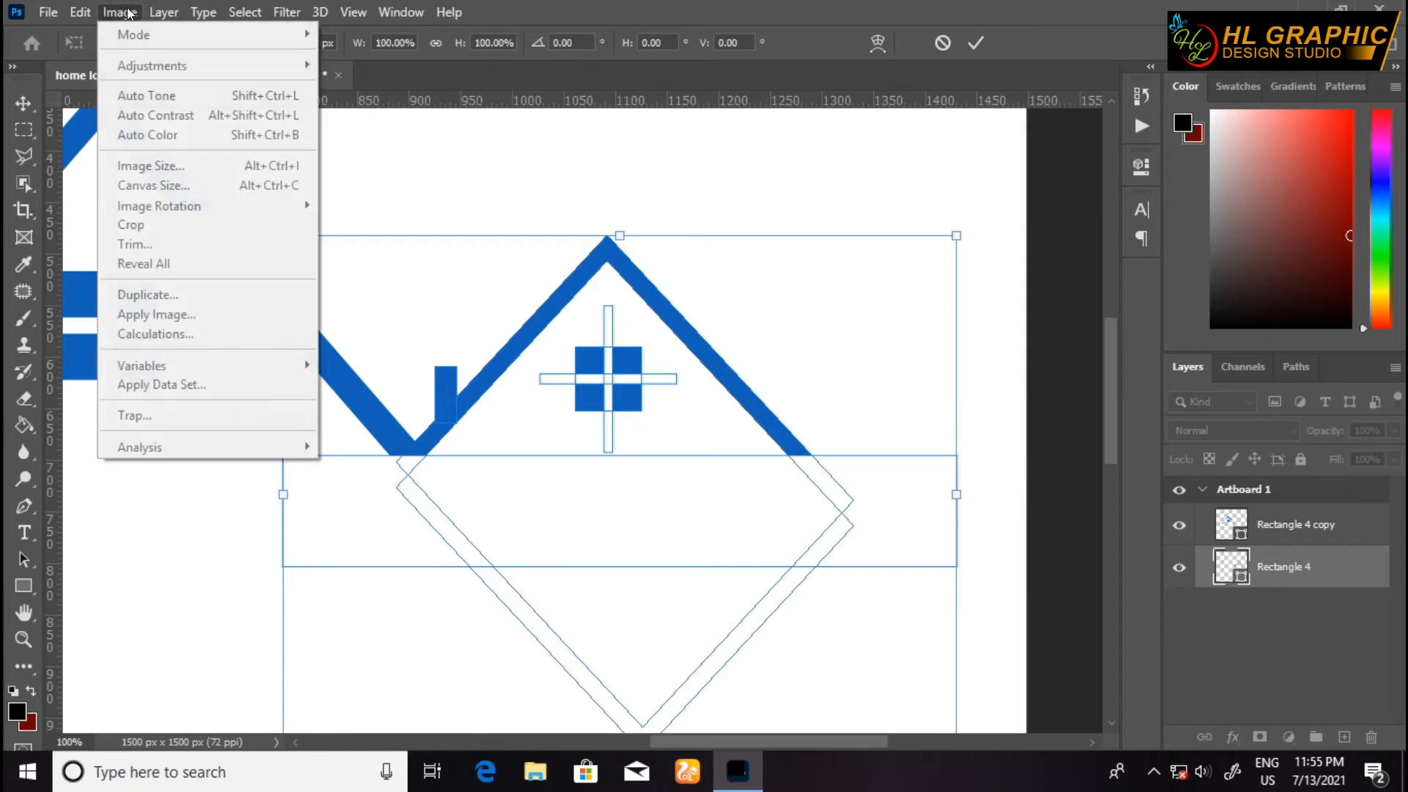
mouse_move(167, 13)
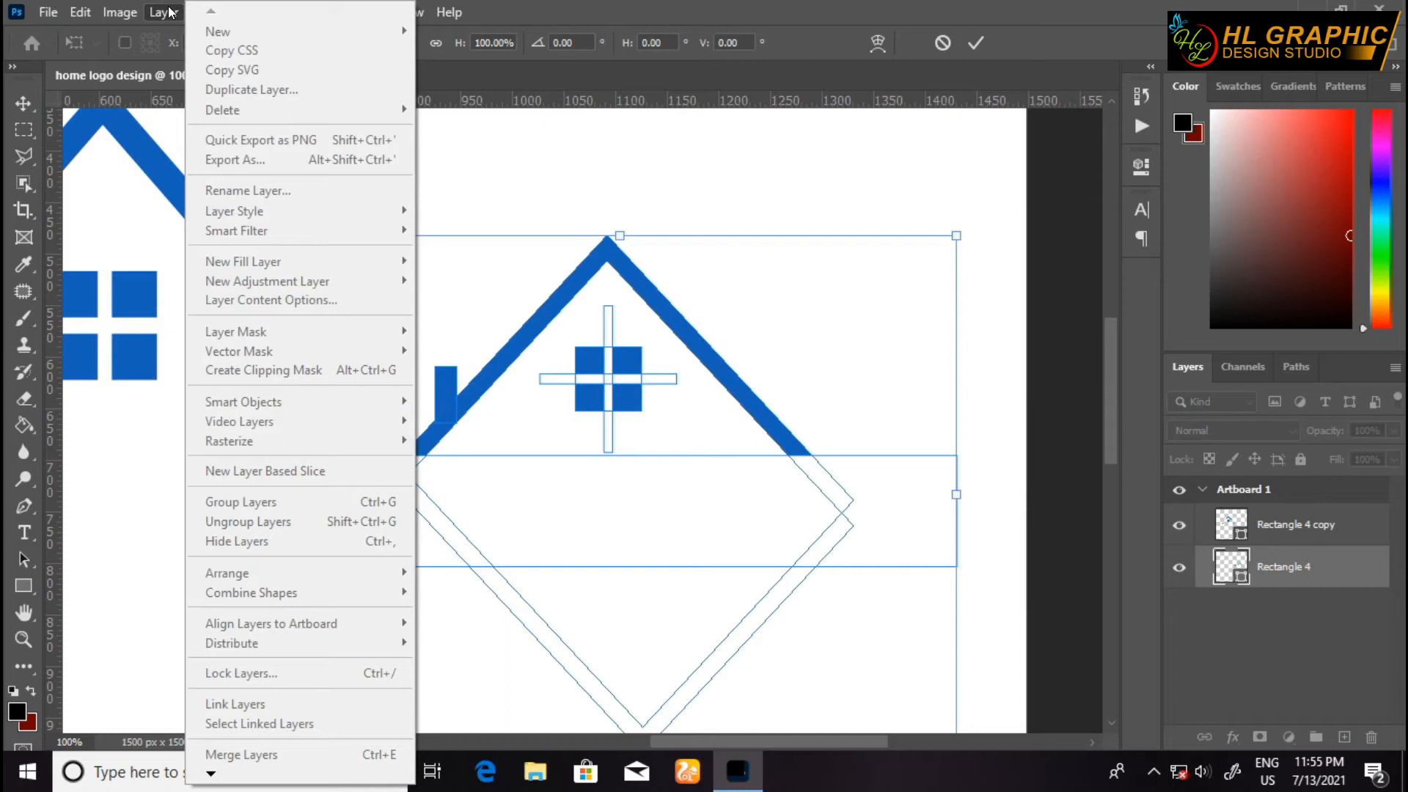
left_click(173, 14)
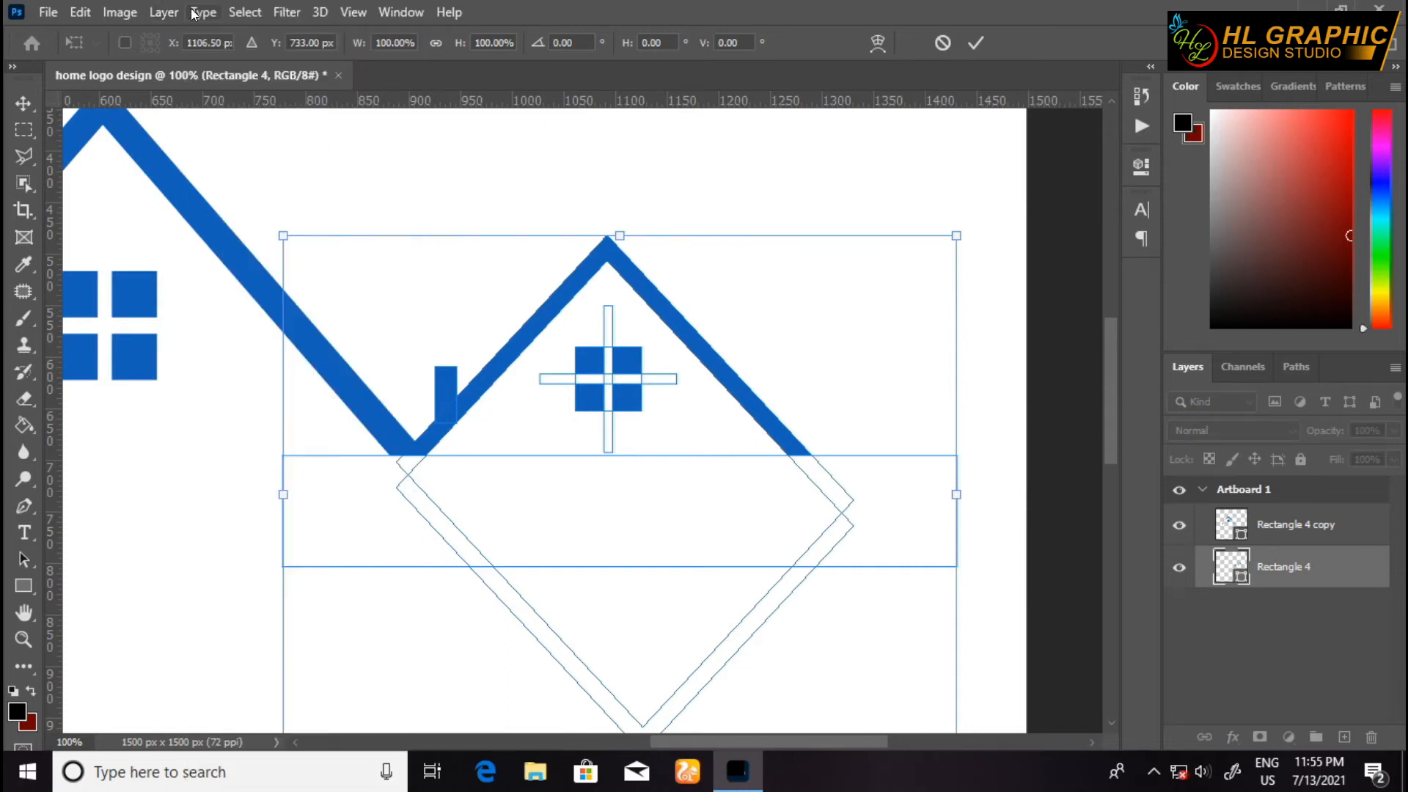
left_click(80, 12)
mouse_move(307, 488)
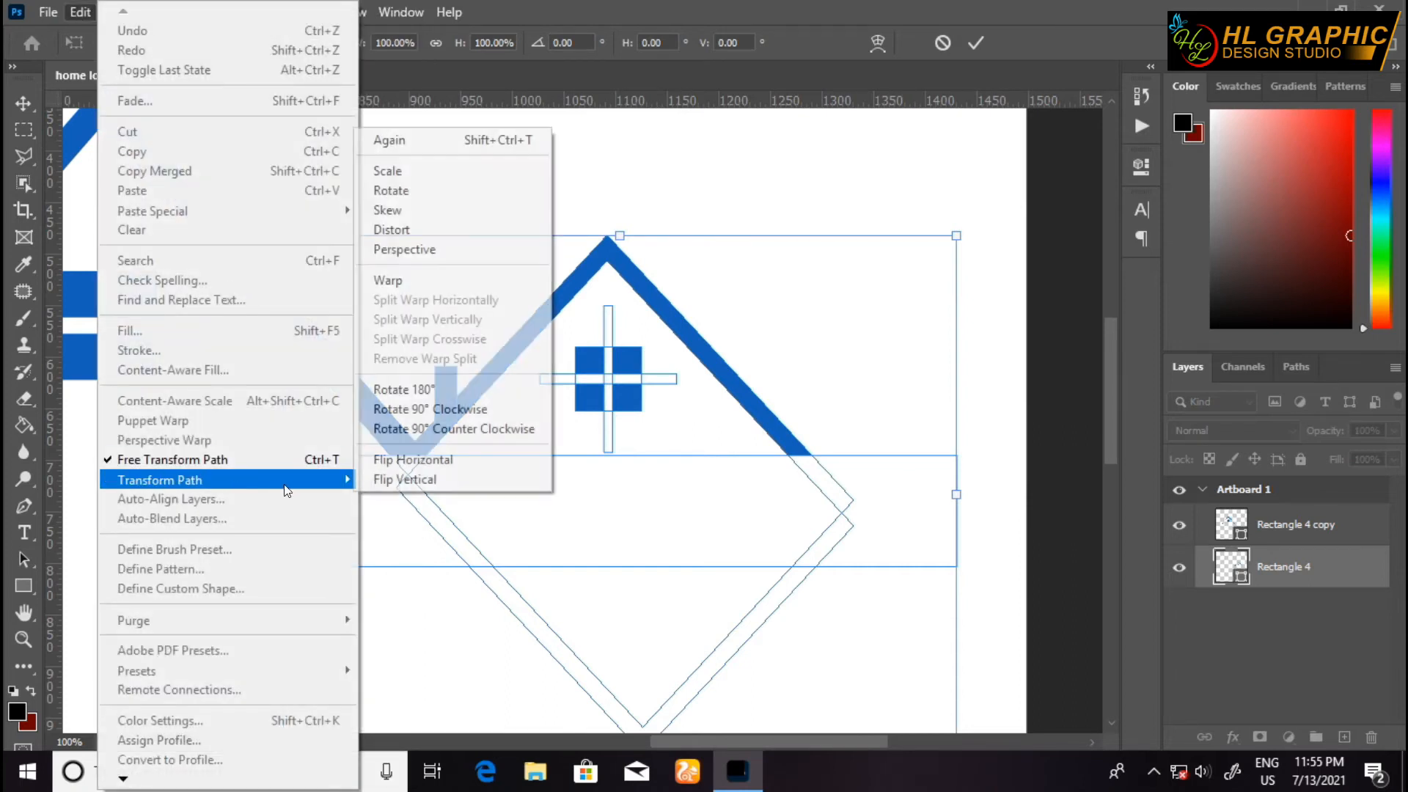
left_click(377, 468)
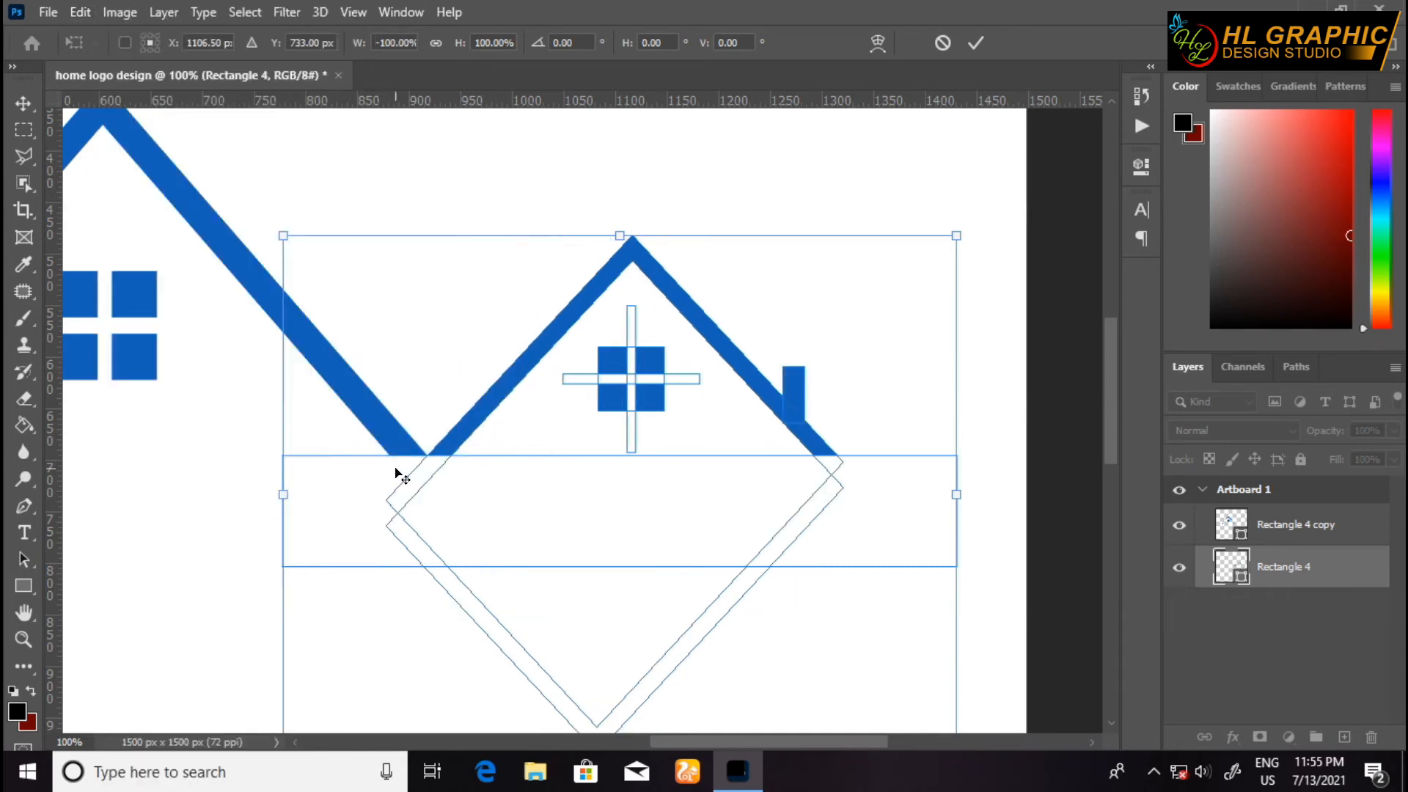
Step: Apply the flip and nudge the small house about 17 px left until its inner roof end joins the large roof at the baseline
key("Return")
key("Left")
key("Left")
key("Left")
key("Left")
key("Left")
key("Left")
key("Left")
key("Left")
key("Left")
key("Left")
key("Left")
key("Left")
key("Left")
key("Left")
key("Left")
key("Left")
key("Left")
key("Left")
key("Left")
key("Left")
key("Left")
key("Left")
key("Left")
key("Left")
key("Left")
key("Right")
key("Right")
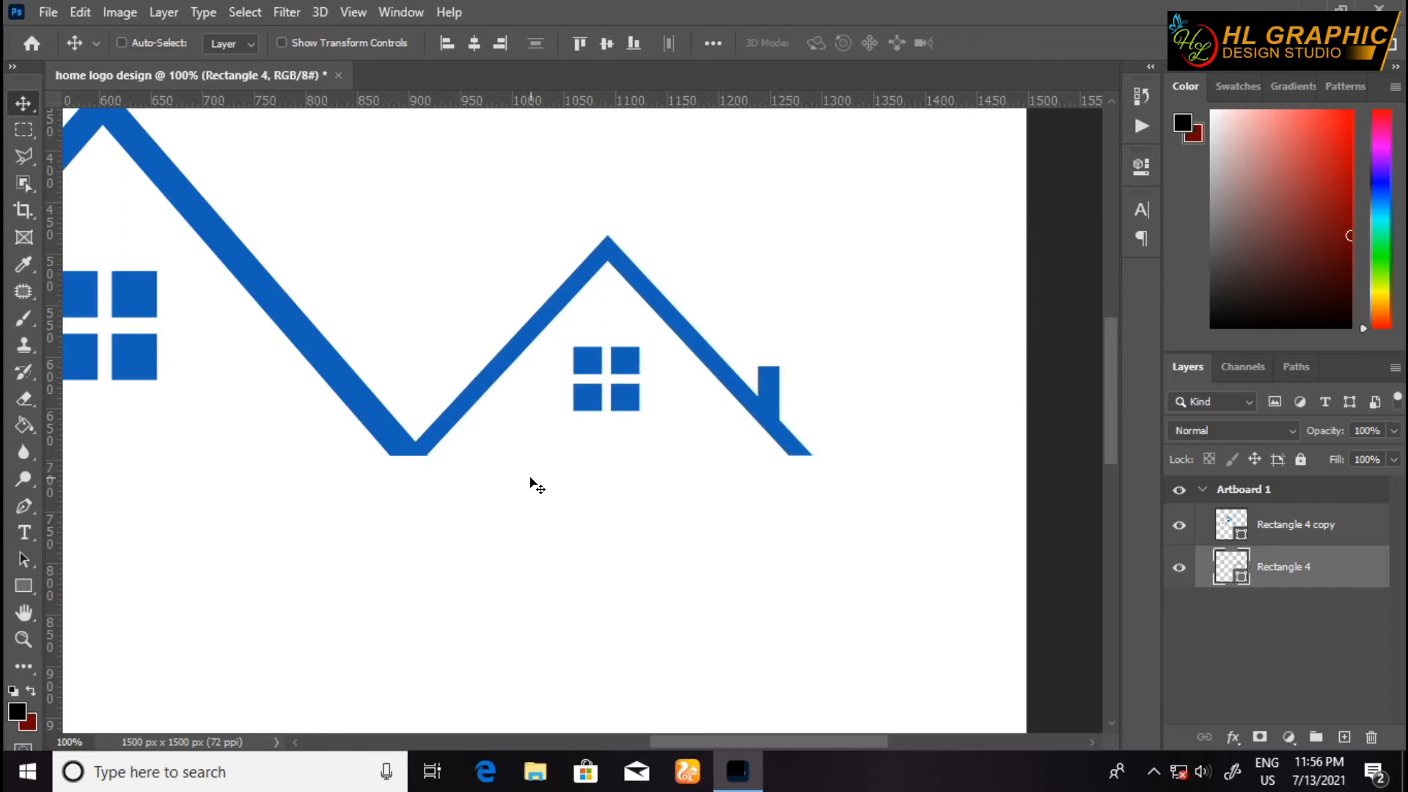
key("Right")
key("Right")
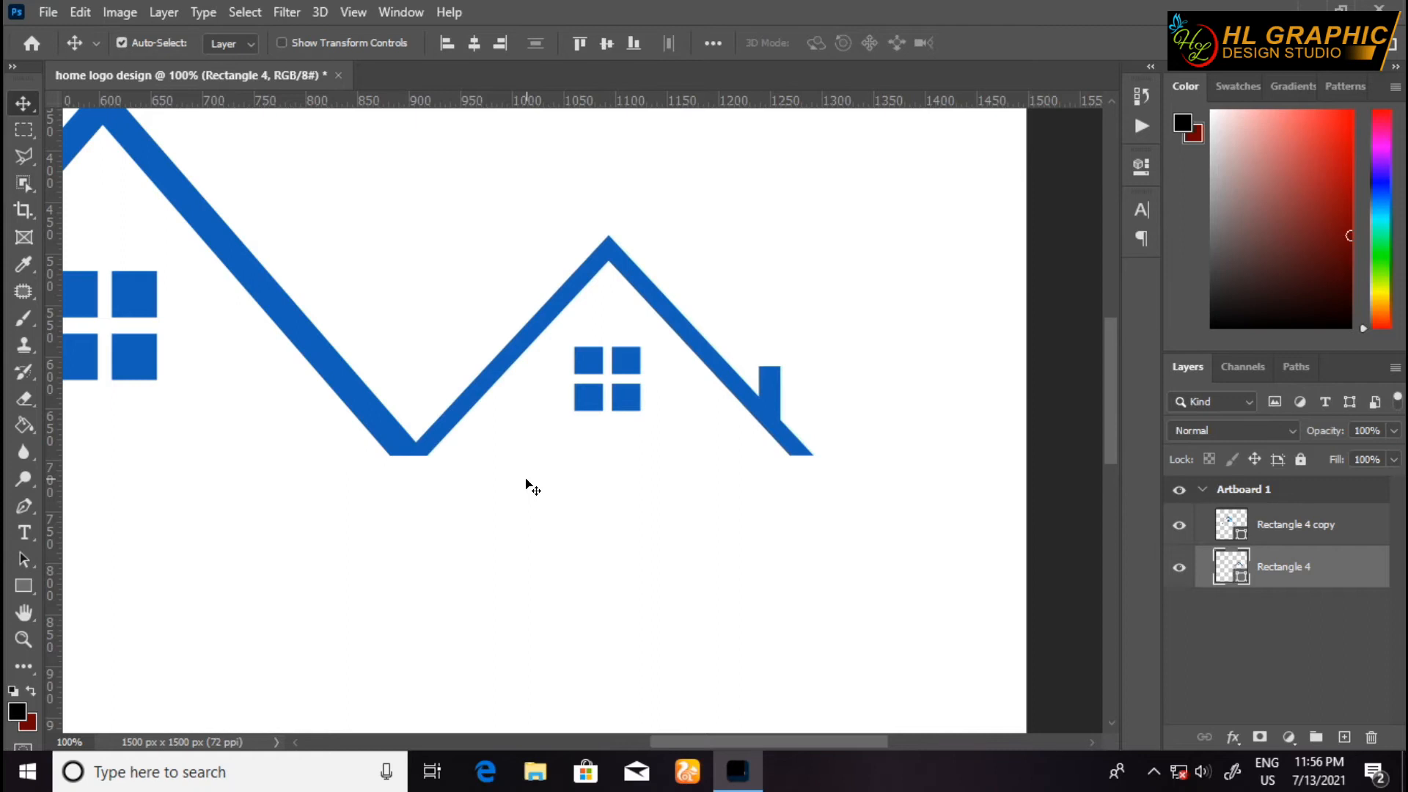
key("ctrl+0")
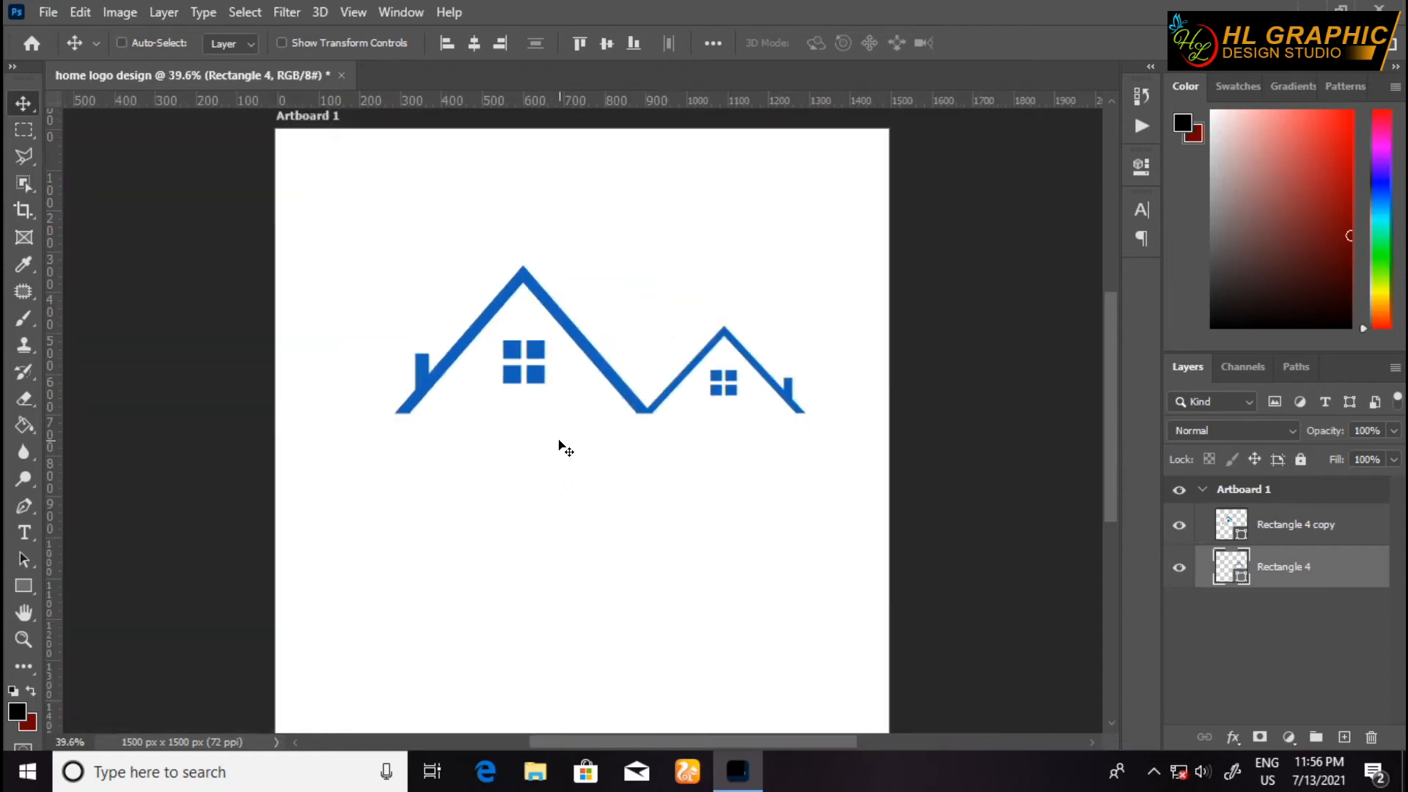
Step: Add a new empty layer and place it below both house layers
left_click_drag(628, 362, 579, 366)
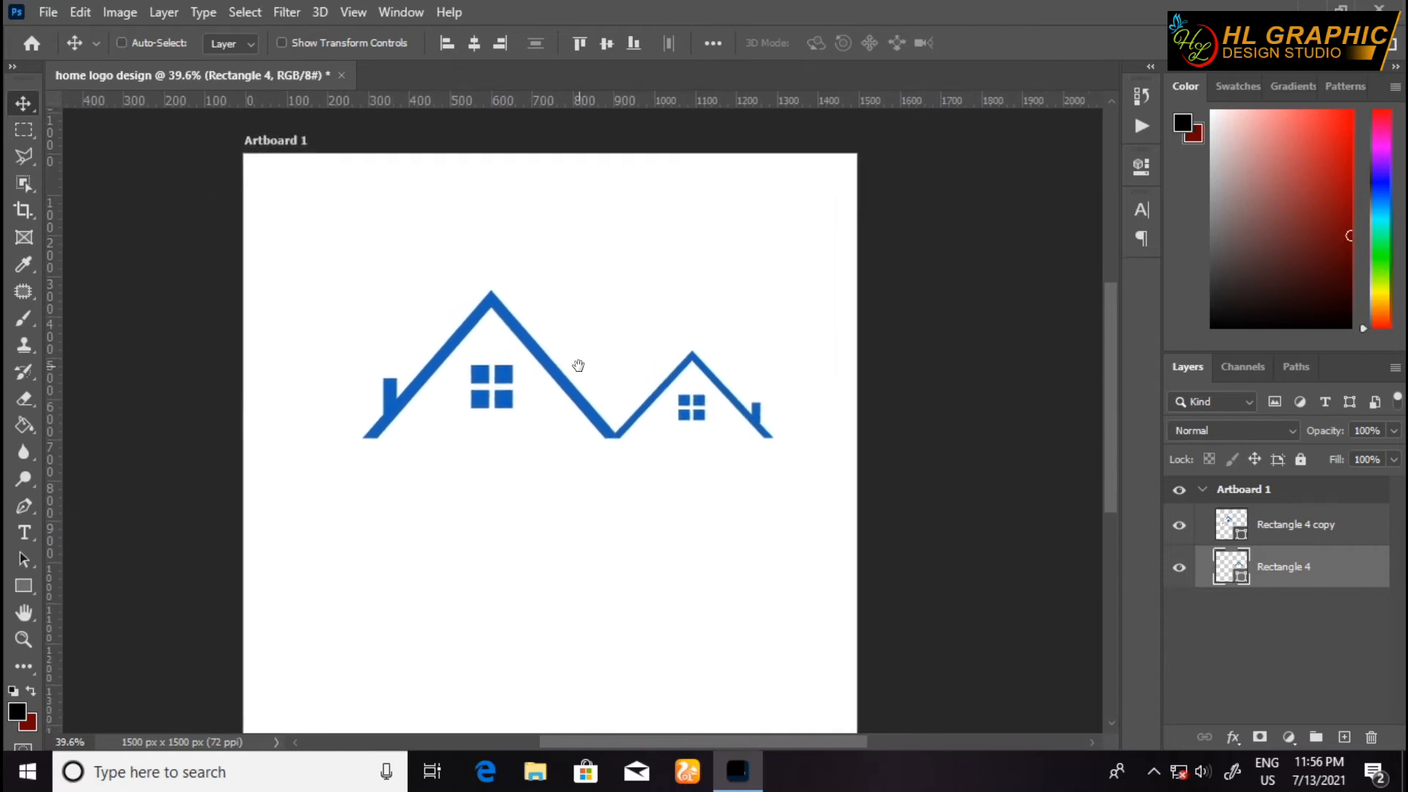
key("z")
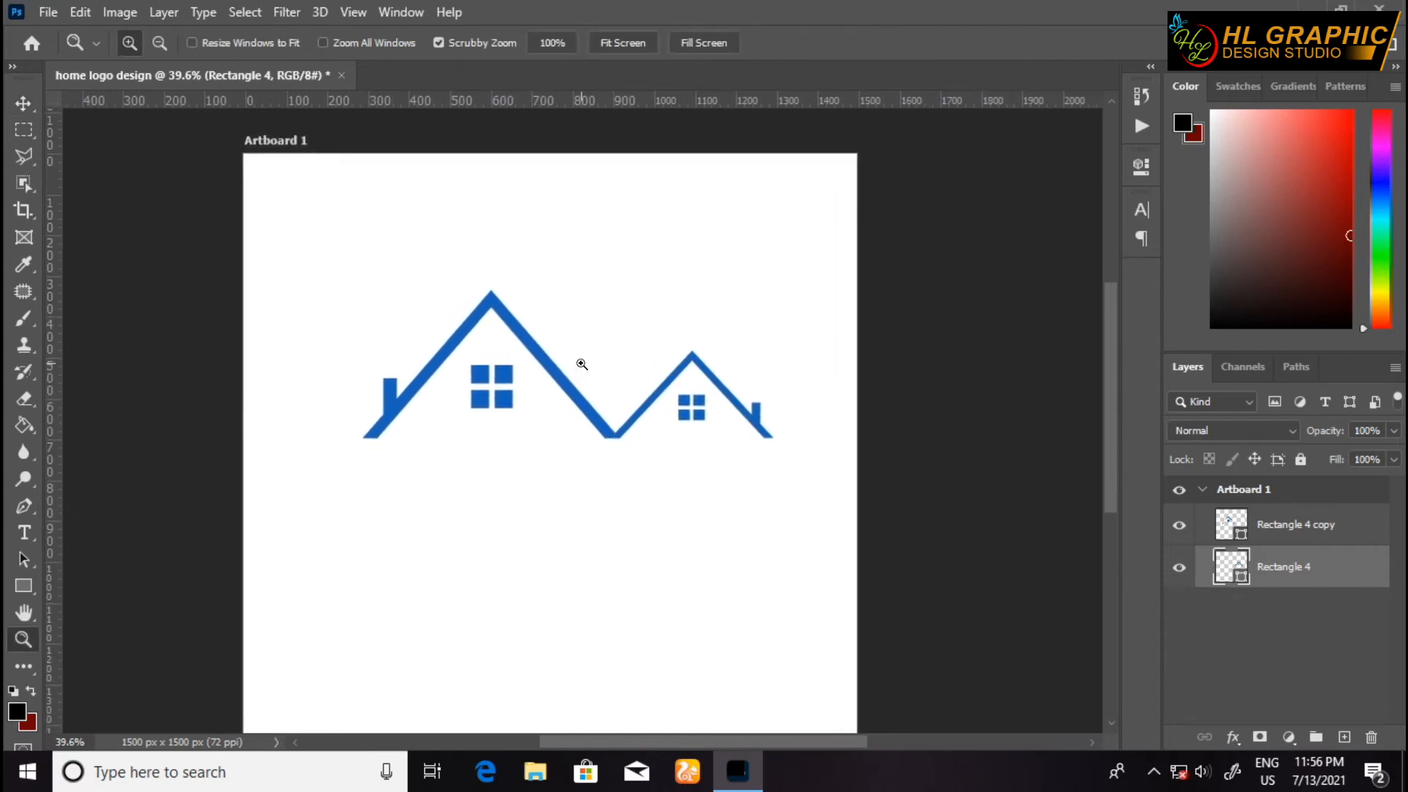
left_click(580, 365)
left_click(581, 364)
left_click(581, 365)
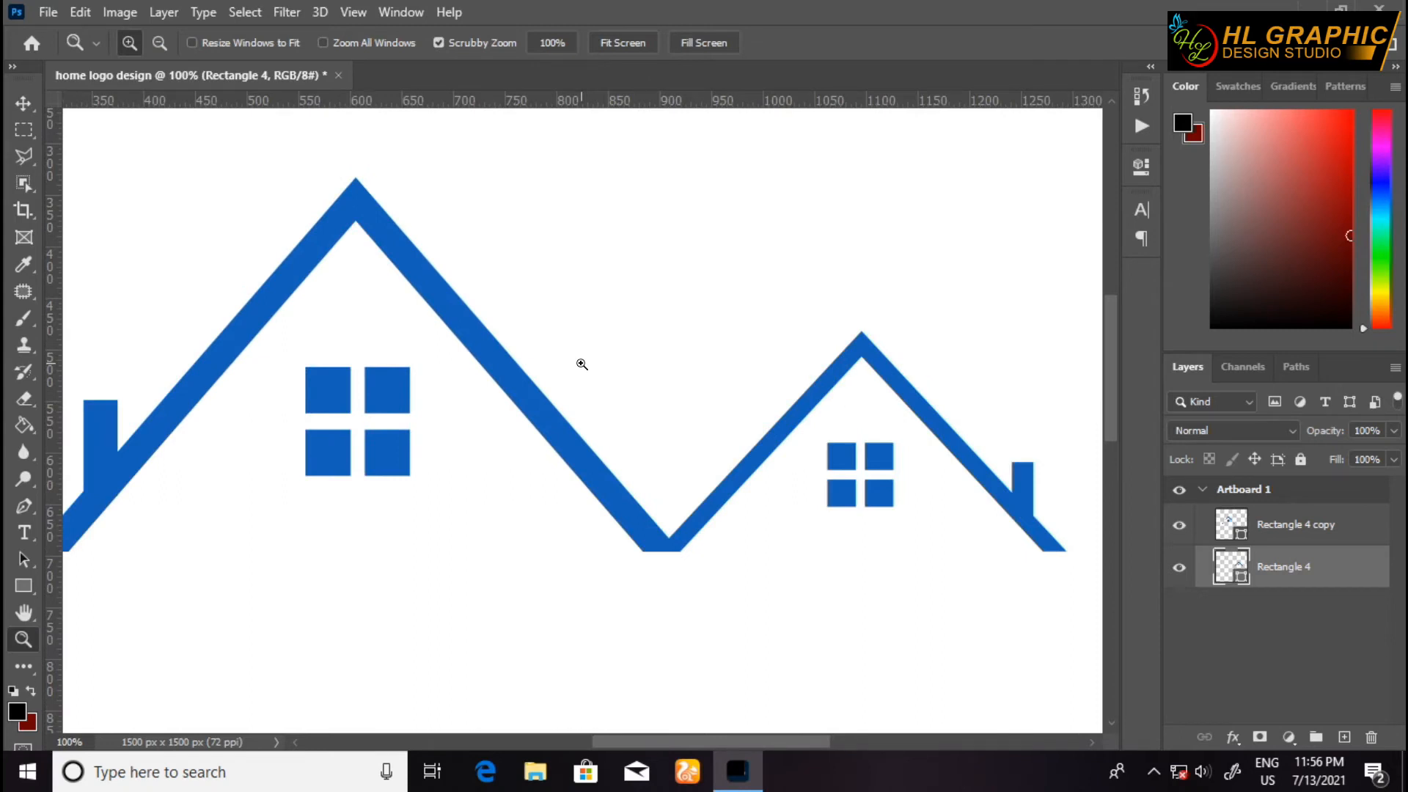
left_click(582, 365)
key("v")
left_click_drag(569, 390, 750, 668)
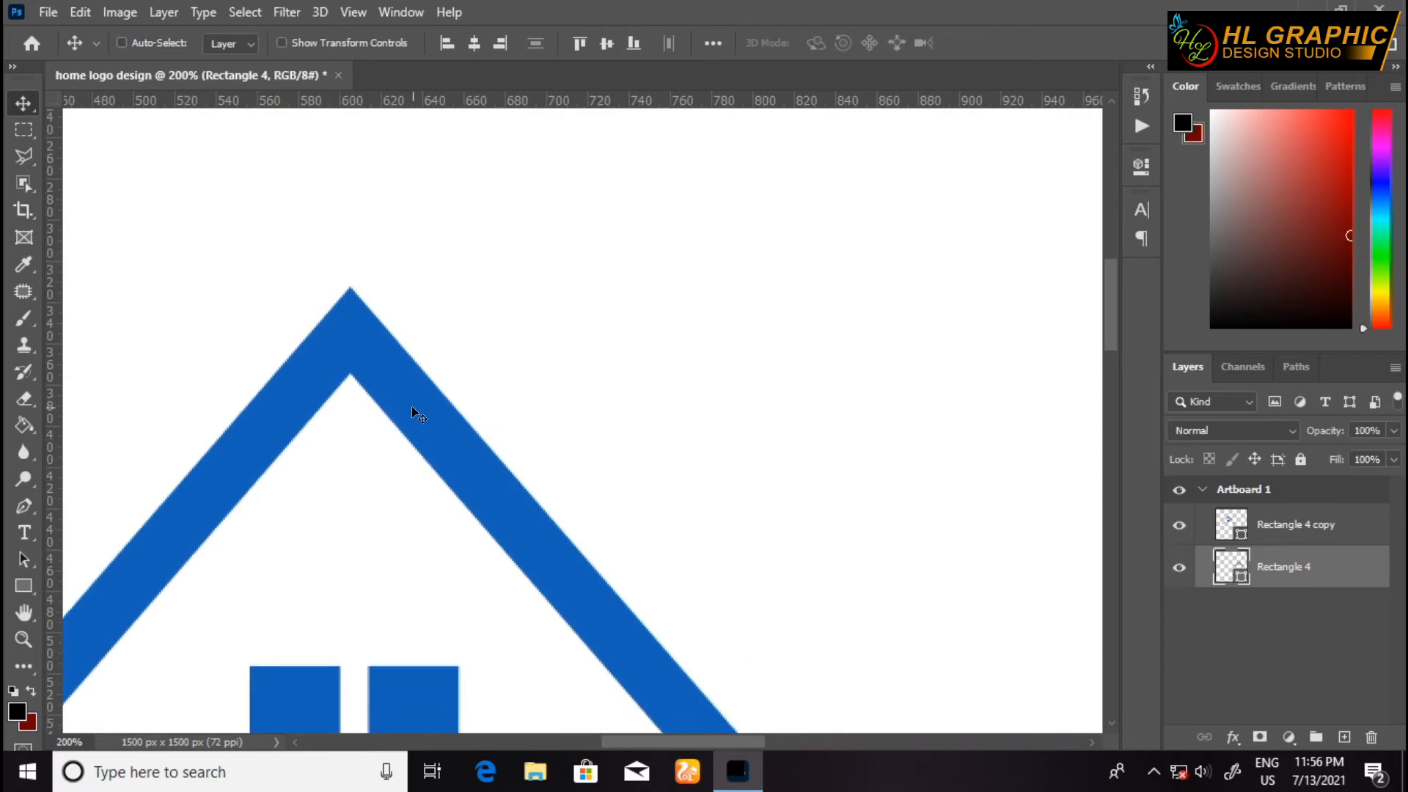
left_click(23, 156)
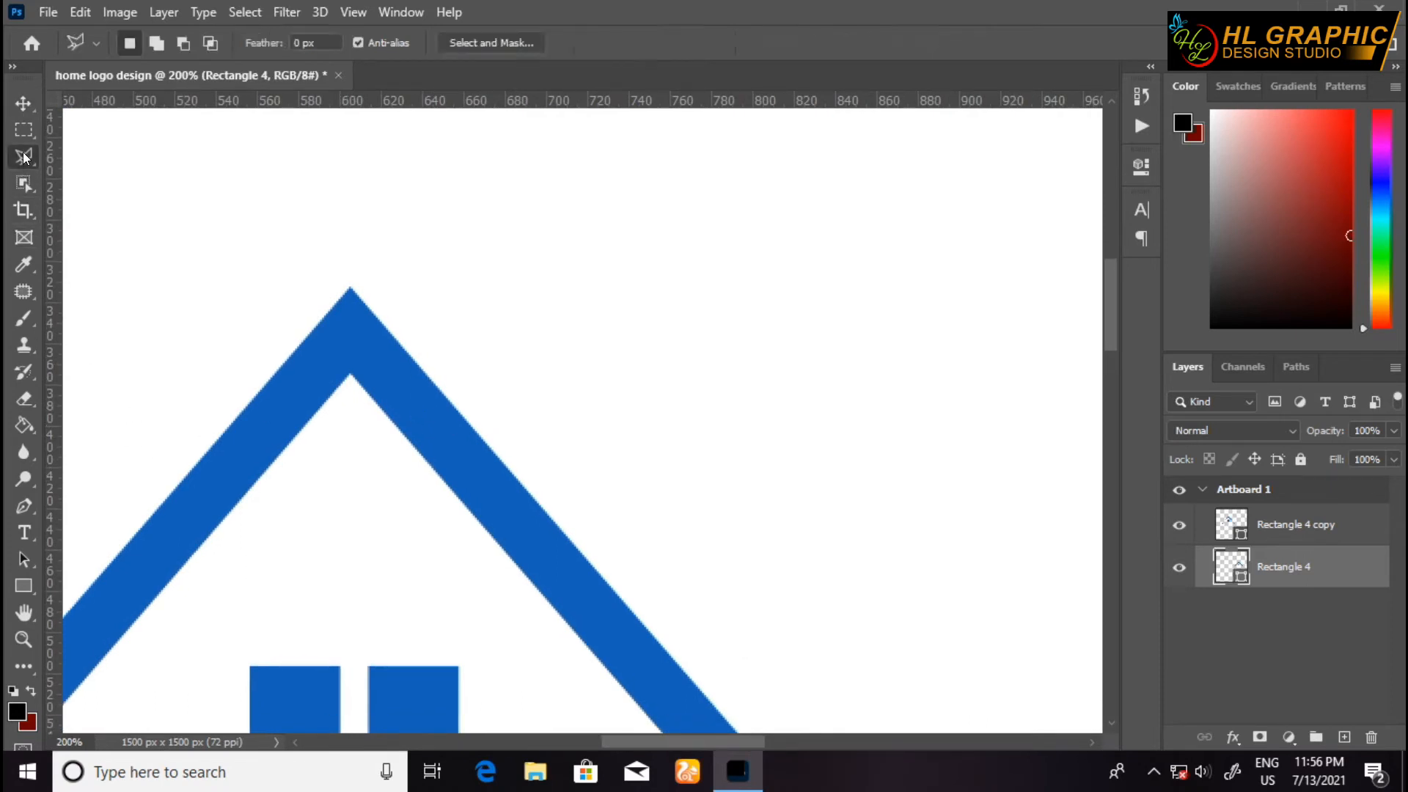
left_click(1339, 527)
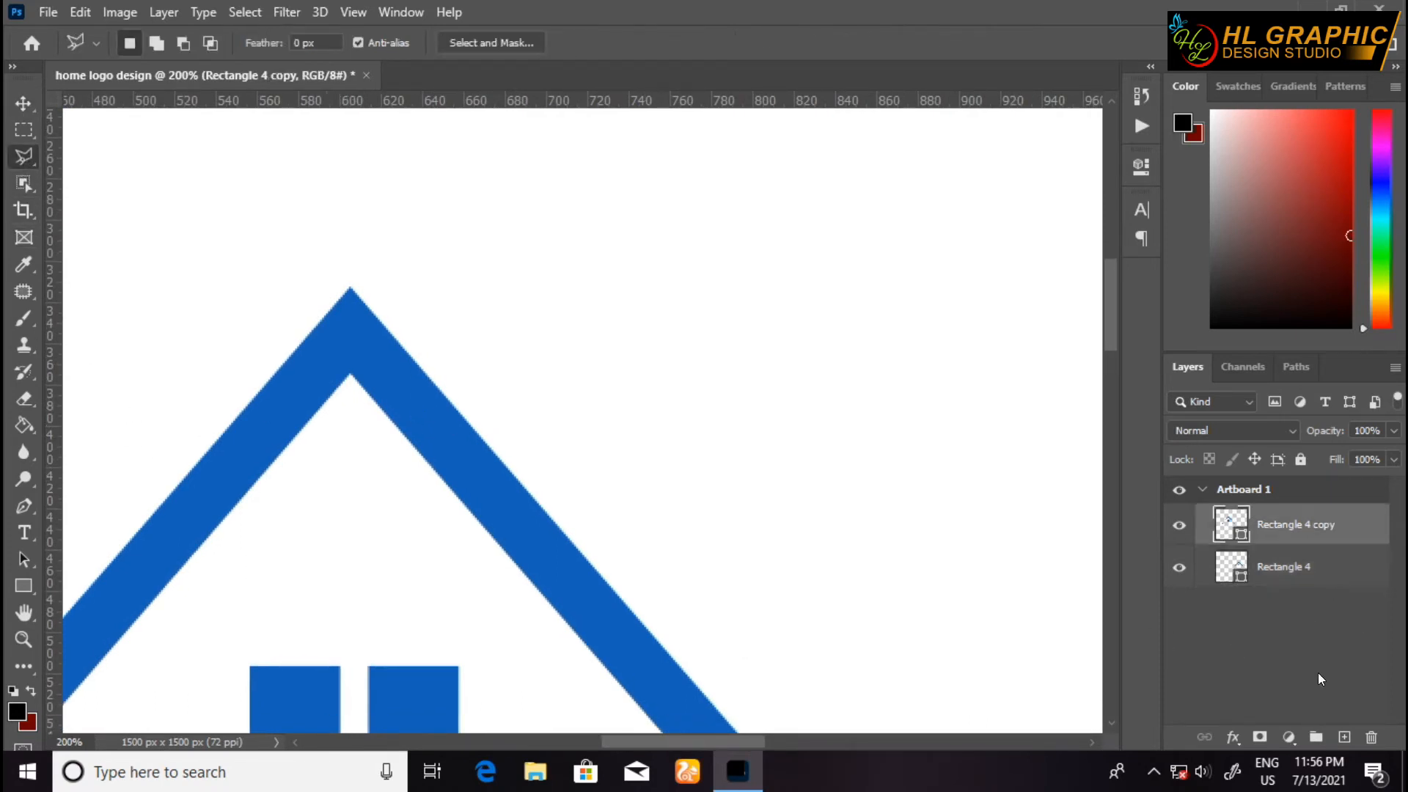
left_click(1280, 566)
left_click(1344, 737)
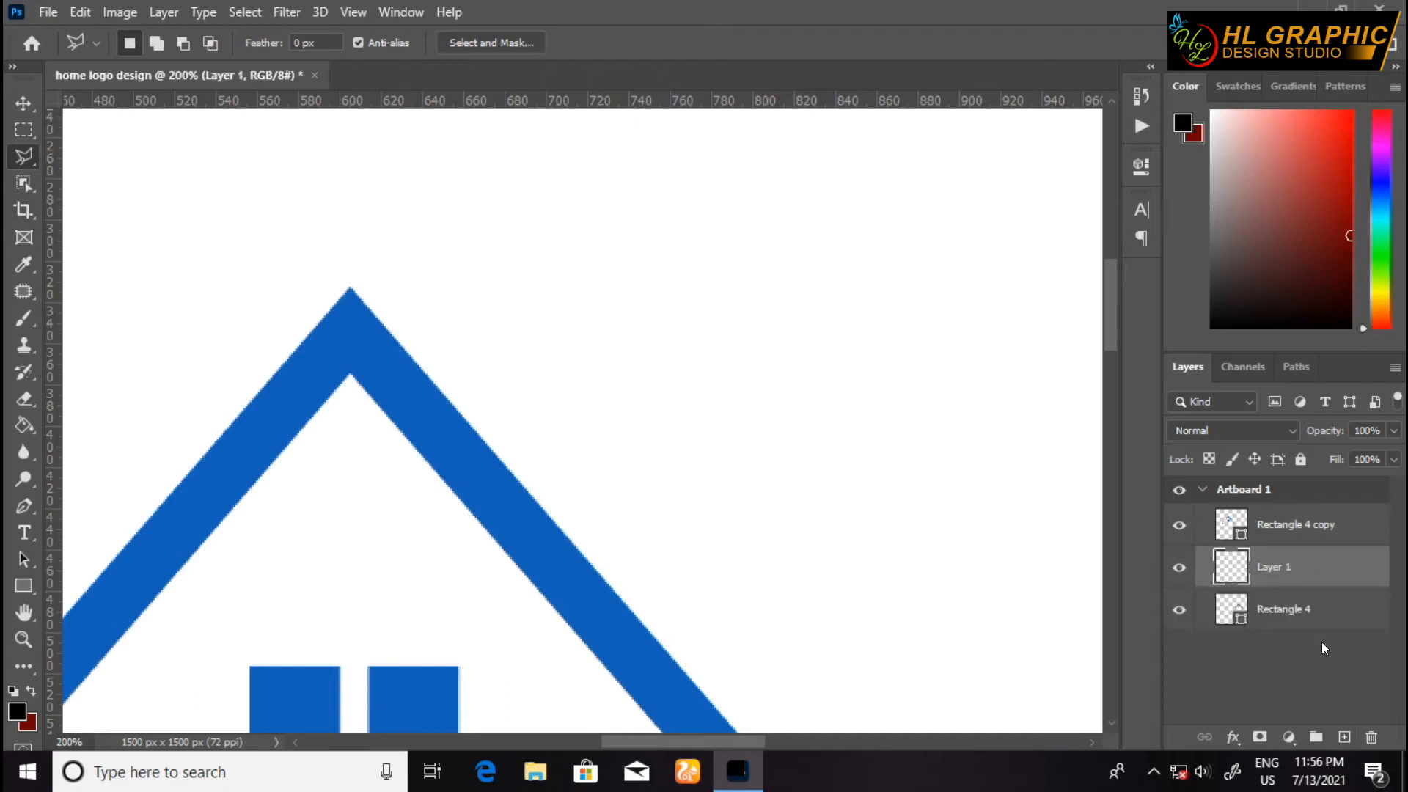
left_click_drag(1313, 569, 1325, 638)
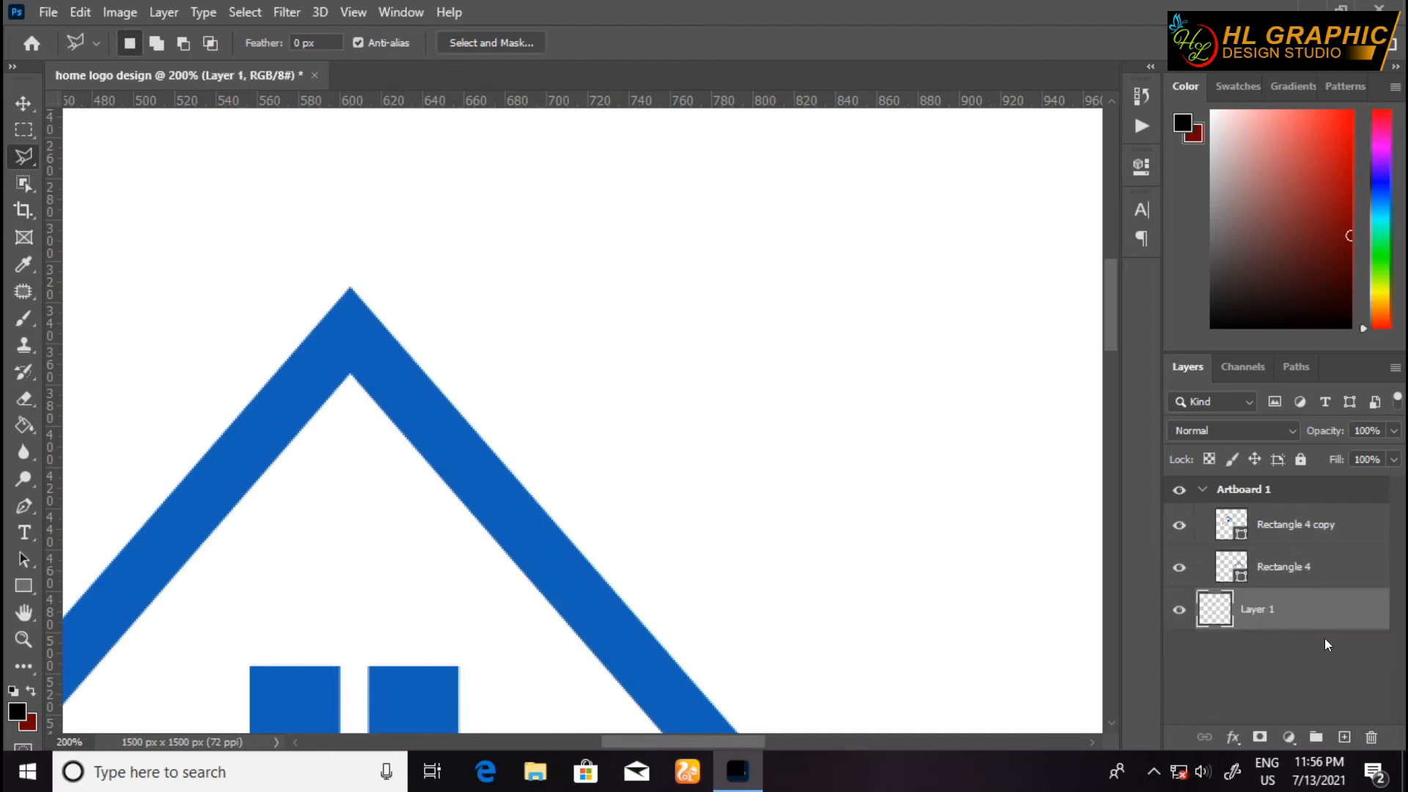
Step: Outline a Polygonal Lasso selection from the large roof's peak via a point between the houses to the small peak, closing through the valley
left_click(351, 289)
key("space")
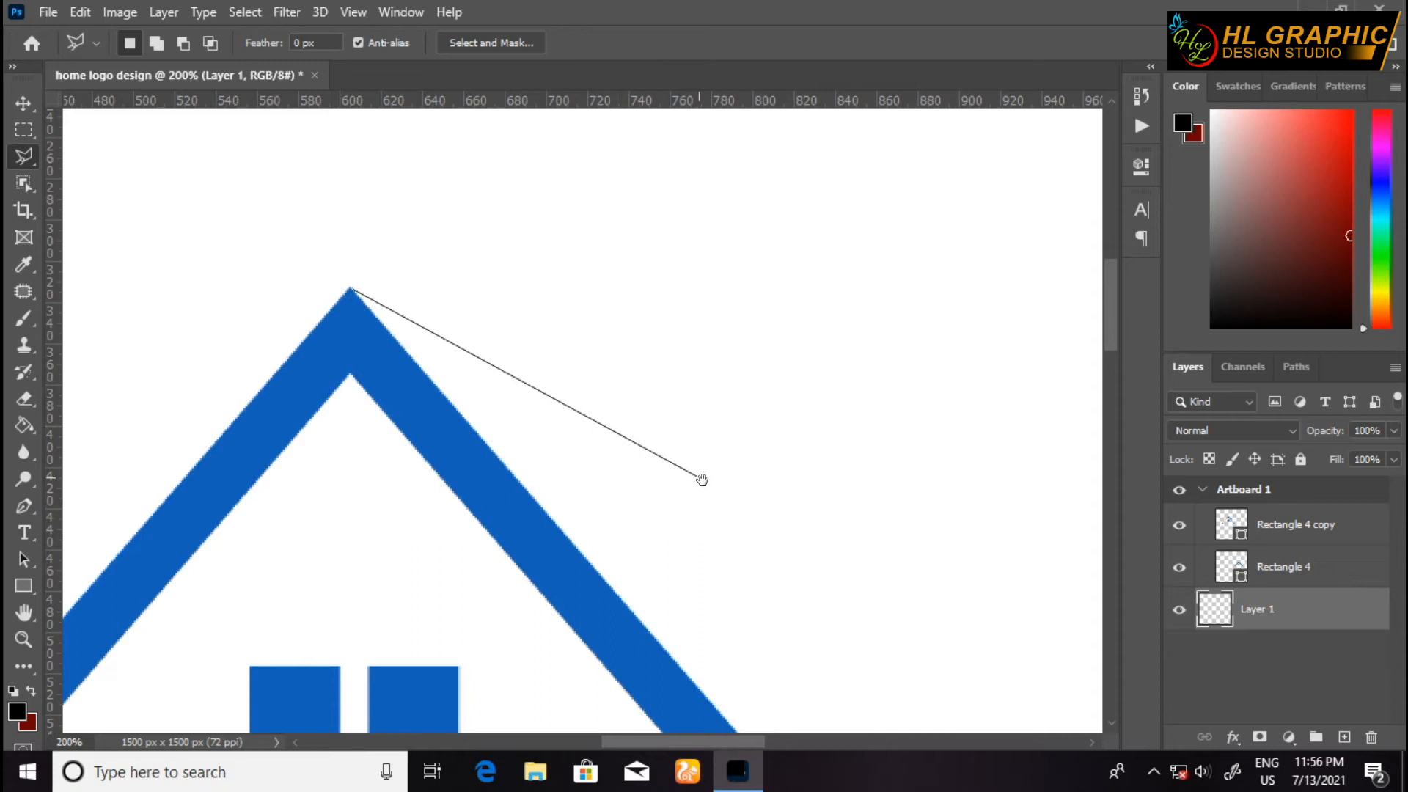
mouse_move(842, 569)
left_mouse_down()
mouse_move(729, 518)
mouse_move(566, 393)
mouse_move(557, 418)
left_mouse_up()
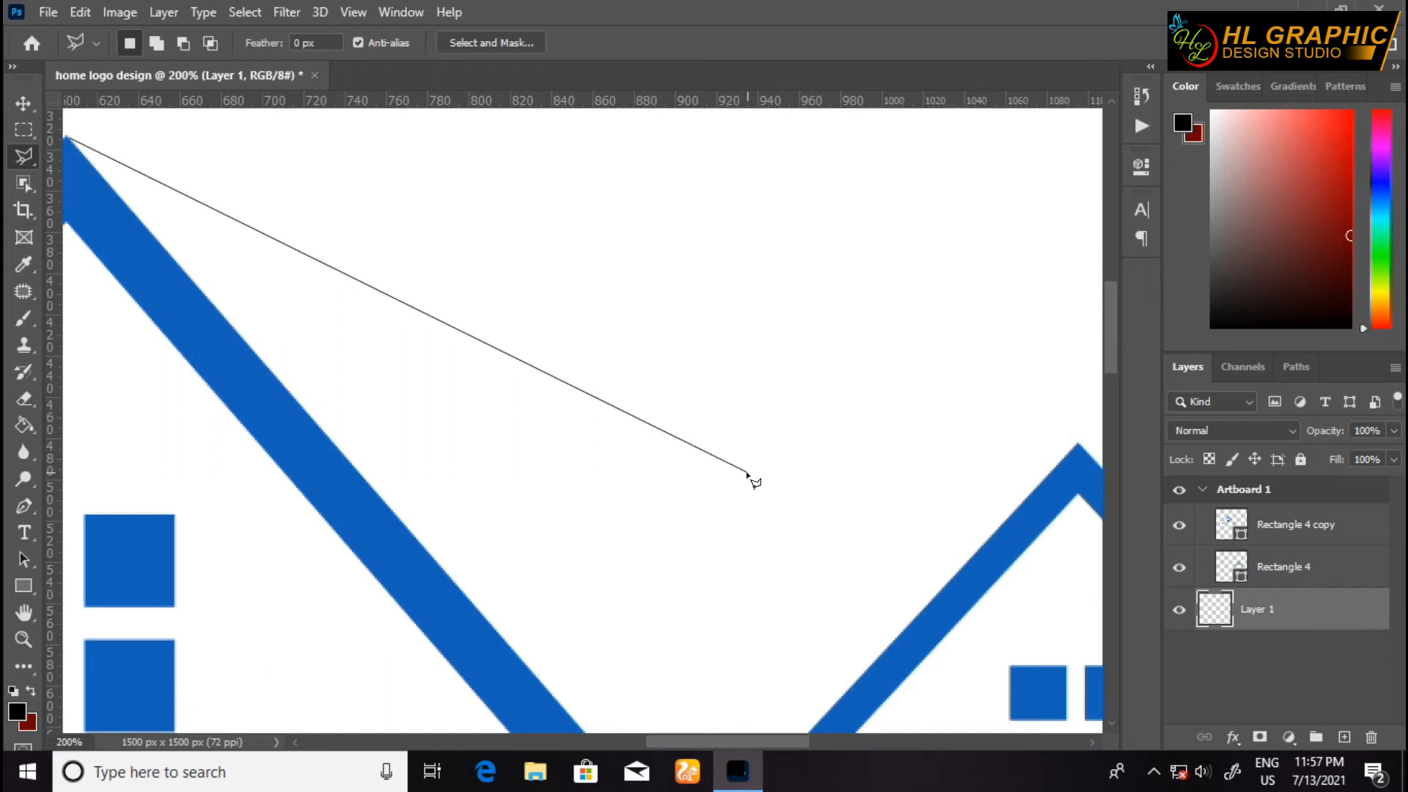
left_click(747, 472)
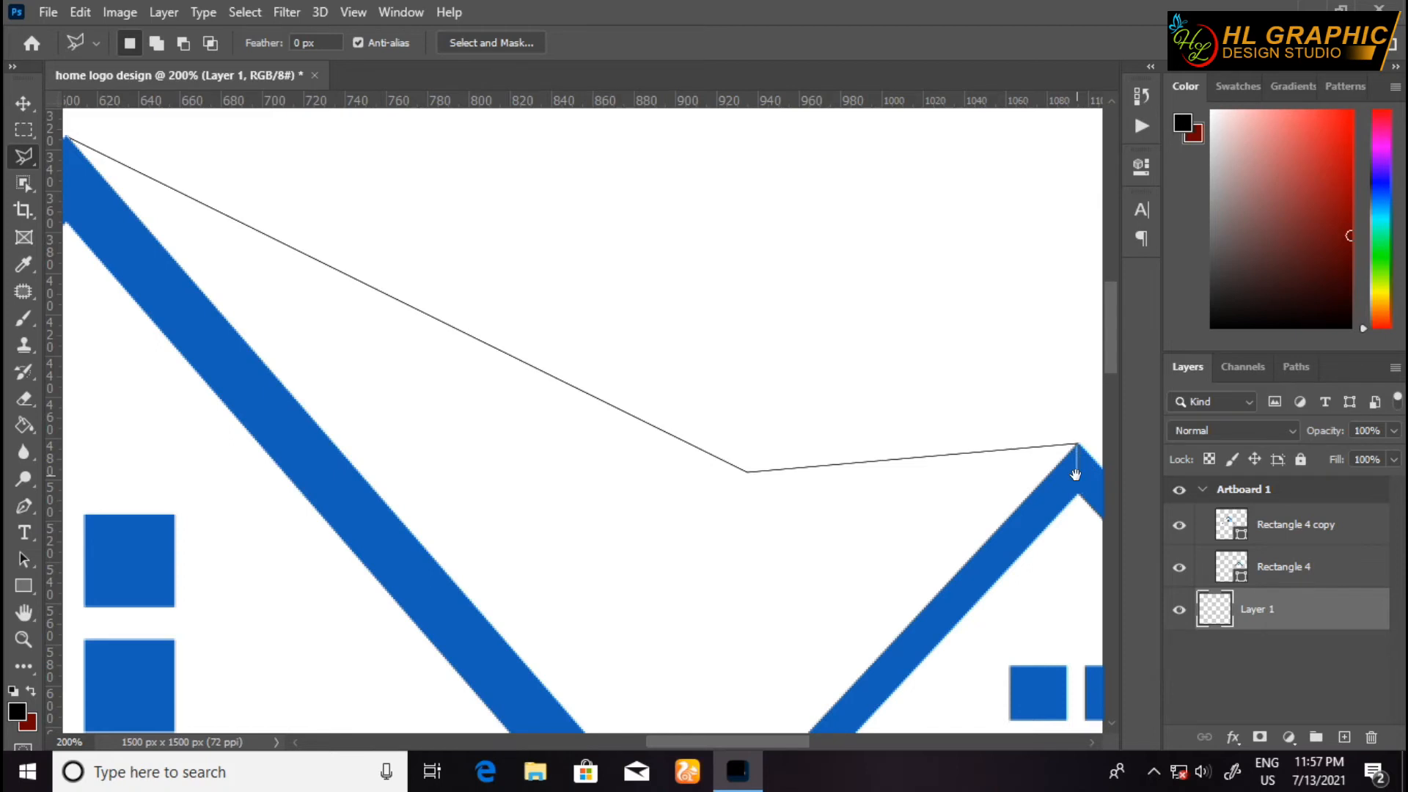
mouse_move(936, 594)
left_mouse_down()
mouse_move(999, 364)
mouse_move(890, 377)
left_mouse_up()
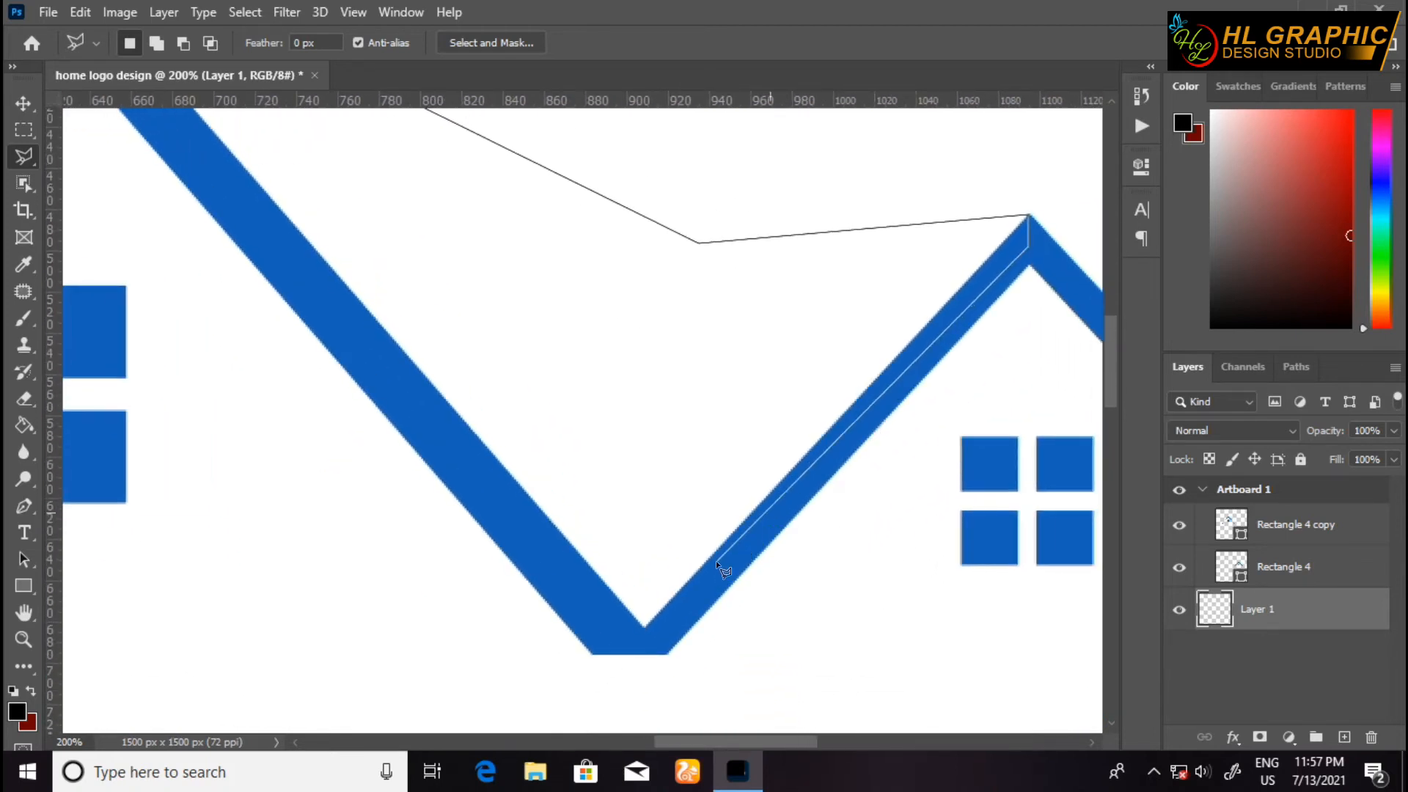
left_click(648, 638)
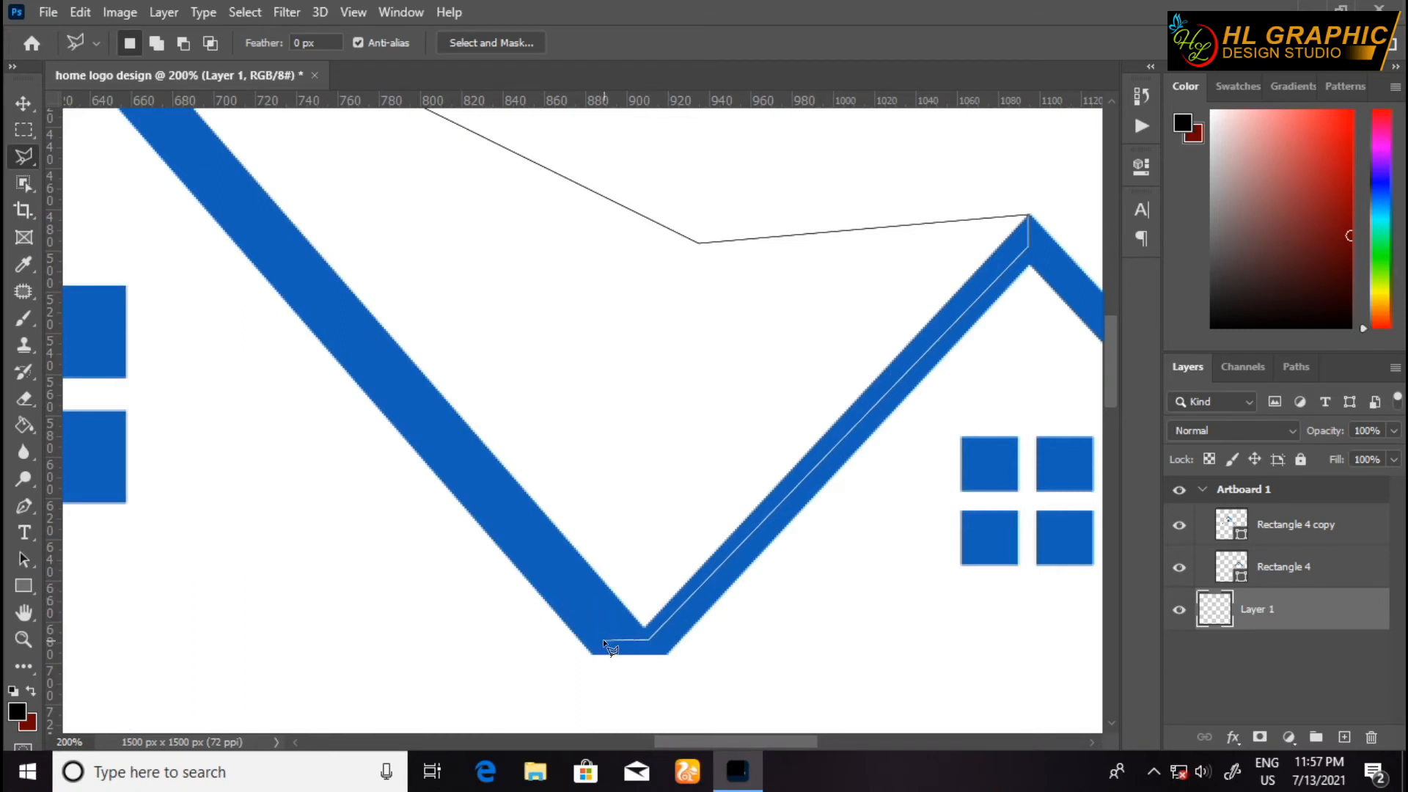
left_click_drag(541, 582, 913, 789)
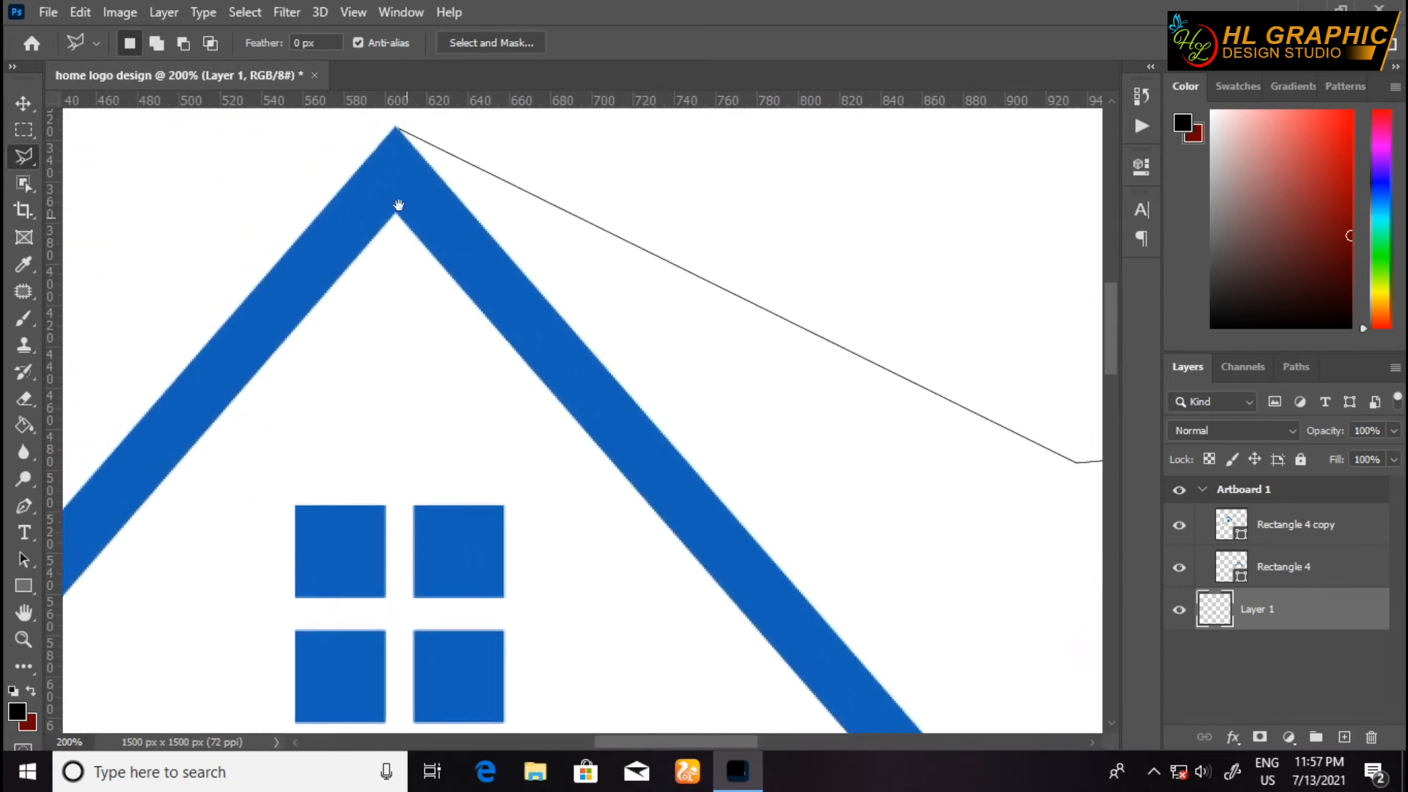
left_click(394, 128)
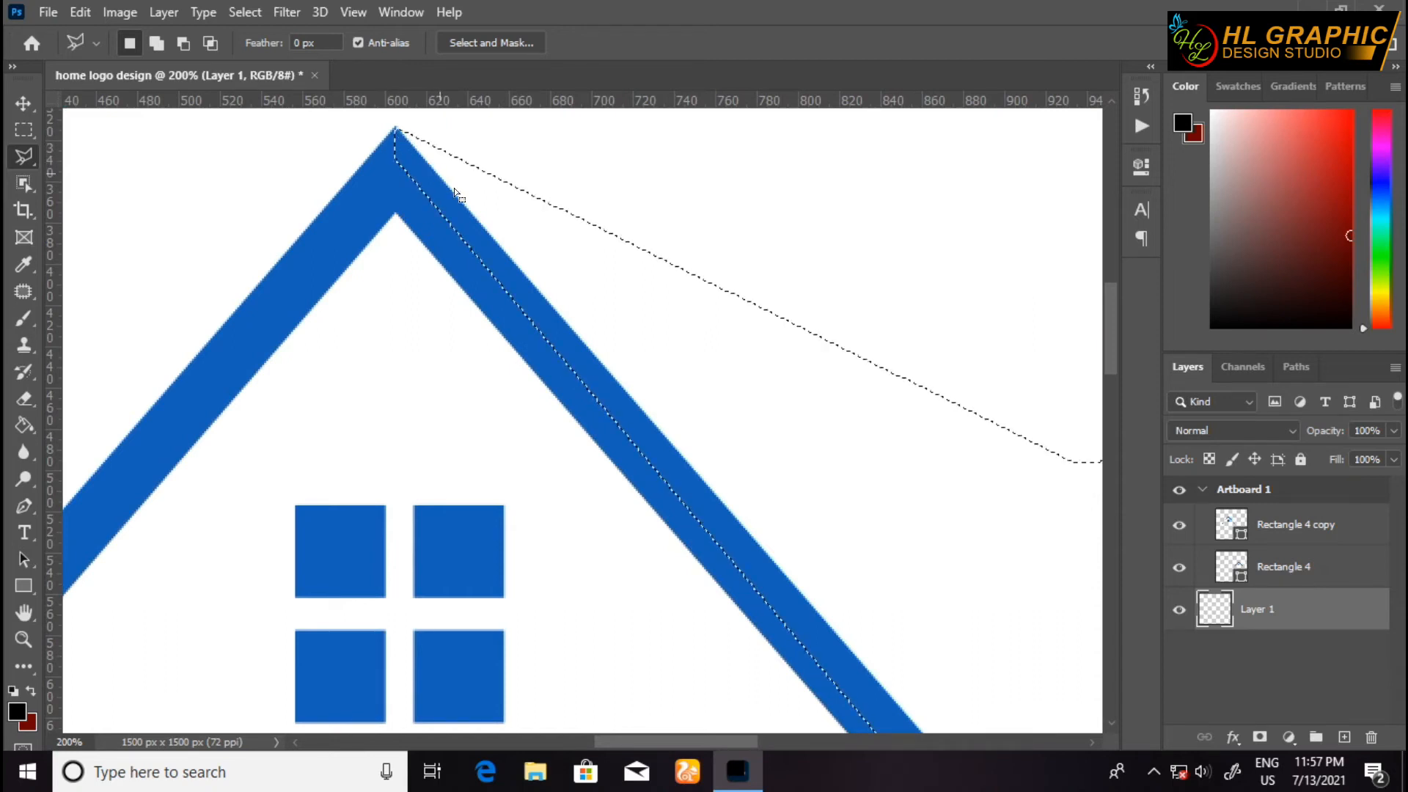
Step: Fill the selection with the roof's sampled blue, #1361b8, and bring the filled layer above both house layers
scroll(488, 222, "down", 5)
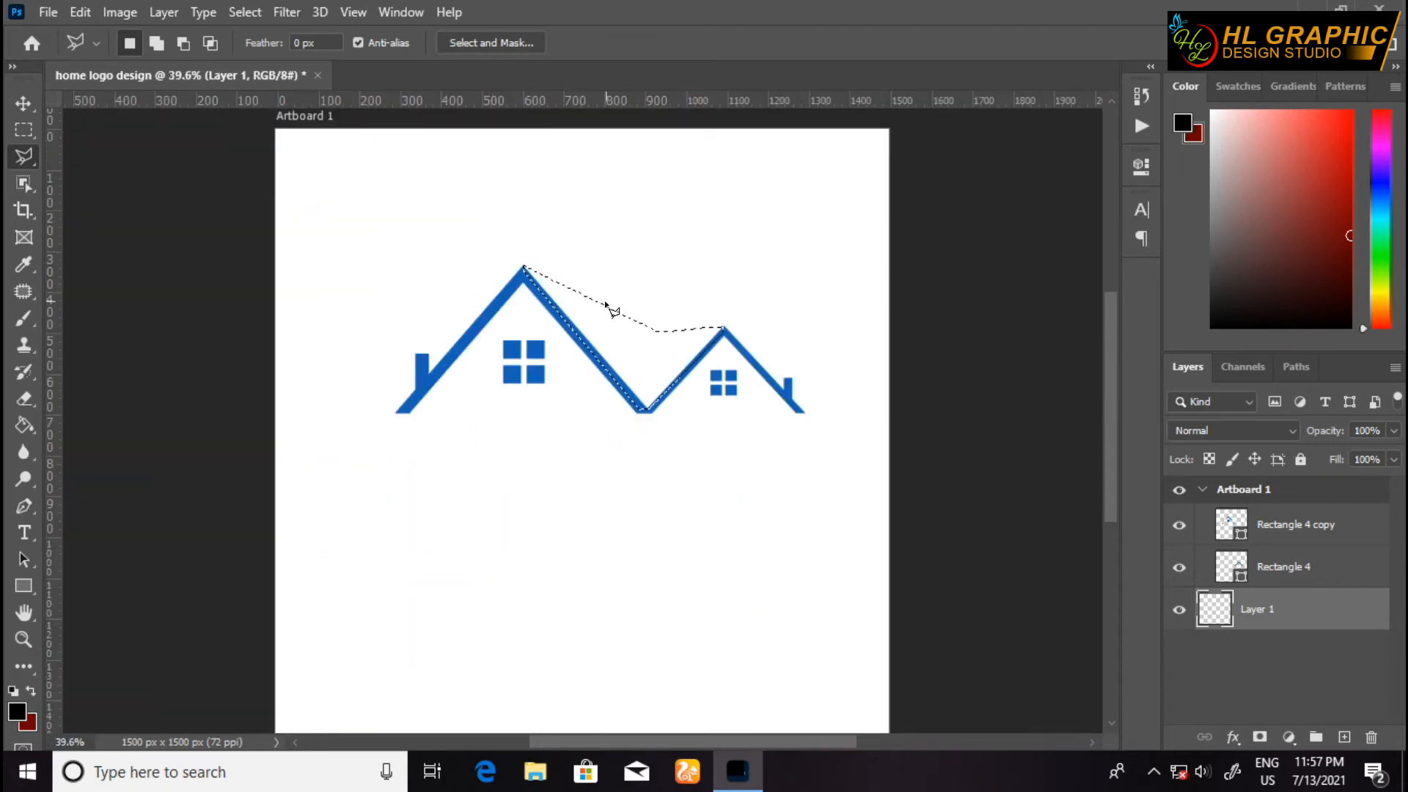
key("z")
left_click(661, 374)
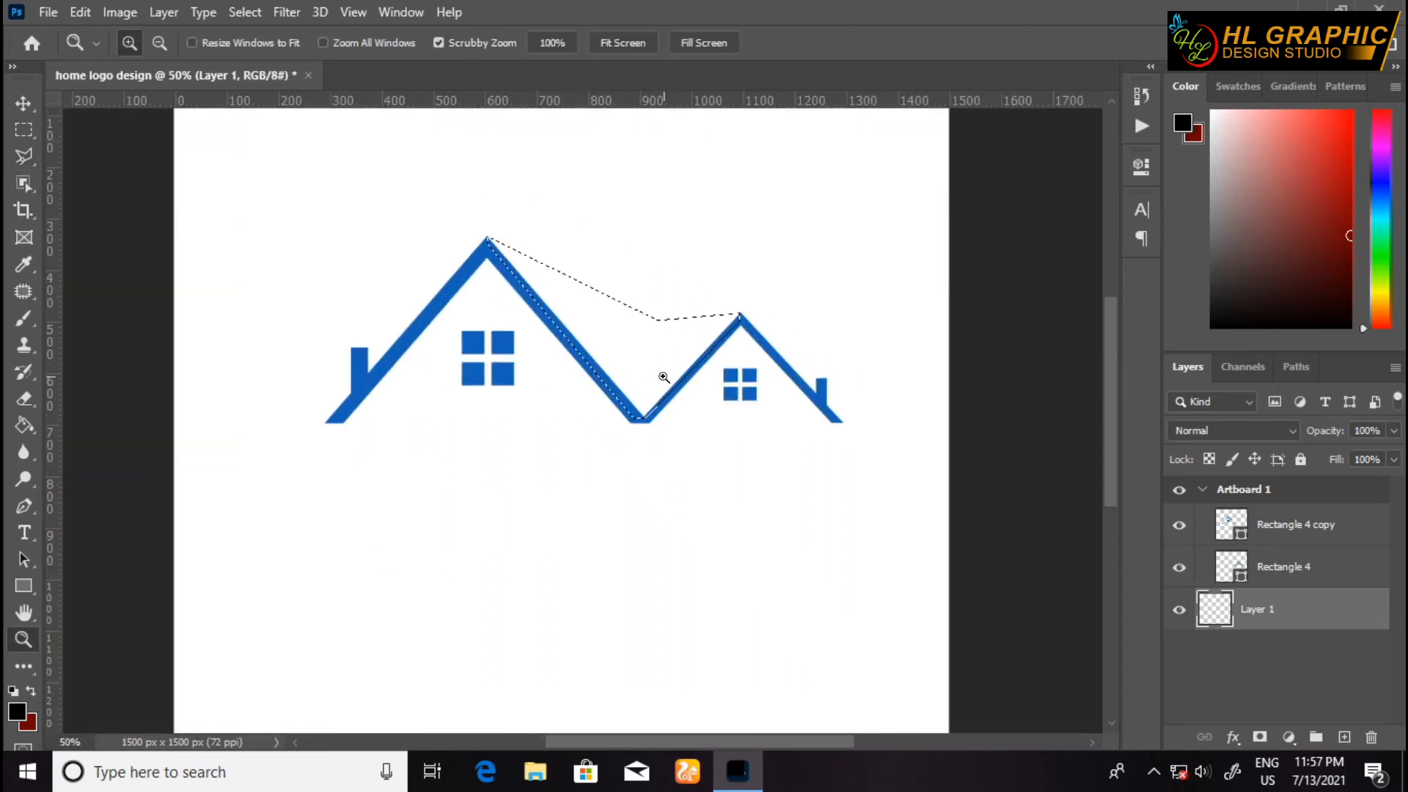
left_click(664, 377)
key("l")
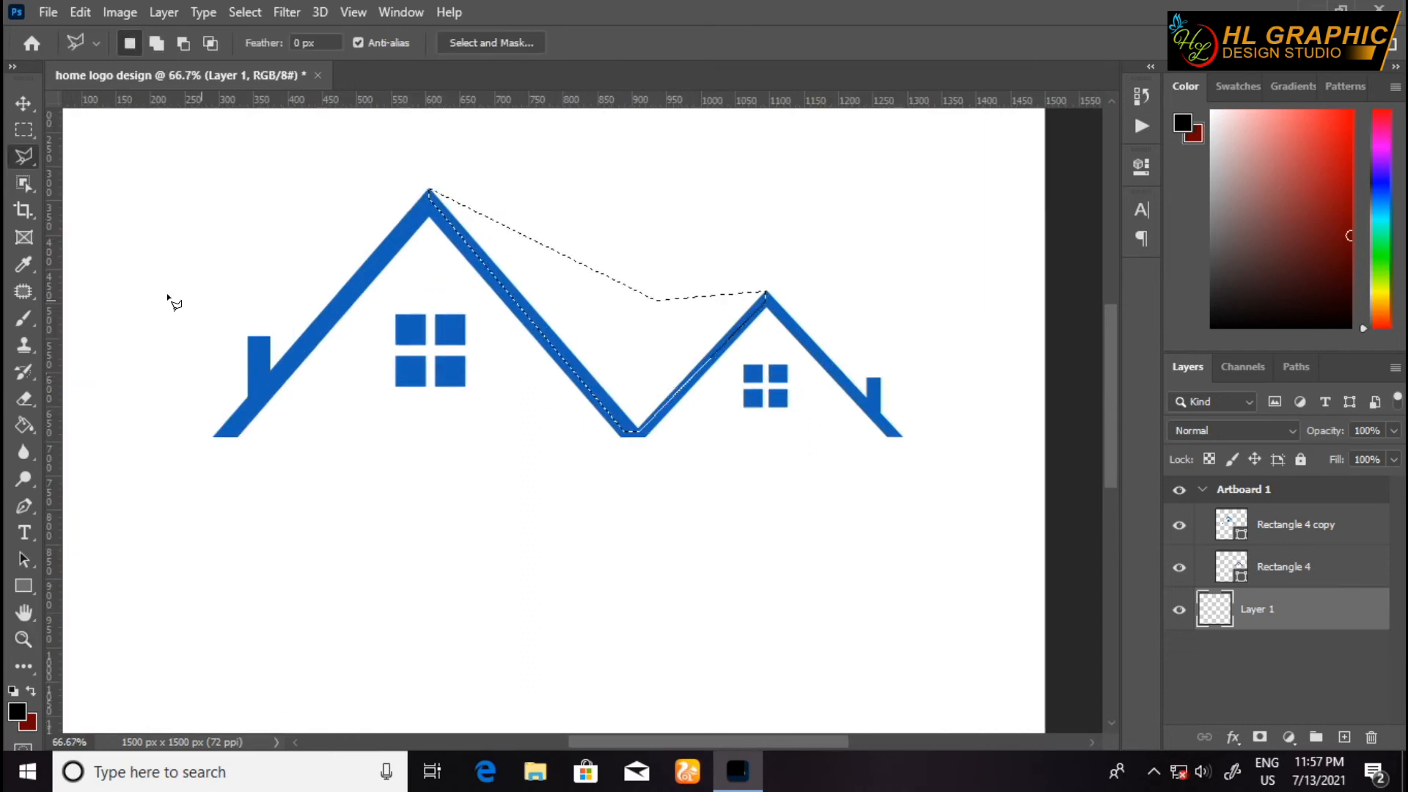
left_click(23, 425)
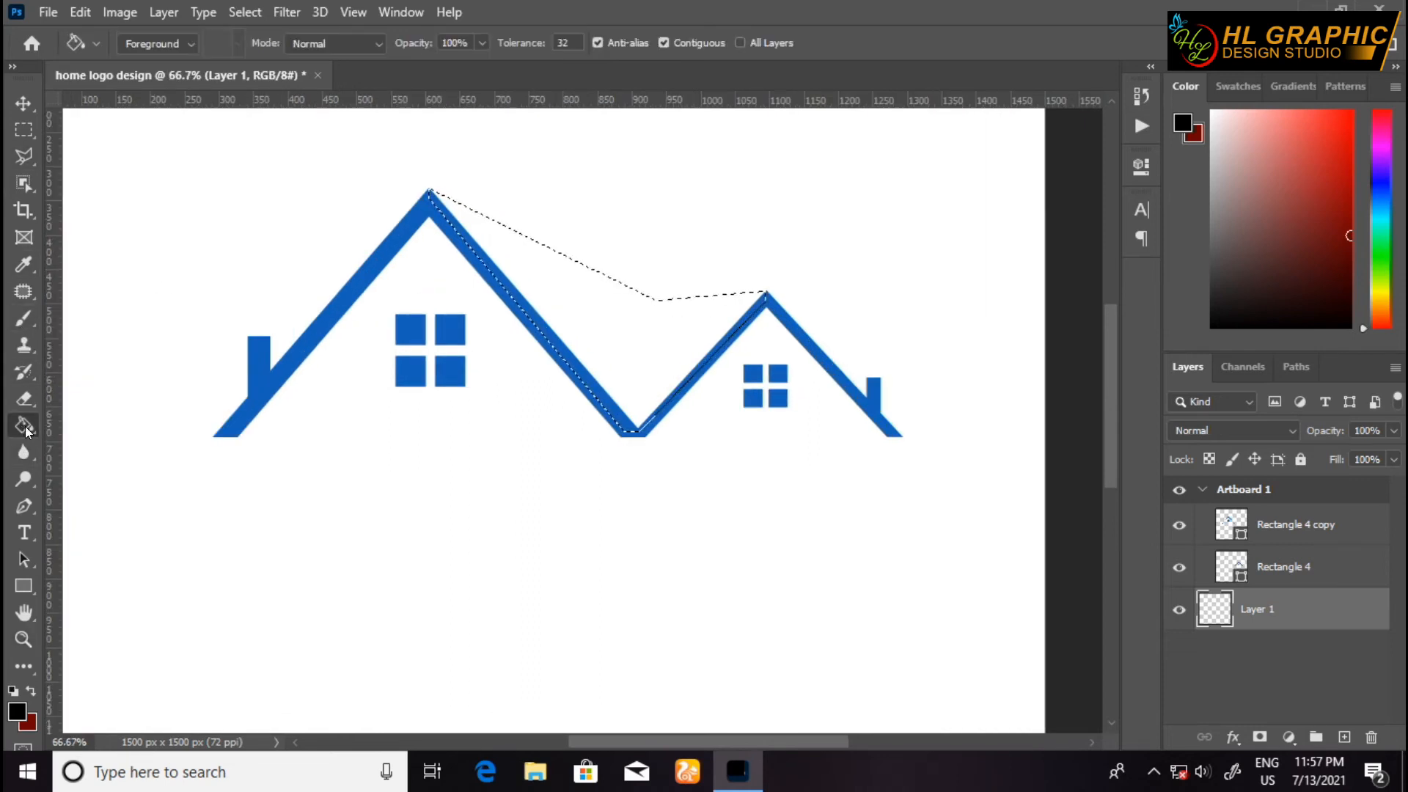
left_click(18, 713)
left_click(279, 356)
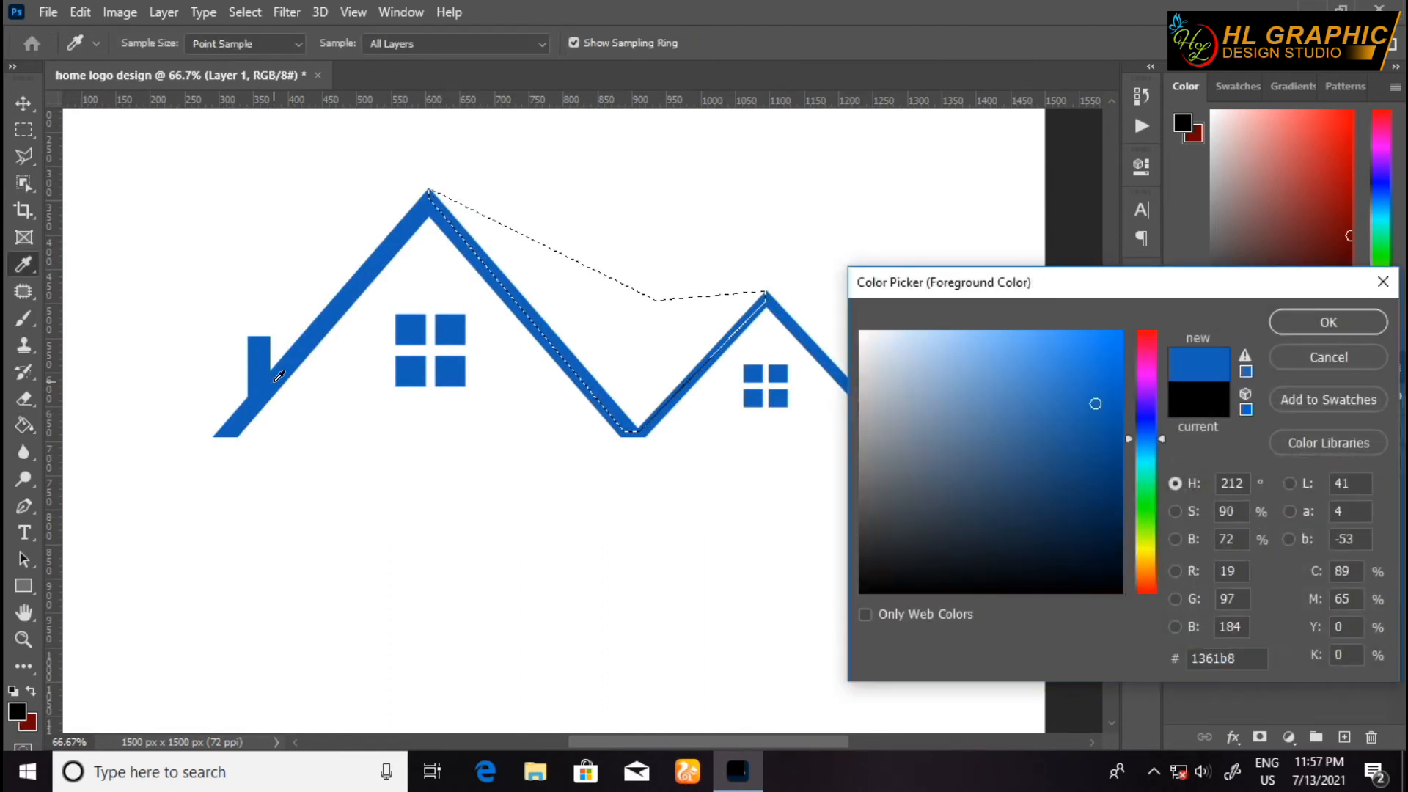
left_click(1288, 320)
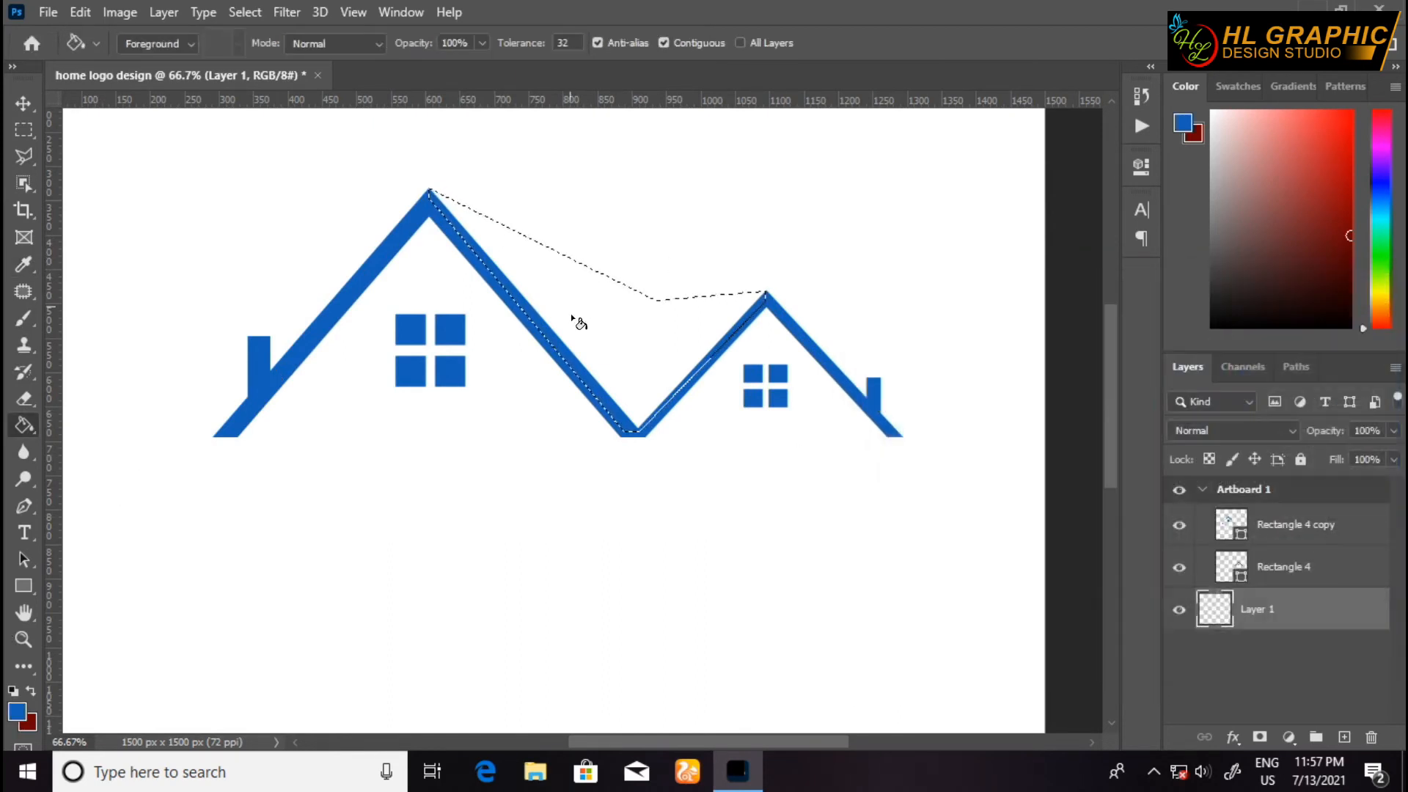
left_click(645, 323)
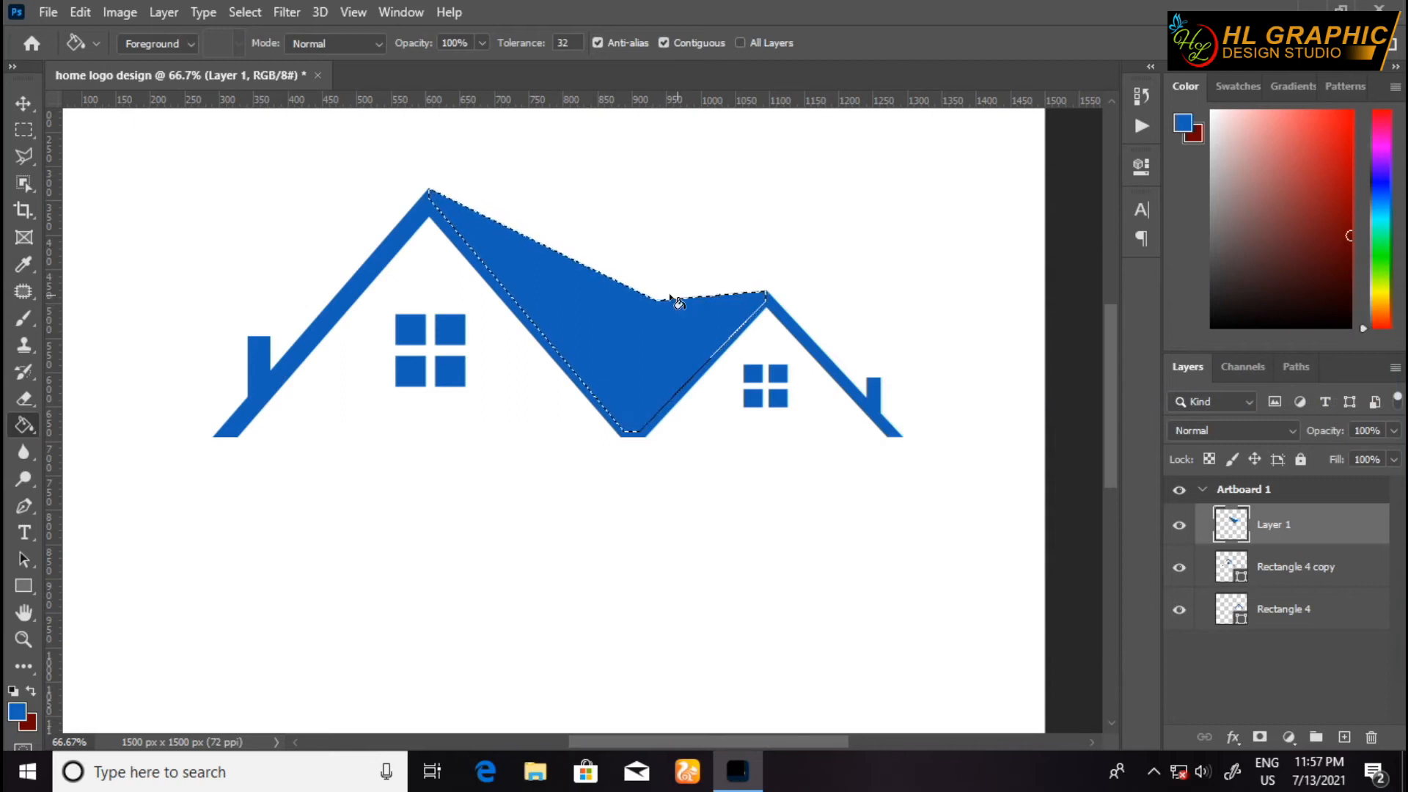
Step: Deselect the filled area and group the fill layer with both house layers
key("ctrl+d")
left_click(1308, 568, "shift")
left_click(1299, 605, "shift")
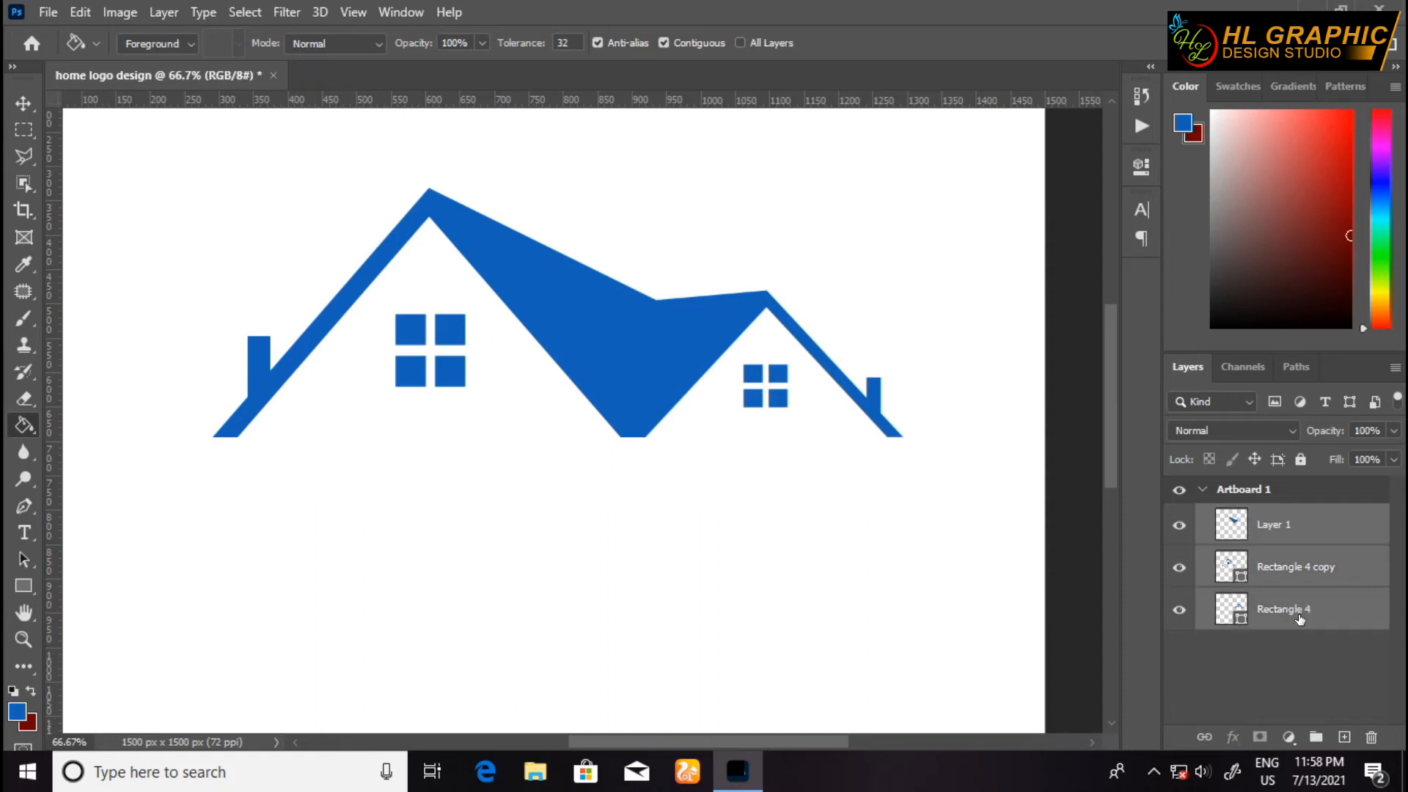
left_click(1316, 736)
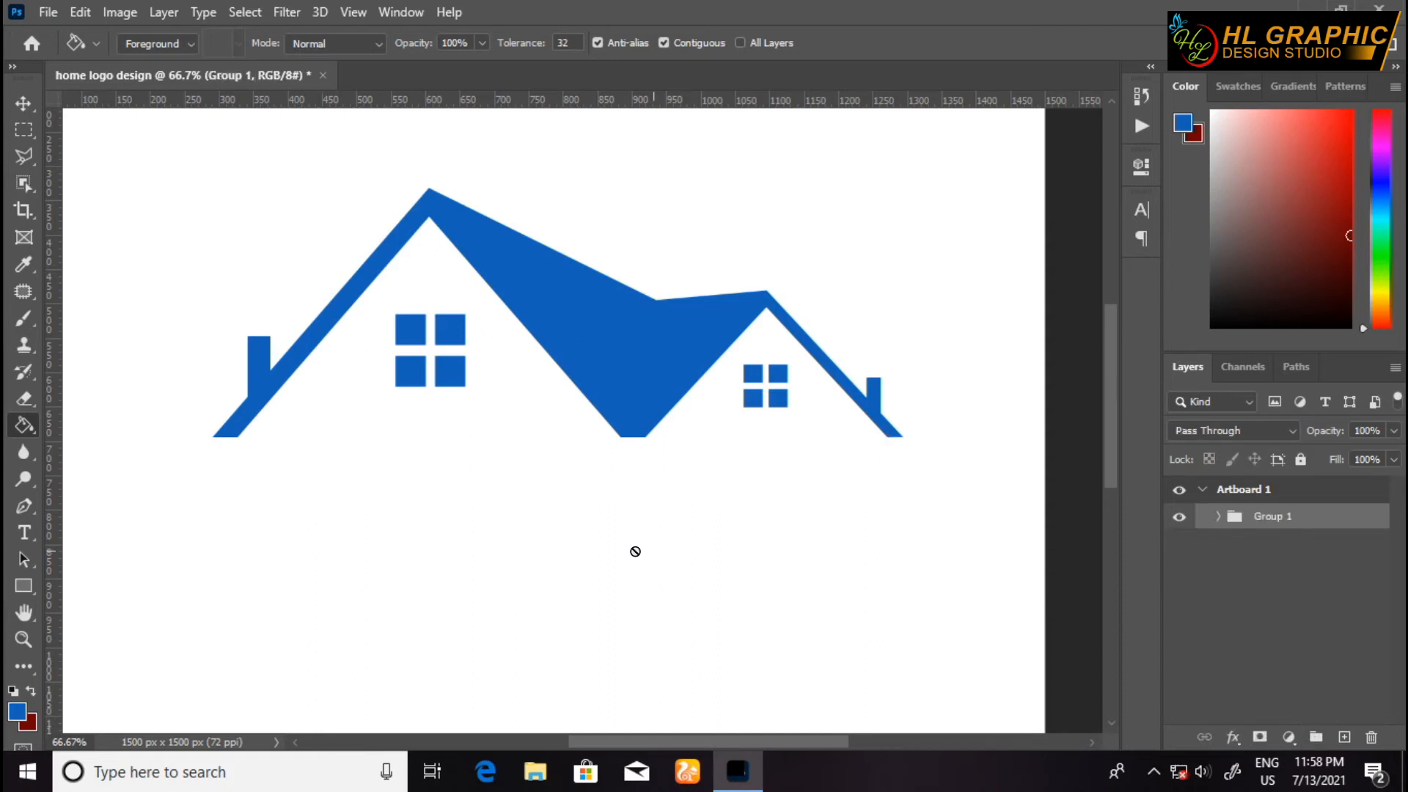
Step: Move the grouped houses down and slightly left, nearer the centre of the artboard
left_click_drag(575, 538, 599, 509)
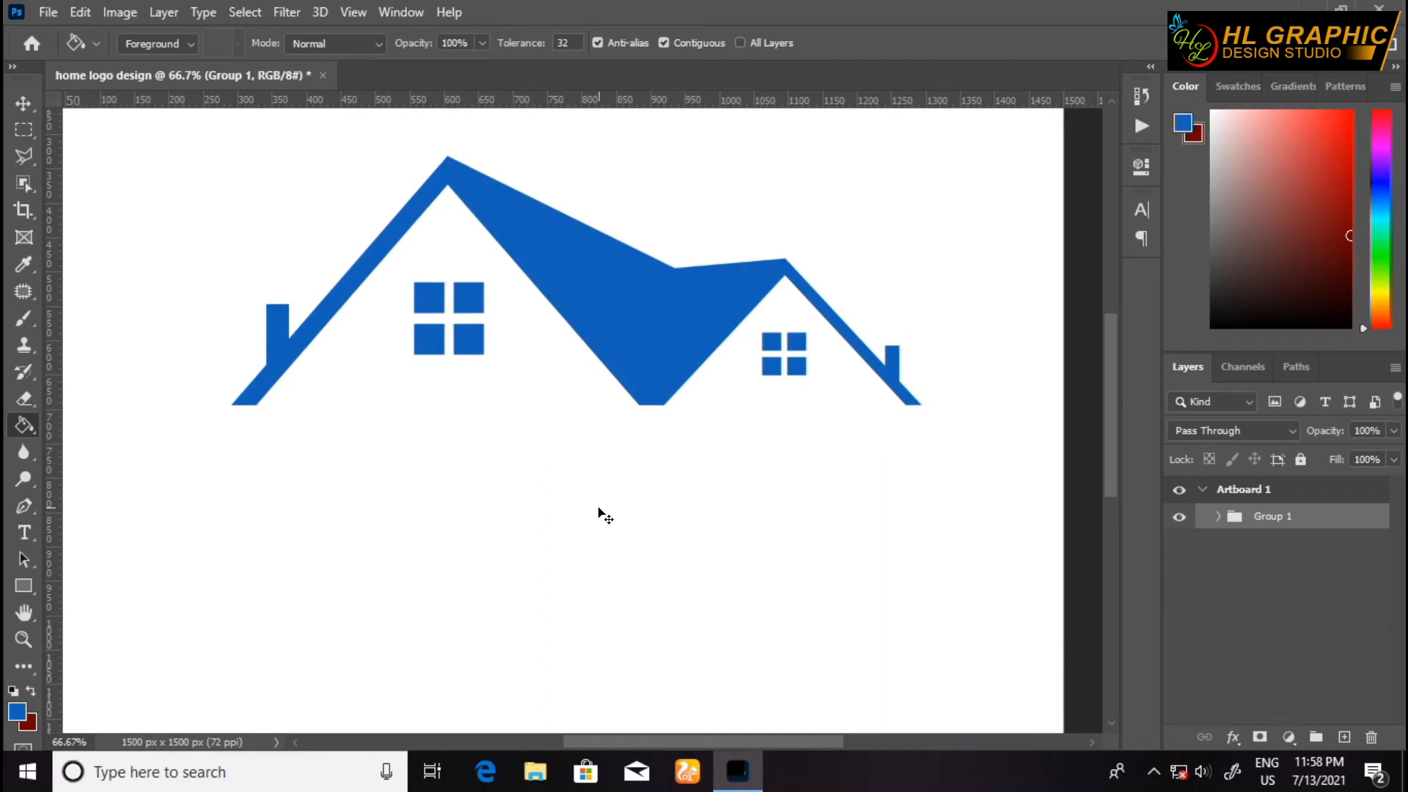
scroll(599, 510, "down", 5)
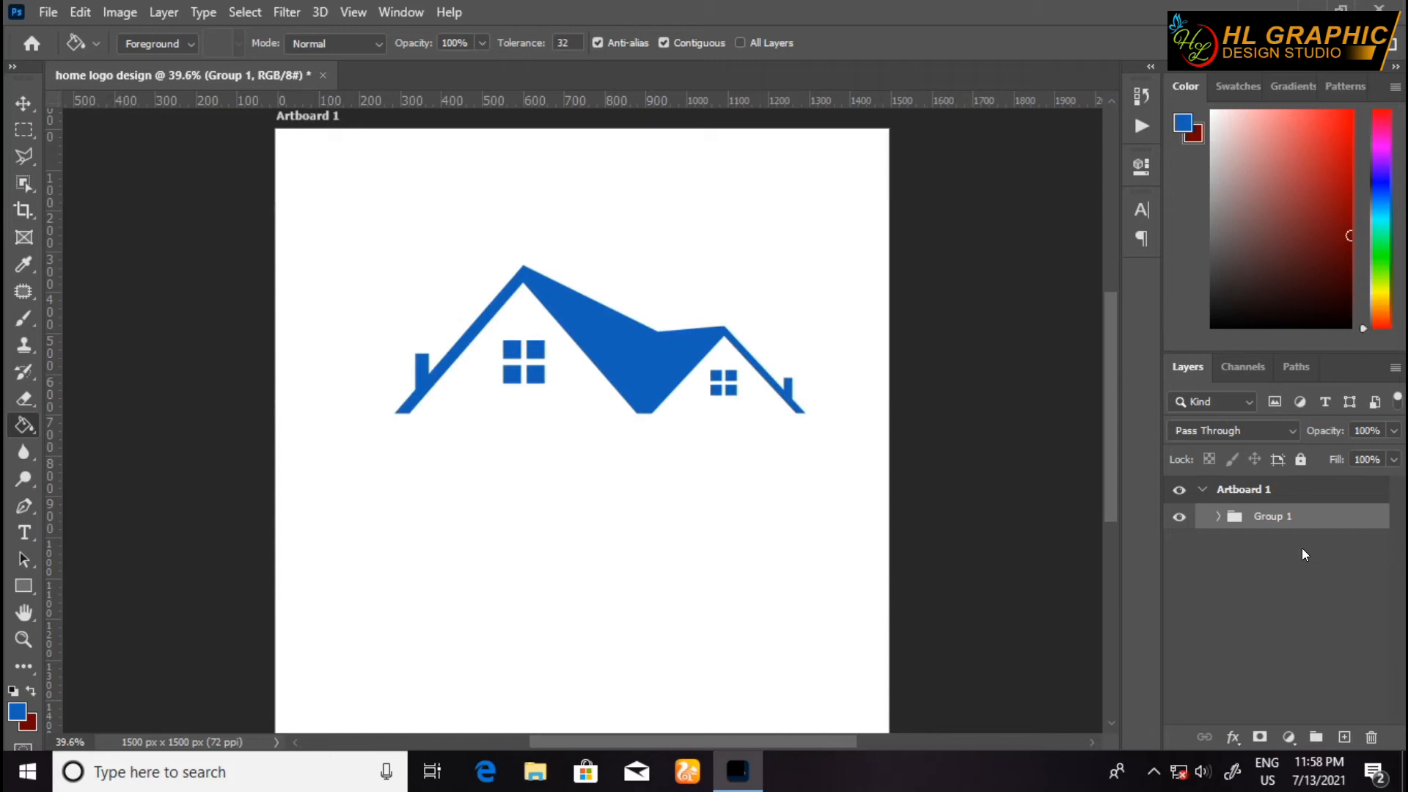
left_click(22, 102)
mouse_move(618, 345)
left_mouse_down()
mouse_move(566, 382)
mouse_move(594, 396)
left_mouse_up()
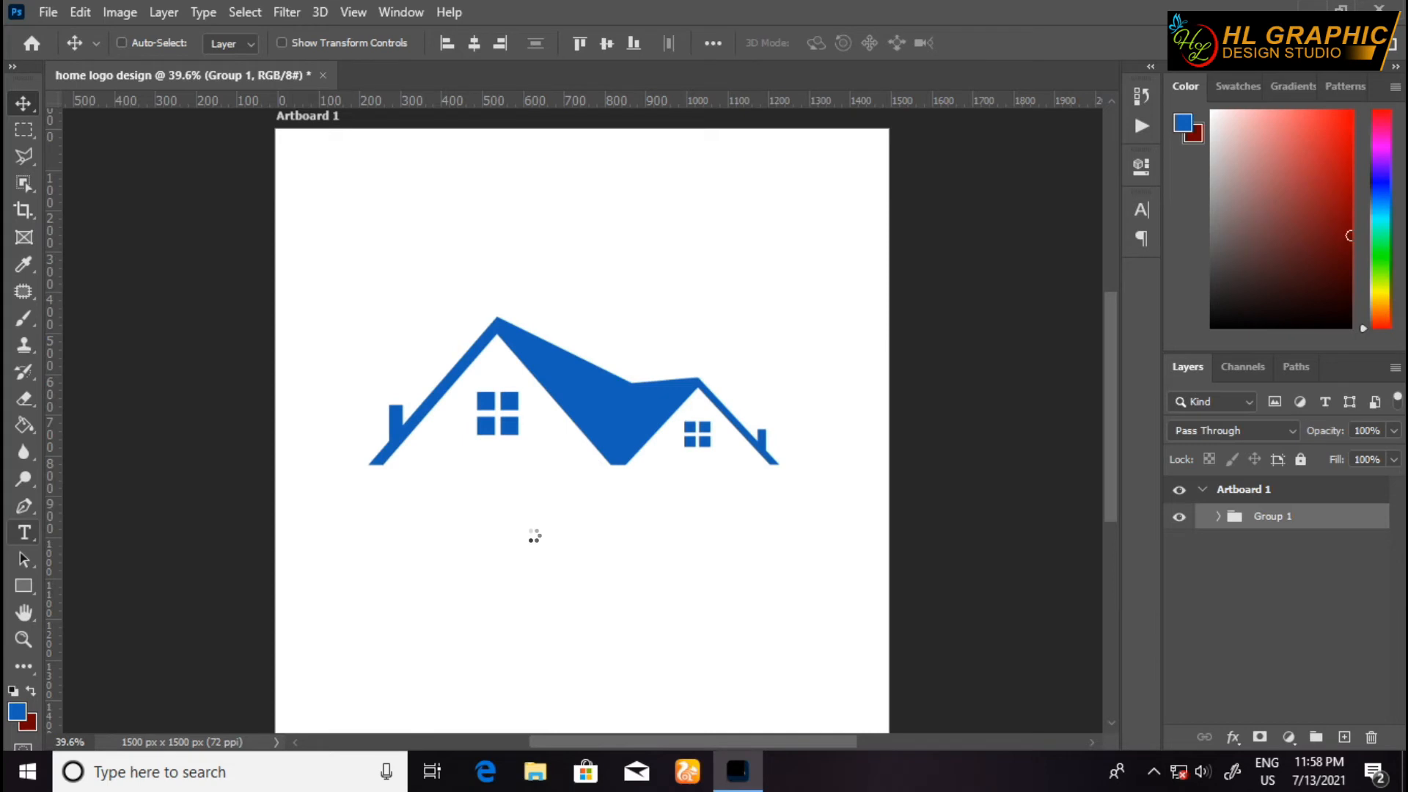
Step: Add the text "HOME LOGO DESIGN" in Arial Bold below the houses
left_click(534, 532)
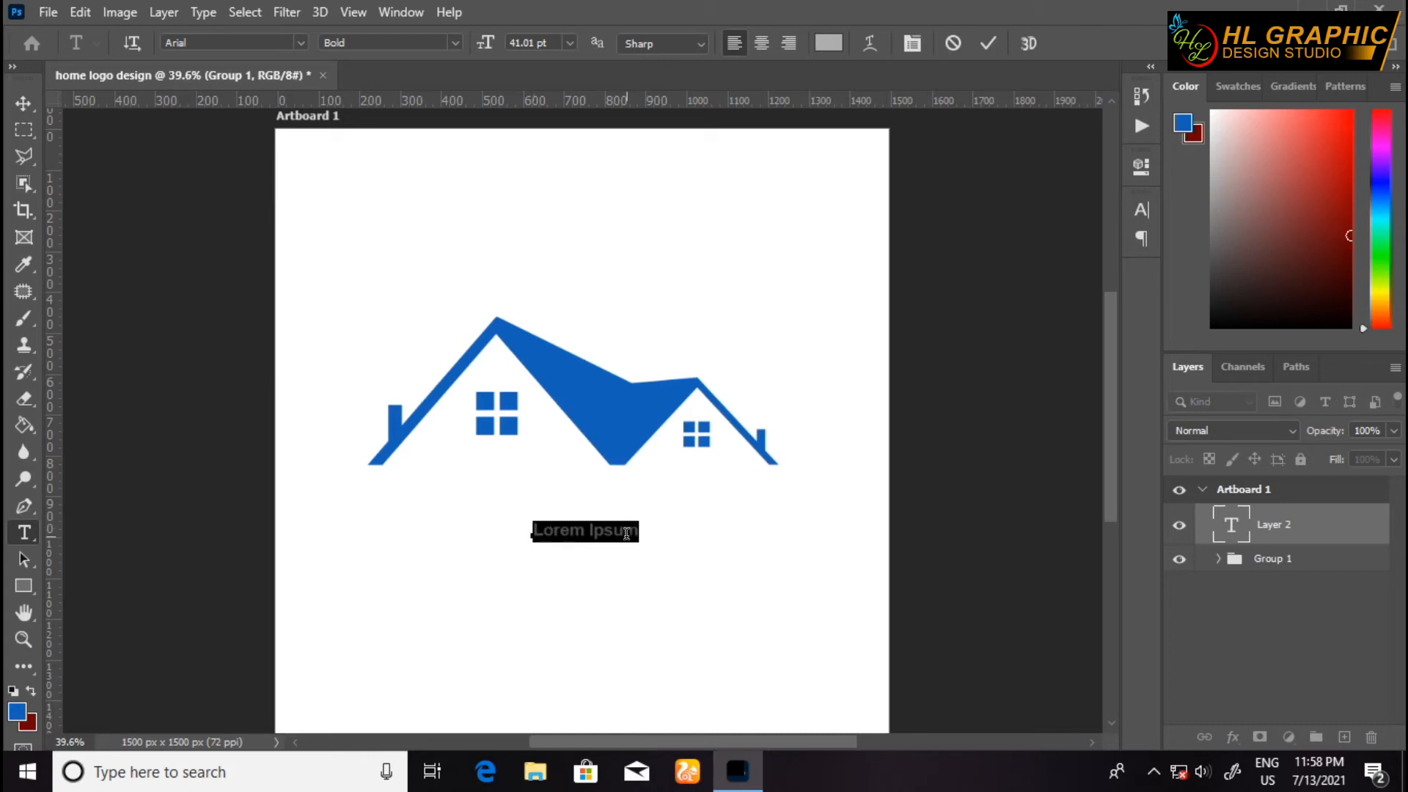
type("HOME")
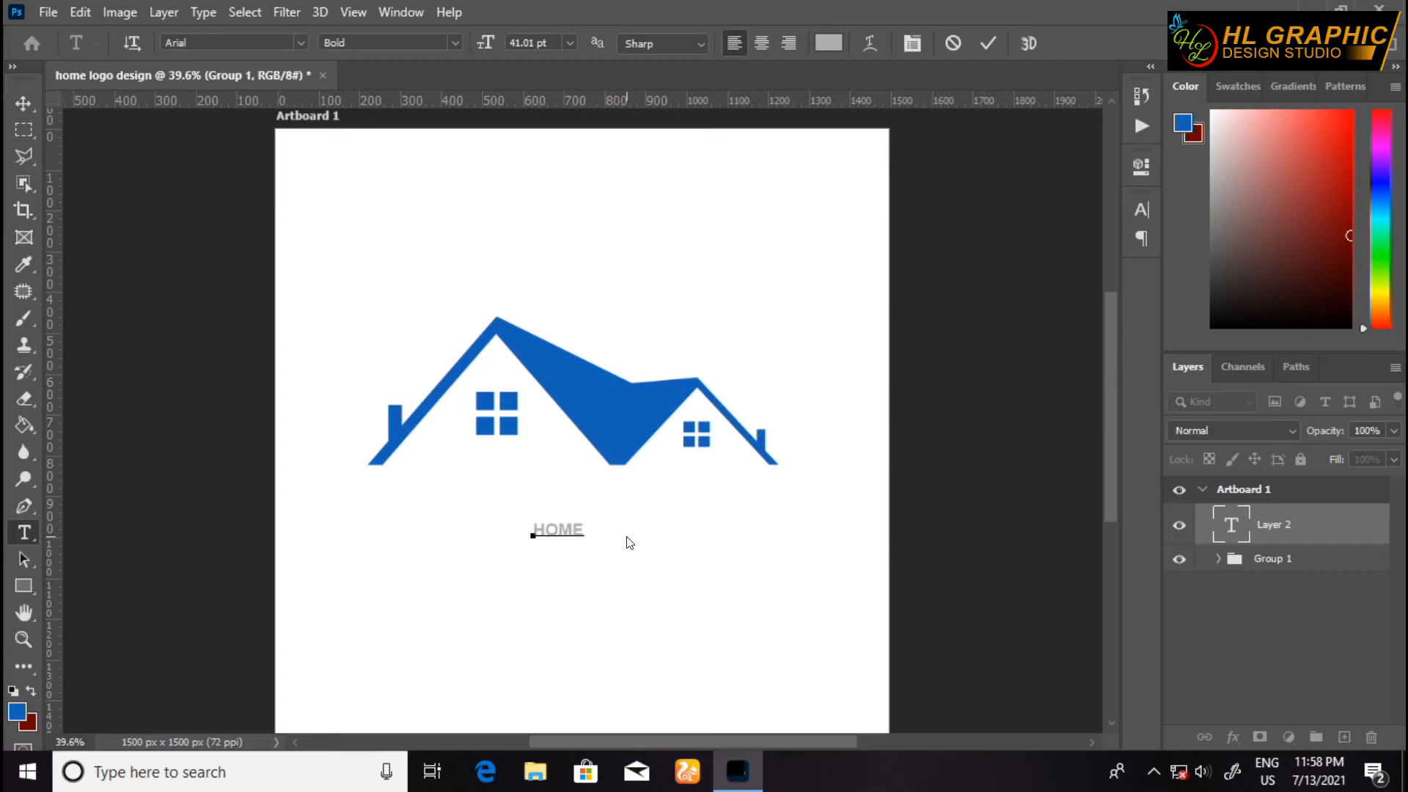
type("     LOGO DESIGN")
Step: Recolour the "HOME LOGO DESIGN" caption to dark red, #620000
left_click_drag(706, 530, 525, 544)
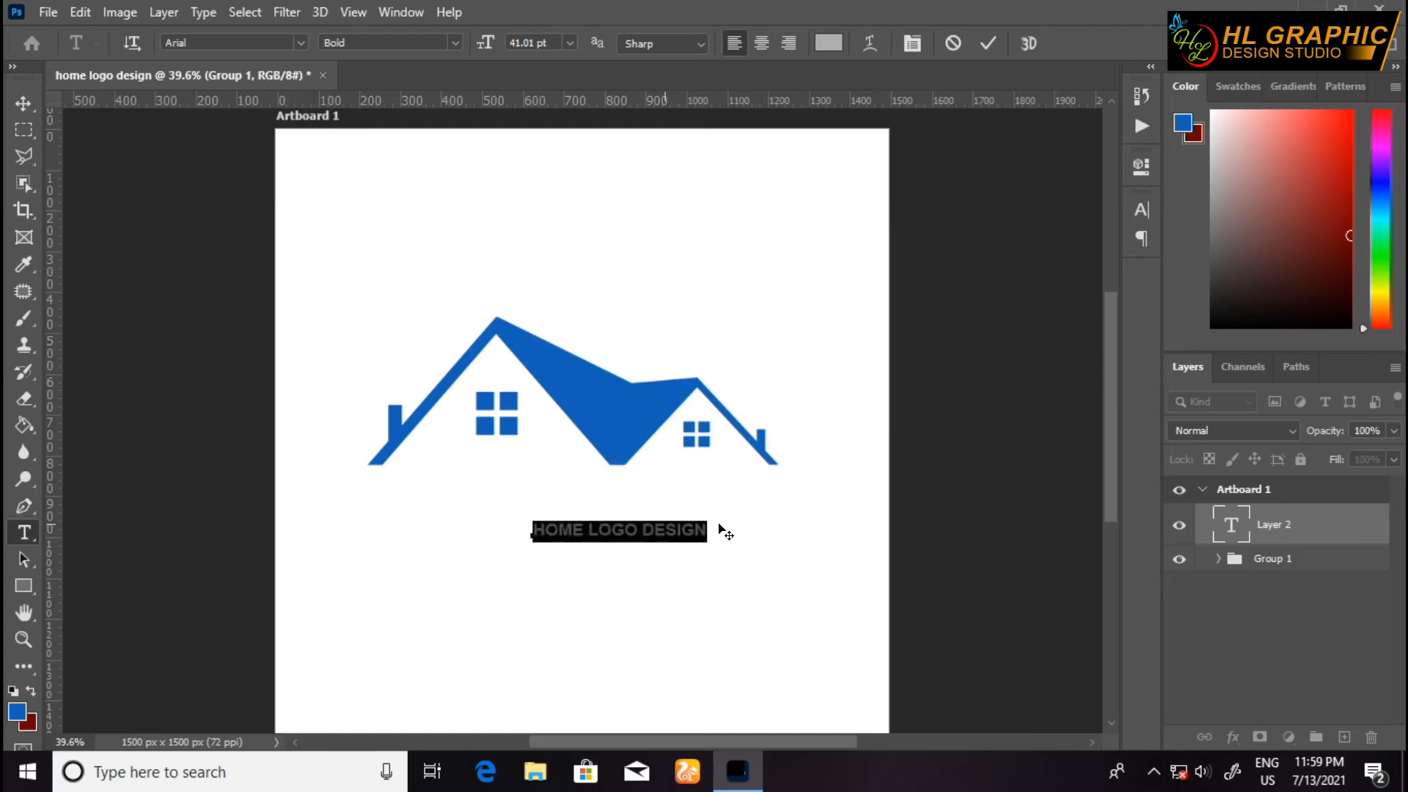
left_click(829, 42)
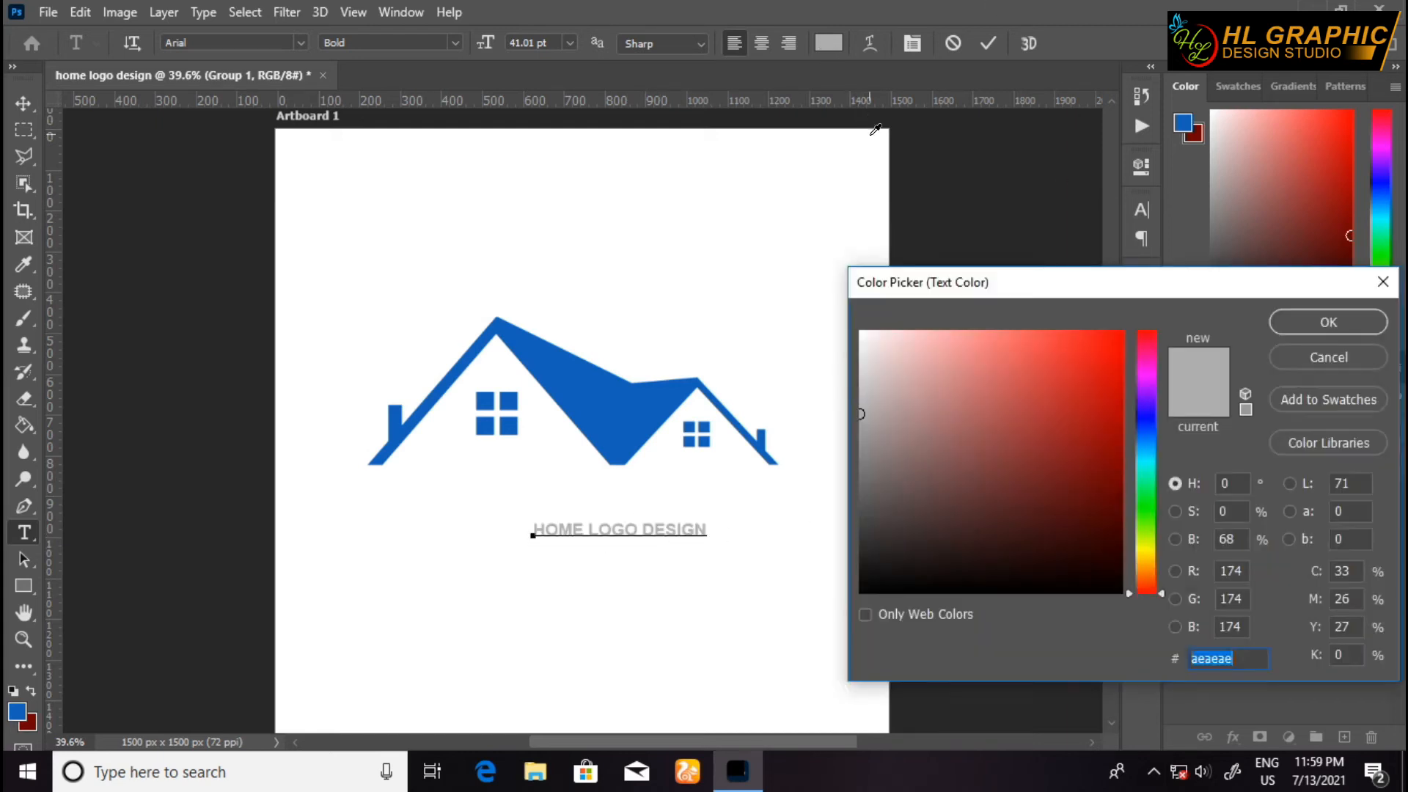
left_click(1102, 434)
mouse_move(1102, 435)
left_mouse_down()
mouse_move(1120, 437)
mouse_move(1120, 488)
mouse_move(1147, 493)
left_mouse_up()
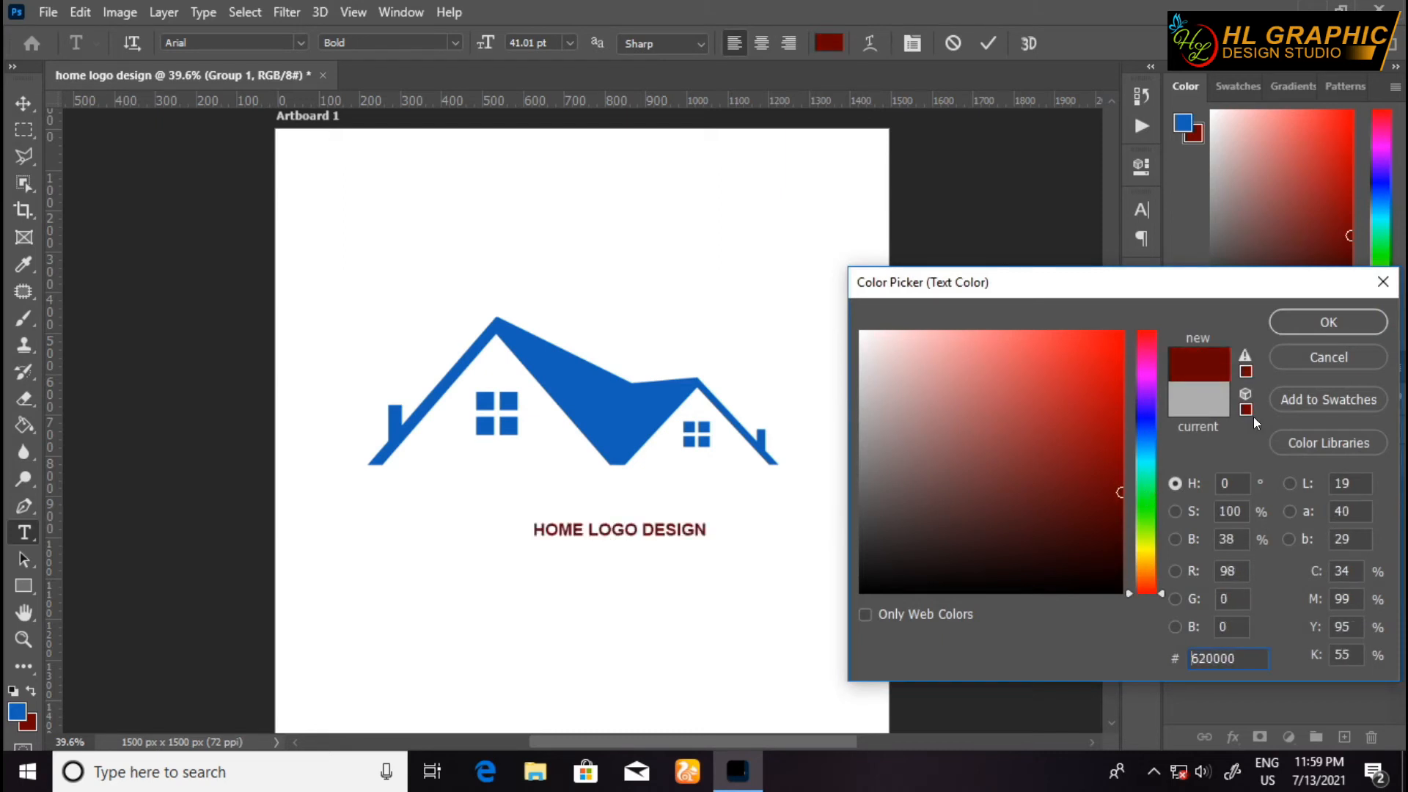
left_click(1308, 324)
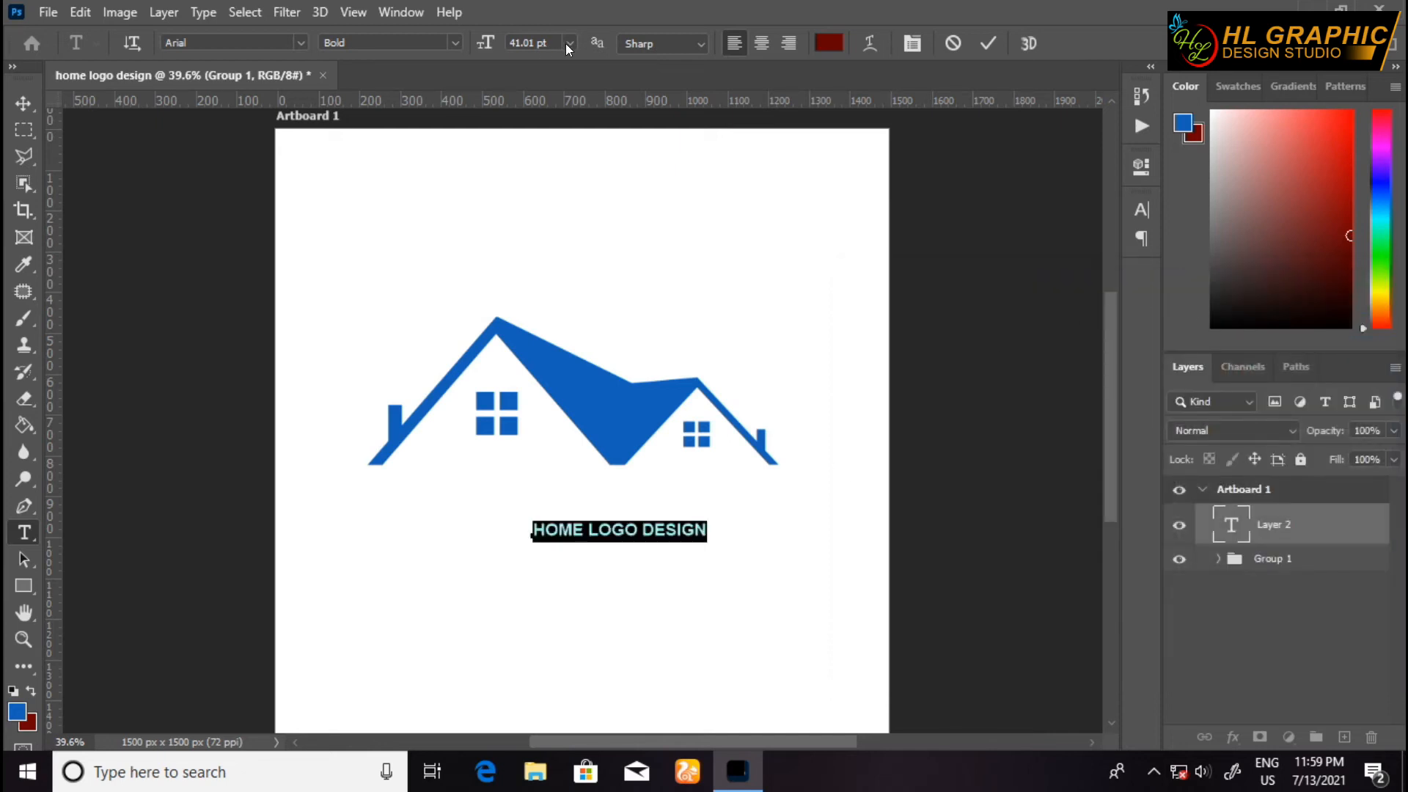
Step: Enlarge the caption to 98 pt and place it directly beneath the houses, spanning their full width
scroll(552, 44, "up", 14)
scroll(553, 44, "up", 15)
scroll(552, 44, "up", 7)
left_click_drag(623, 586, 537, 585)
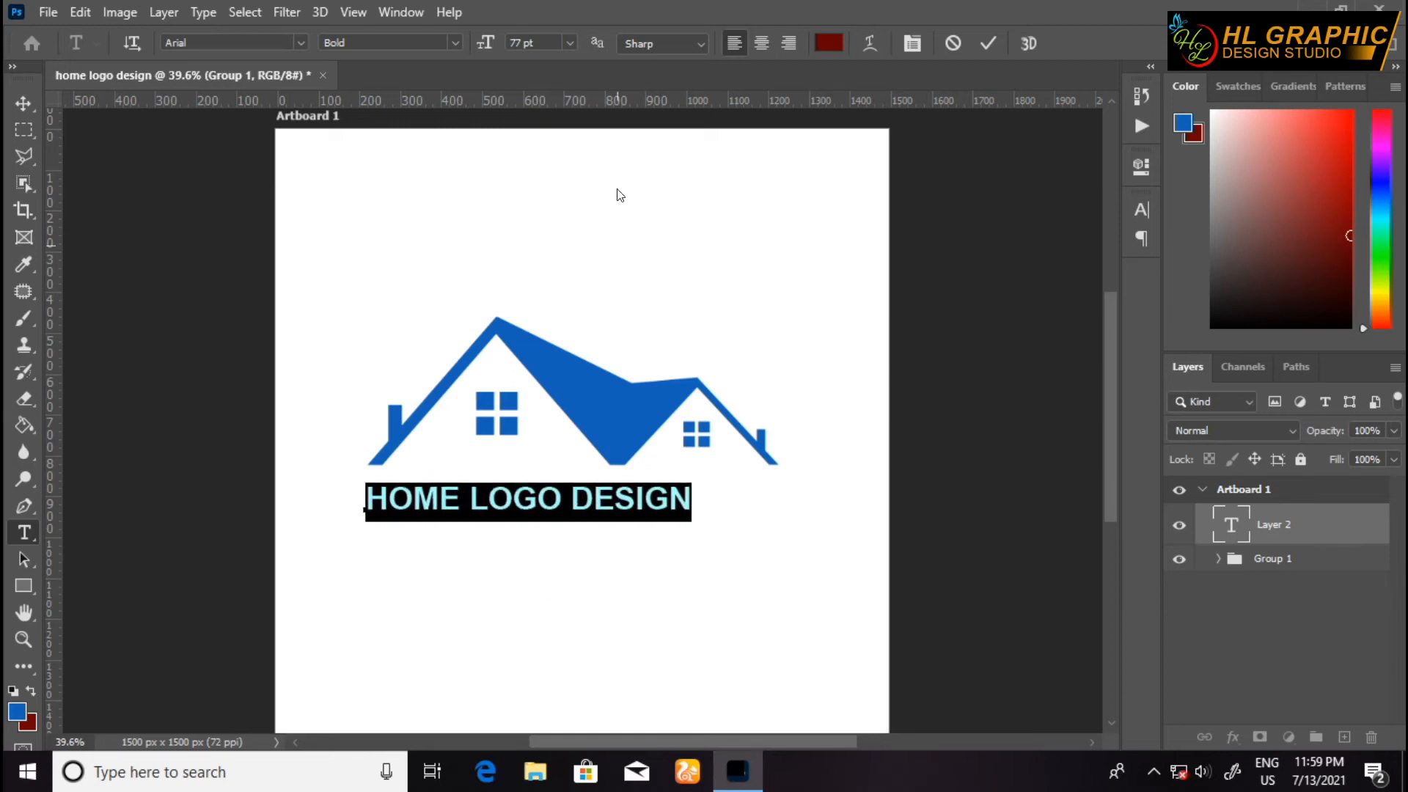
scroll(537, 43, "up", 16)
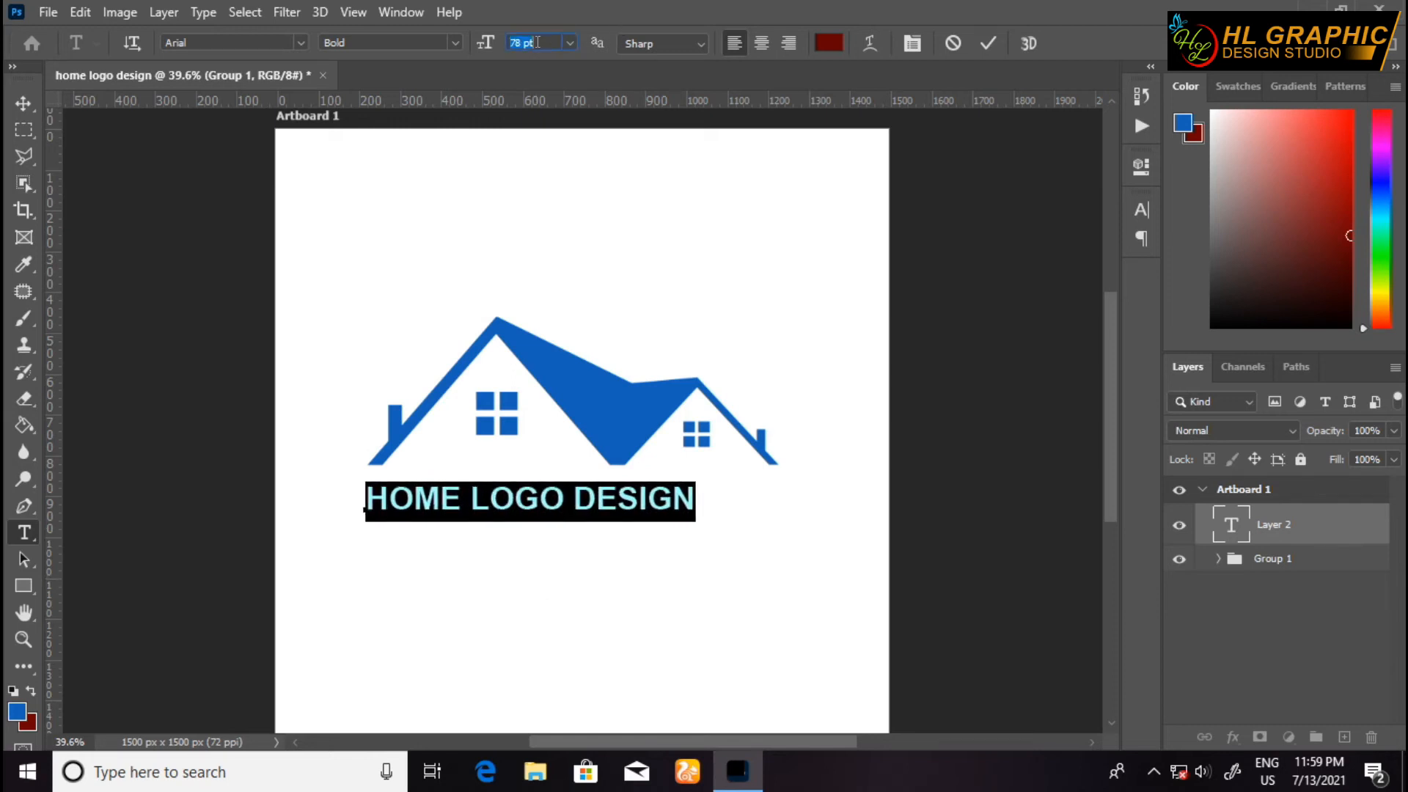
scroll(537, 42, "up", 5)
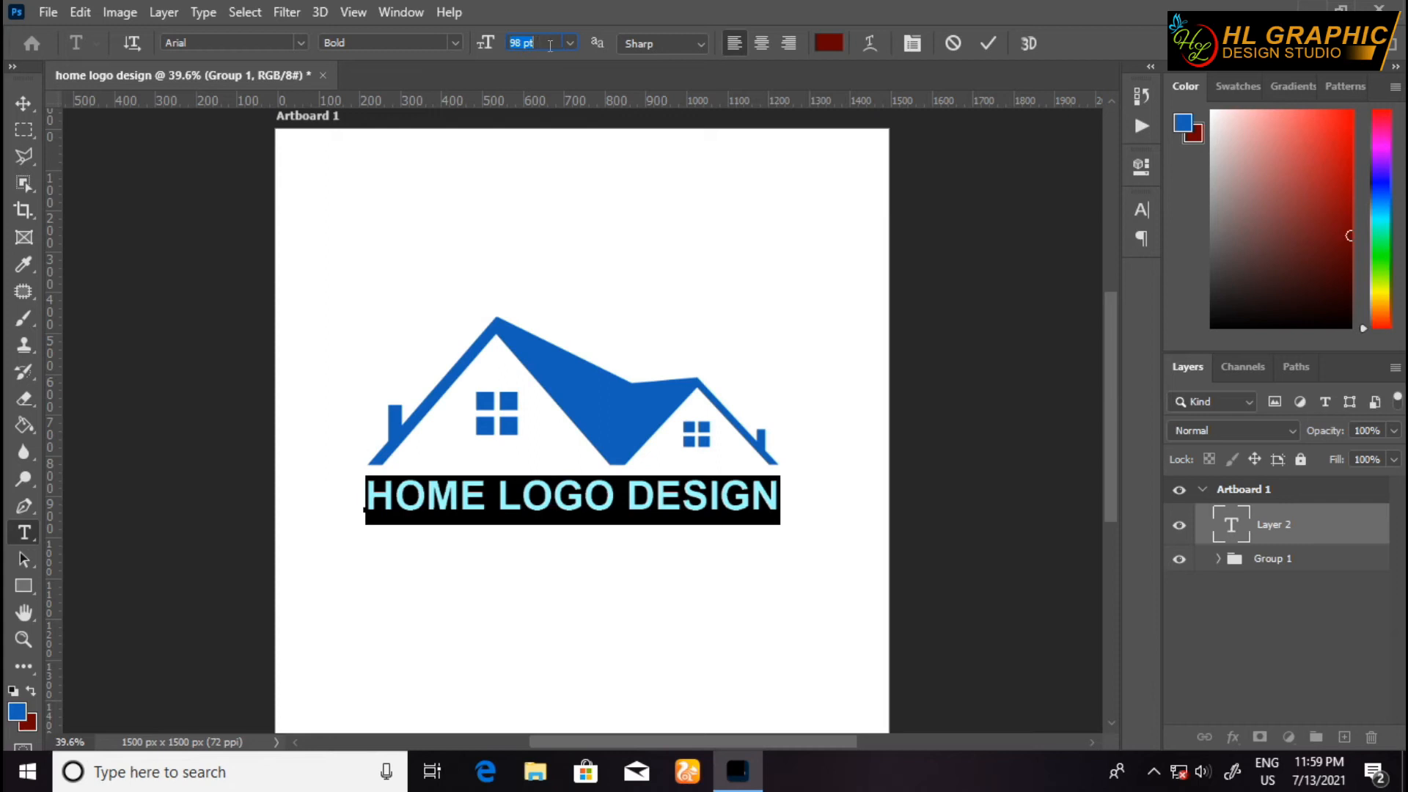
key("Return")
left_click_drag(621, 576, 621, 575)
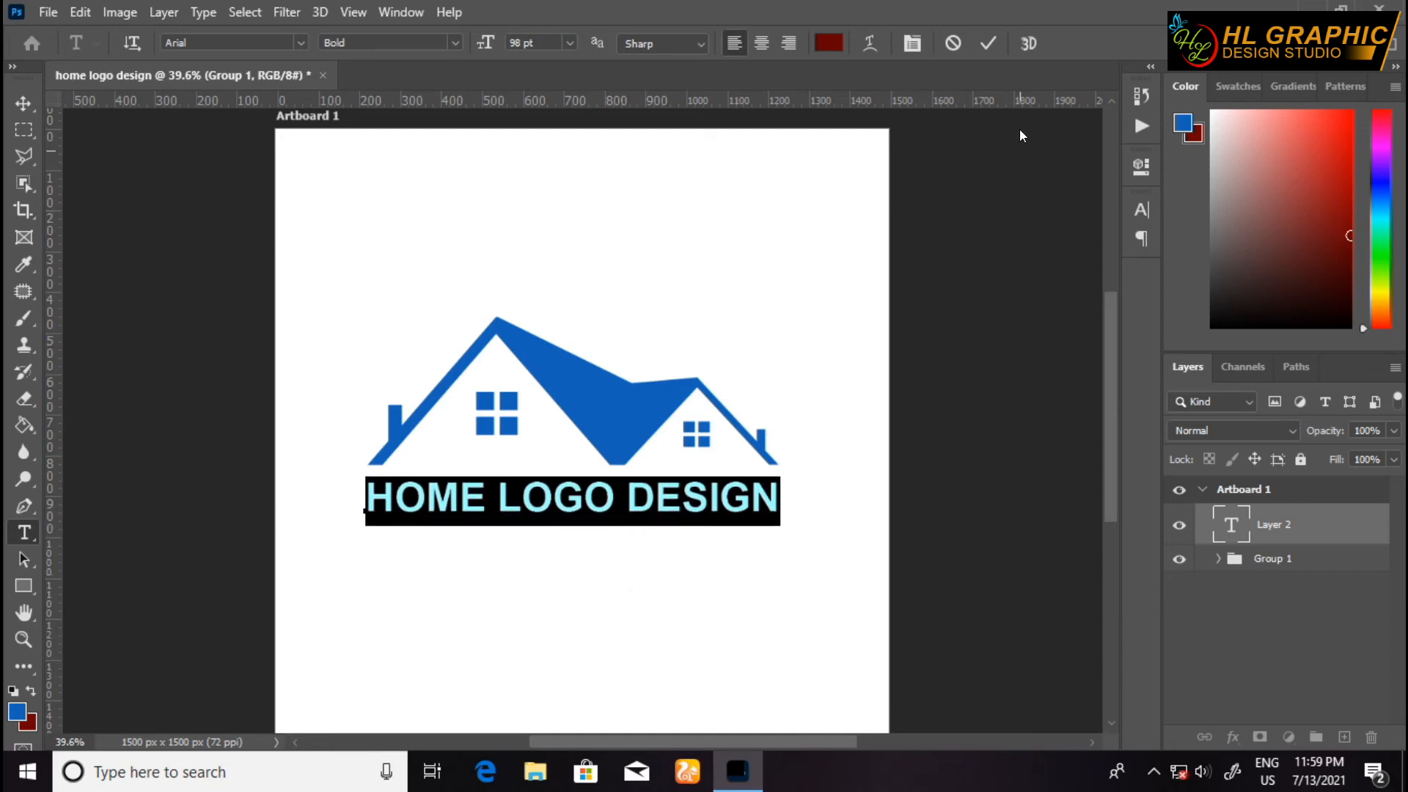
left_click(986, 44)
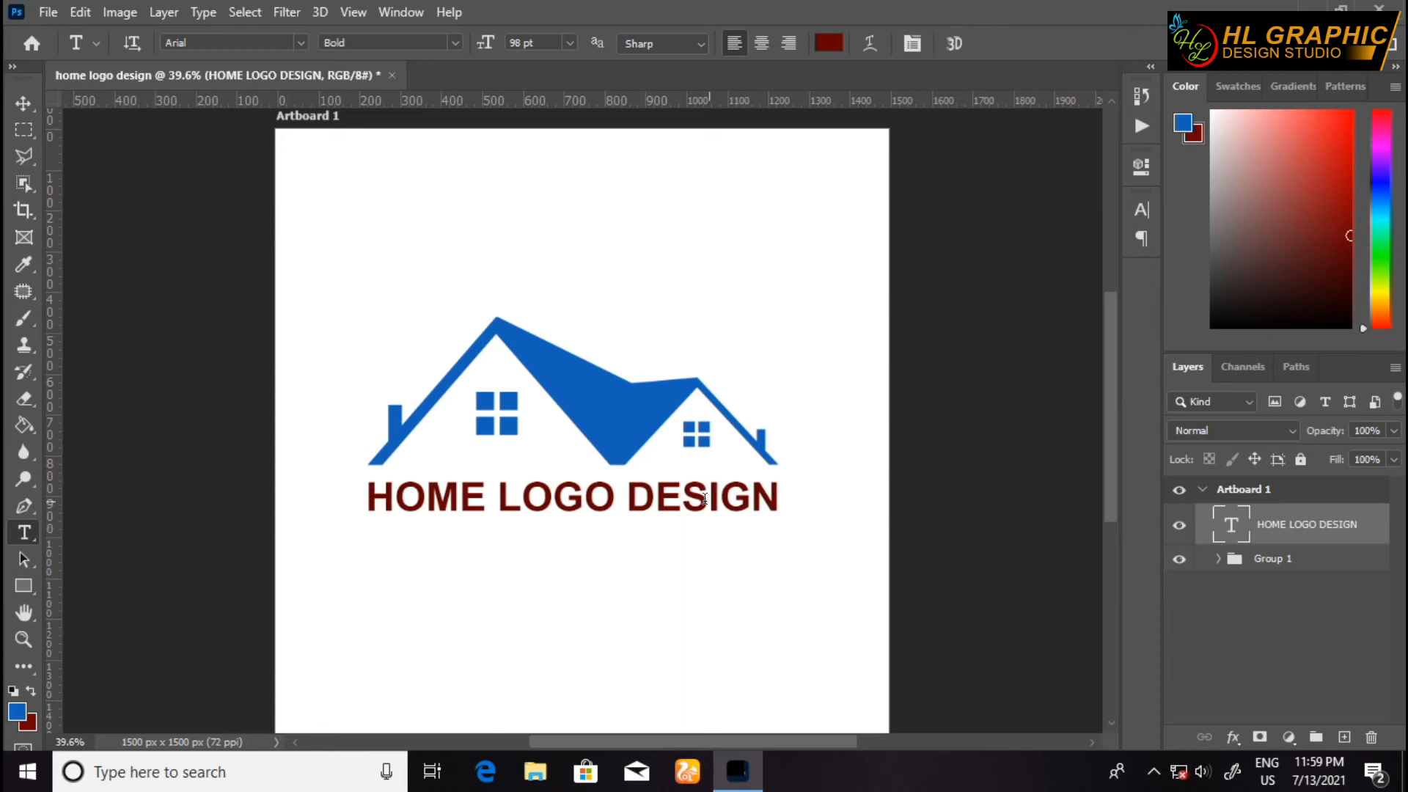
Step: Nudge the caption slightly right and down under the houses with the Move tool
left_click(23, 105)
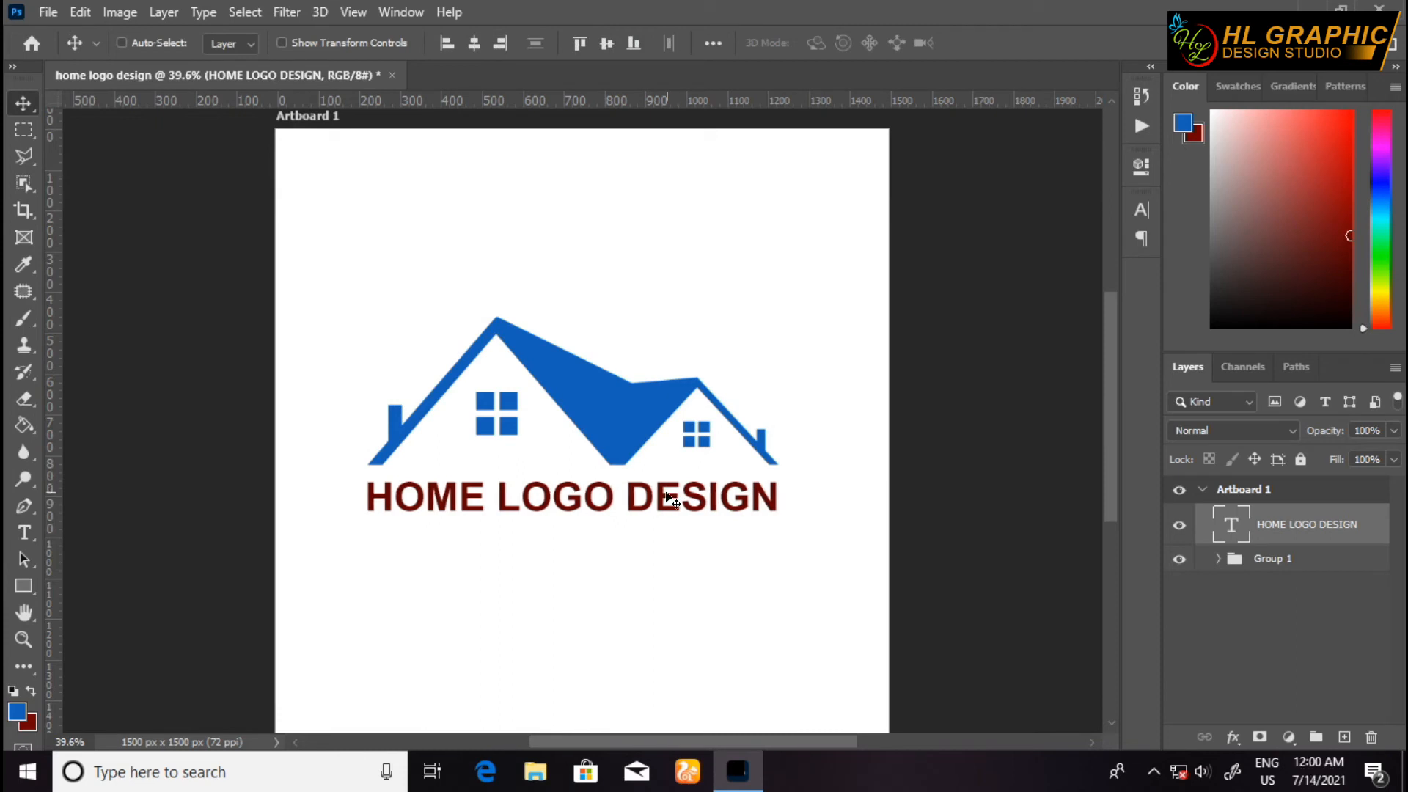
key("Right")
key("Right")
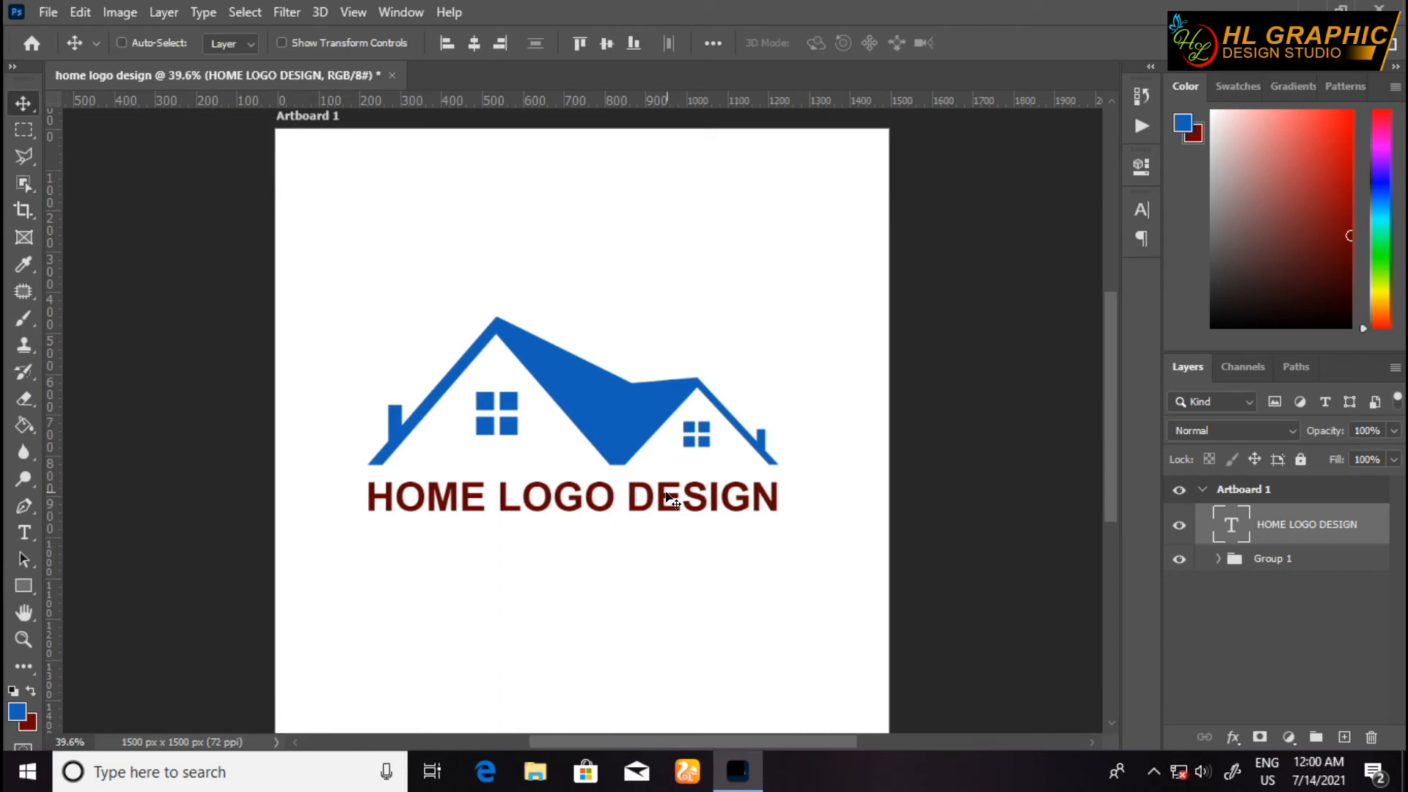
key("Down")
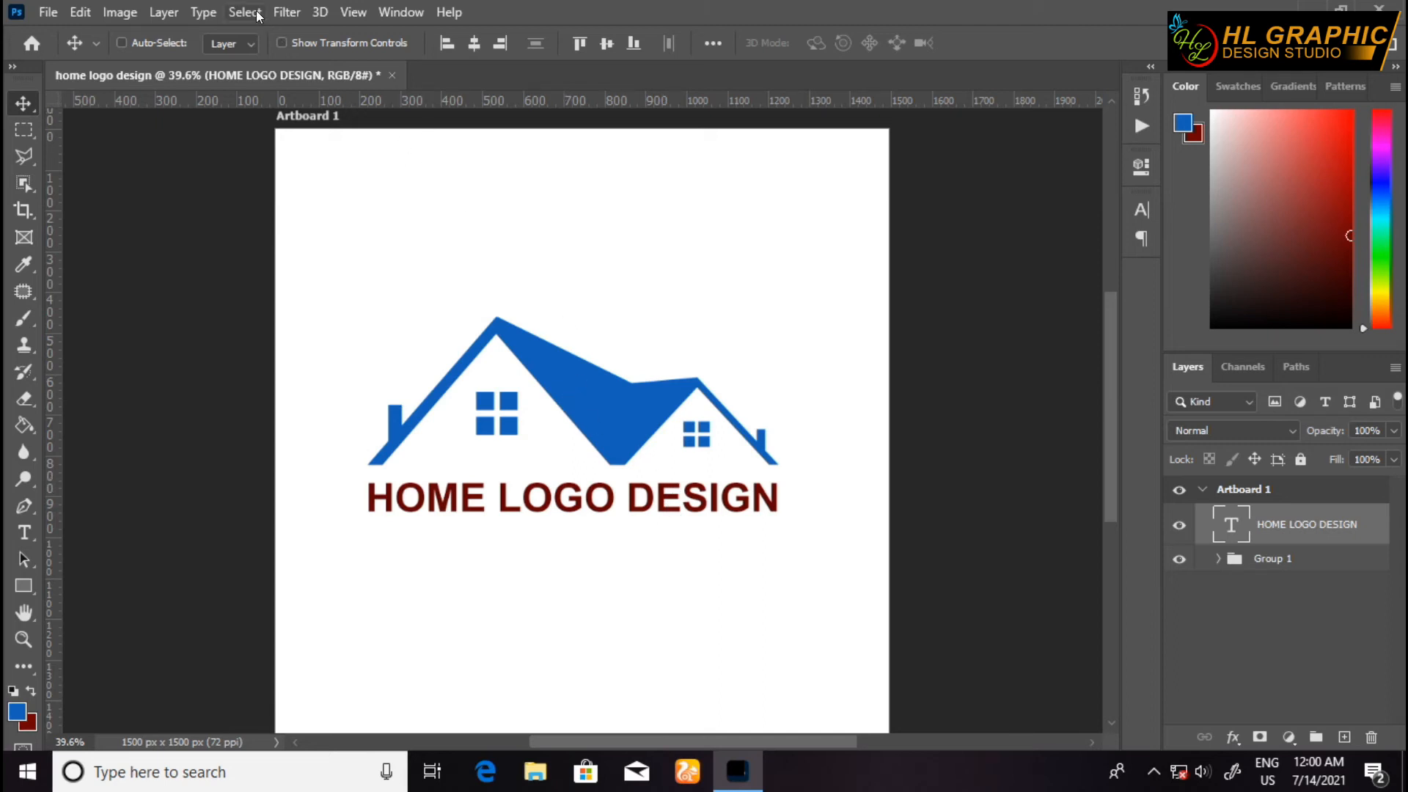
Step: Add a vertical guide at 50% of the artboard
left_click(355, 11)
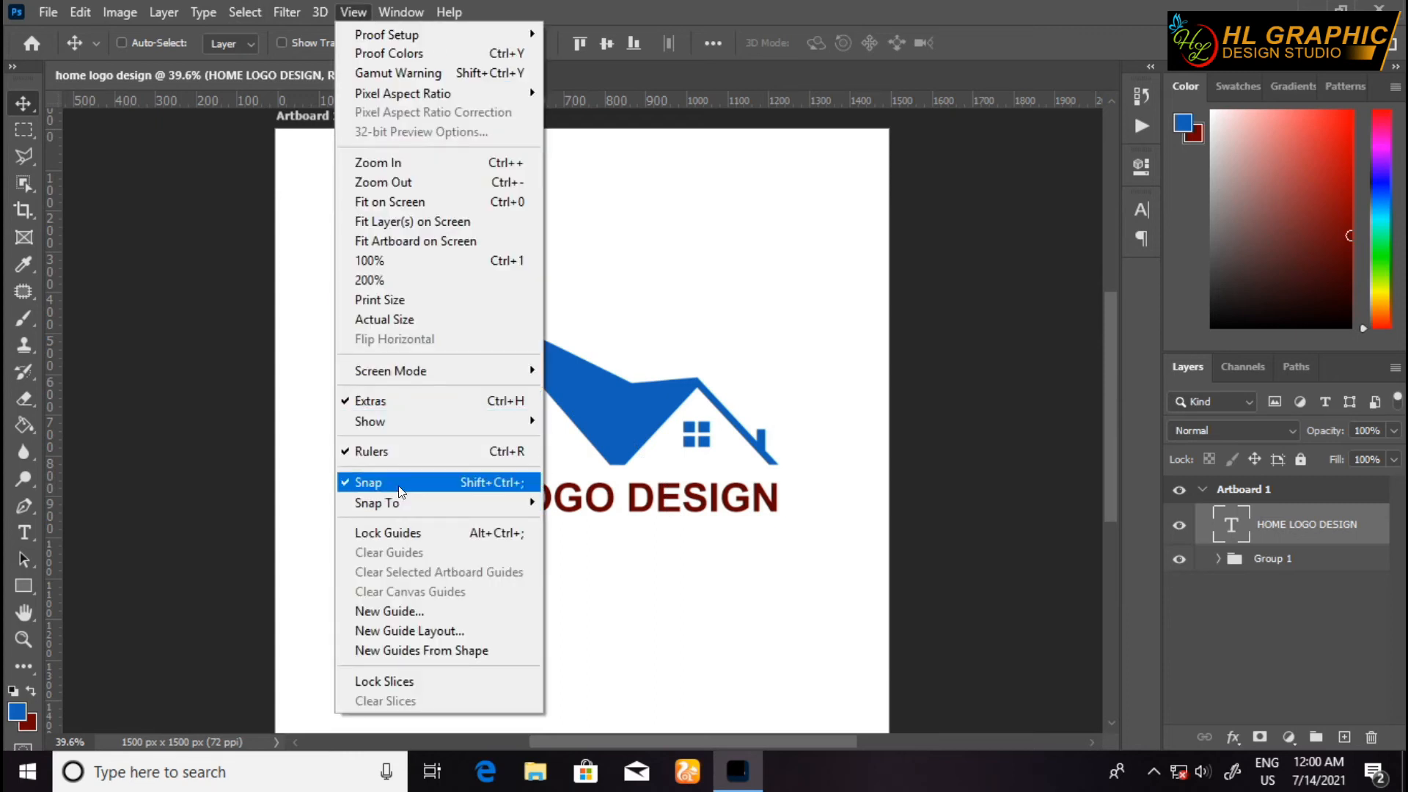
left_click(392, 619)
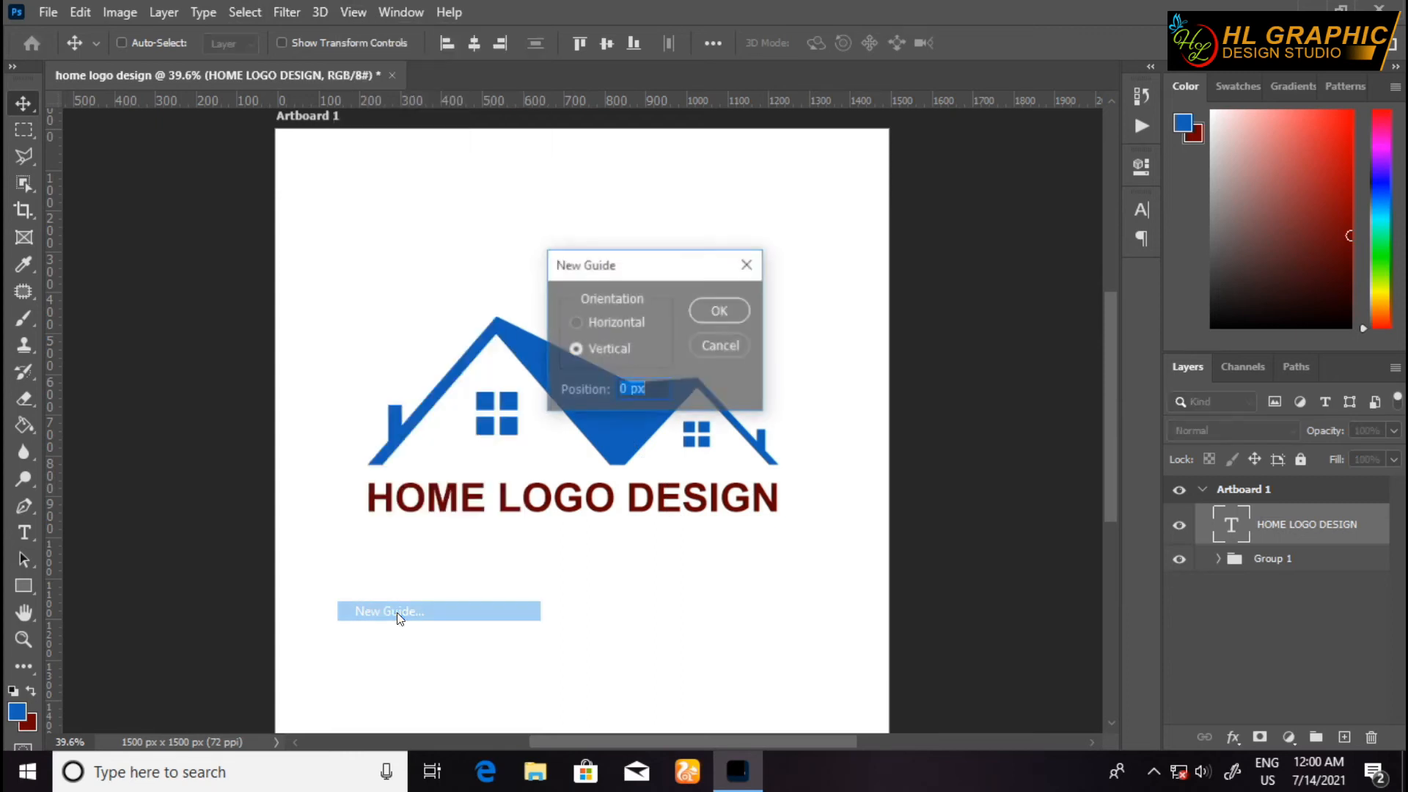
type("50%")
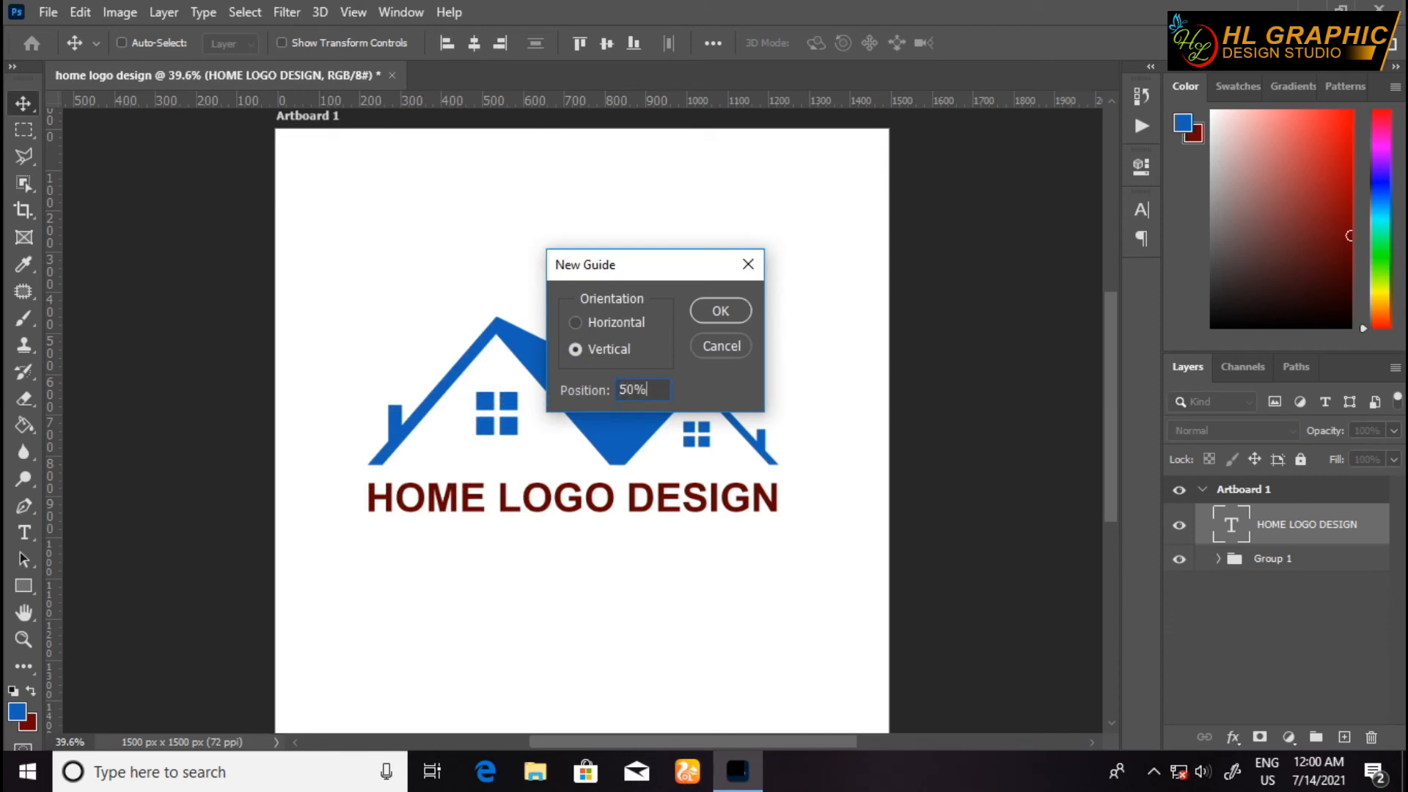
left_click(716, 314)
Step: Add a horizontal guide at 50% of the artboard
left_click(353, 11)
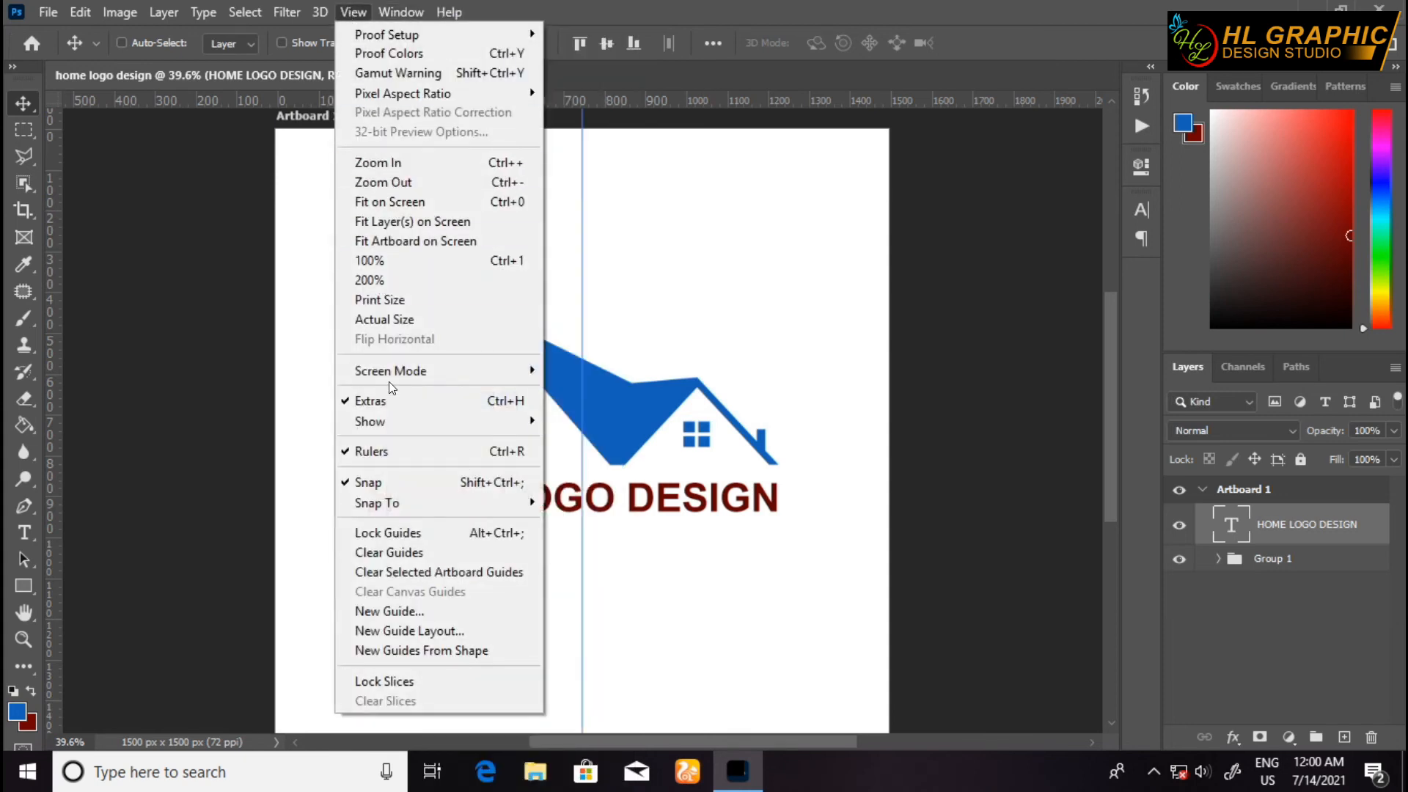
left_click(407, 609)
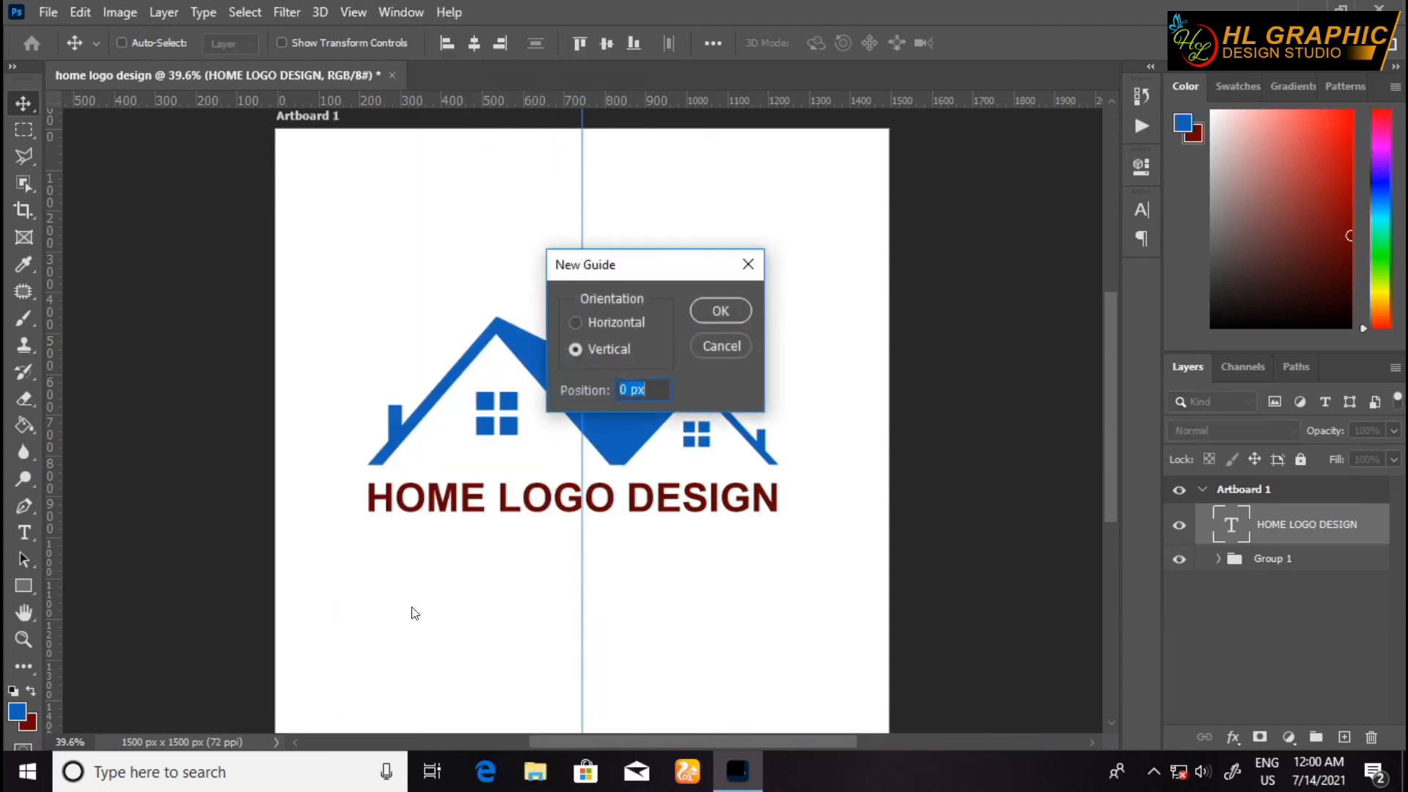
left_click(578, 322)
left_click_drag(649, 392, 586, 385)
type("50%")
left_click(707, 315)
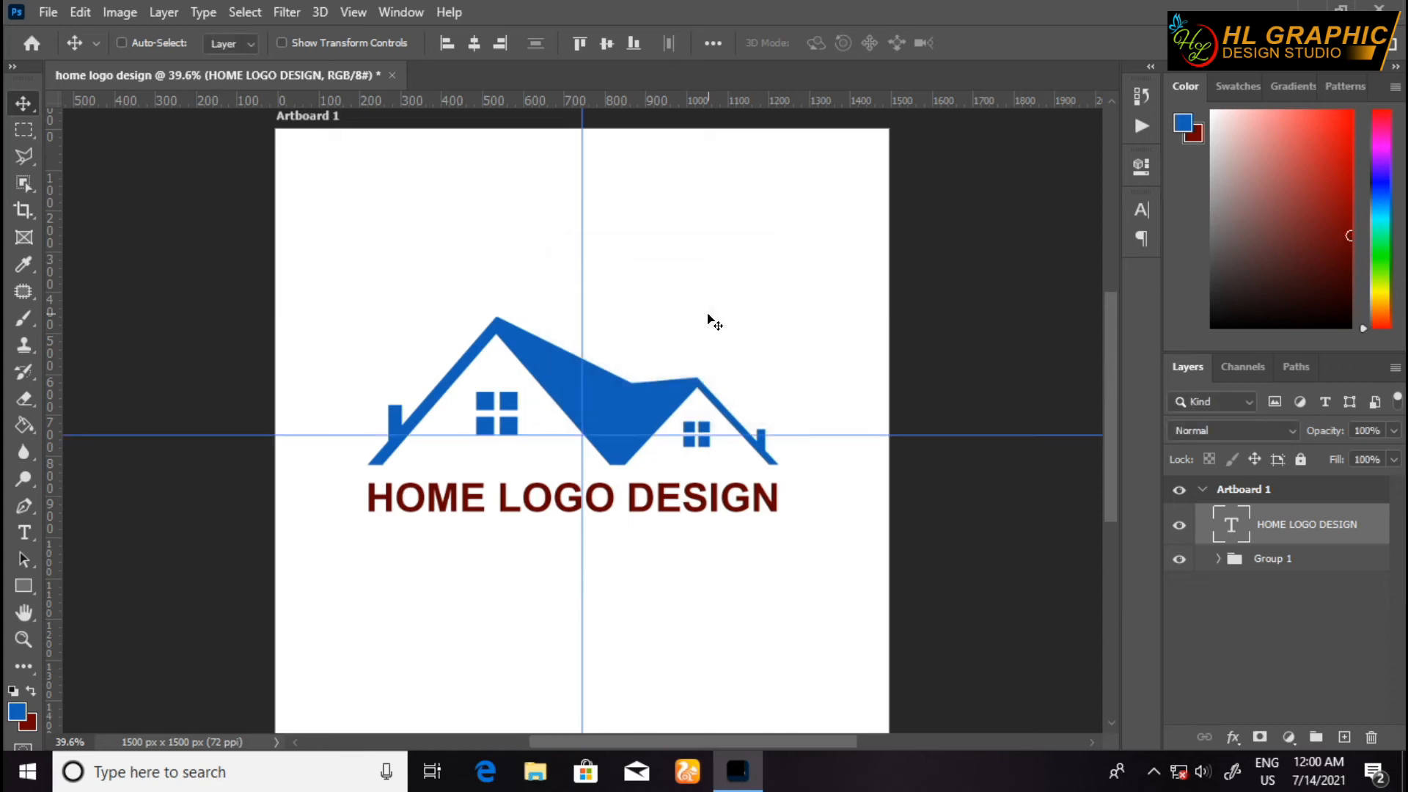
Step: Centre the caption on the vertical guide and set it just below the bottom edge of the houses
left_click_drag(614, 411, 623, 408)
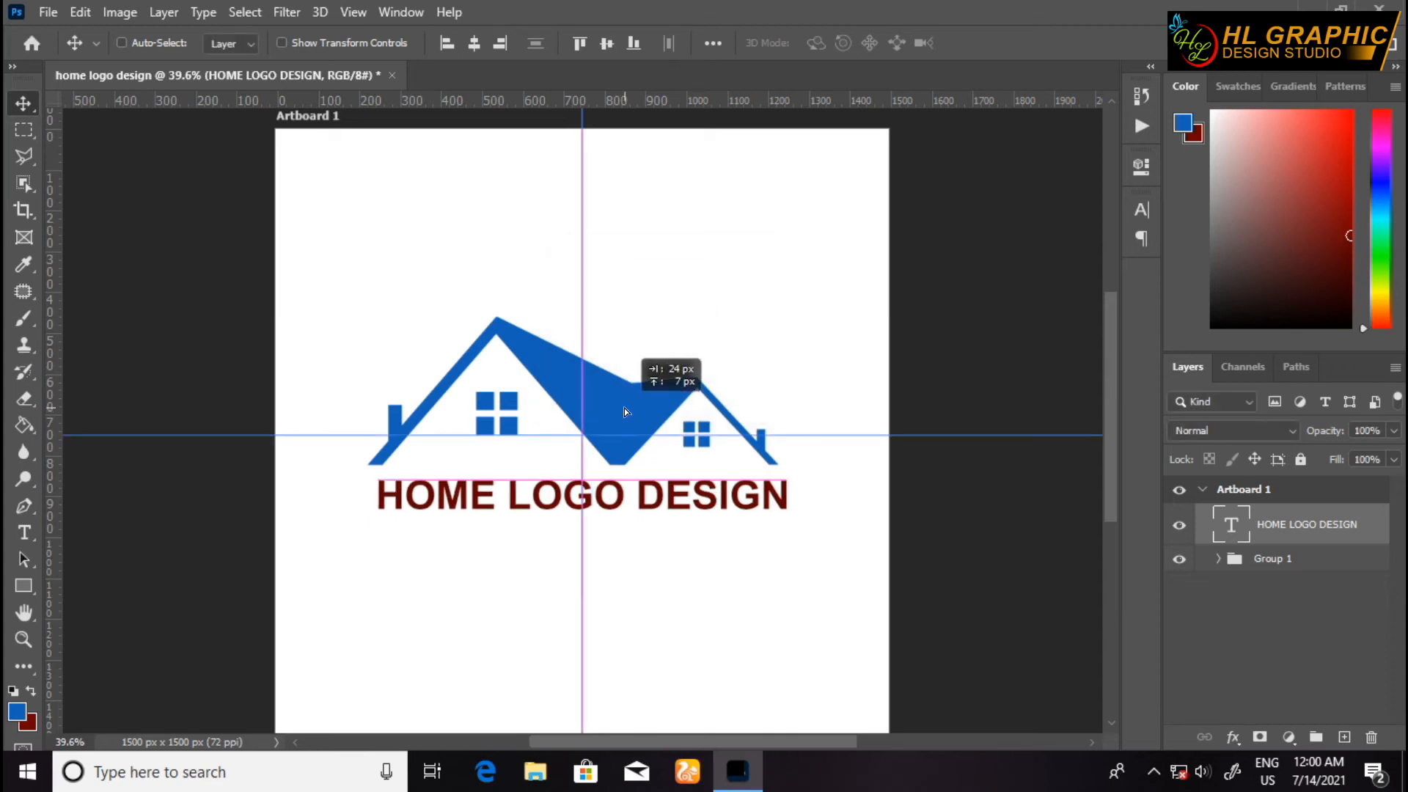
left_click_drag(624, 408, 605, 508)
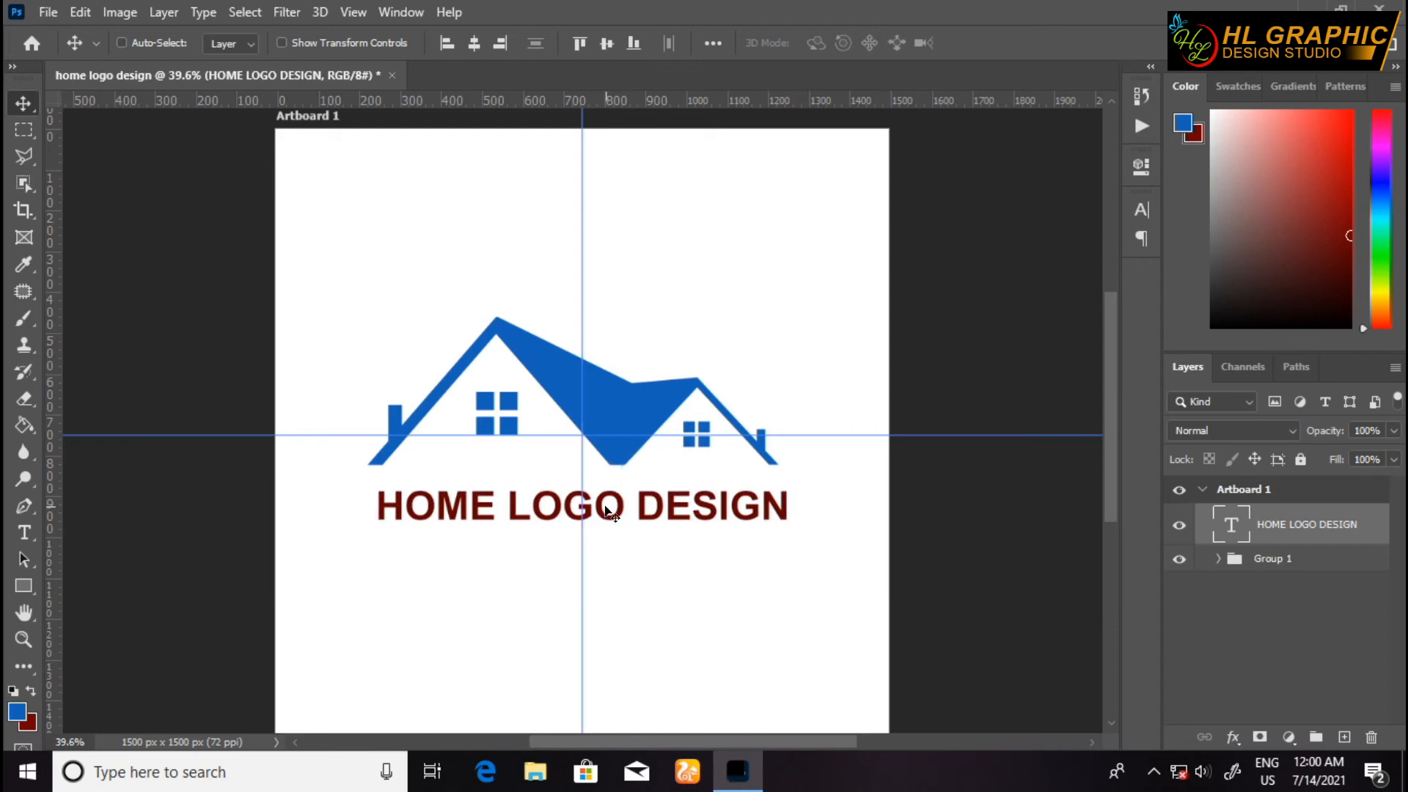
key("Up")
key("Up")
key("Up")
key("Up")
key("Up")
key("Up")
key("Up")
key("Up")
key("Up")
key("Up")
key("Up")
key("Up")
key("Up")
key("Up")
key("Up")
key("Up")
key("Up")
key("Up")
key("Up")
key("Up")
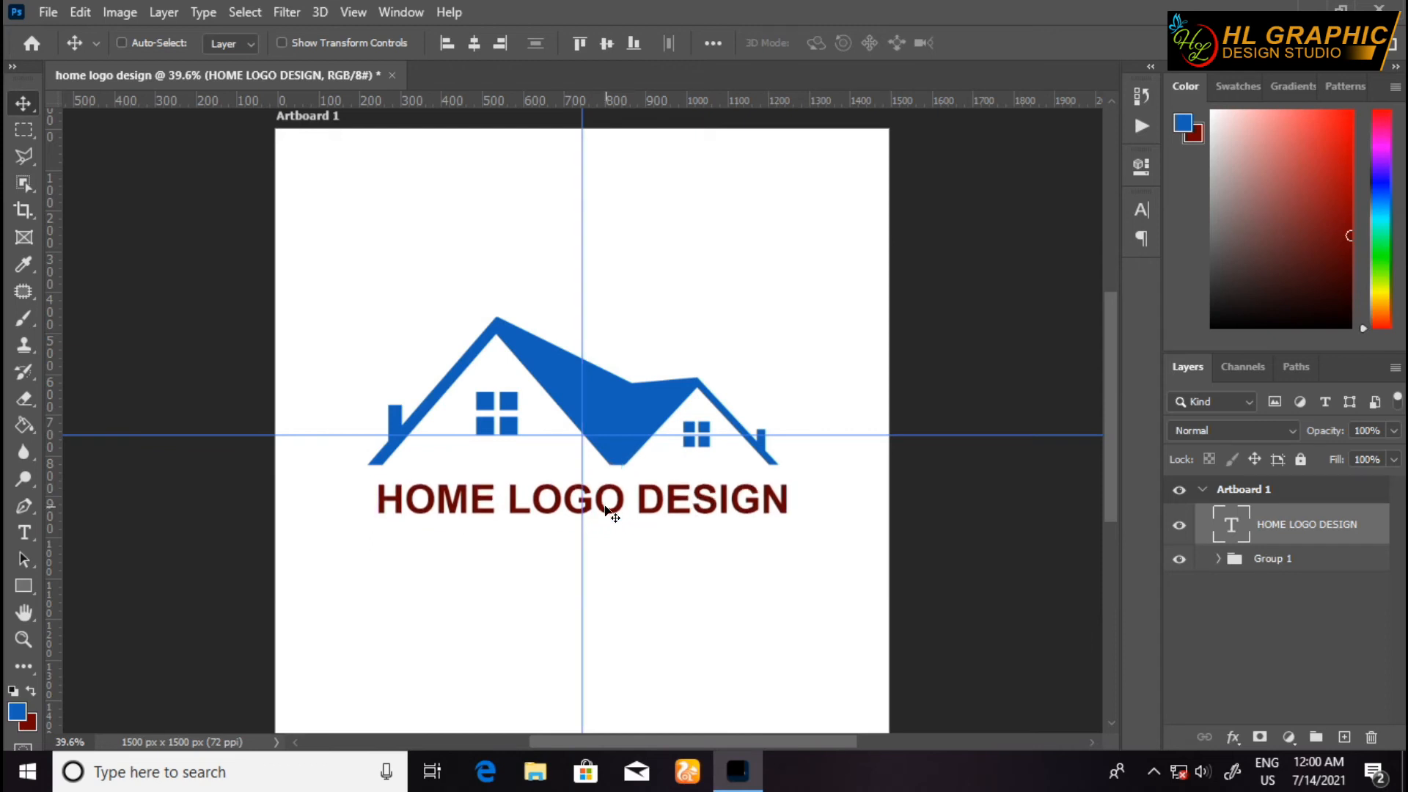
key("Up")
key("Up")
key("Up")
key("Up")
key("Up")
key("Up")
key("Up")
key("Up")
key("Up")
key("Up")
key("Up")
key("Up")
key("Up")
key("Up")
key("Up")
key("Up")
key("Up")
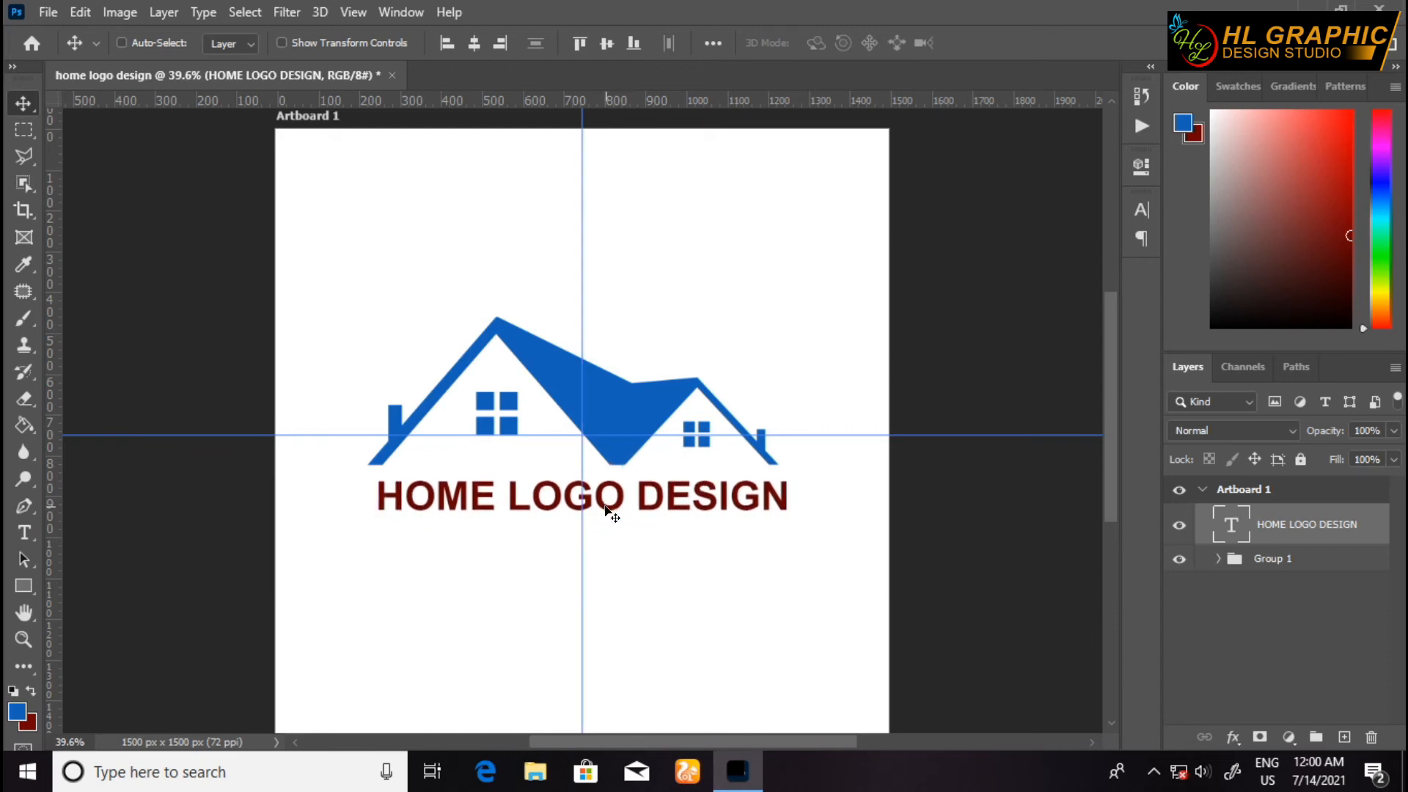
Step: Move the house group right to centre it over the caption, and align both layers by their horizontal centres
left_click(1296, 564)
left_click_drag(601, 394, 619, 401)
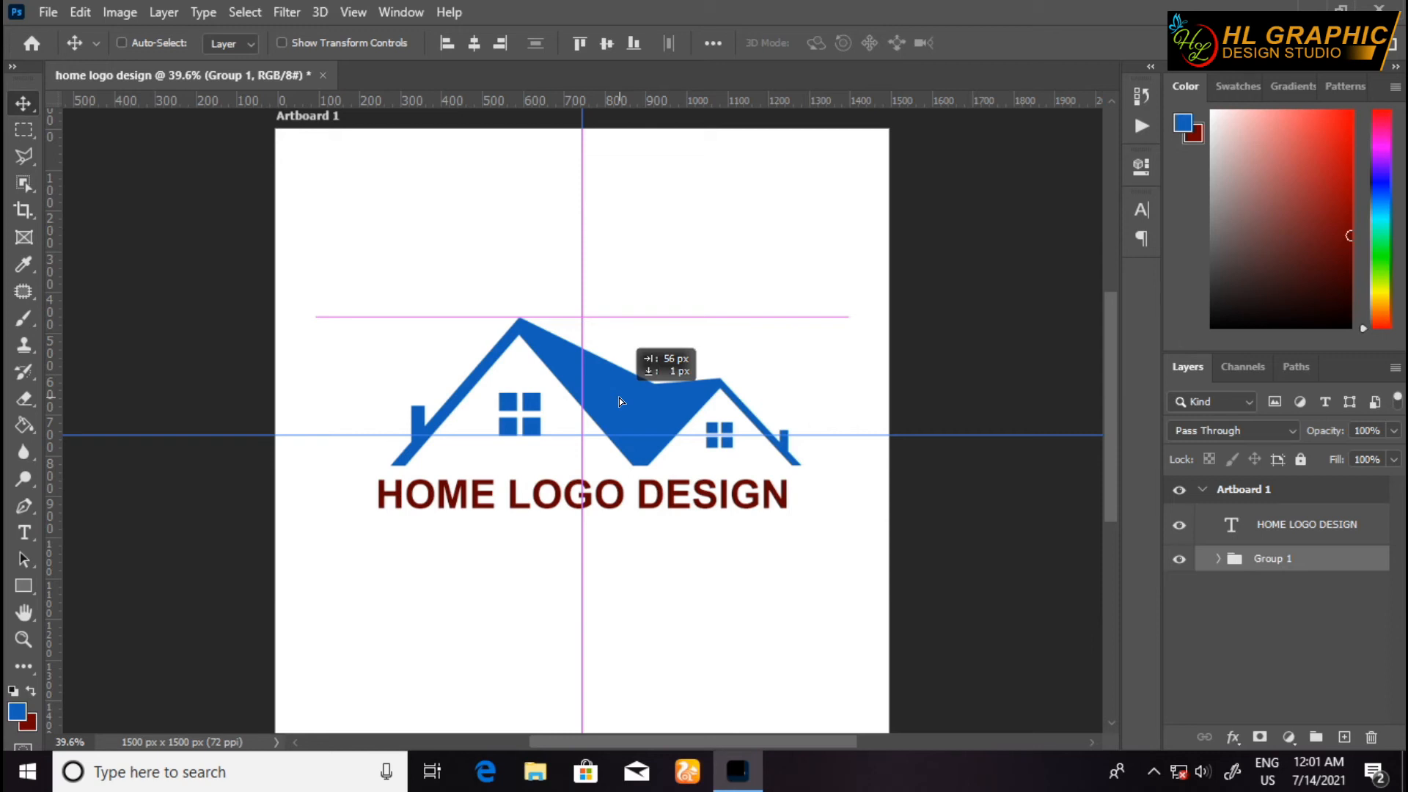
left_click_drag(619, 397, 604, 398)
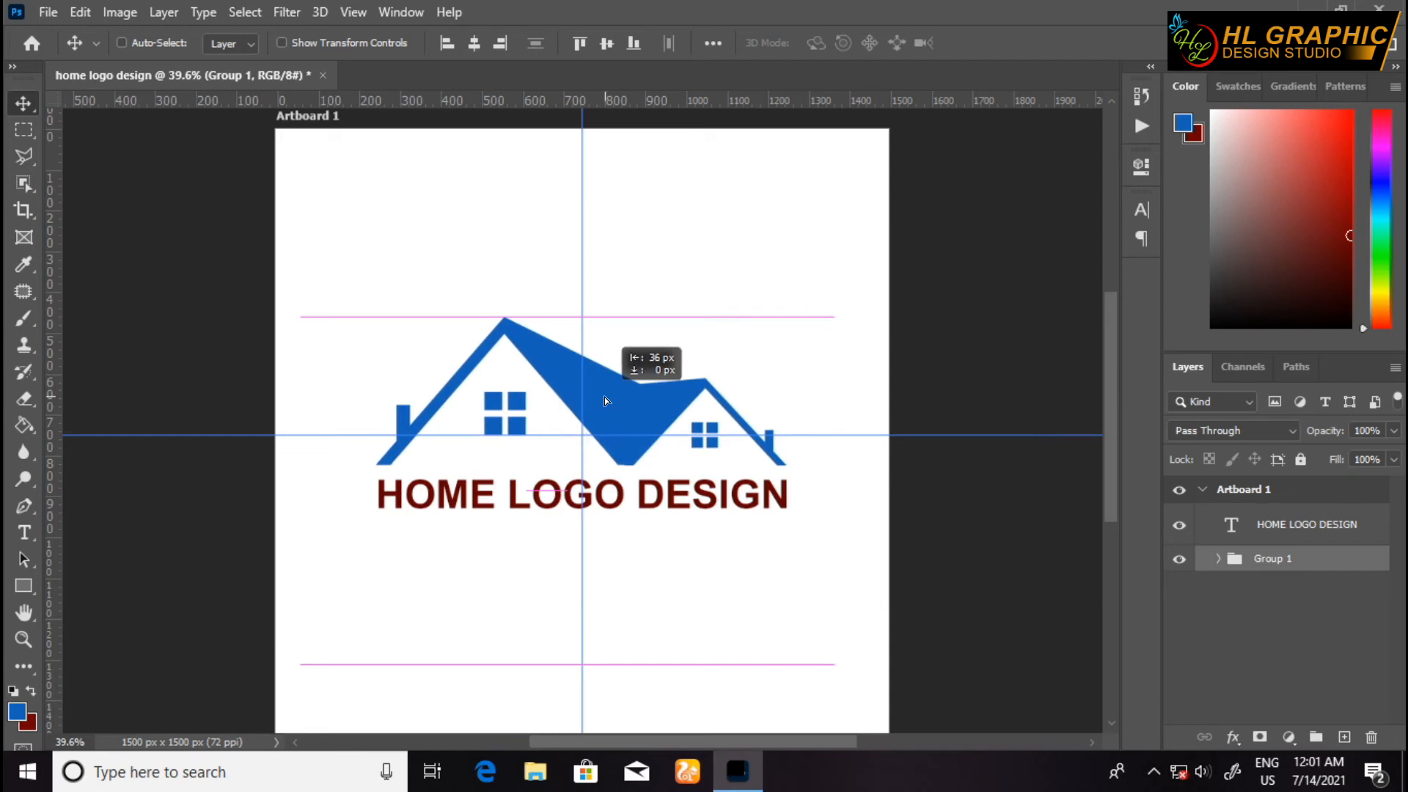
left_click_drag(606, 400, 607, 399)
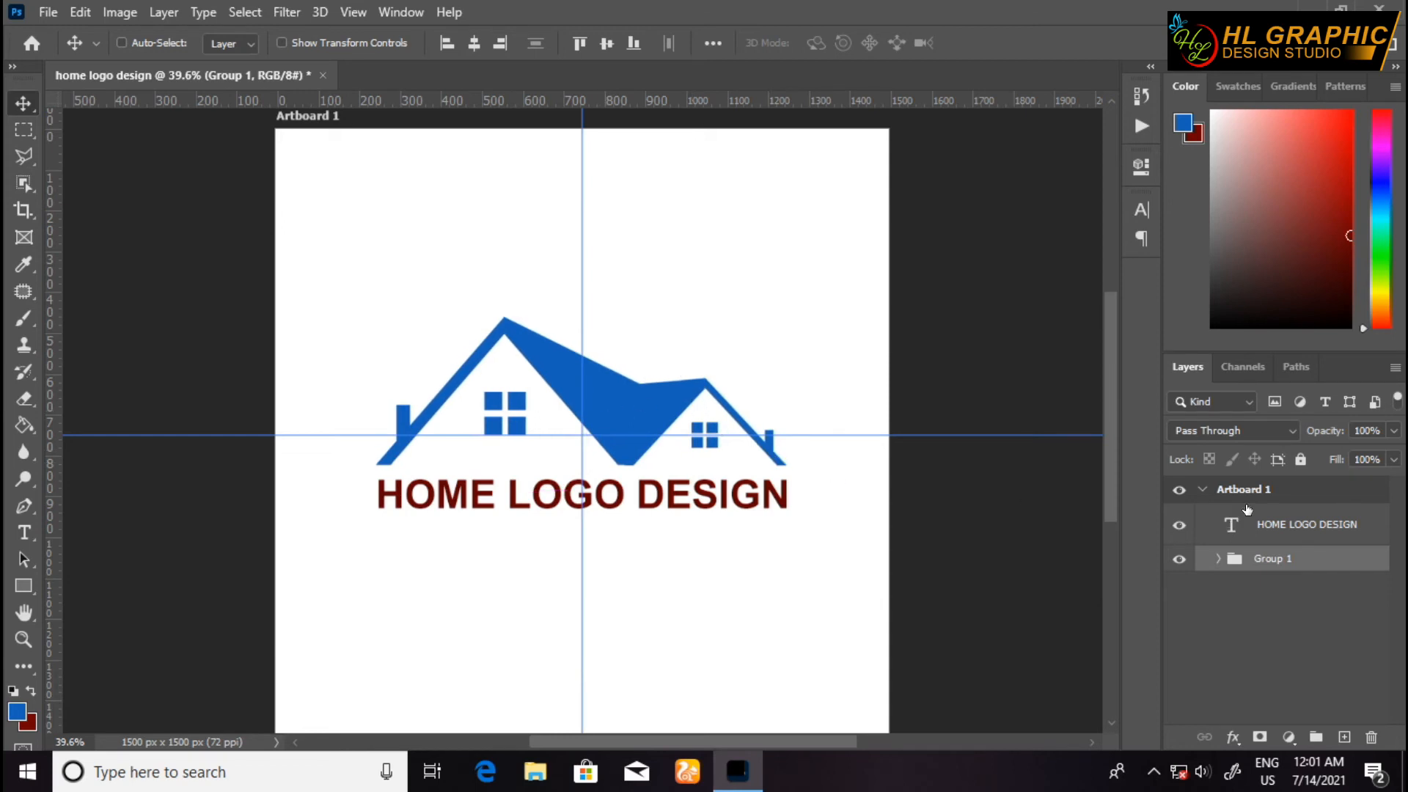
left_click(1291, 529)
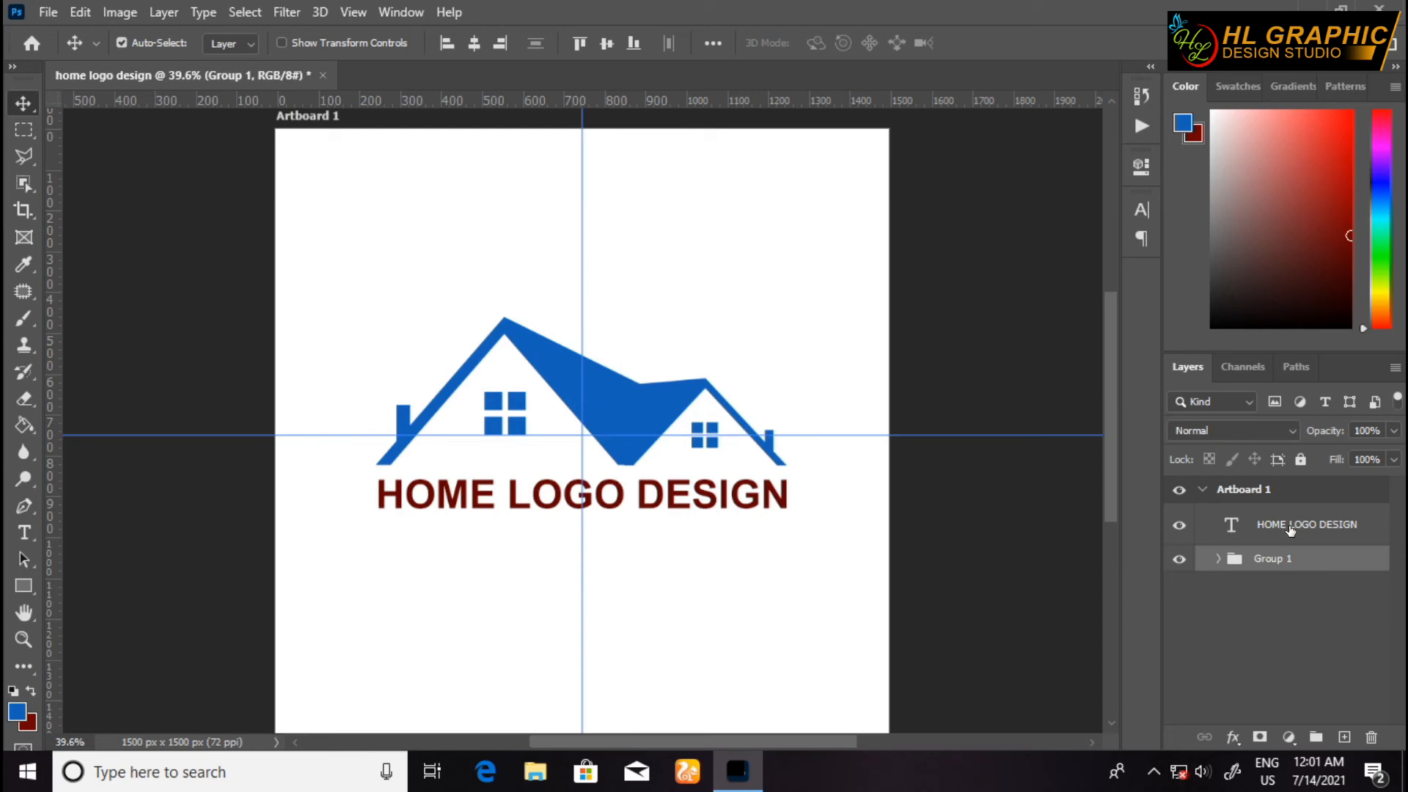
left_click(472, 44)
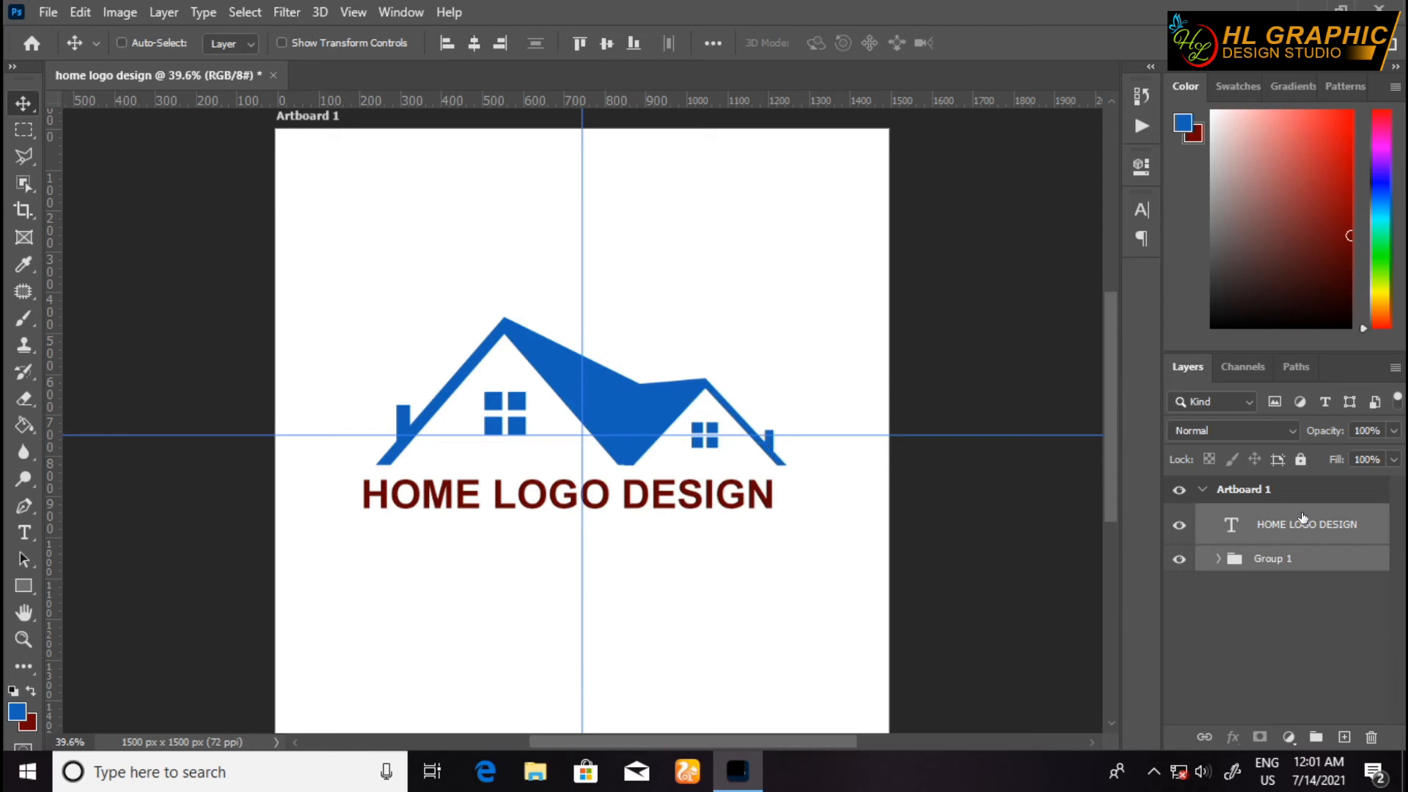
Step: Nudge the caption alone to the right until its ends line up with the outer roof edges of the houses
left_click(1289, 526)
key("Right")
key("Right")
key("Right")
key("Right")
key("Right")
key("Right")
key("Right")
key("Right")
key("Right")
key("Right")
key("Right")
key("Right")
key("Right")
key("Right")
key("Right")
key("Right")
key("Right")
key("Right")
key("Right")
key("Right")
key("Right")
key("Right")
key("Right")
key("Right")
key("Right")
key("Right")
key("Right")
key("Right")
key("Right")
key("Right")
key("Right")
key("Right")
key("Right")
key("Right")
key("Right")
key("Right")
key("Right")
key("Right")
key("Right")
key("Right")
key("Right")
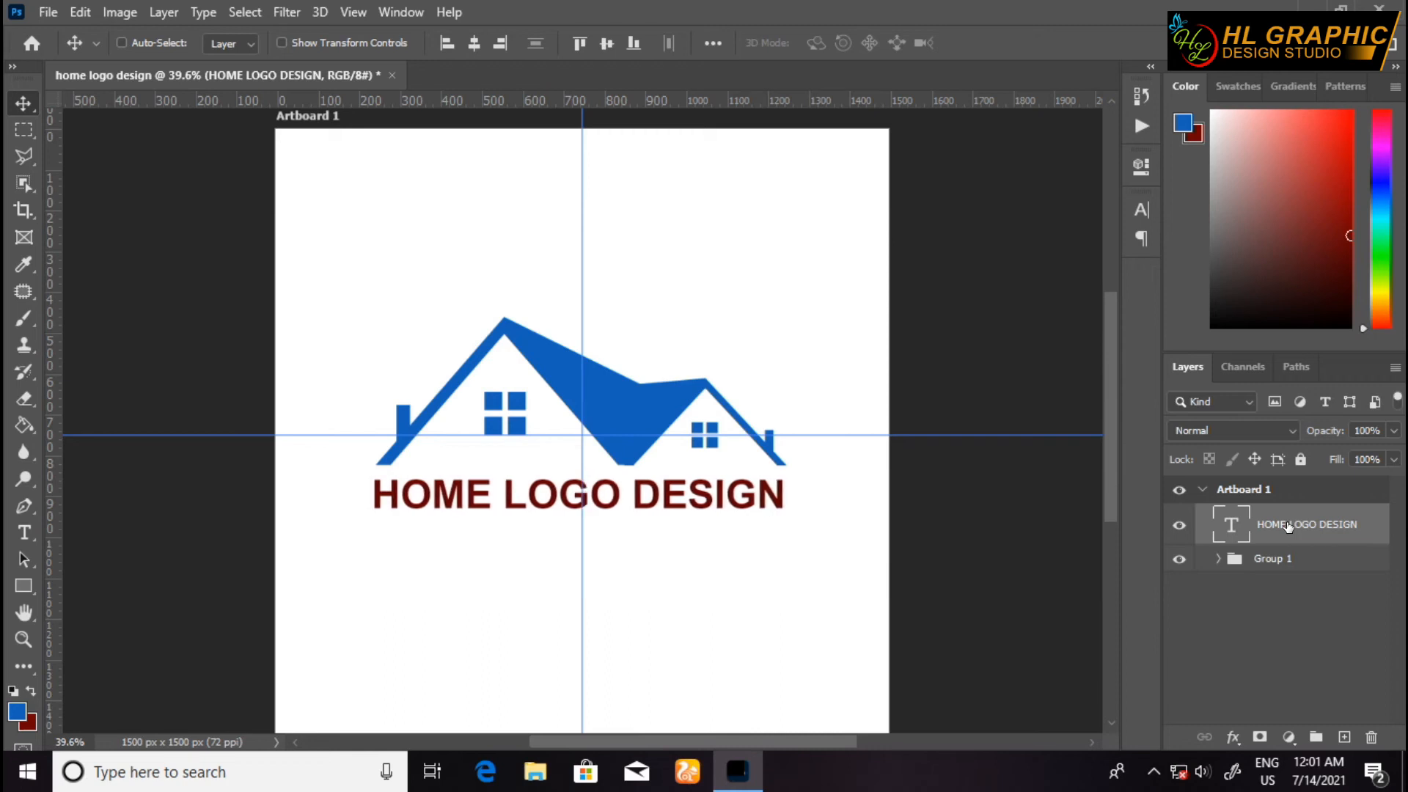
key("Right")
key("Right")
key("Right")
key("Right")
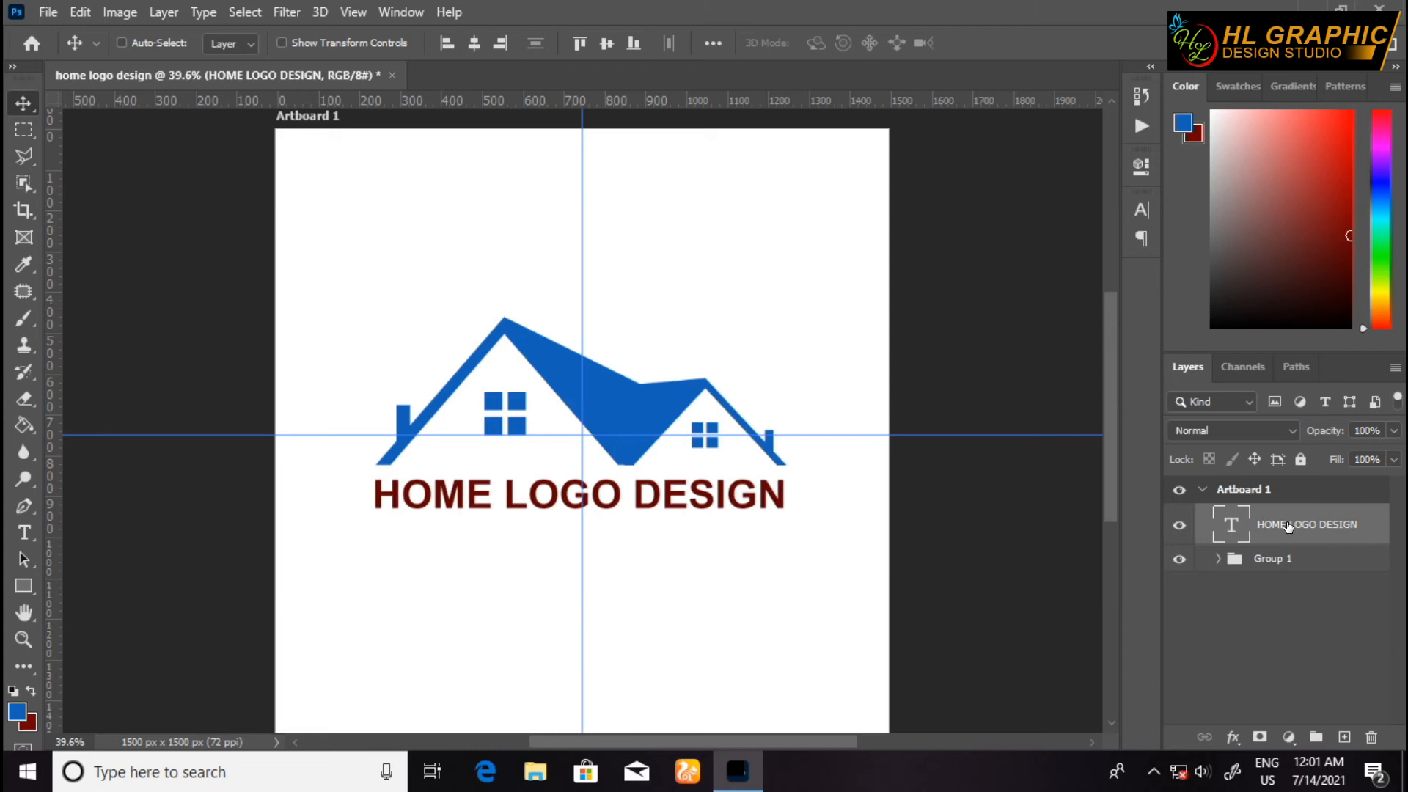
key("Right")
key("Right")
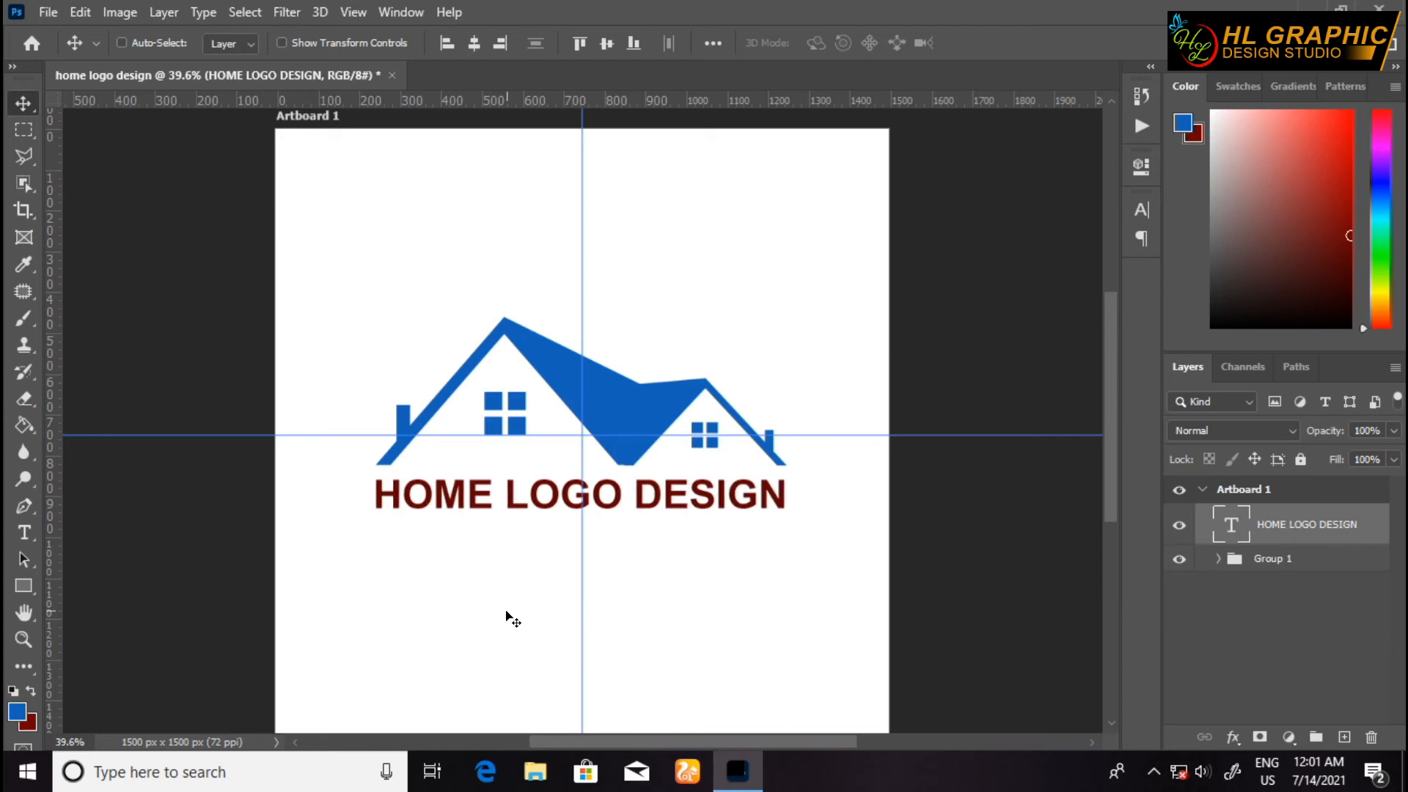
Step: Add a second text line reading "LOGO SERVICE" below the caption, in the same dark red Arial Bold at 98 pt
left_click(24, 533)
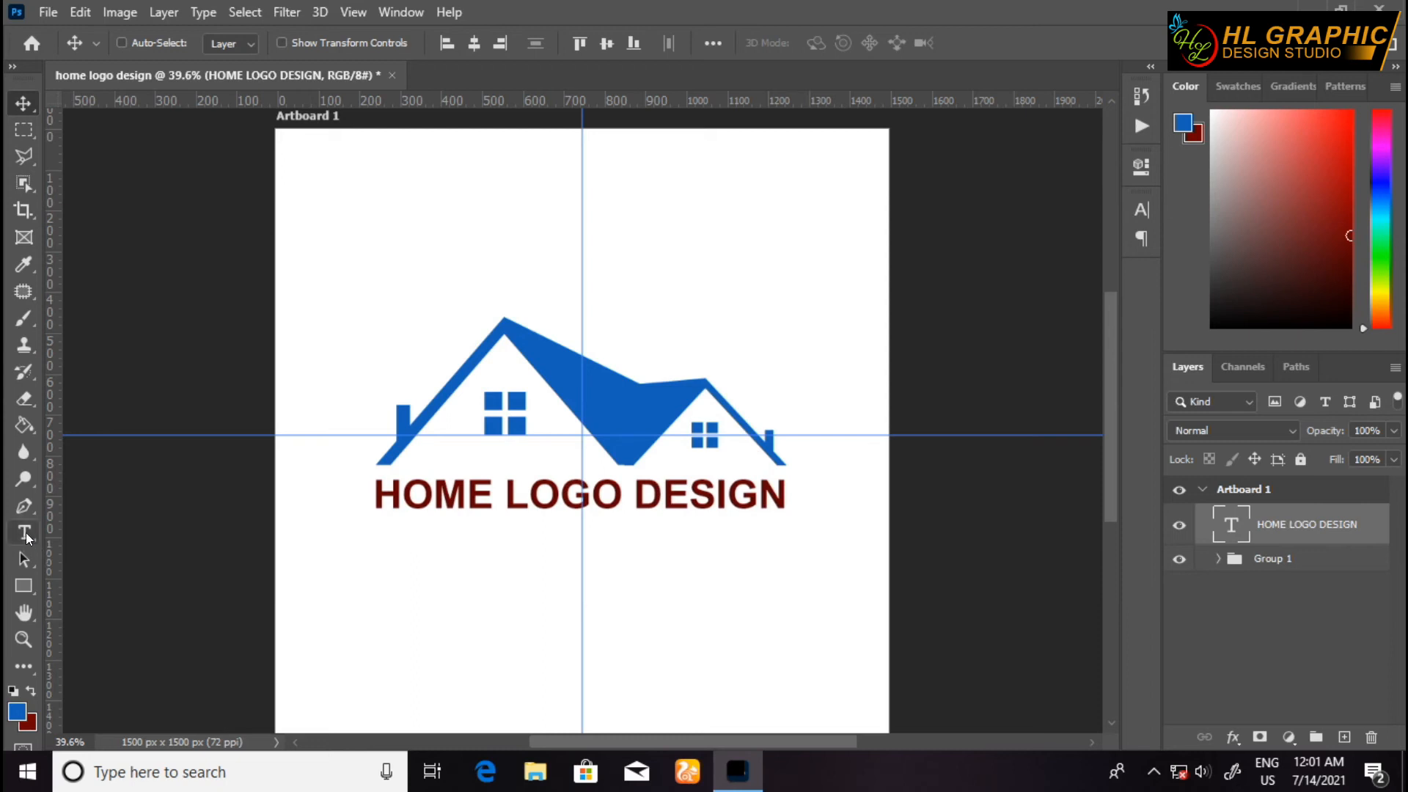
left_click(573, 551)
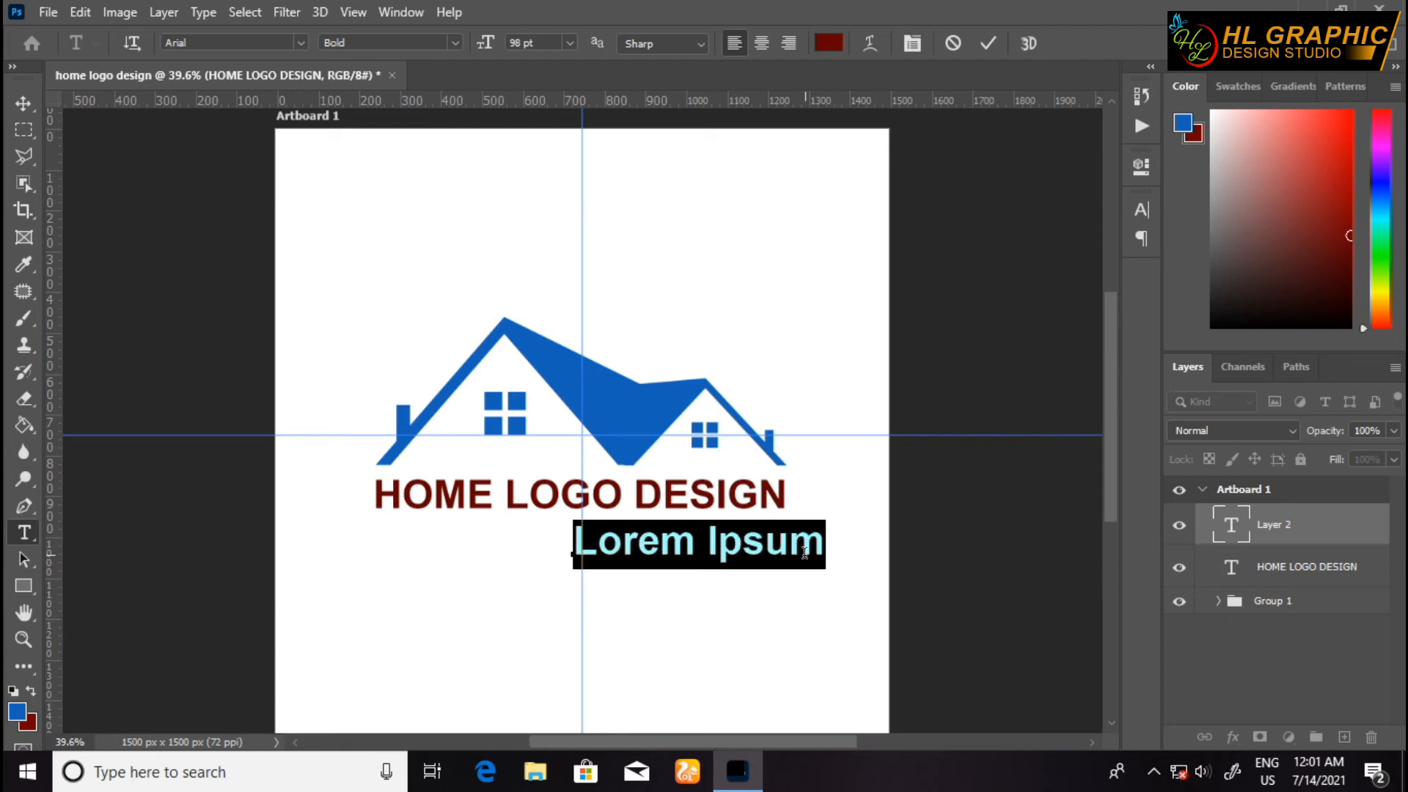
type("OGO")
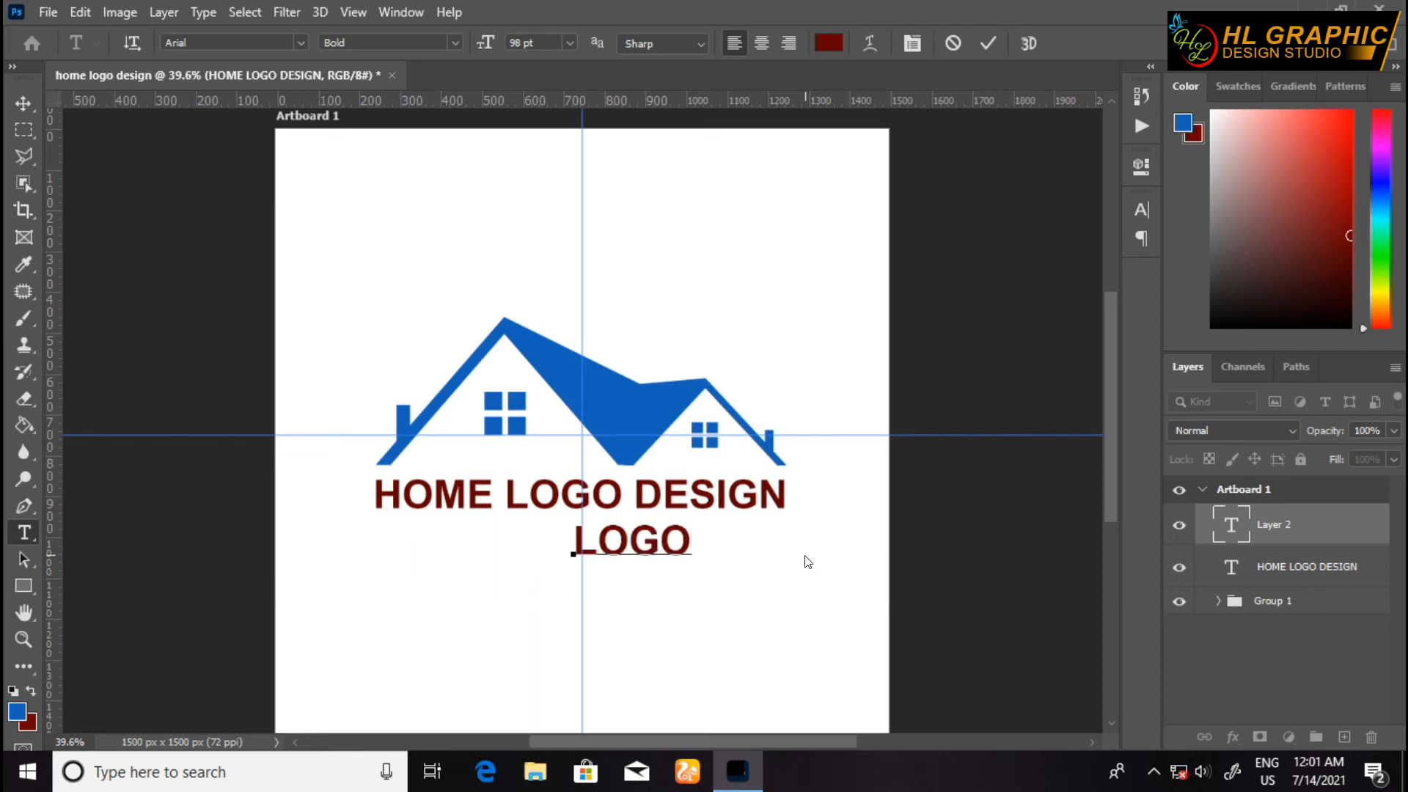
type(" SER")
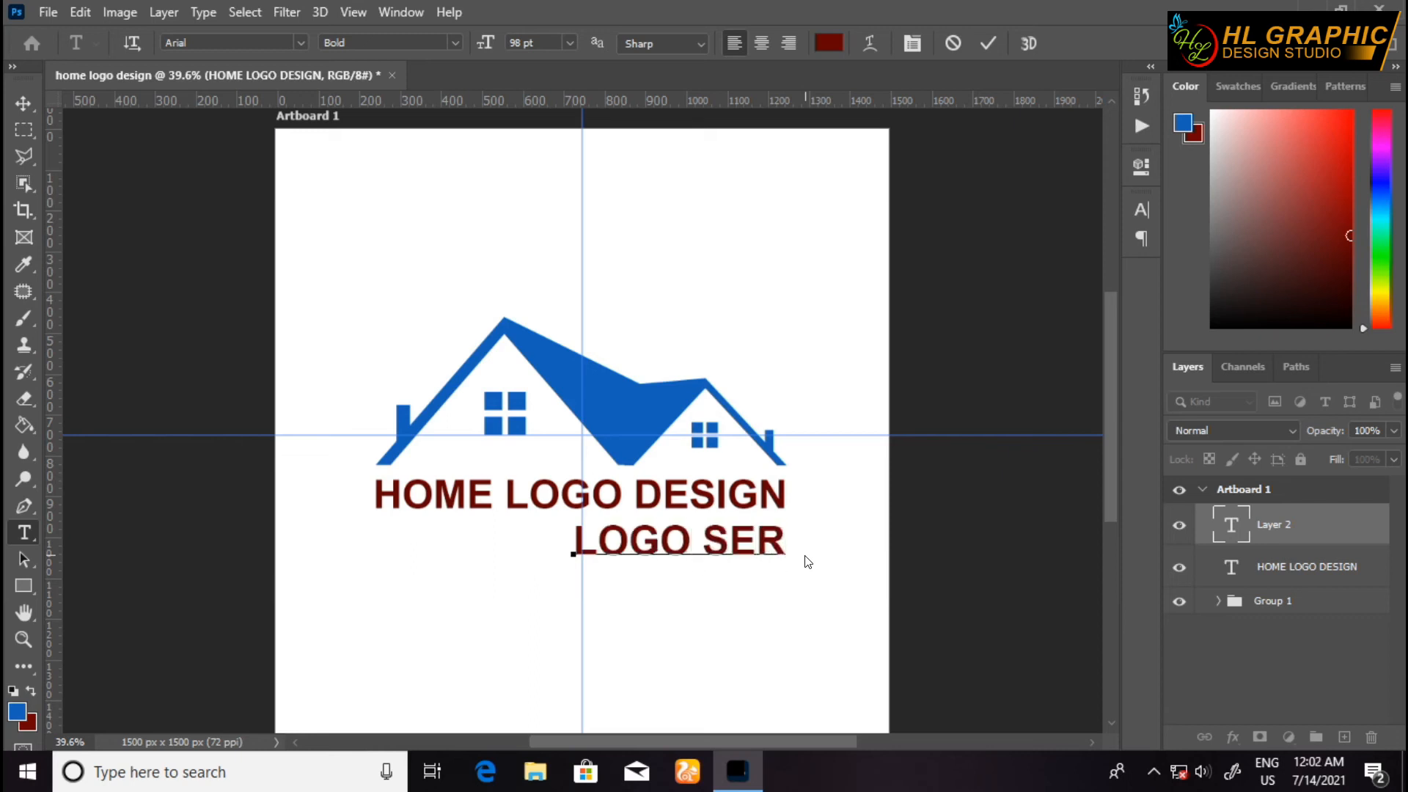
type("VICE")
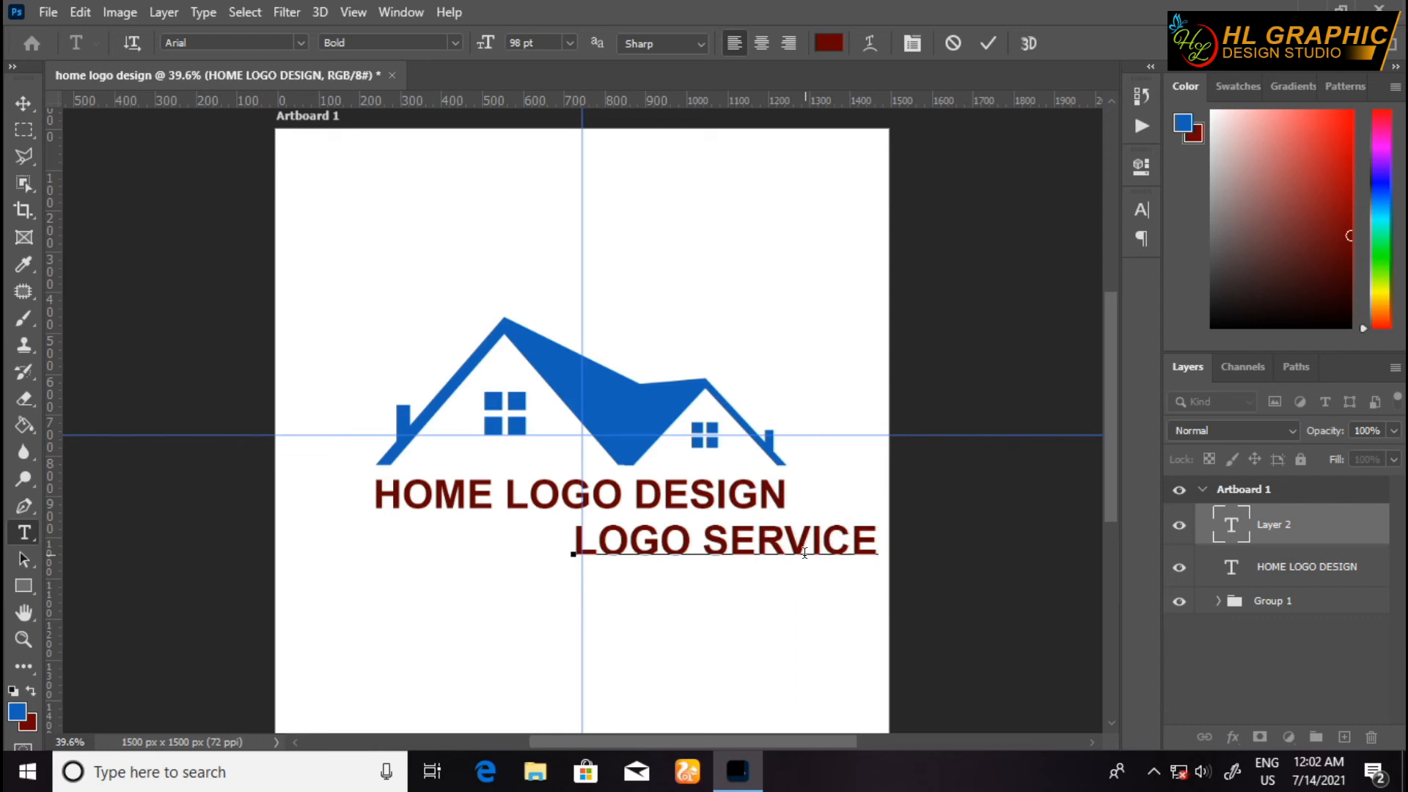
Step: Reduce the whole LOGO SERVICE line to 62 pt and move it directly beneath the middle of the caption
left_click_drag(877, 543, 562, 557)
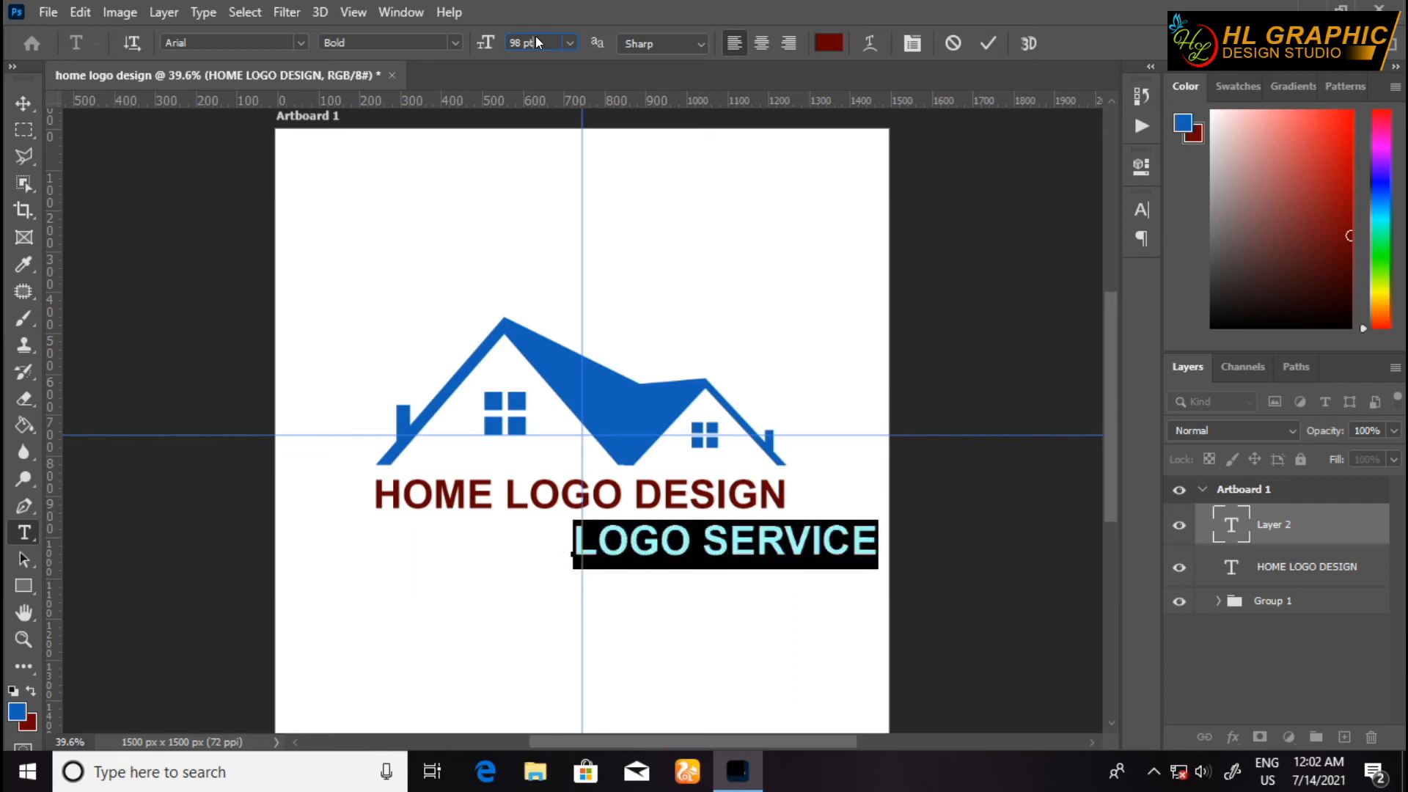
scroll(536, 42, "down", 18)
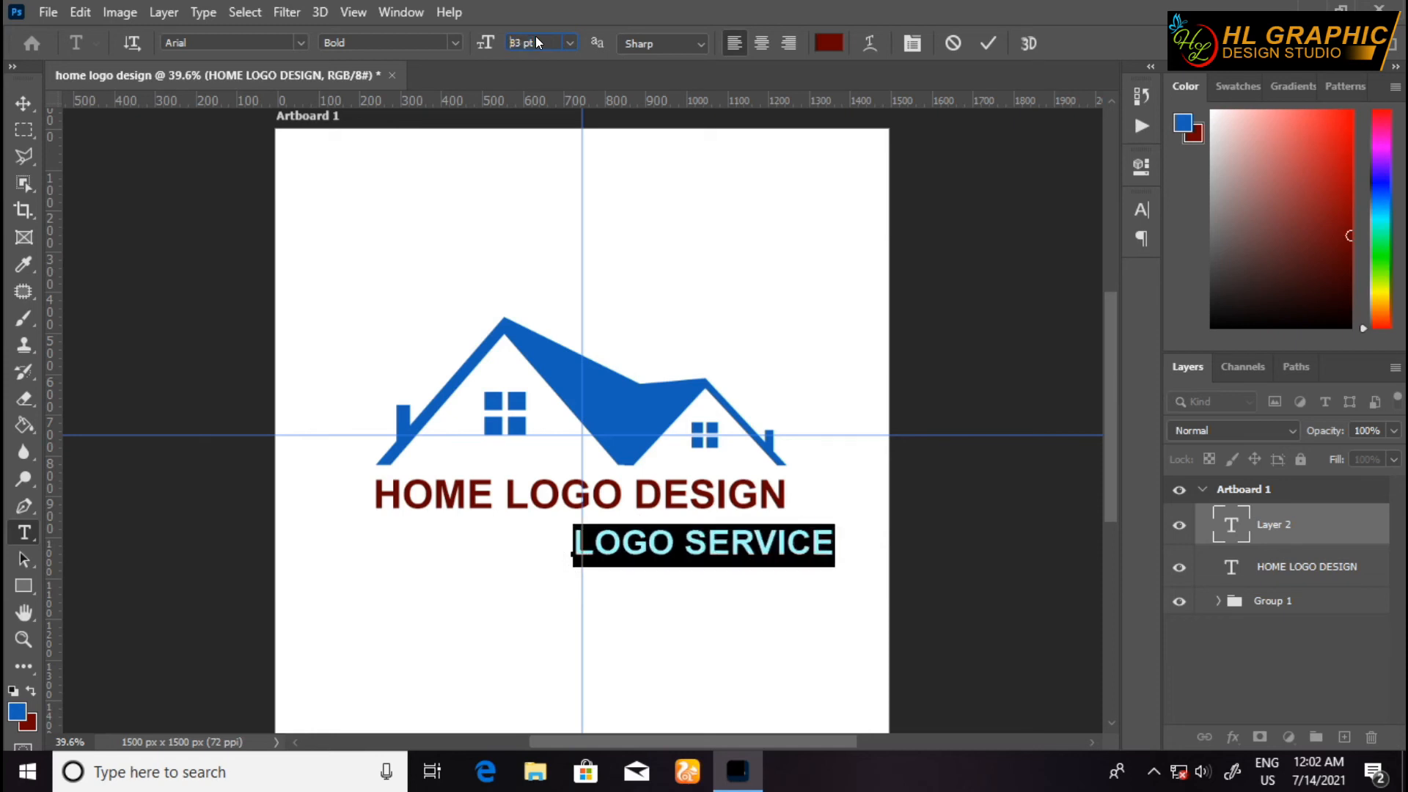
scroll(537, 42, "down", 15)
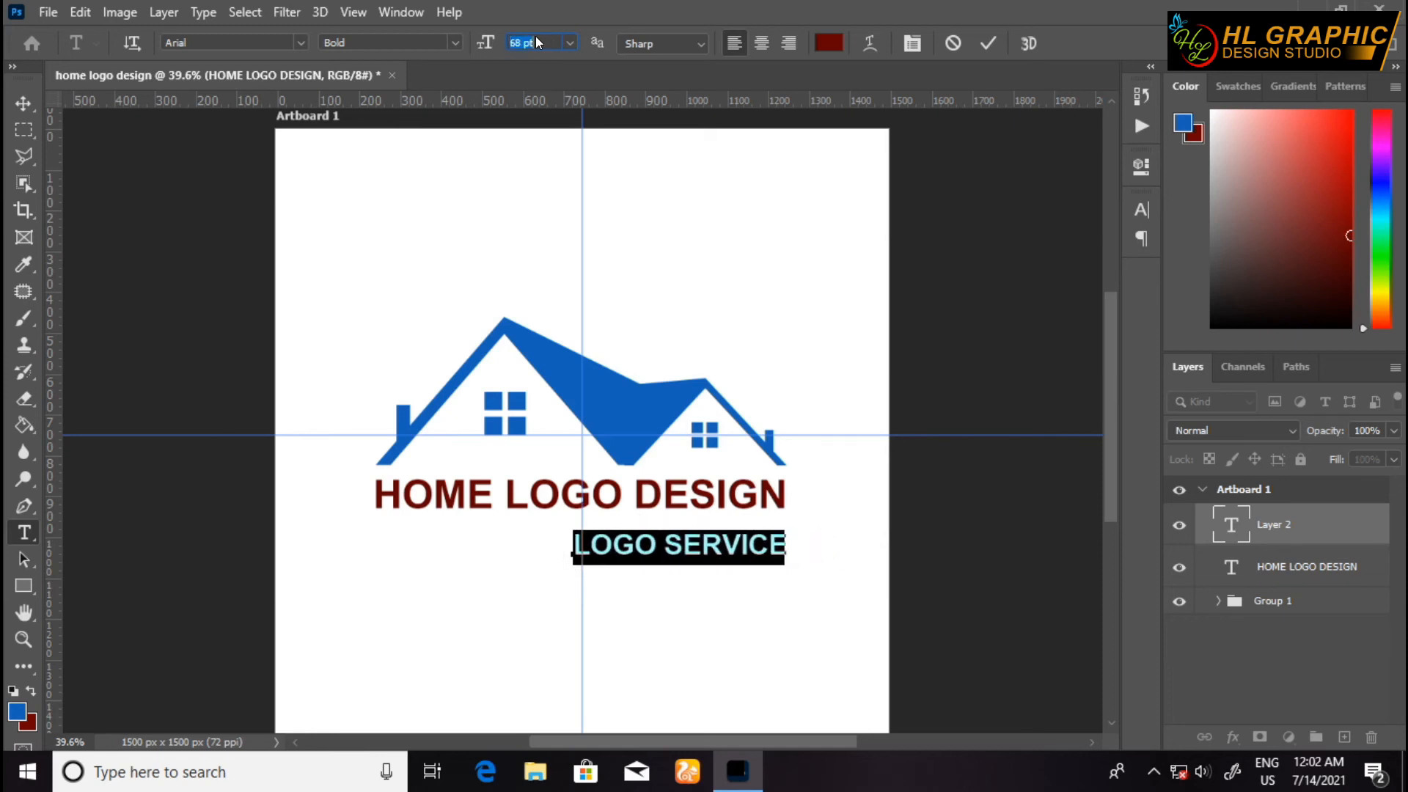
scroll(536, 41, "down", 3)
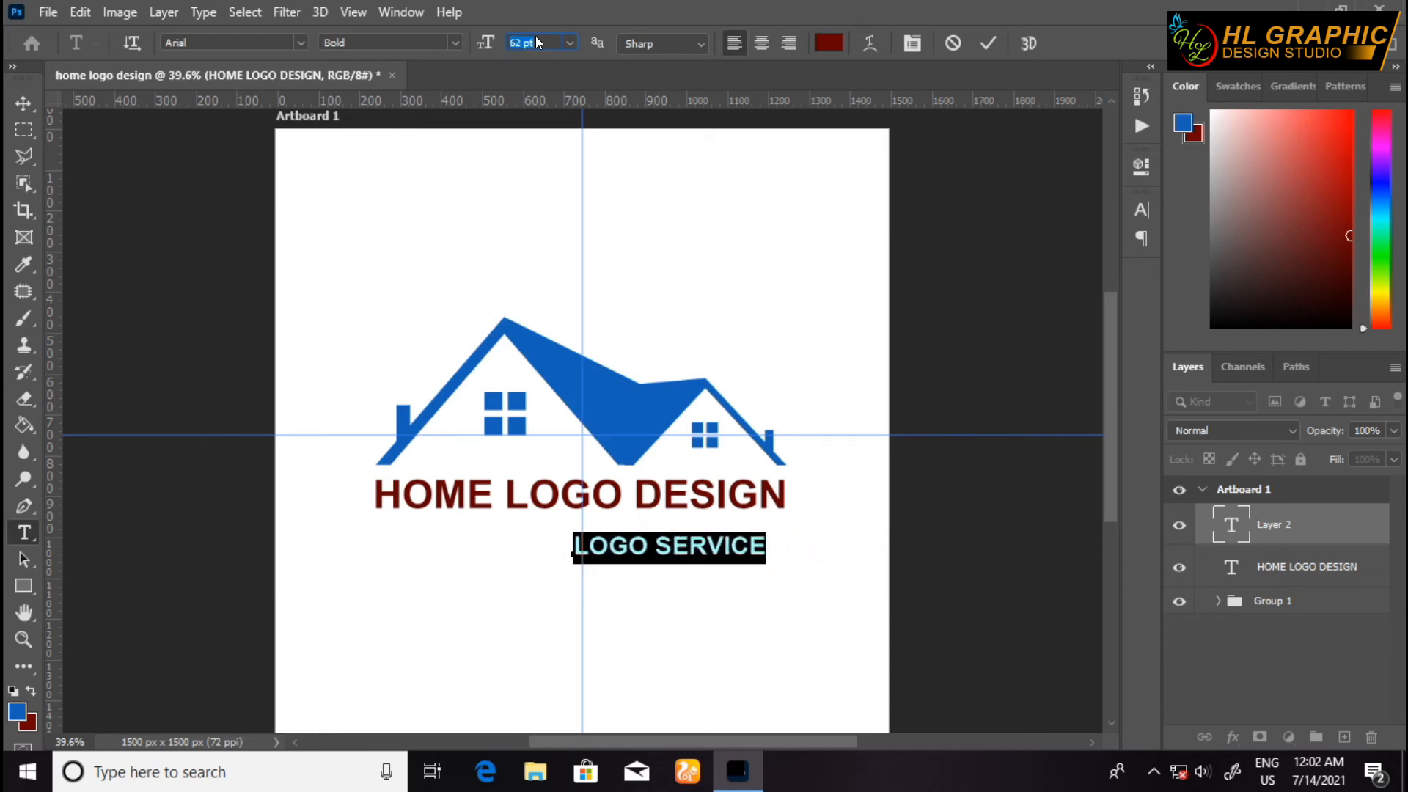
left_click_drag(672, 597, 617, 594)
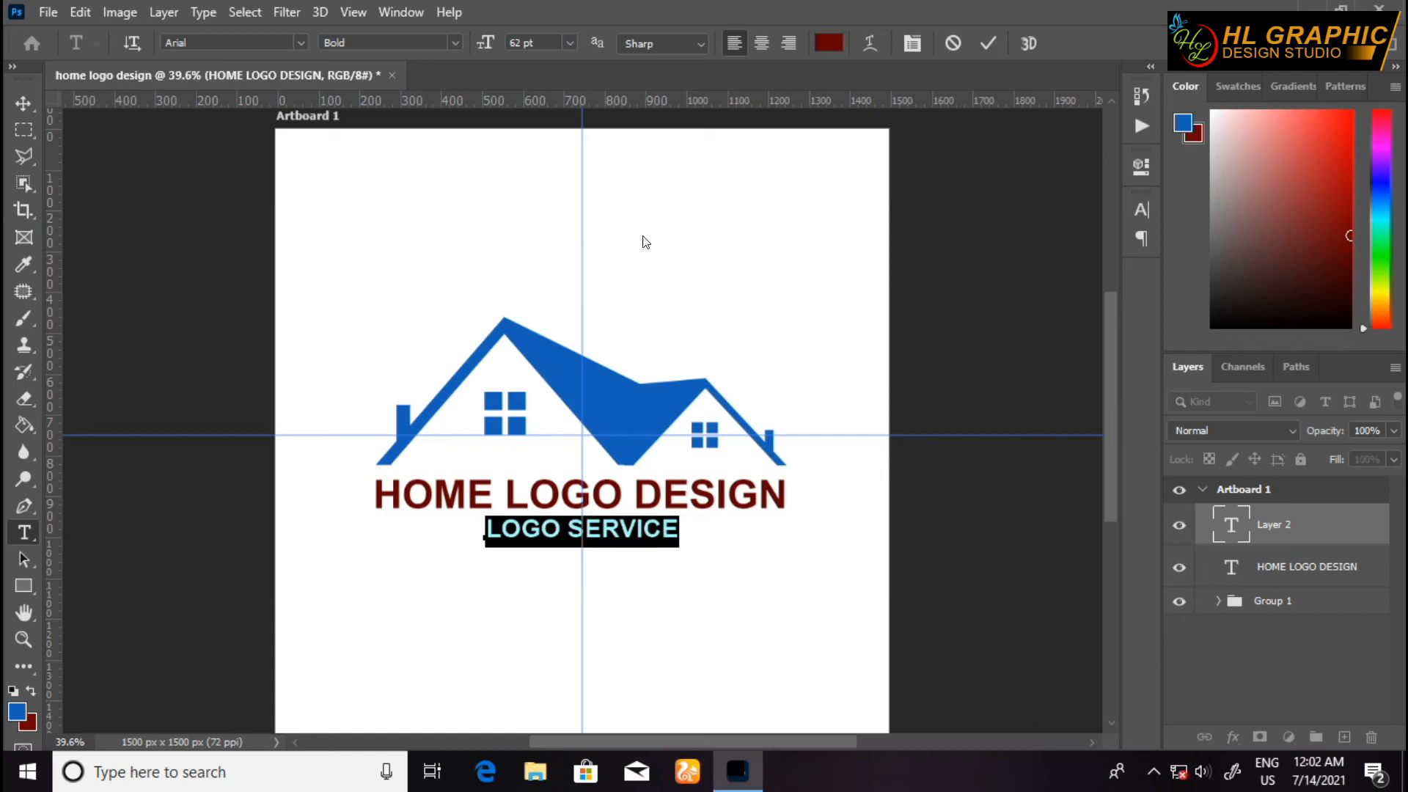
Step: Reduce the LOGO SERVICE text to 54 pt and shift it slightly right and down, roughly centring it under the caption
key("Down")
key("Down")
key("Down")
key("Down")
key("Down")
key("Down")
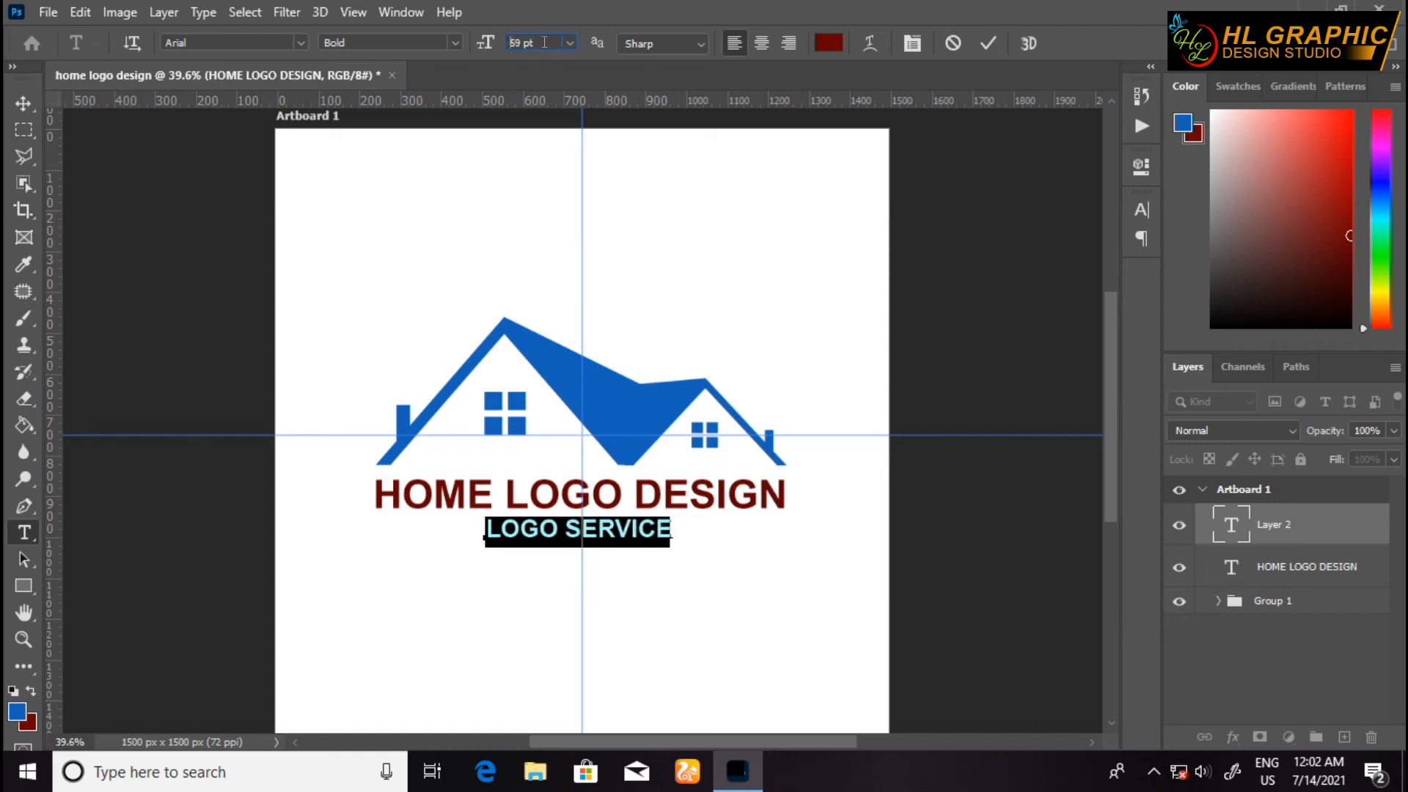
key("Down")
key("Down")
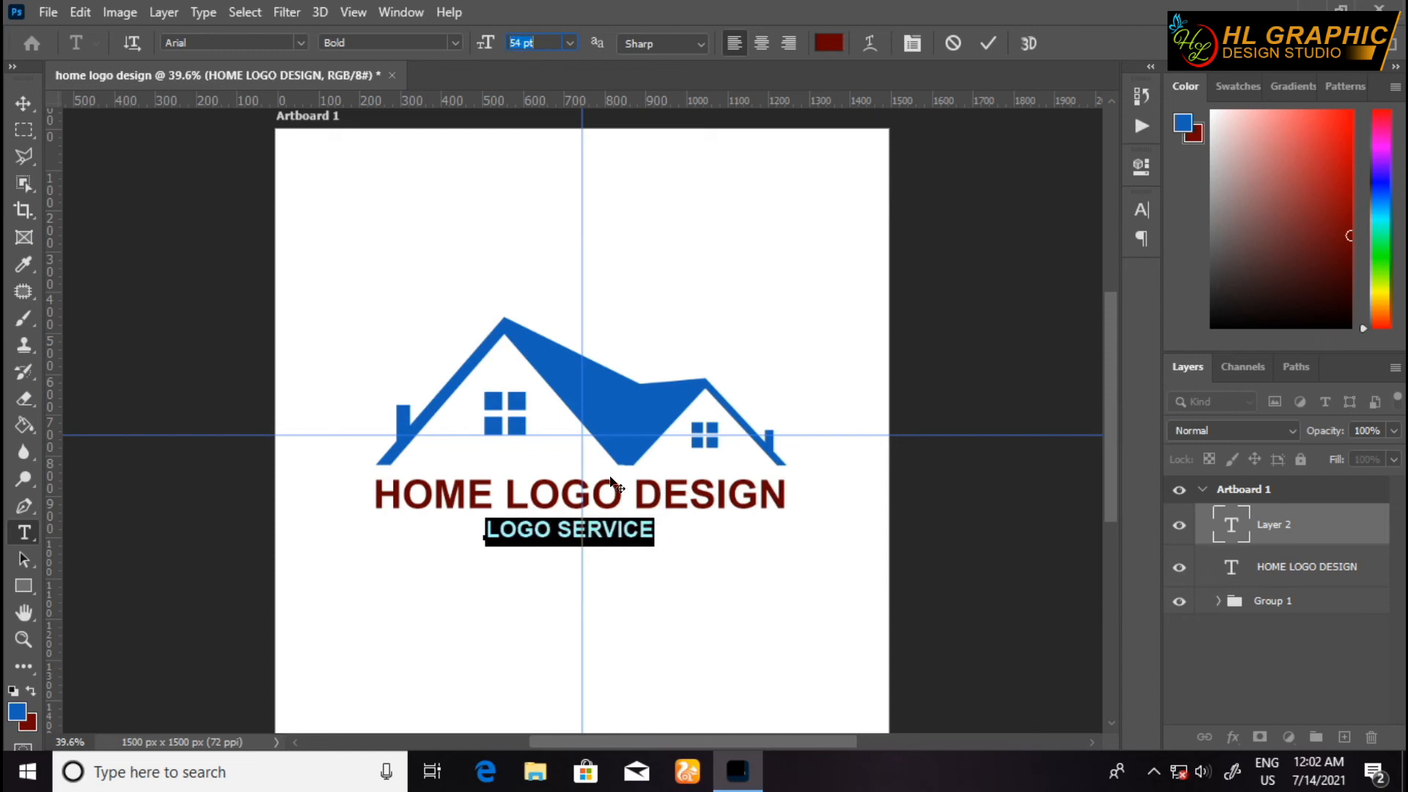
left_click_drag(610, 590, 619, 595)
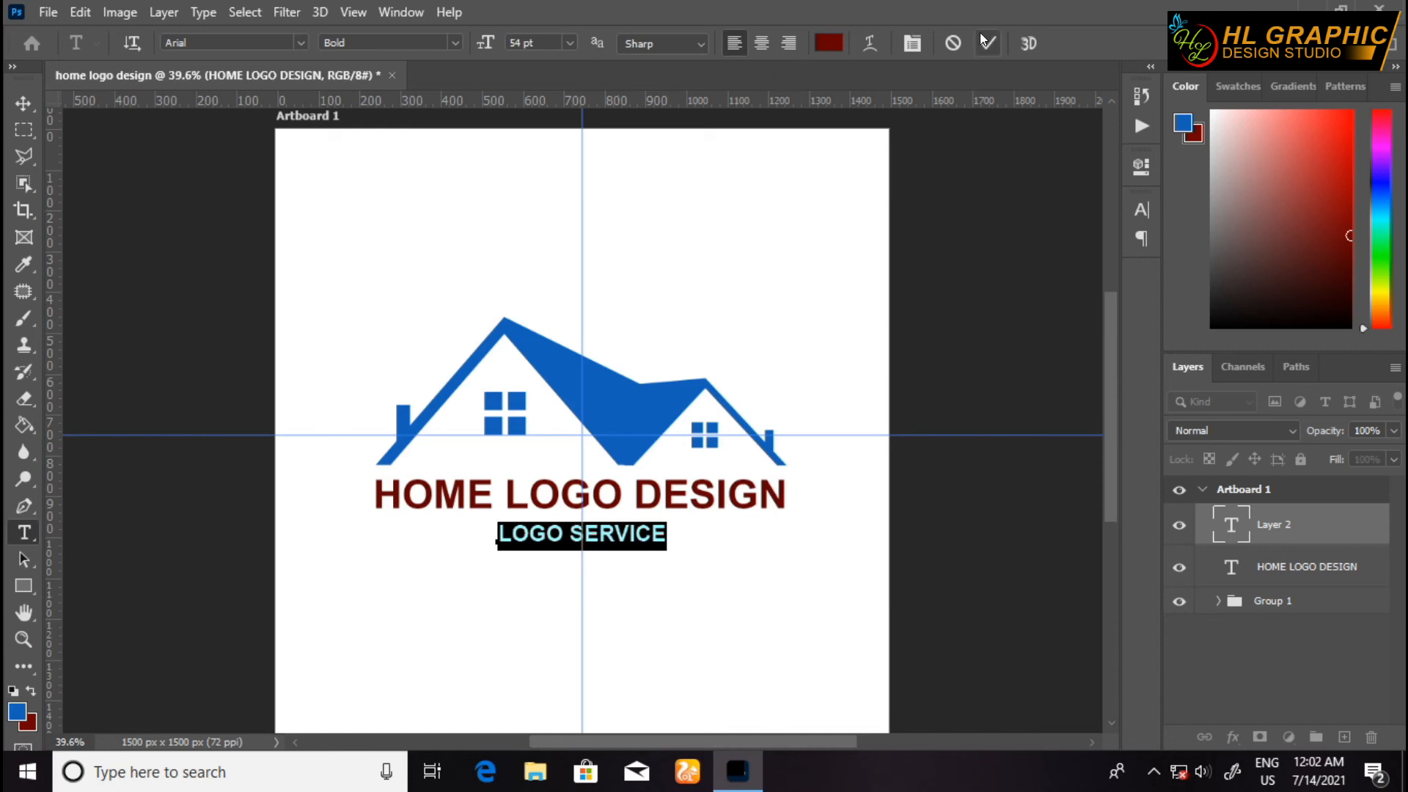
Step: Browse the installed fonts and set the LOGO SERVICE line in Adobe Garamond Pro Bold
left_click(913, 43)
left_click(1007, 240)
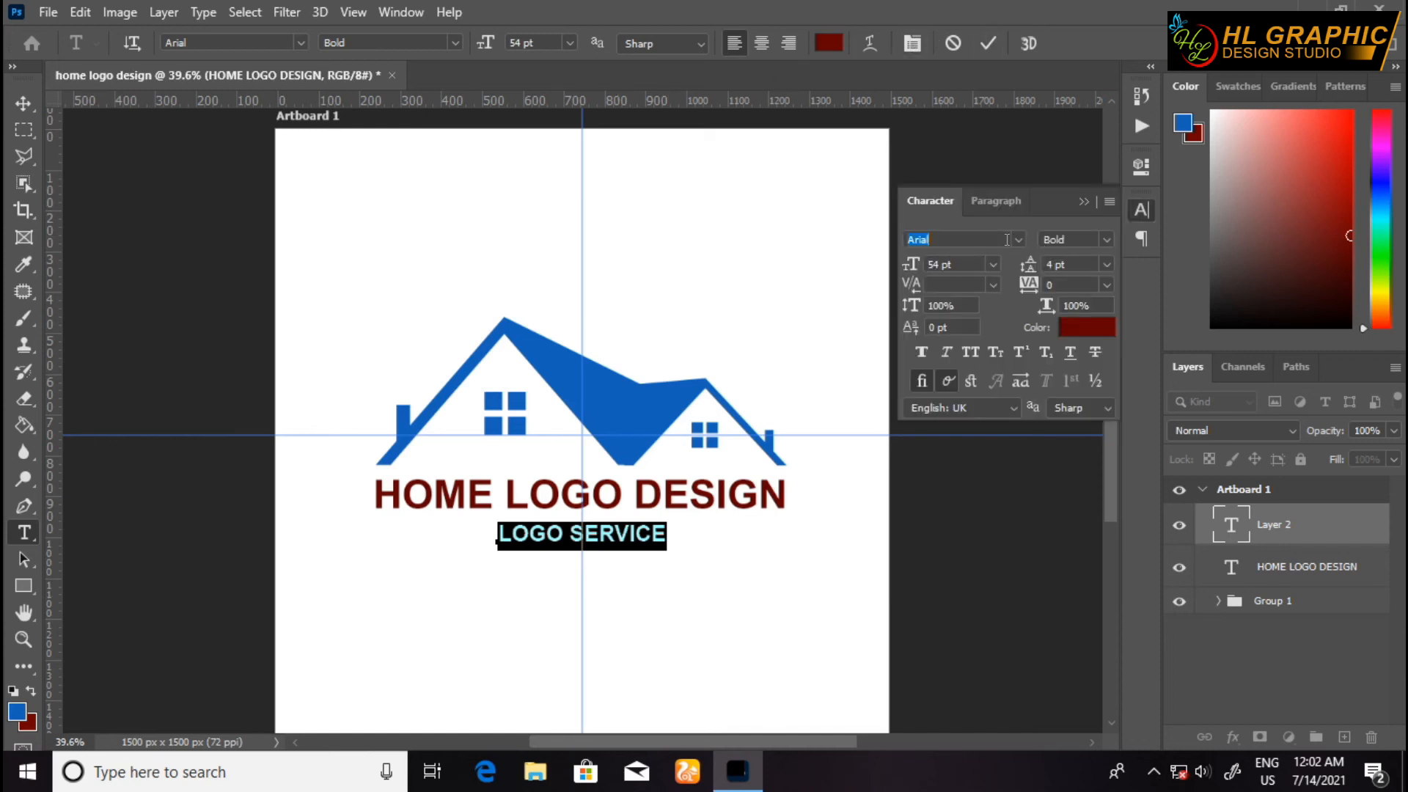
left_click(1020, 239)
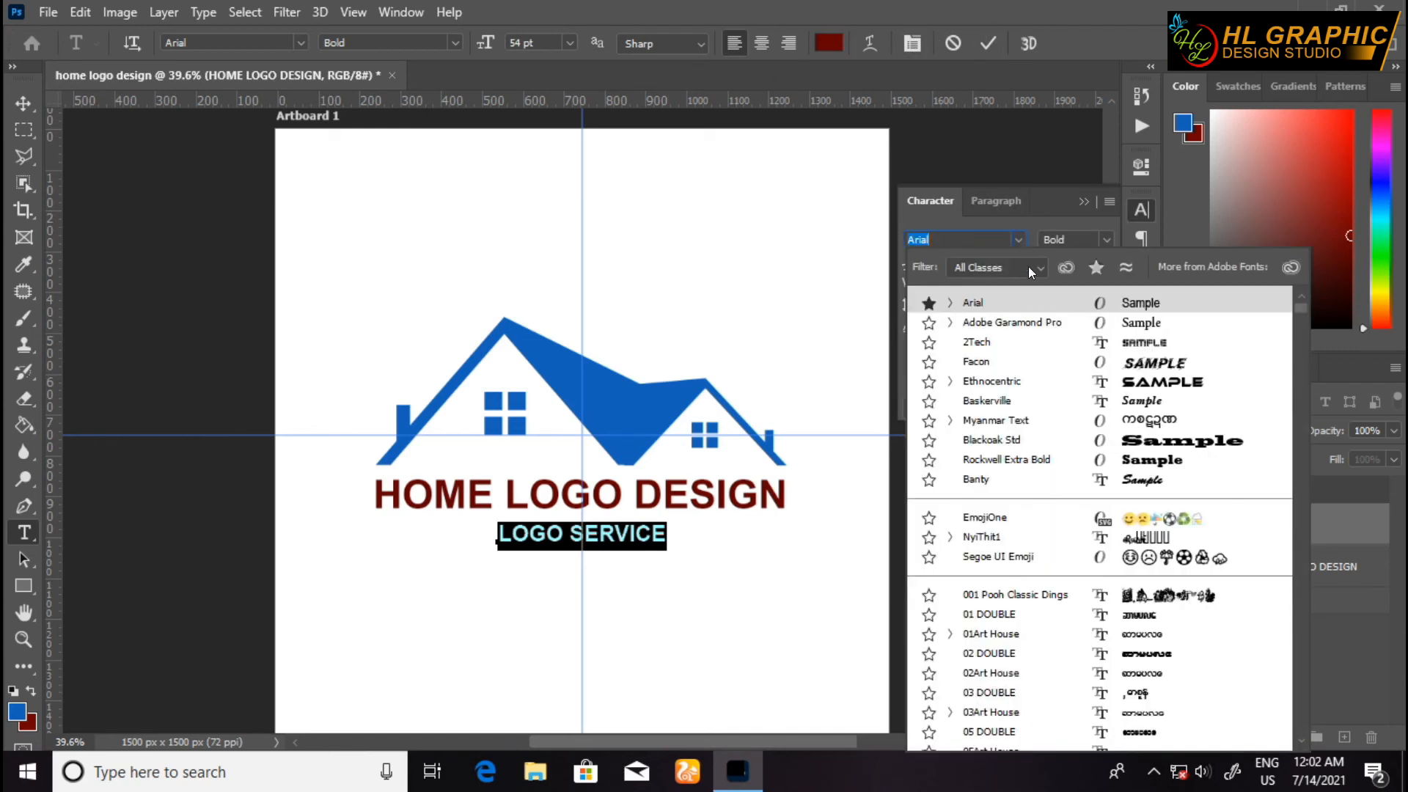
left_click(950, 323)
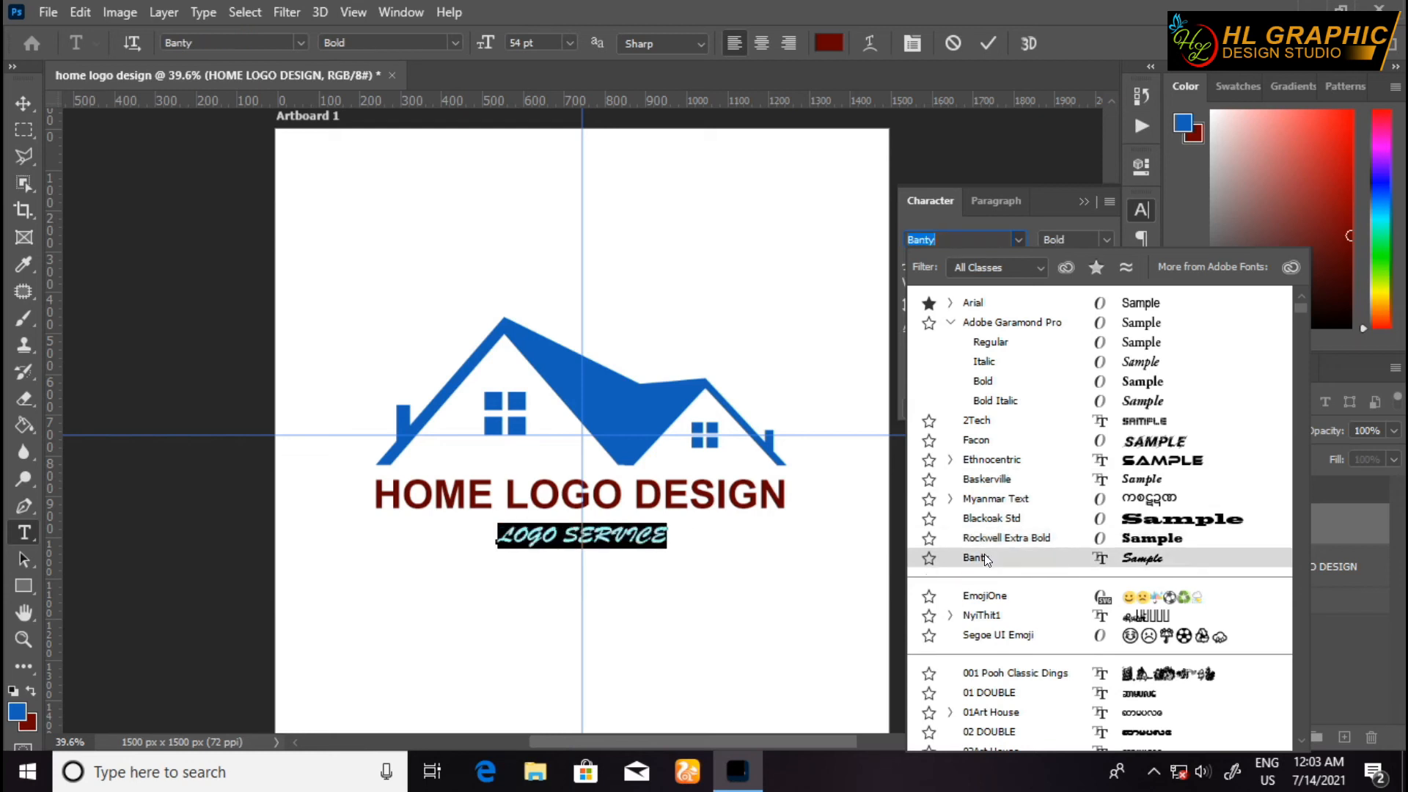
scroll(984, 556, "down", 6)
scroll(984, 556, "down", 8)
scroll(986, 559, "down", 15)
scroll(986, 560, "down", 15)
scroll(986, 561, "down", 7)
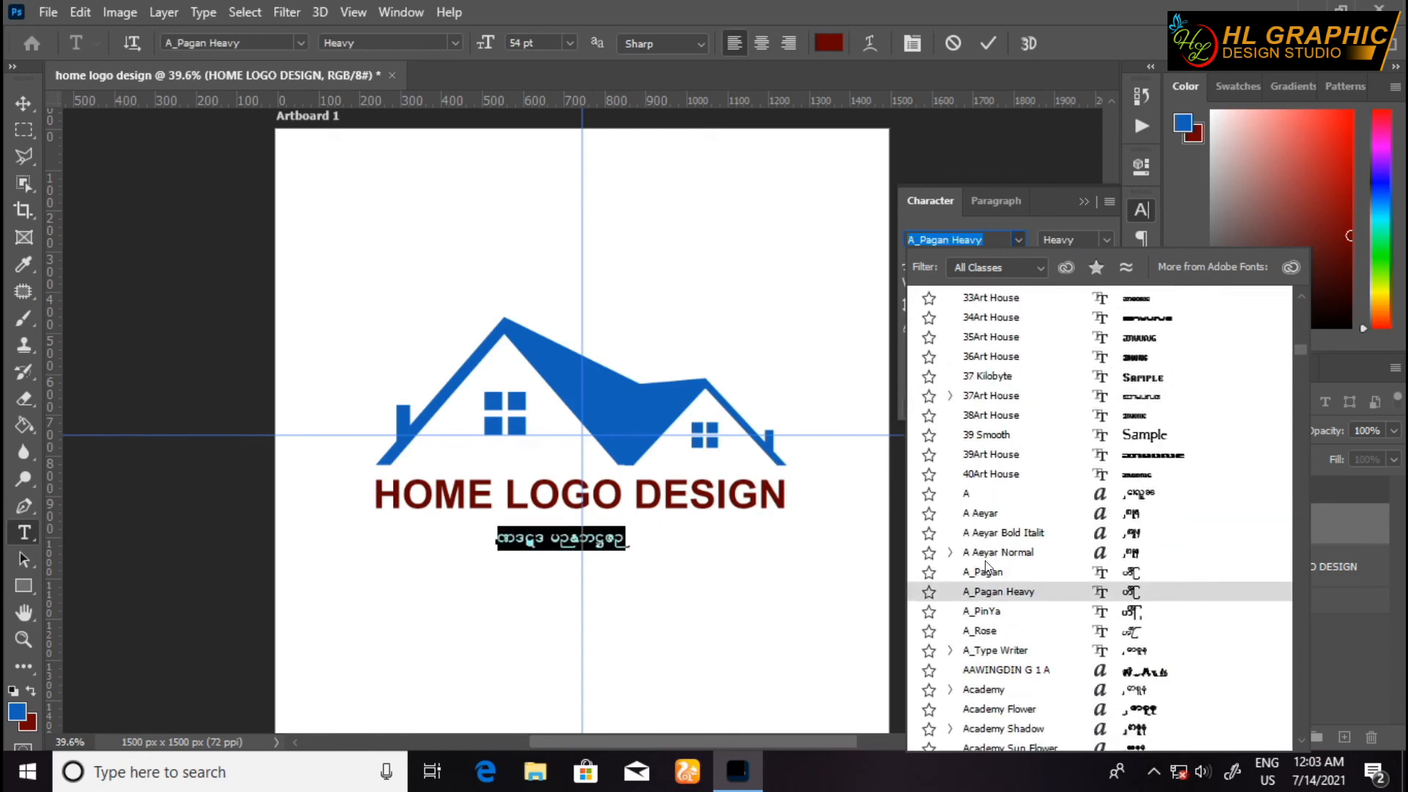
scroll(986, 565, "up", 8)
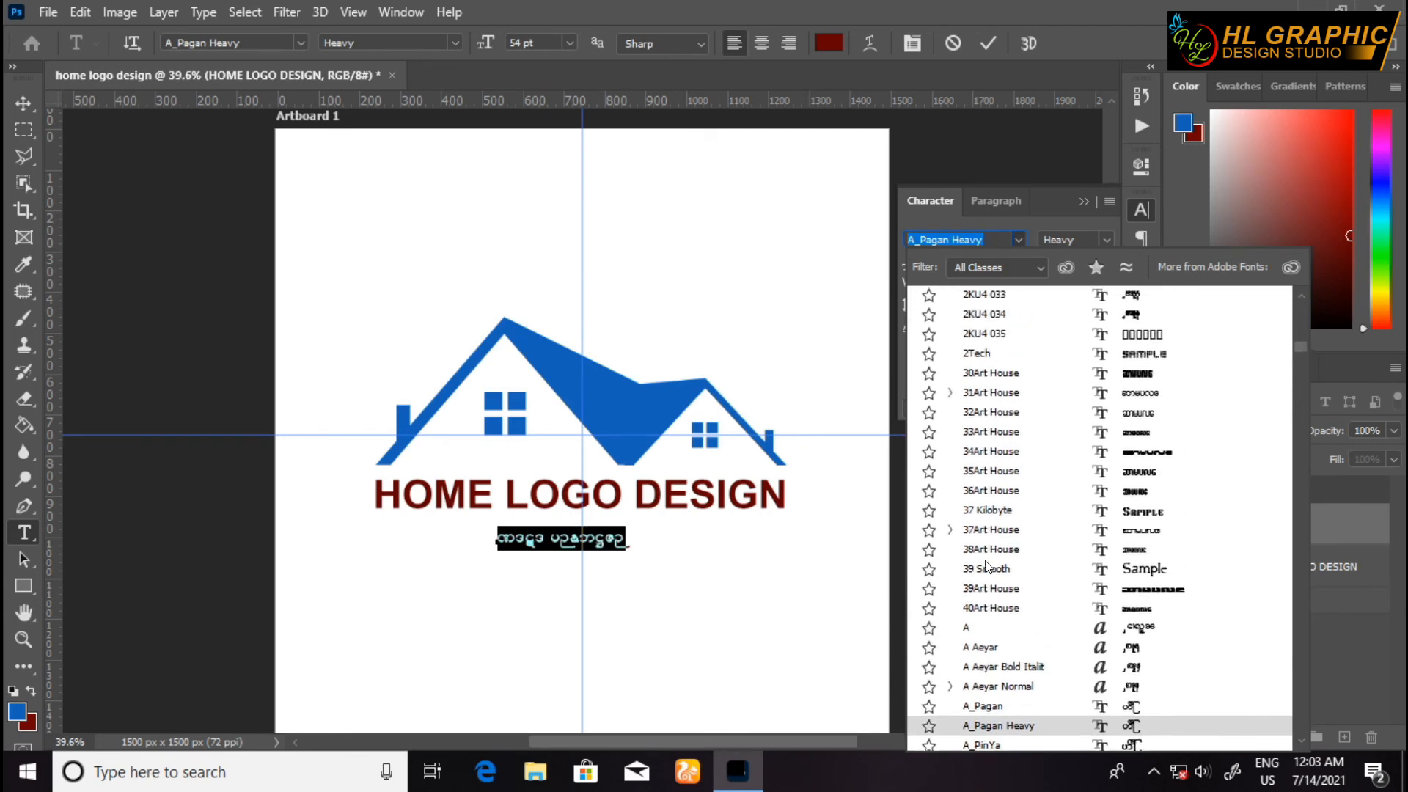
scroll(990, 556, "up", 20)
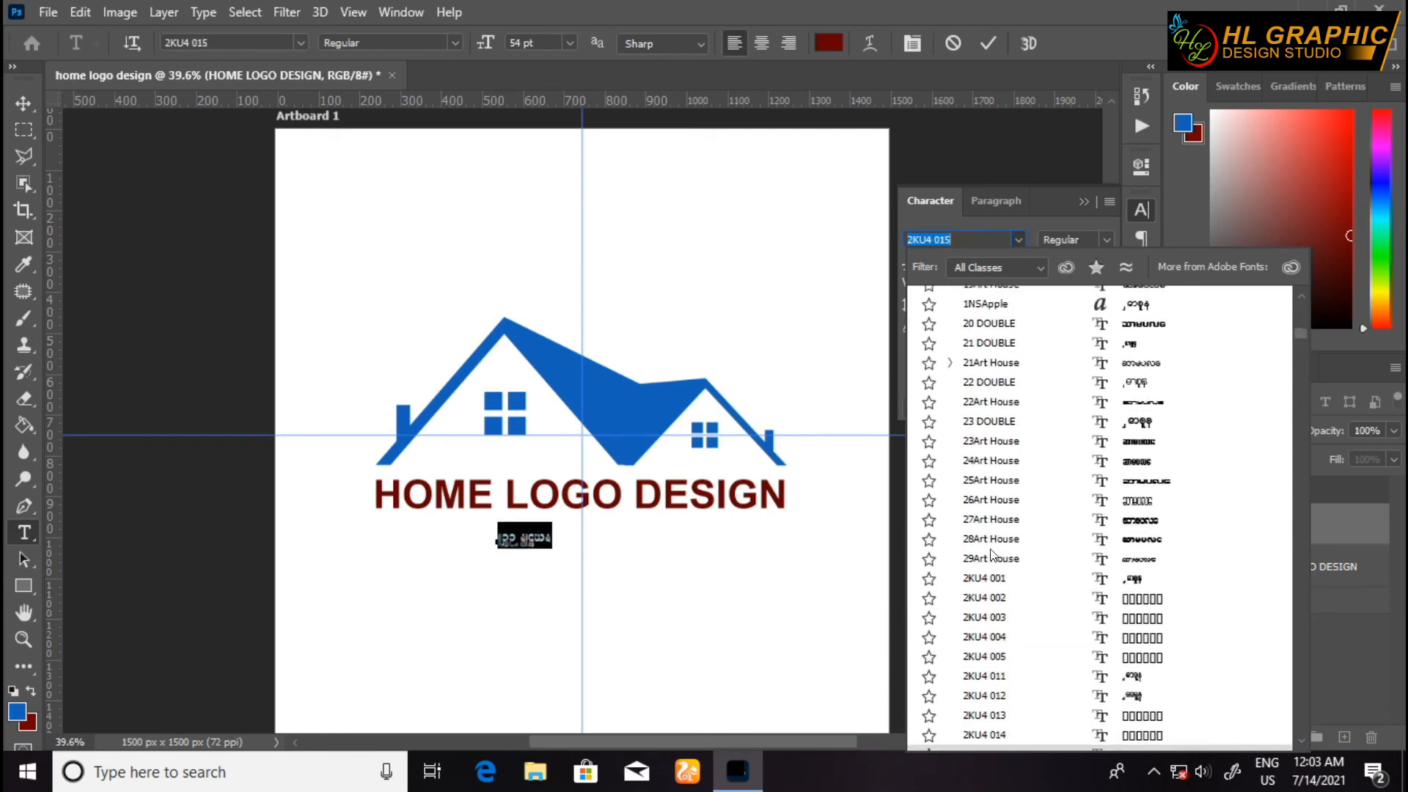
scroll(992, 556, "up", 15)
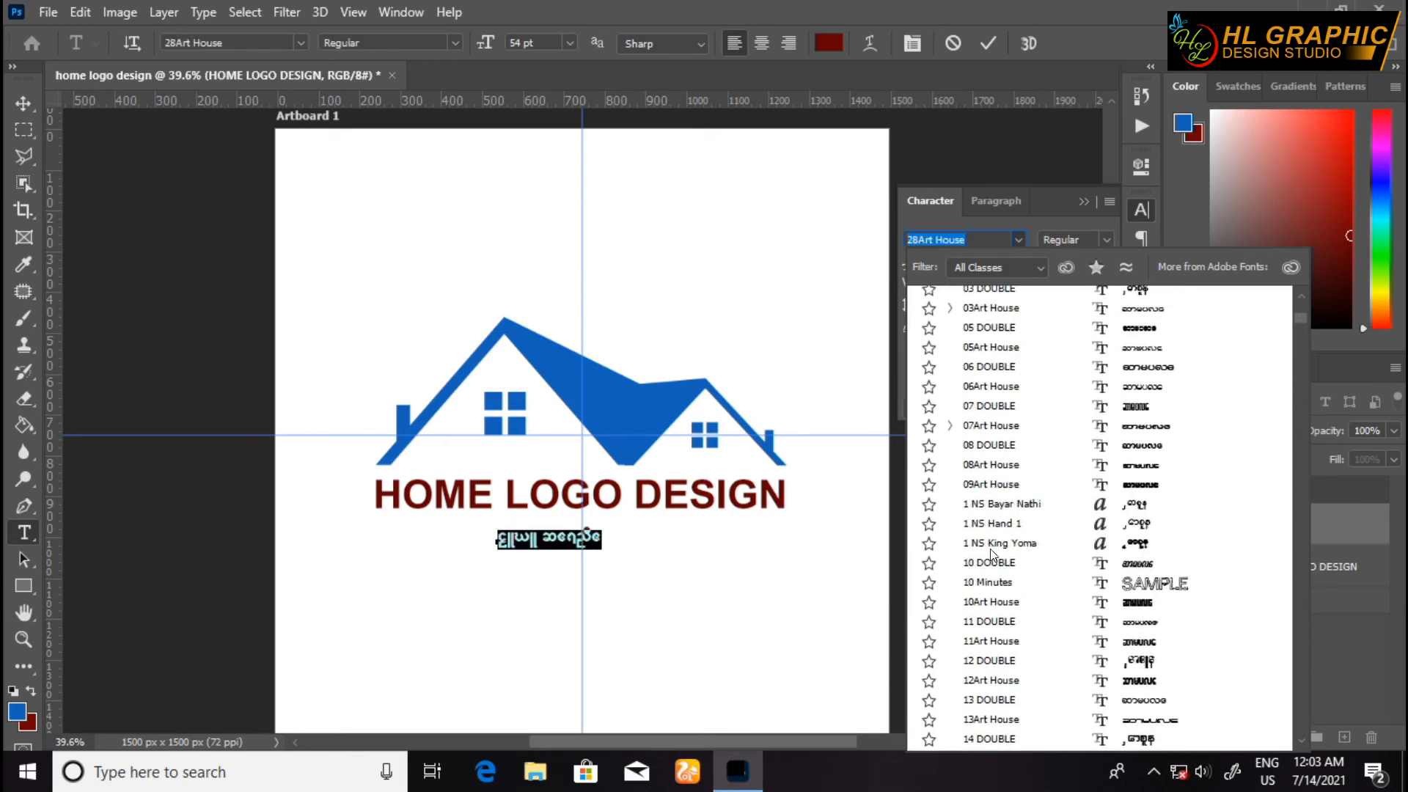
scroll(992, 555, "up", 1)
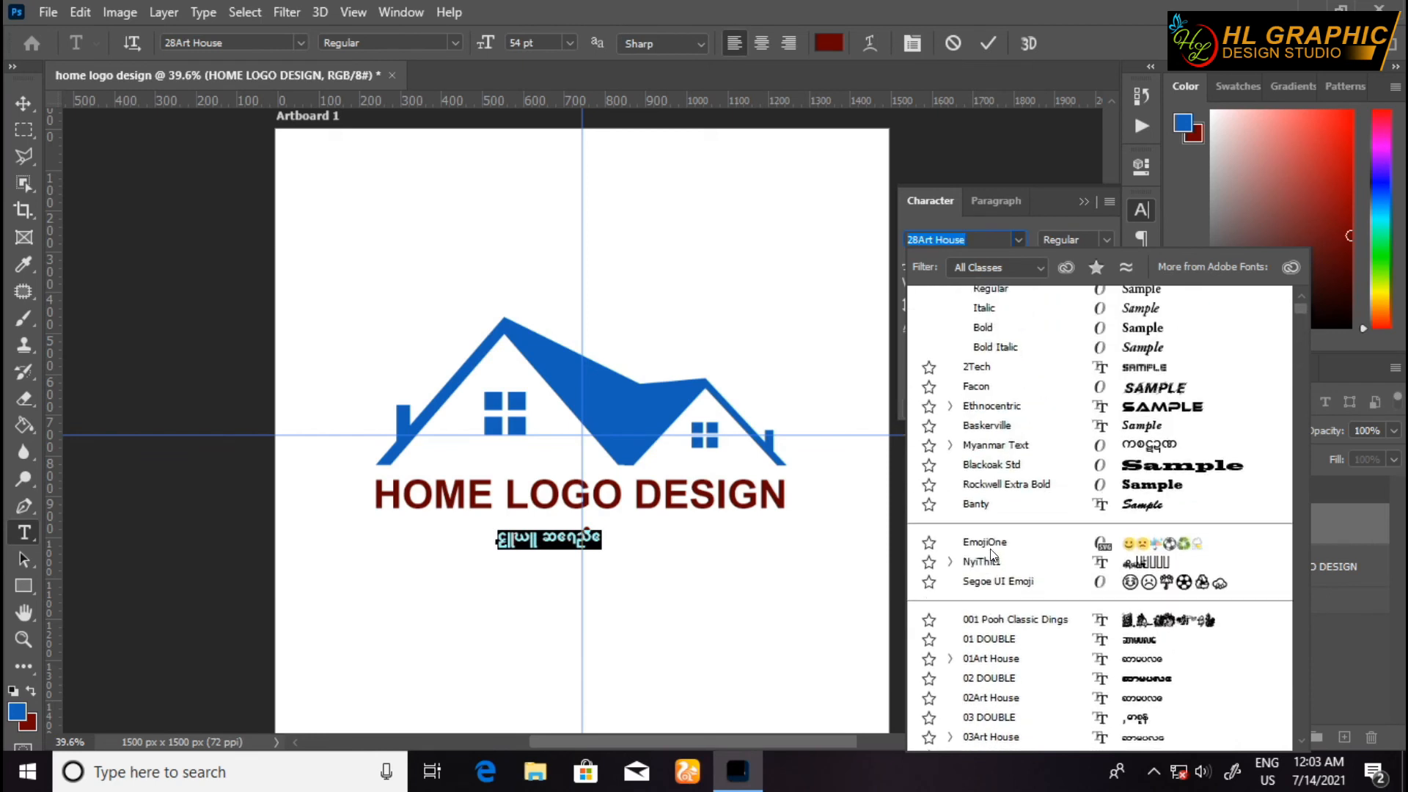
left_click(1007, 331)
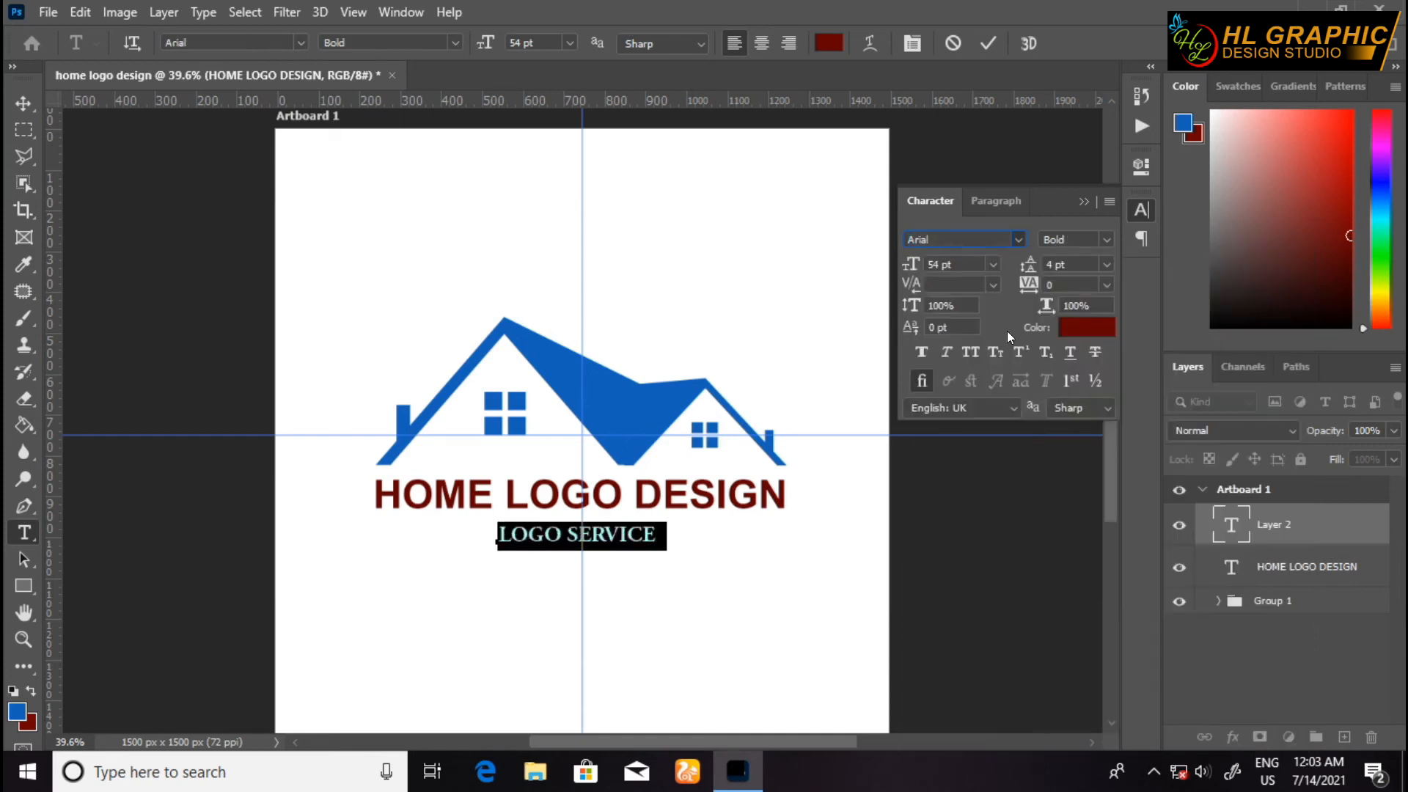
left_click(1083, 200)
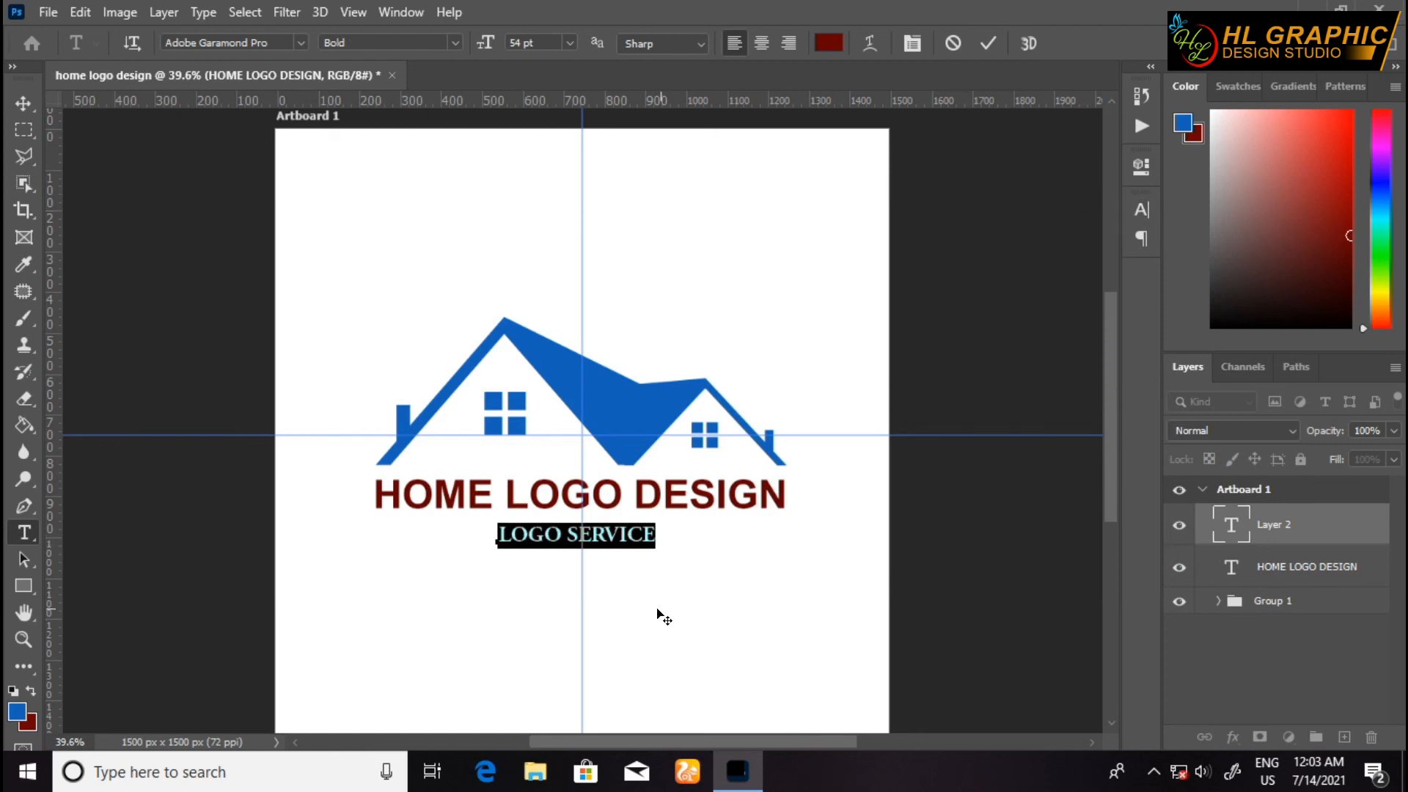
Step: Set the LOGO SERVICE text size to 52 pt and commit the text edit
left_click(548, 44)
scroll(548, 44, "down", 2)
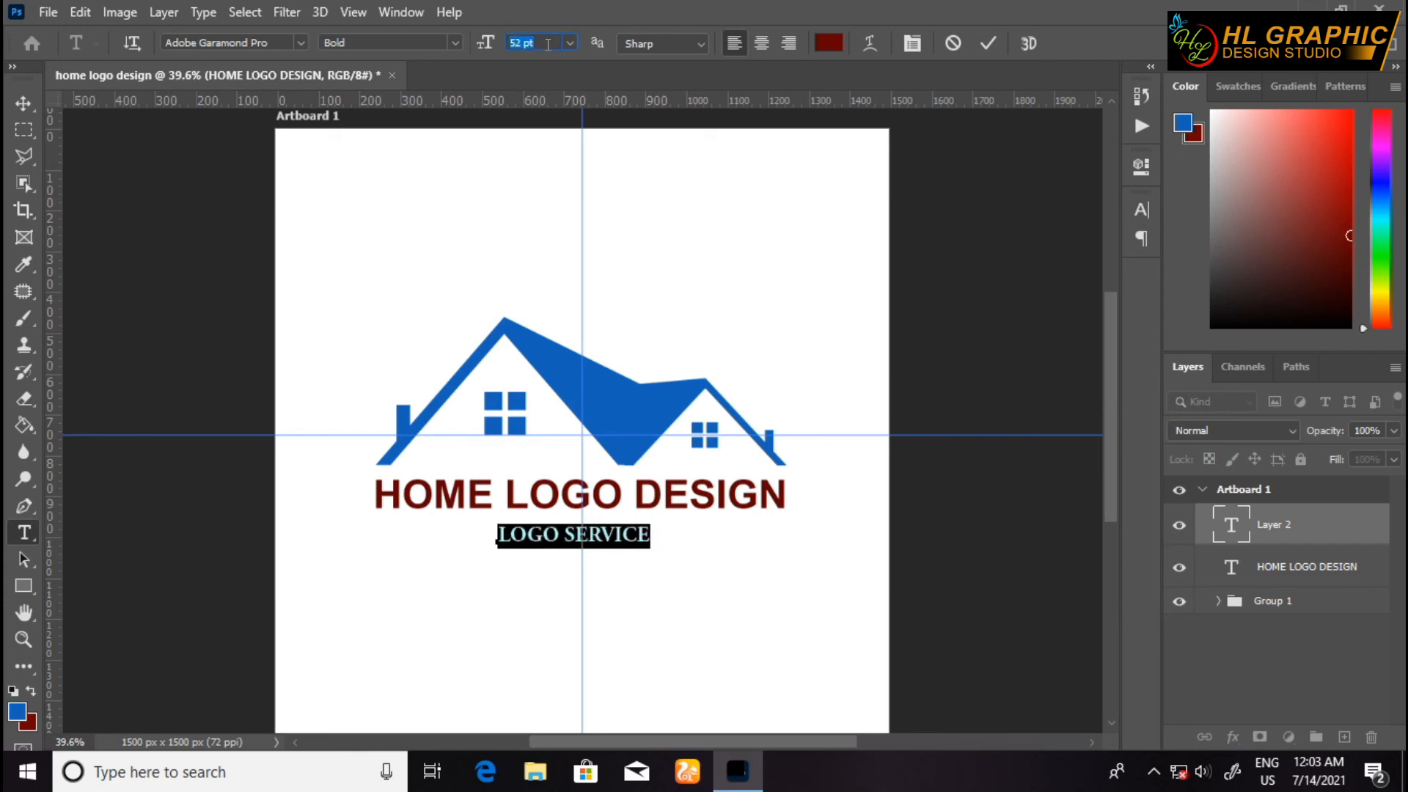
left_click(988, 43)
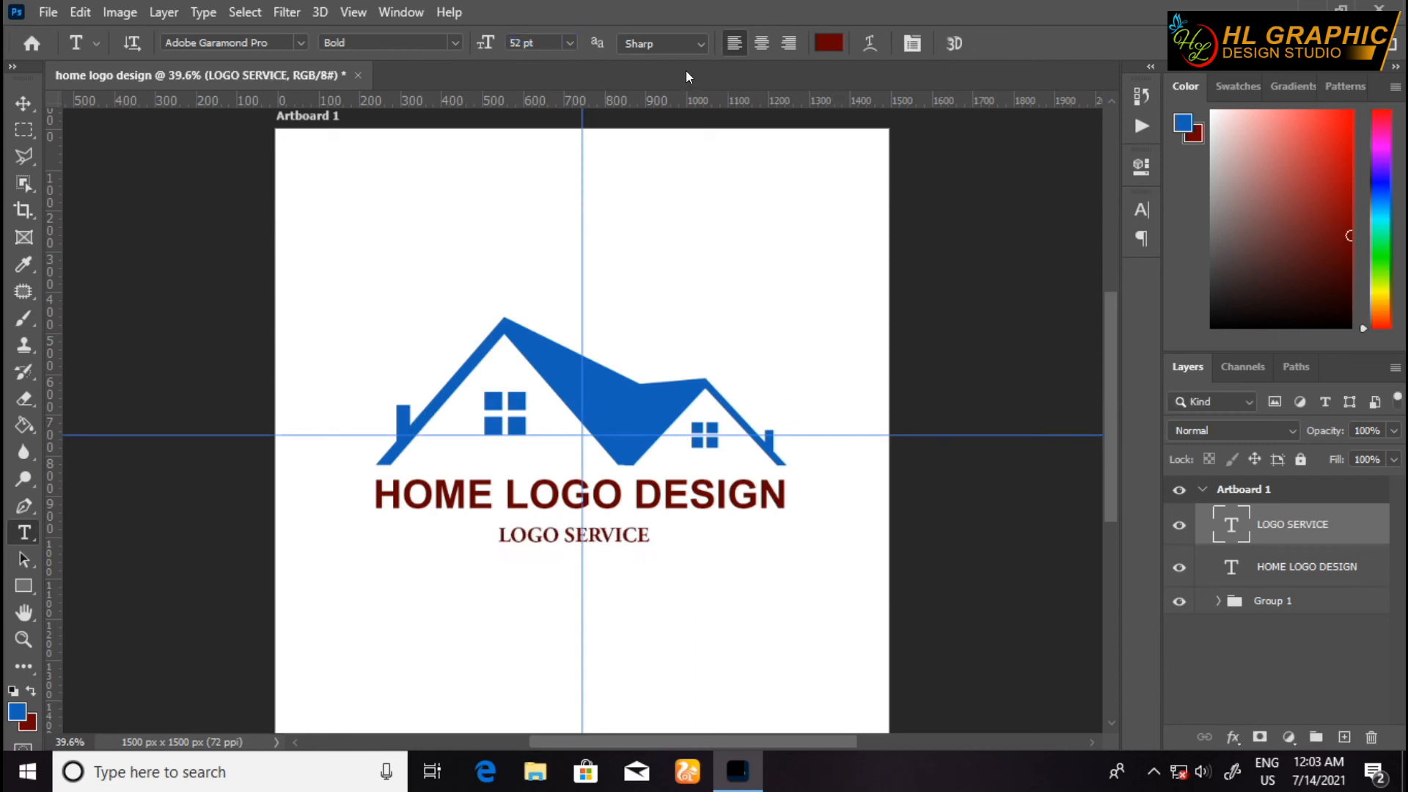
Step: Recolour the LOGO SERVICE text blue by sampling the house roof, and commit the edit
left_click_drag(649, 535, 497, 540)
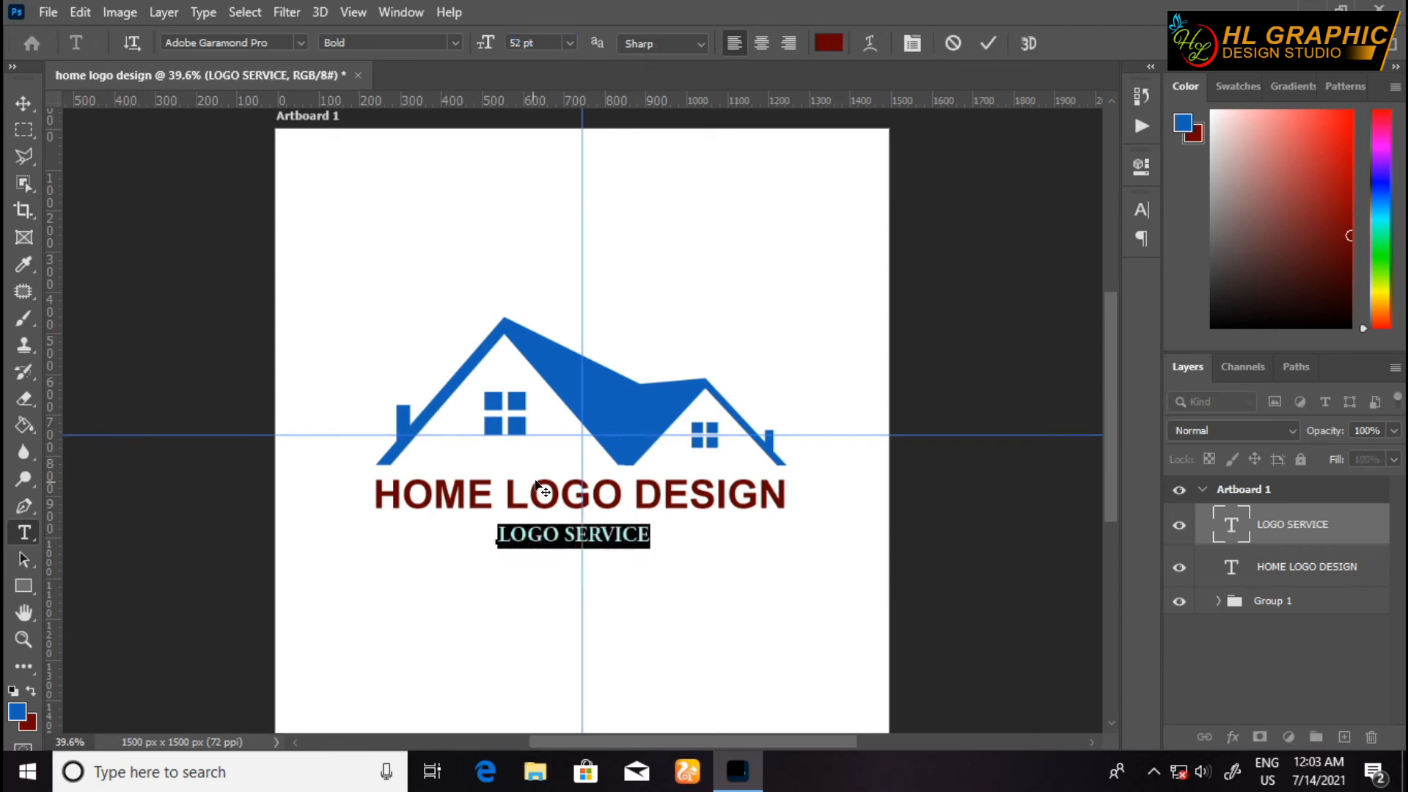
left_click(829, 42)
left_click(613, 399)
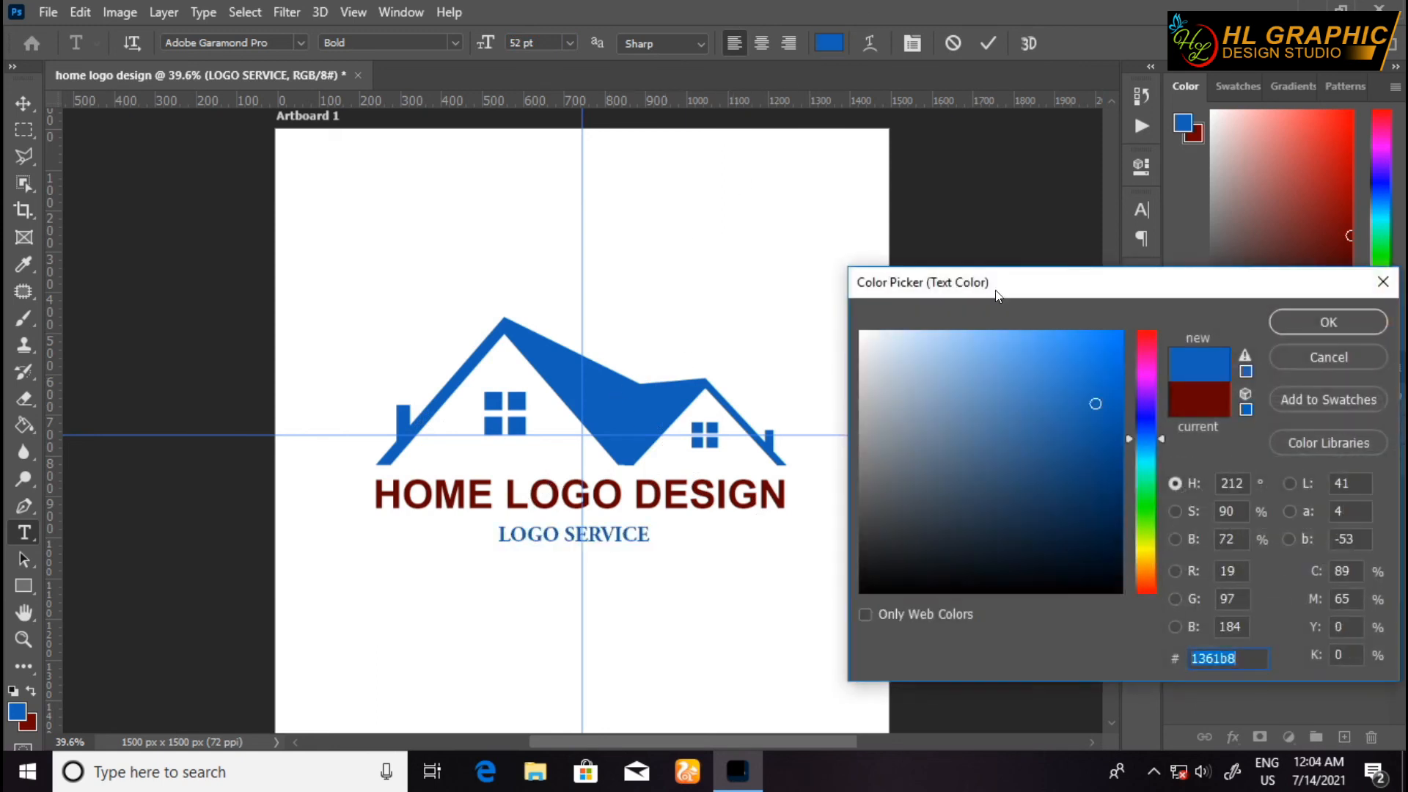
left_click(1346, 322)
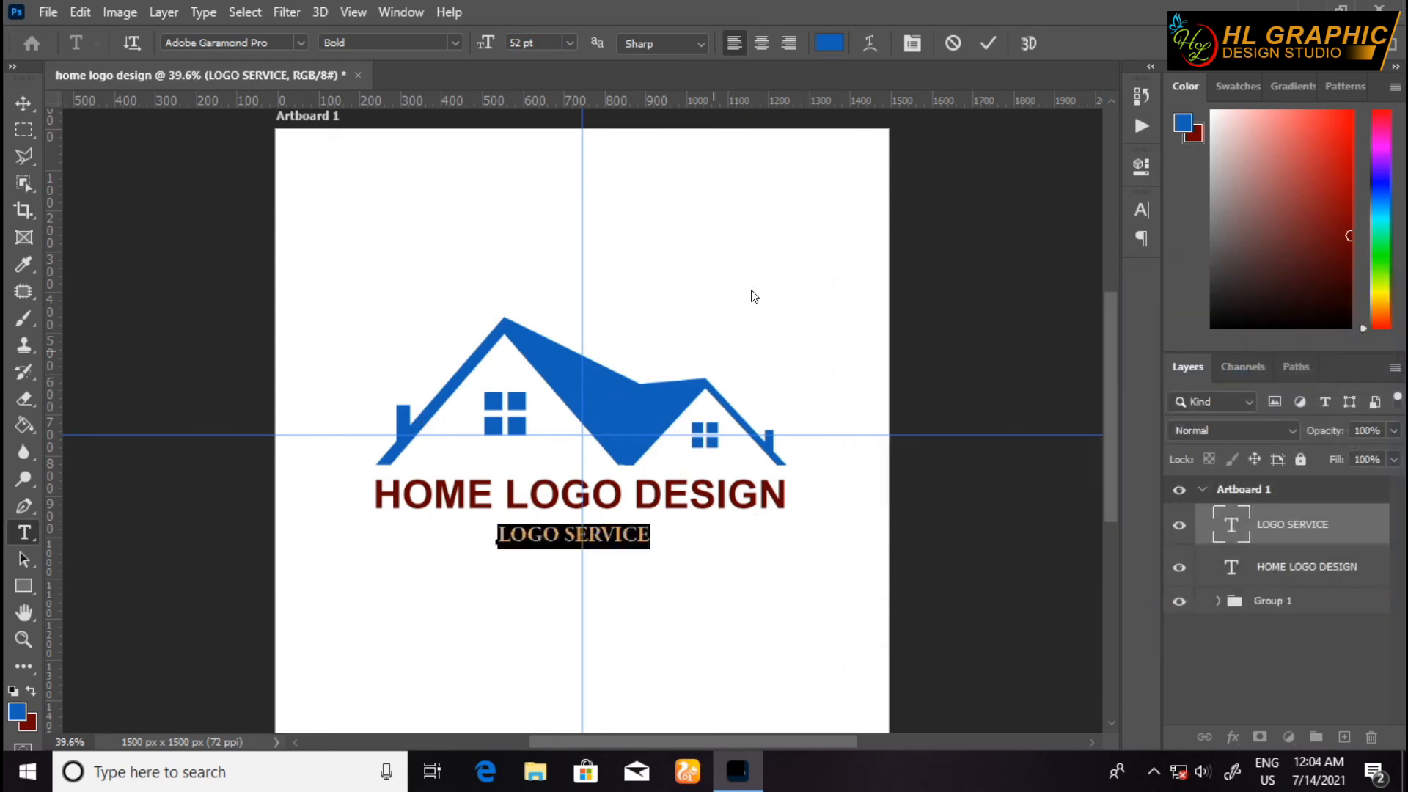
left_click(988, 43)
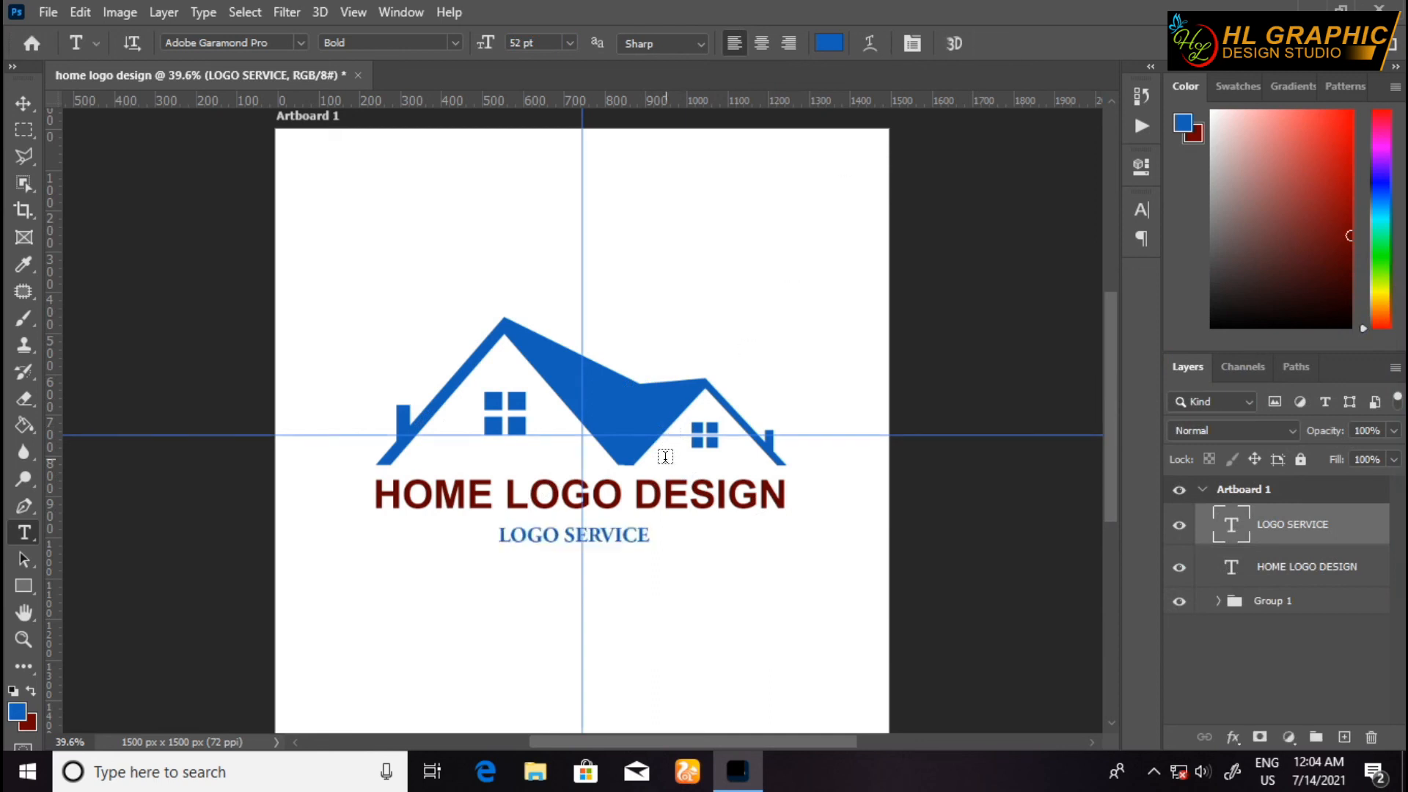
Step: Nudge the LOGO SERVICE line slightly up and to the right, closer beneath the caption
left_click(24, 104)
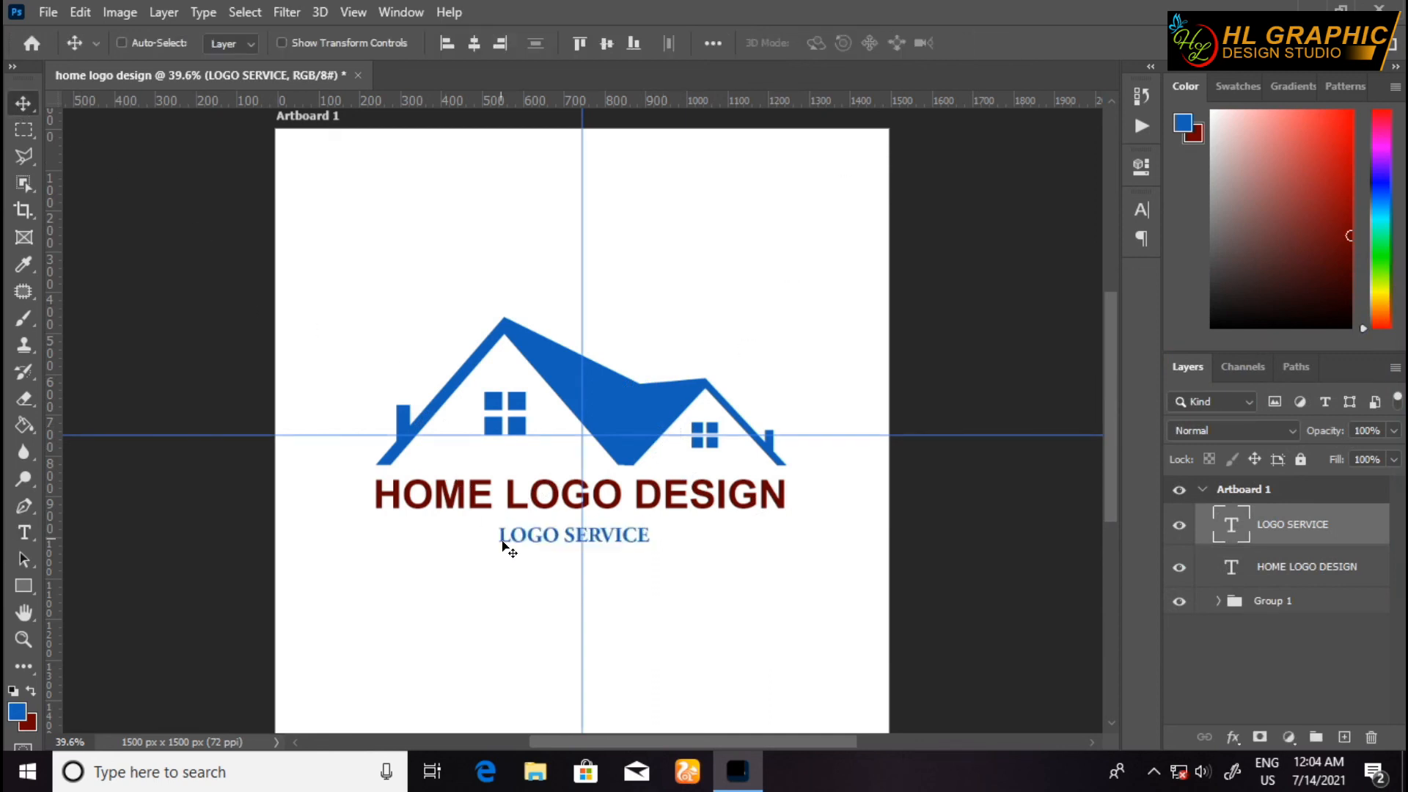
key("Up")
key("Up")
key("Up")
key("Up")
key("Up")
key("Up")
key("Up")
key("Right")
key("Right")
key("Right")
key("Right")
key("Right")
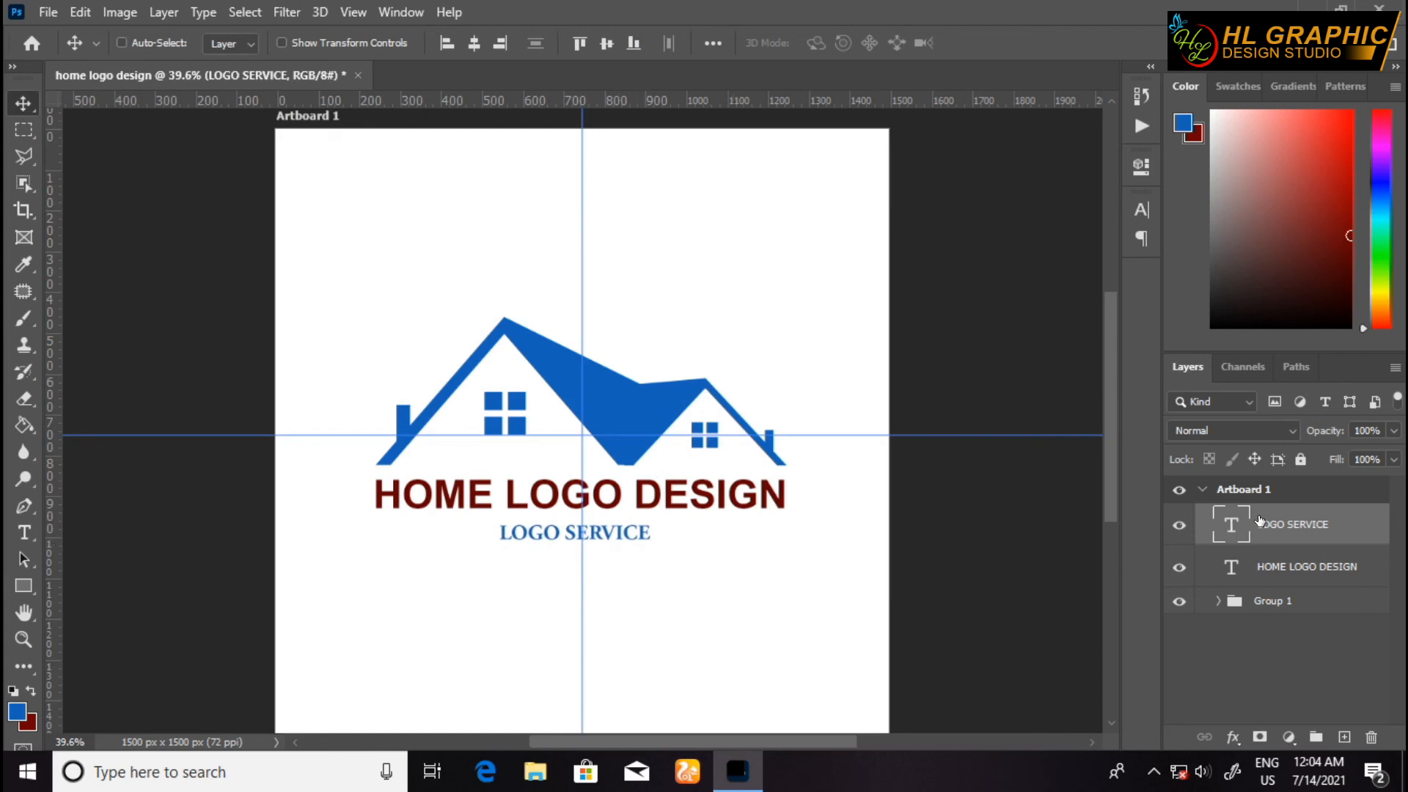
Step: Align the LOGO SERVICE line and the caption by their horizontal centres, leaving only the LOGO SERVICE layer selected
left_click(1320, 567, "shift")
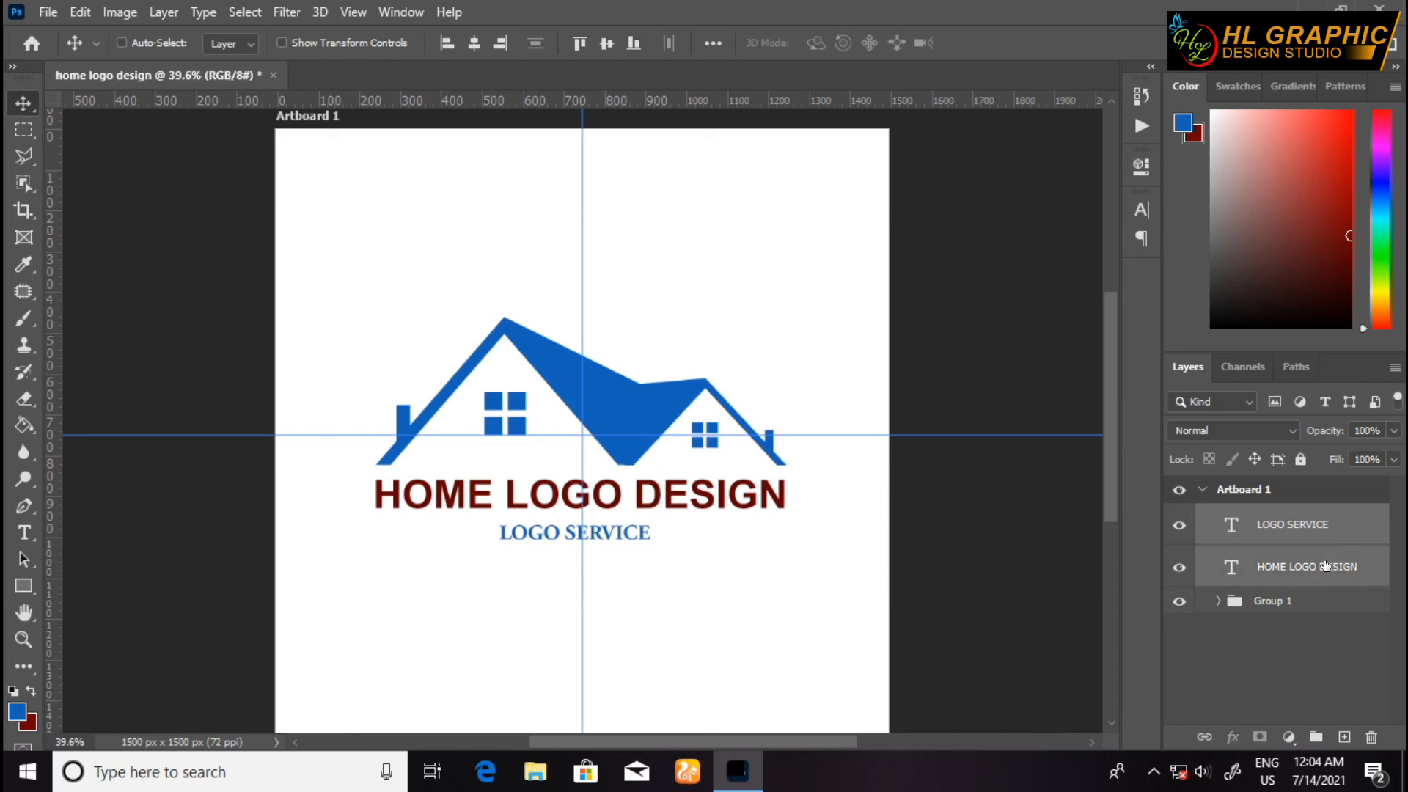
left_click(474, 43)
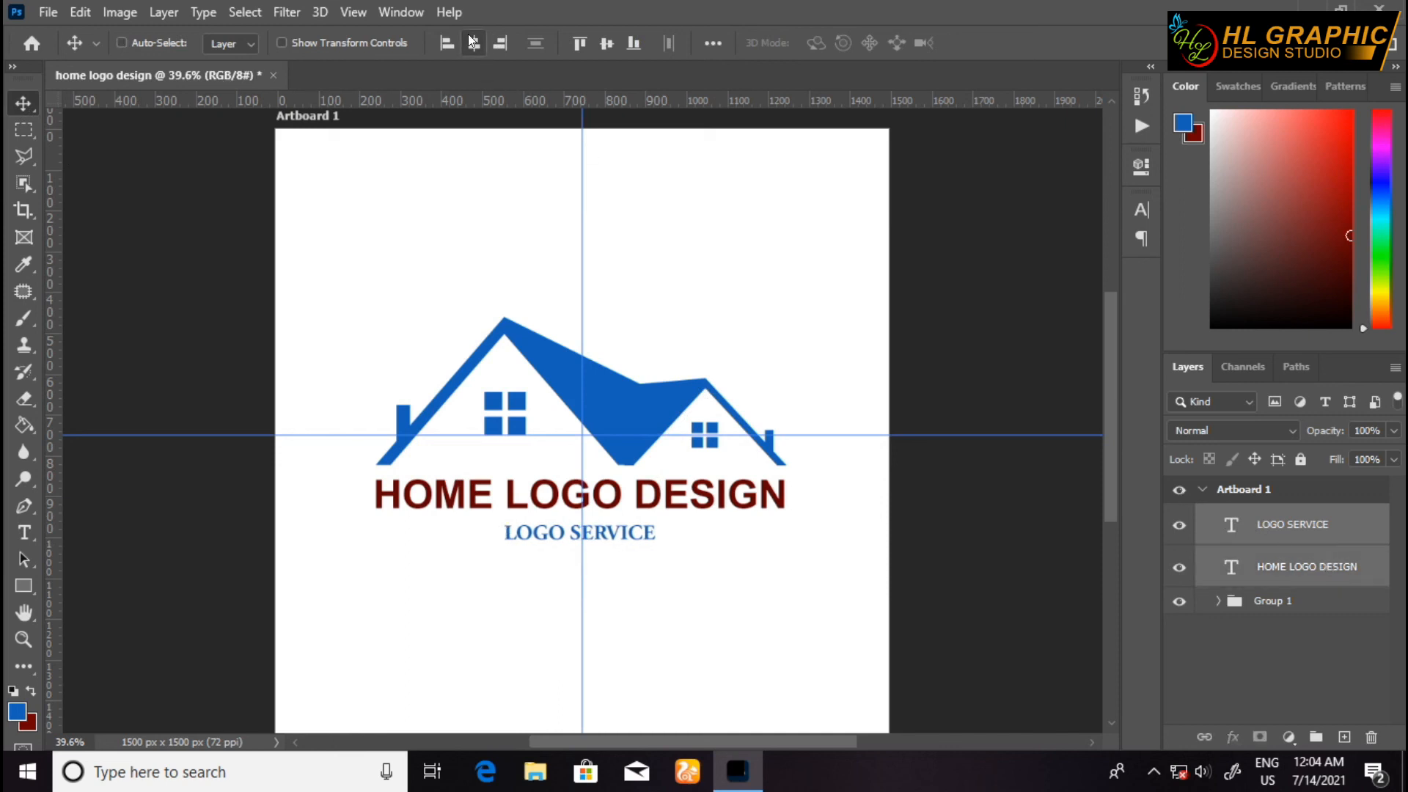
left_click(1309, 517)
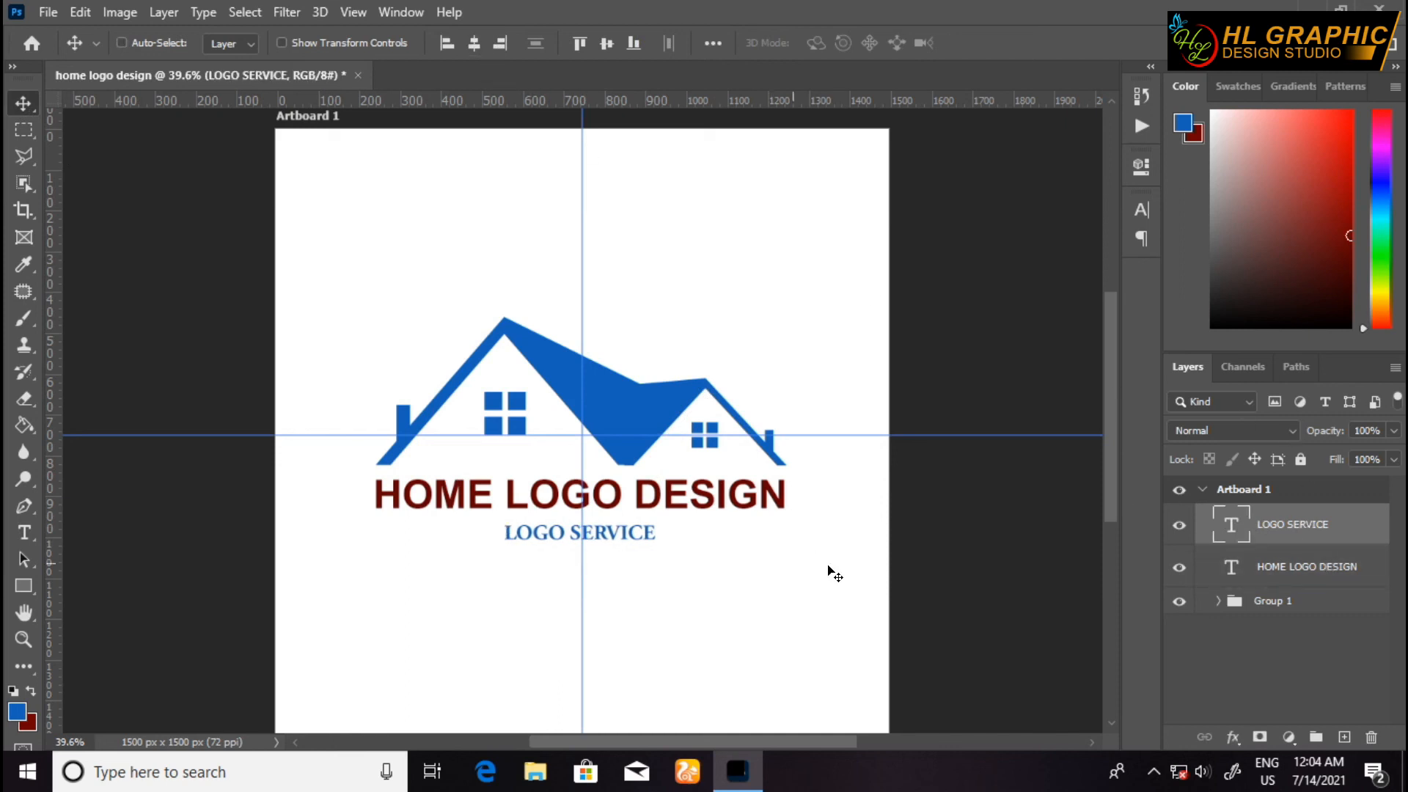
Step: Draw a thin rectangle bar 1035 × 10 px horizontally across the LOGO SERVICE line, spanning the caption's width
left_click(23, 586)
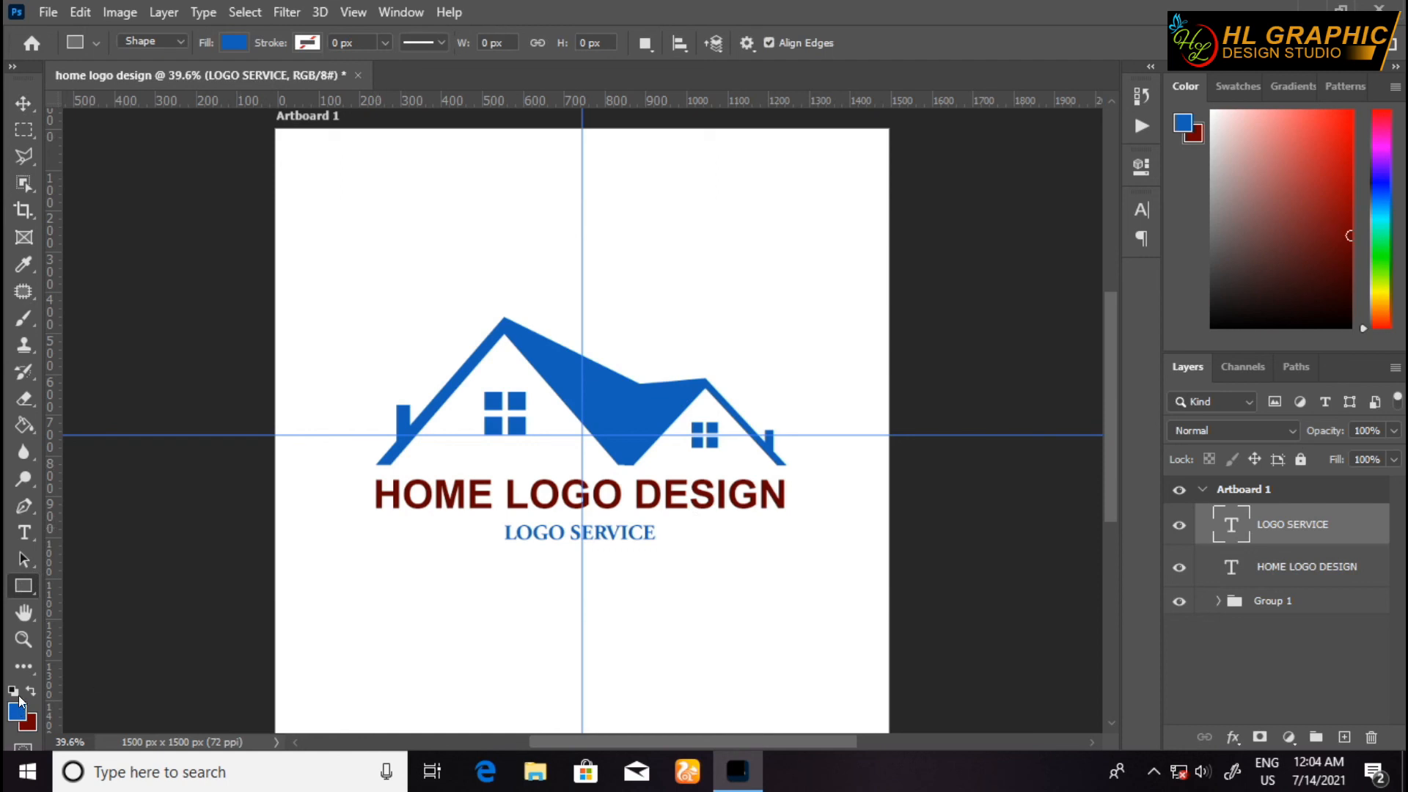
left_click_drag(374, 531, 797, 536)
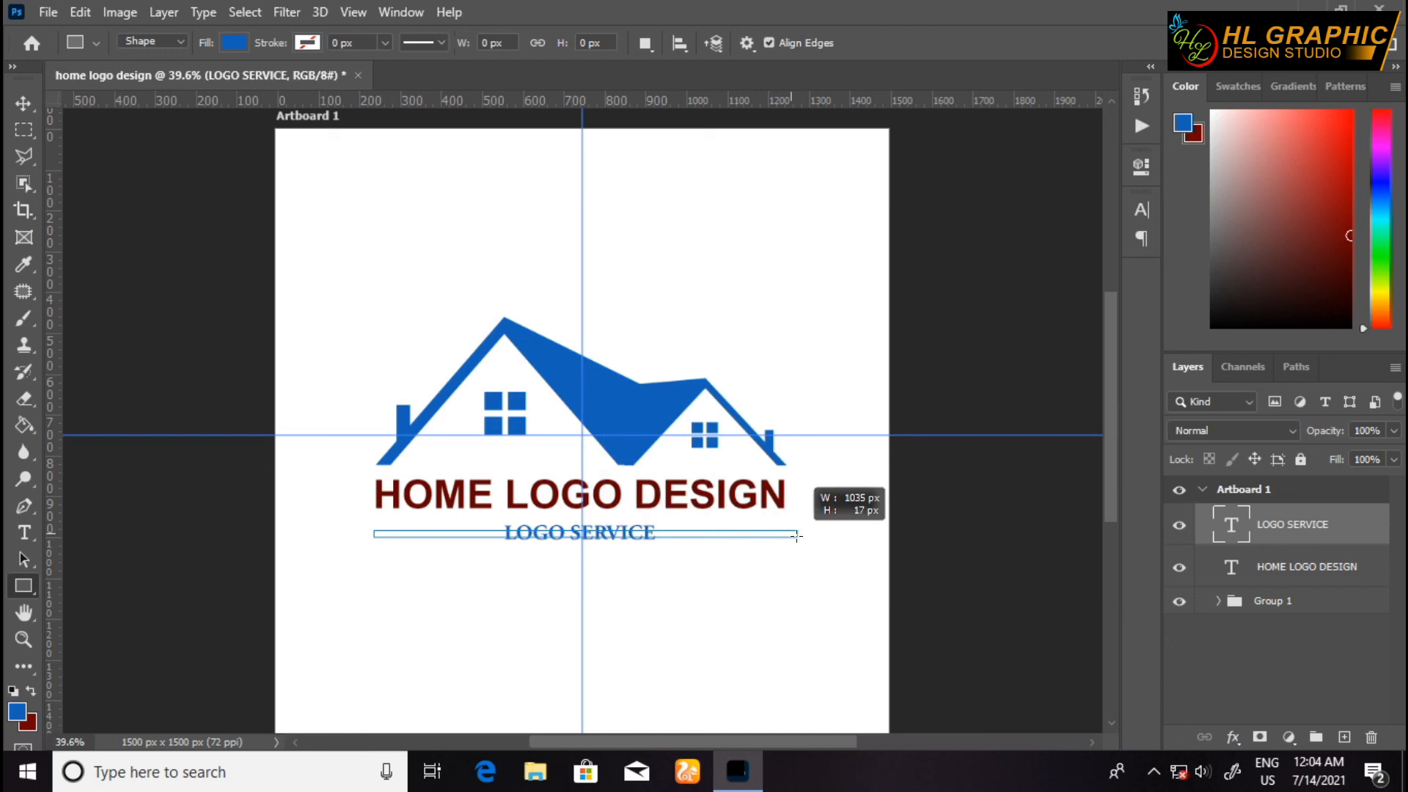
left_click_drag(797, 537, 798, 533)
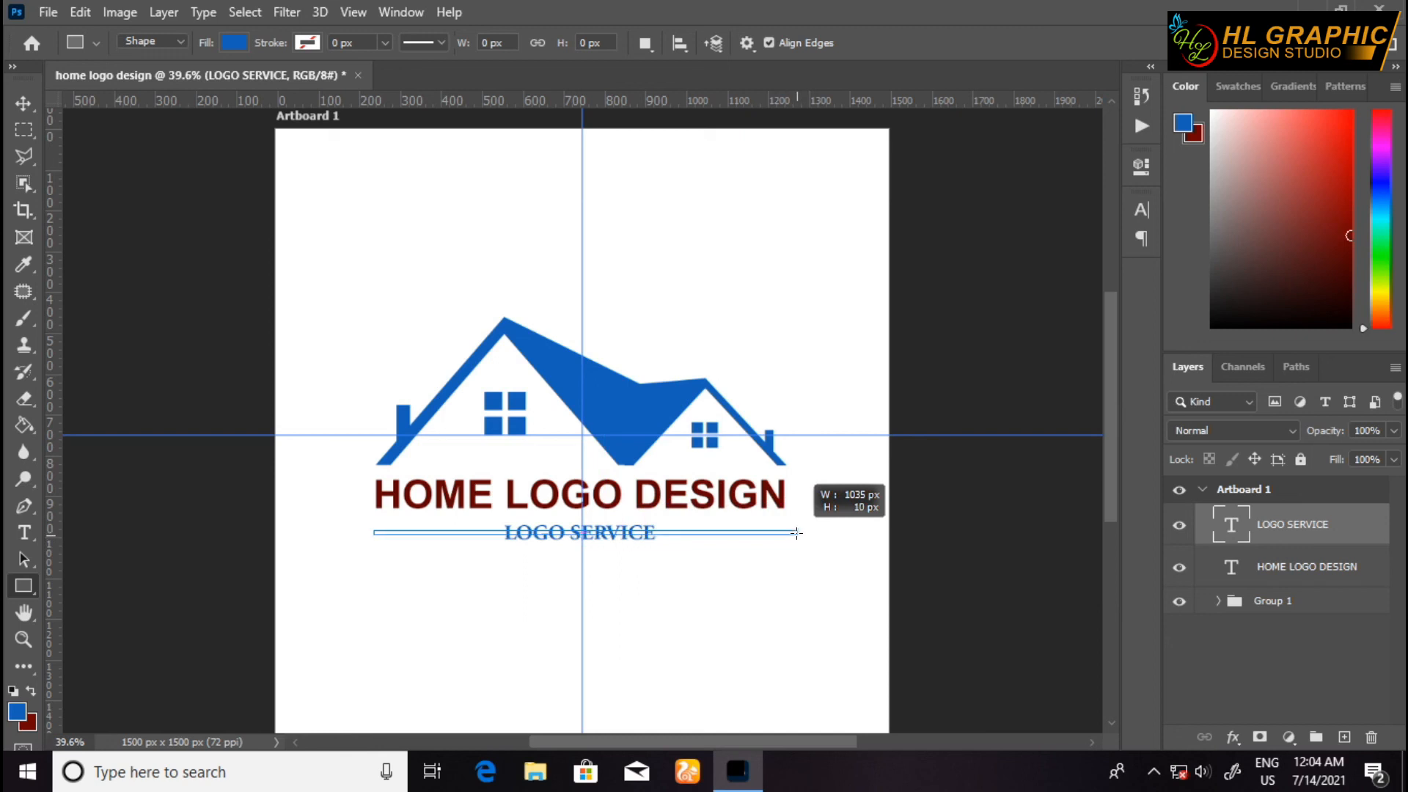
left_click_drag(797, 533, 797, 533)
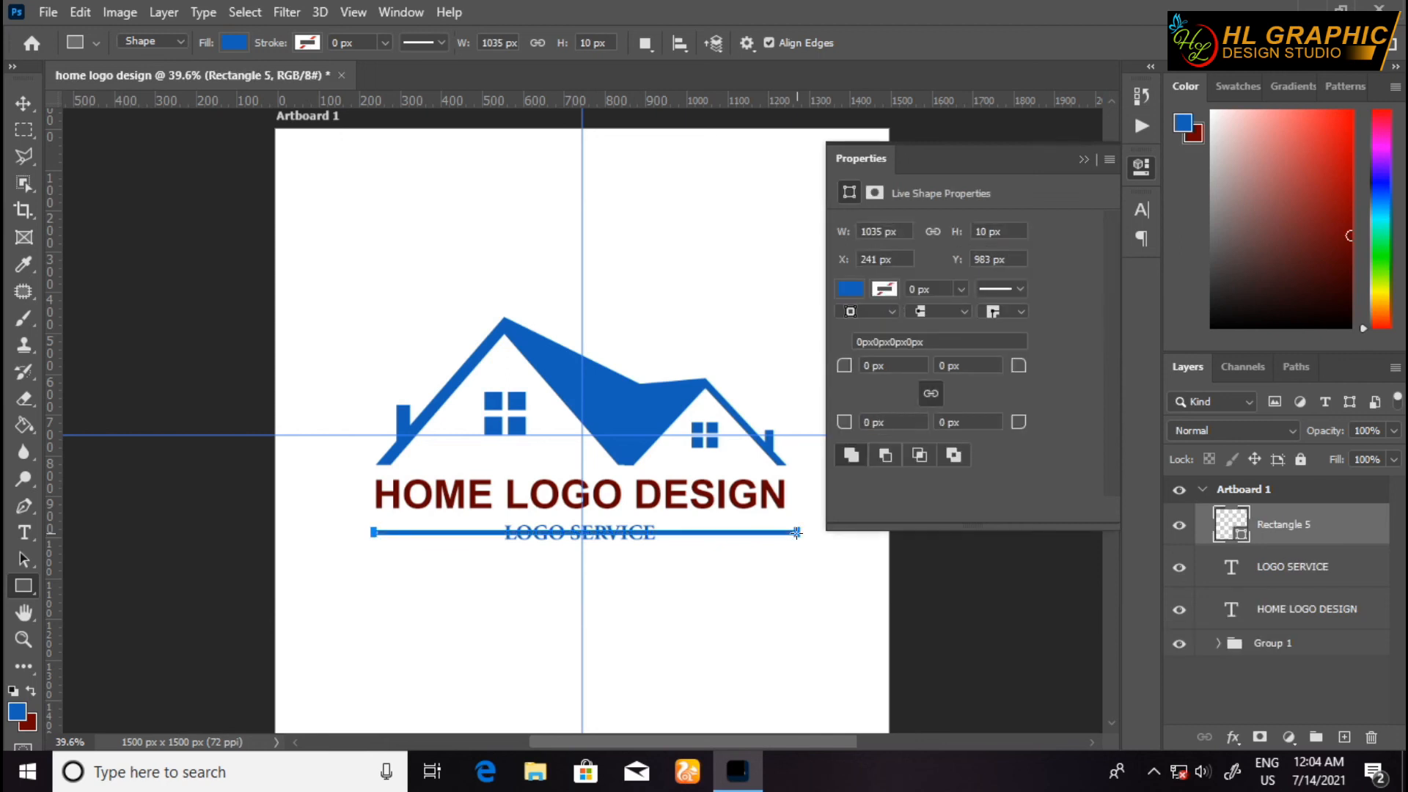
Step: Fill the thin bar with the recently used dark red
left_click(852, 290)
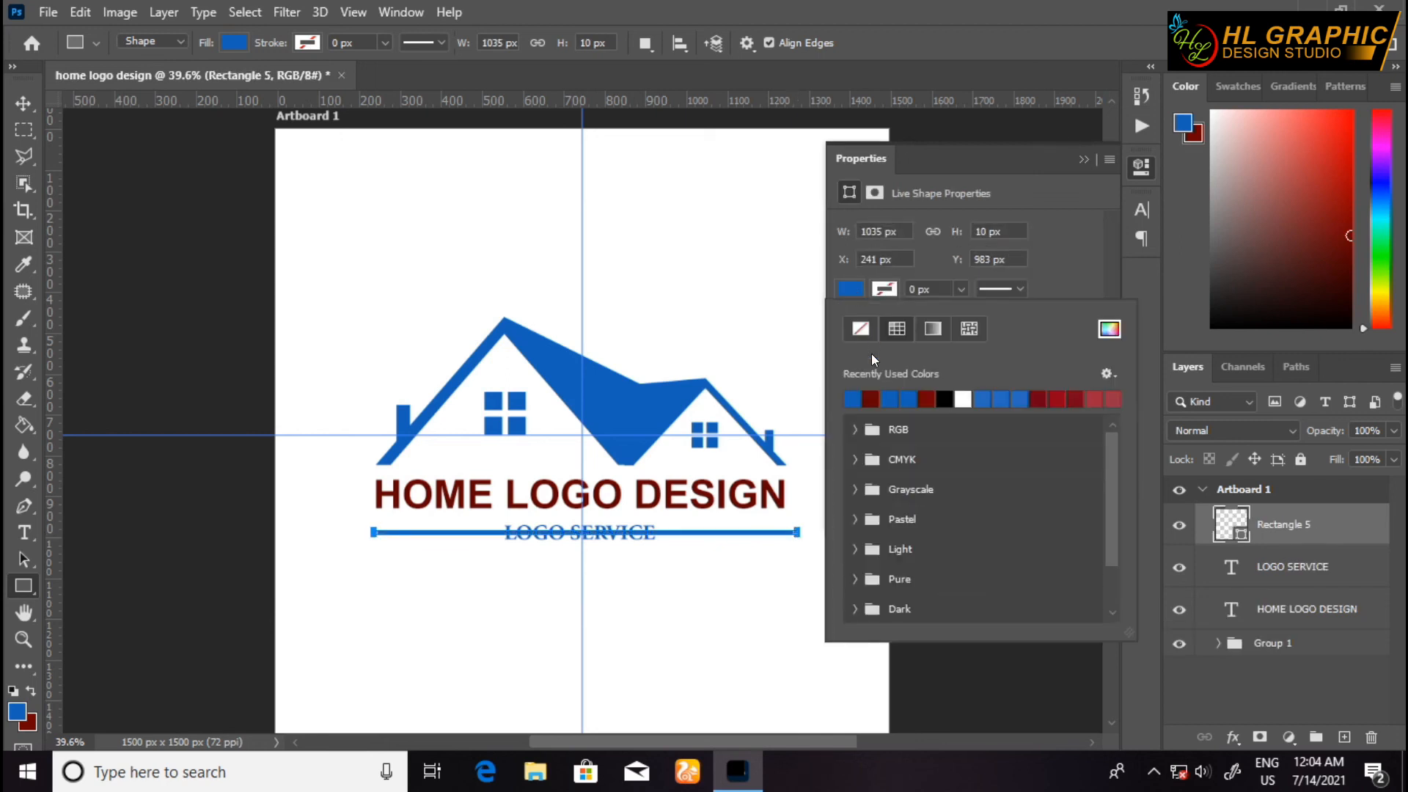
left_click(872, 399)
left_click(1082, 157)
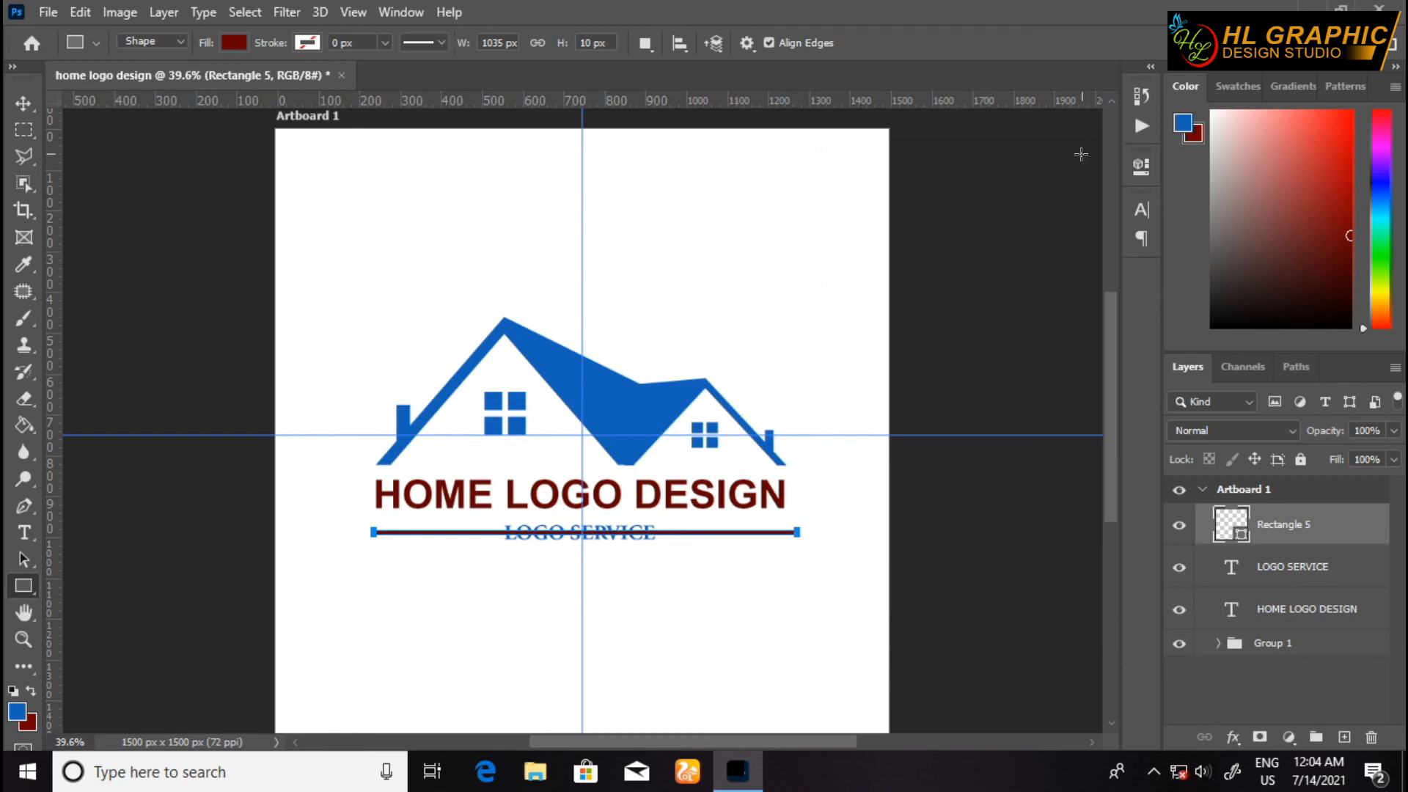
Step: Rasterize the dark red bar's layer, Rectangle 5
left_click(22, 106)
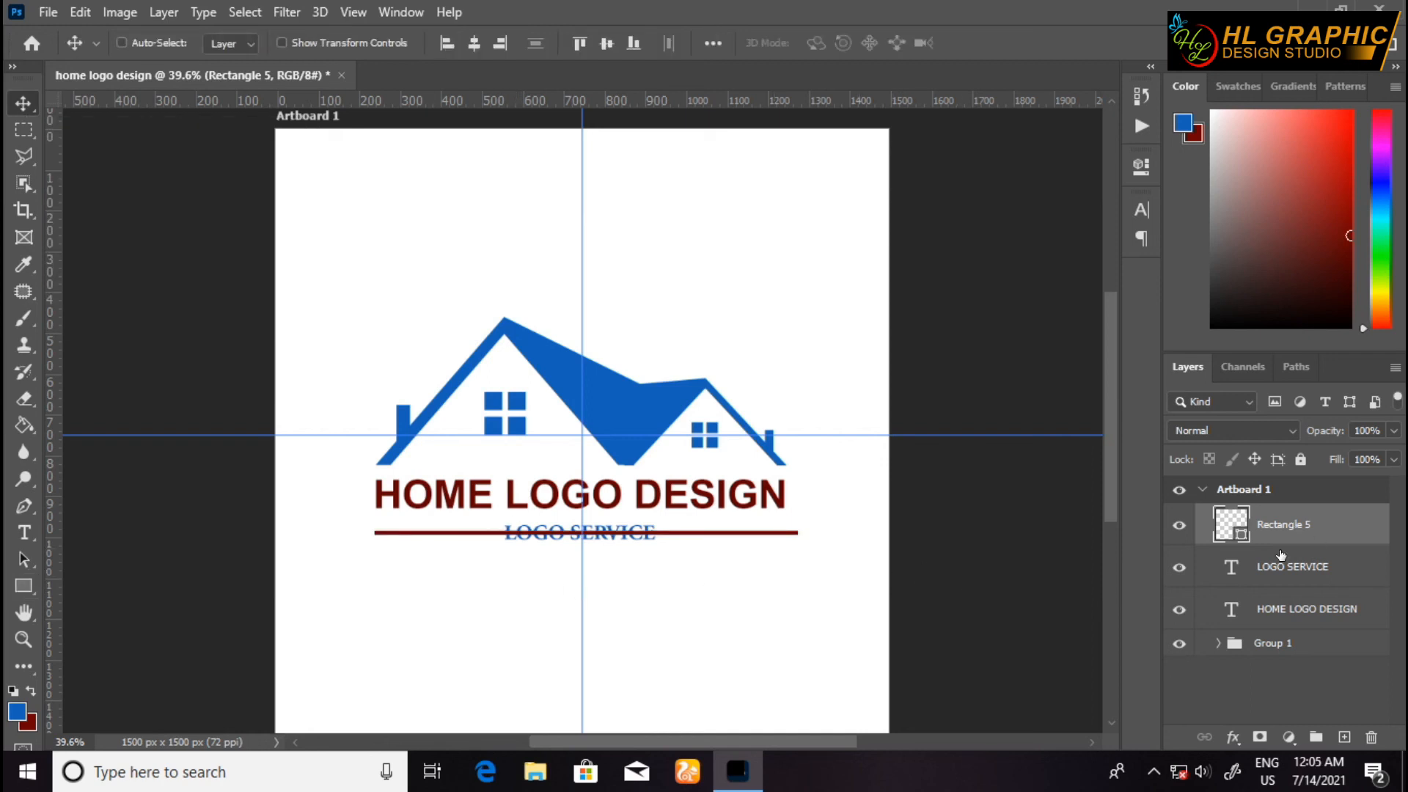
right_click(1294, 512)
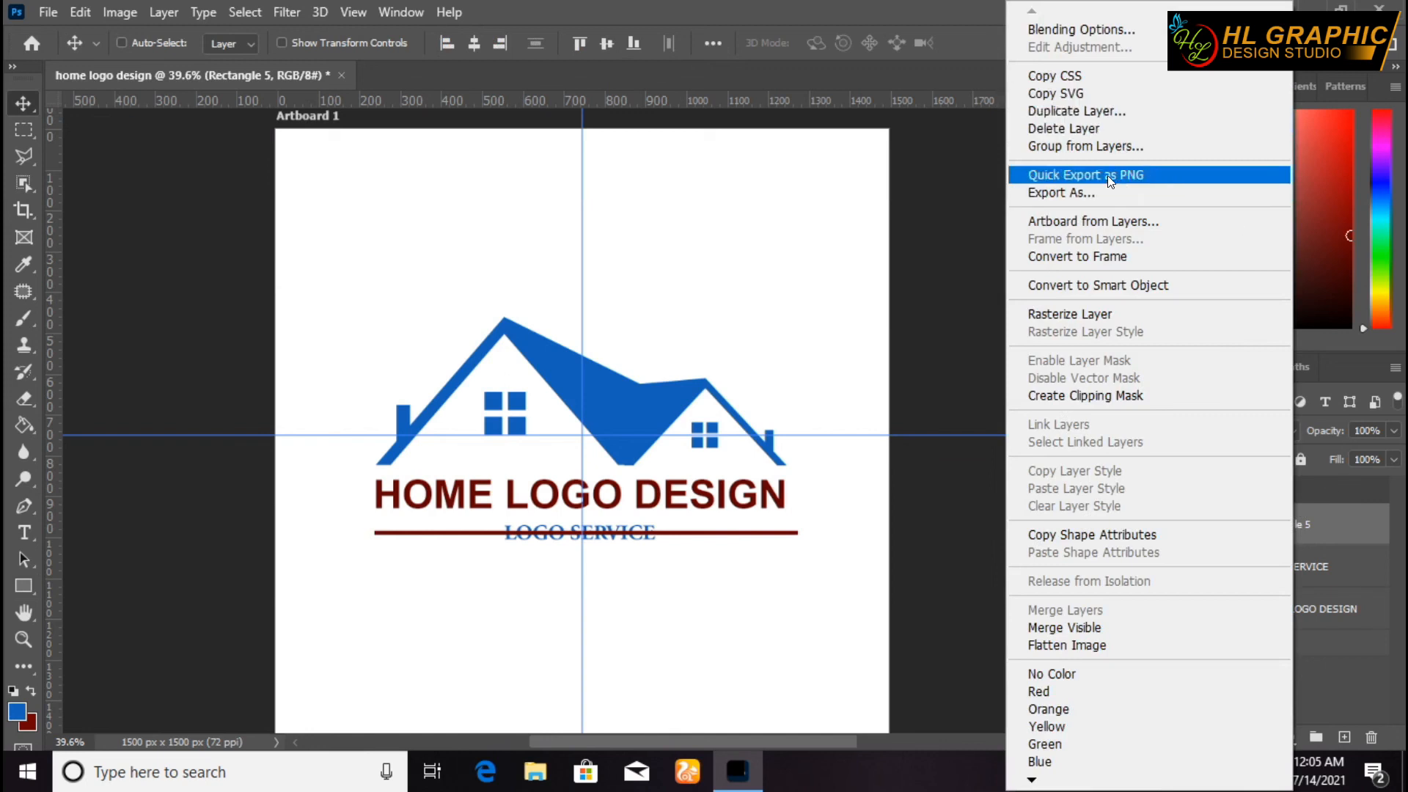
left_click(1081, 312)
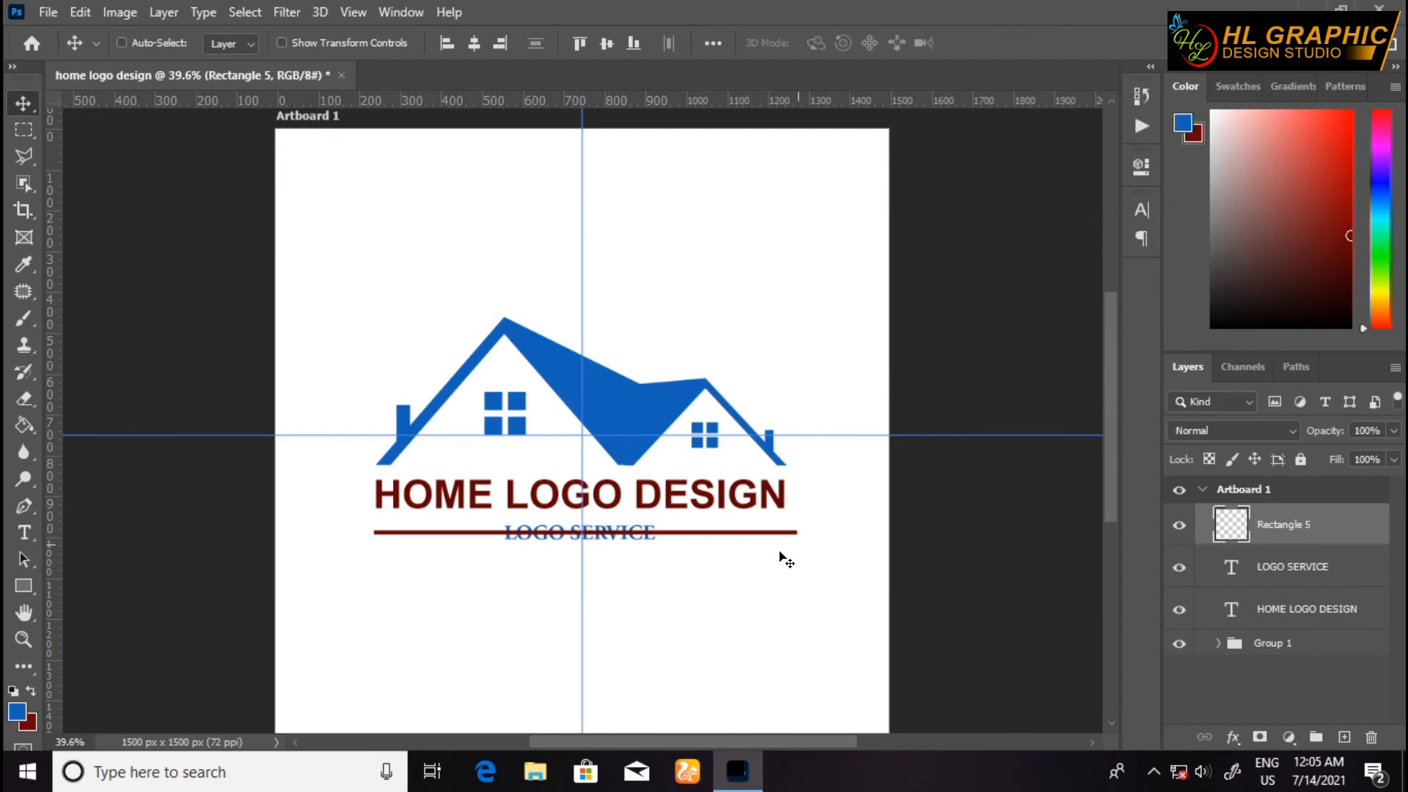
Step: Cut out the part of the bar crossing the LOGO SERVICE text using a rectangular selection, keep the bar's layer, and clear the selection
key("z")
left_click(585, 542)
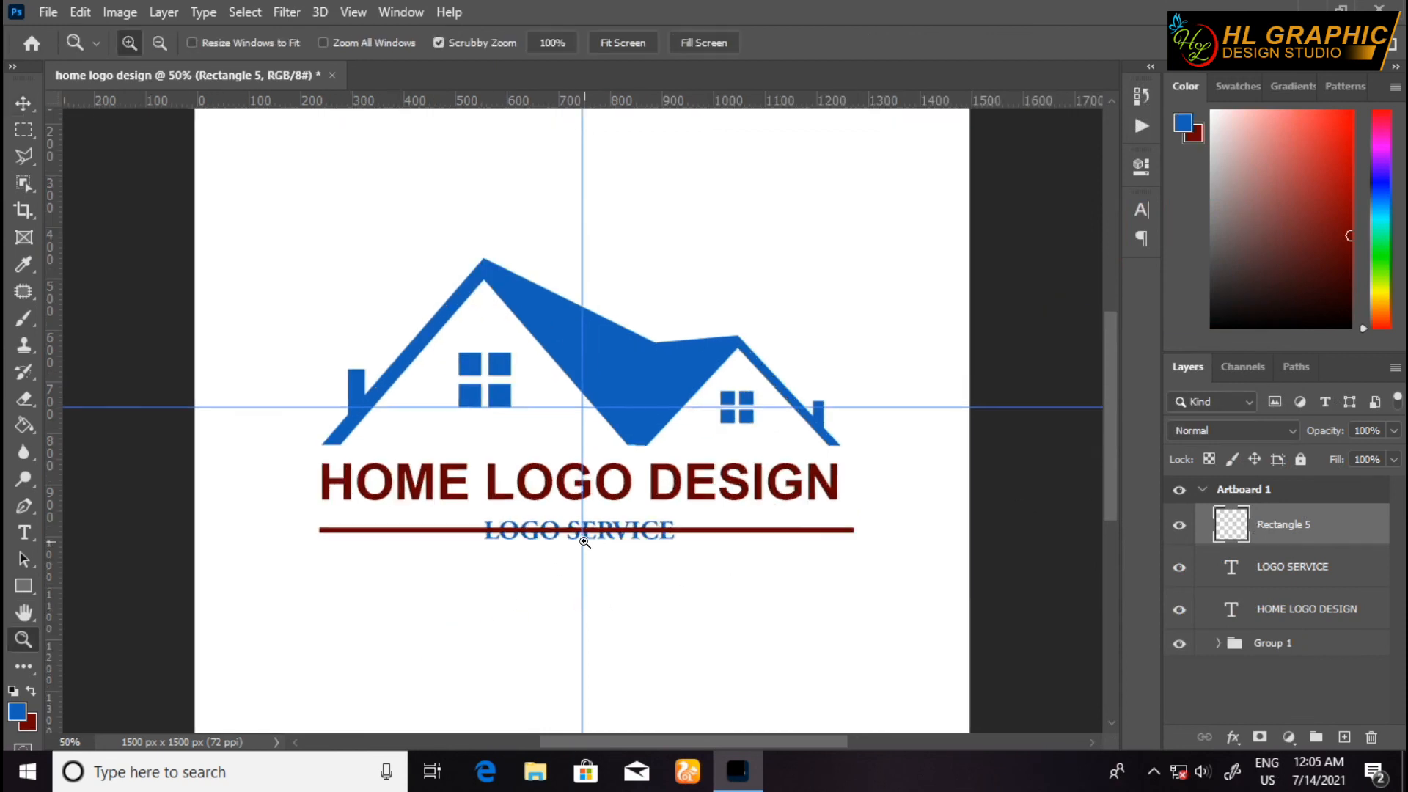
left_click(585, 542)
left_click(584, 542)
key("v")
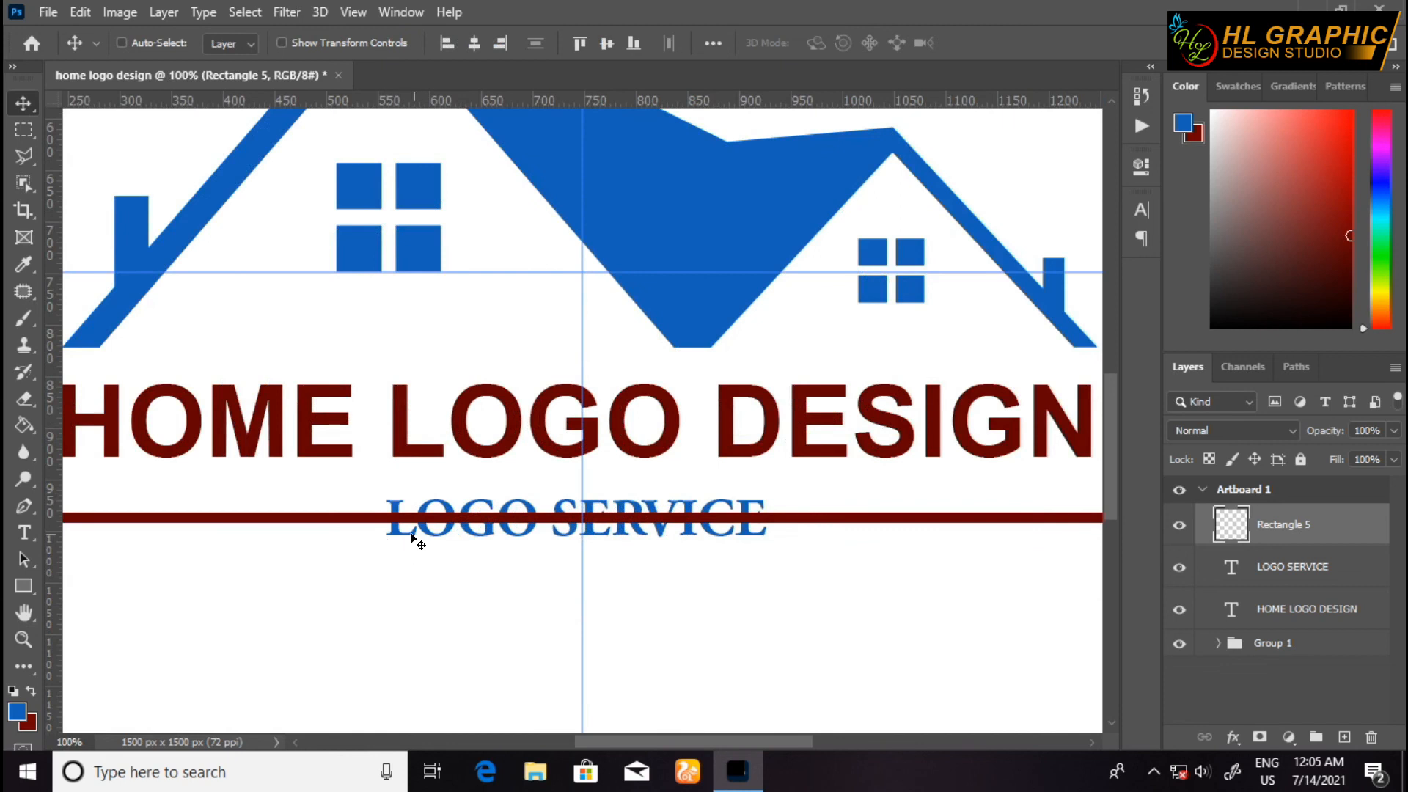
left_click(24, 131)
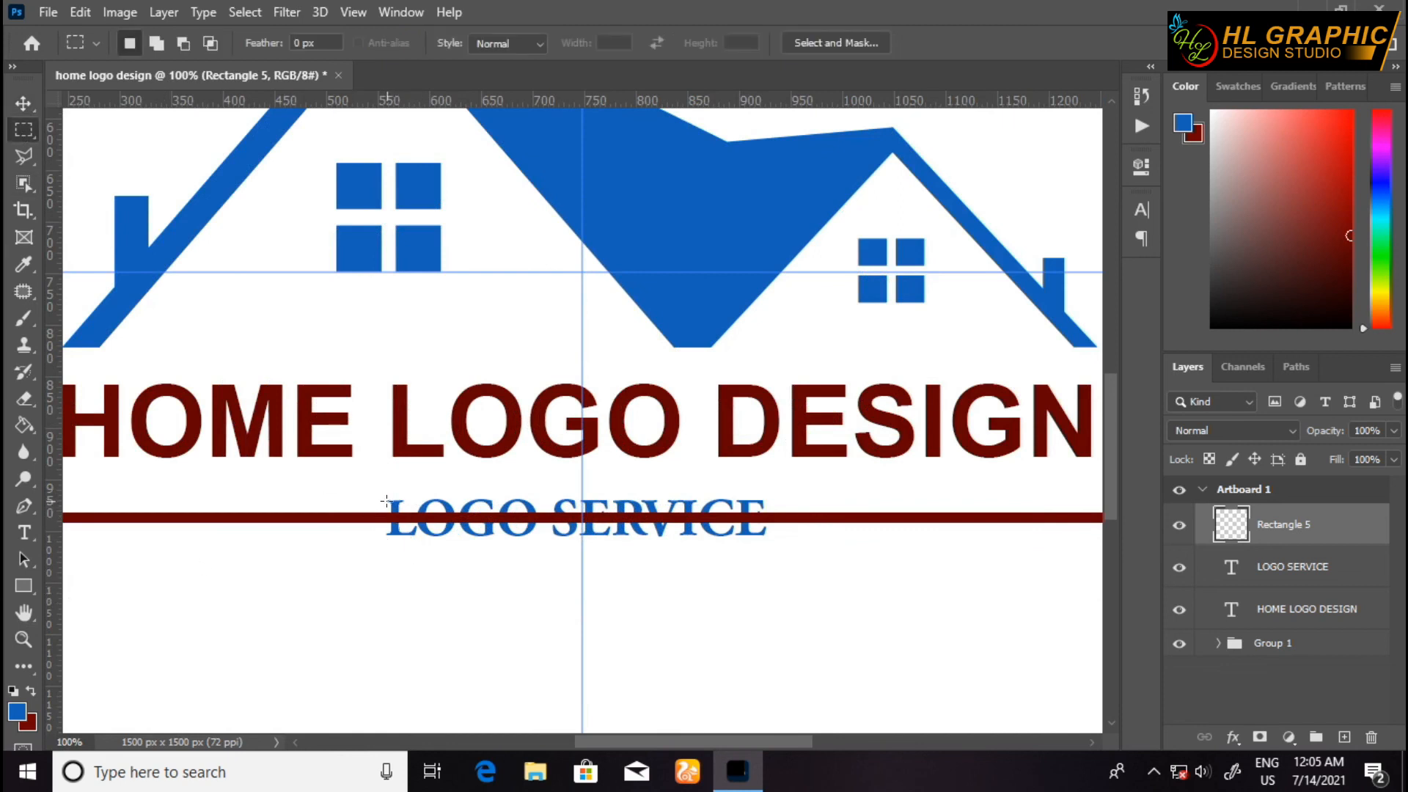
left_click_drag(387, 502, 786, 532)
left_click(1373, 738)
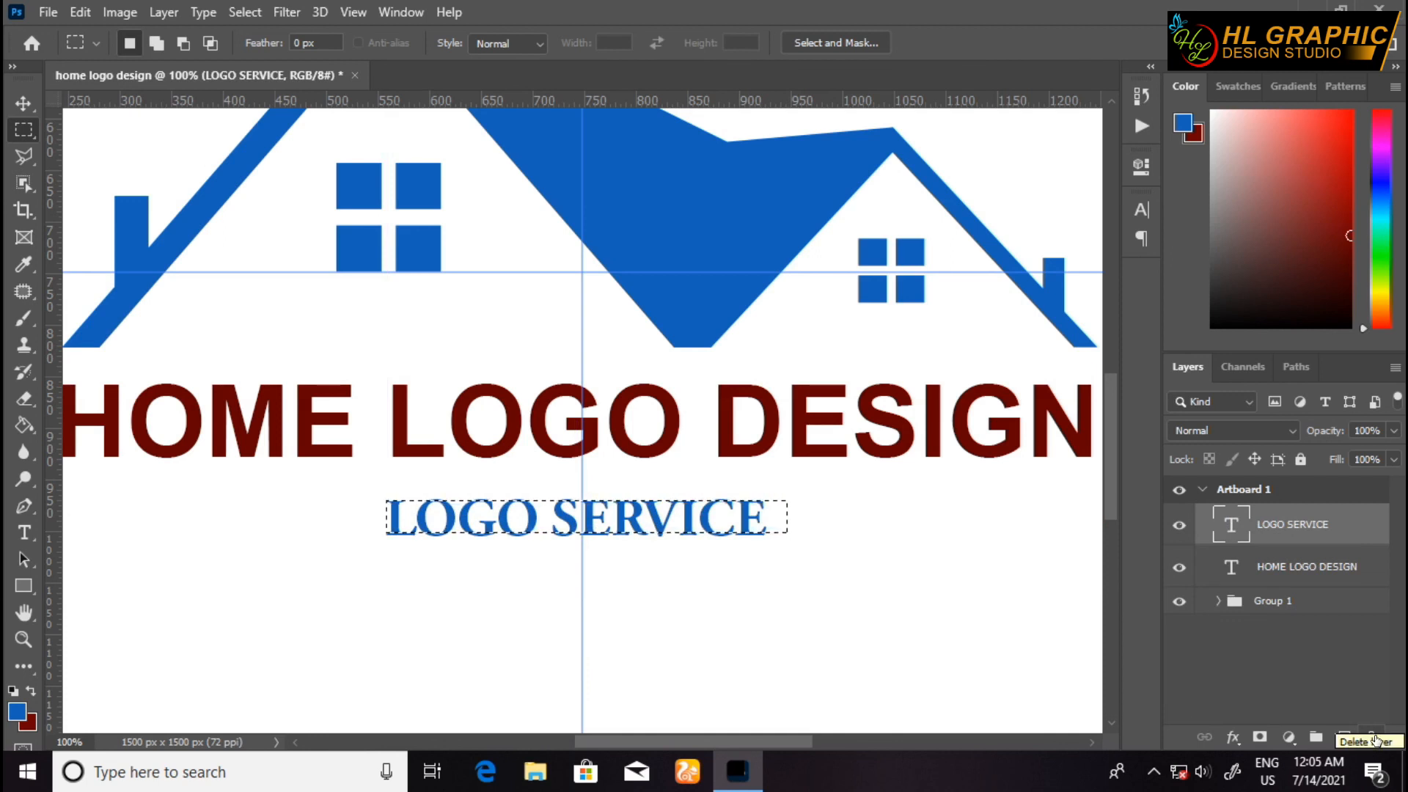
key("ctrl+z")
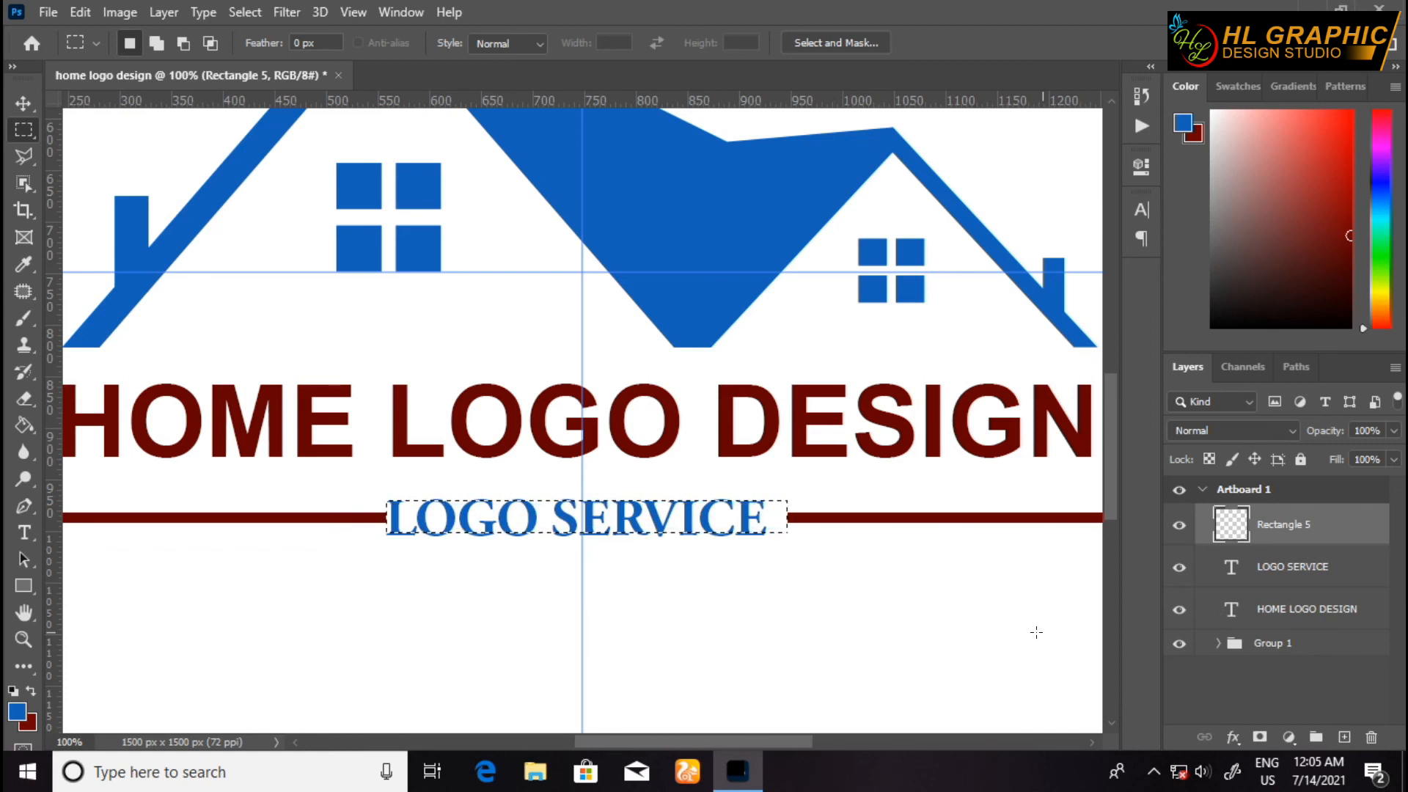
key("ctrl+d")
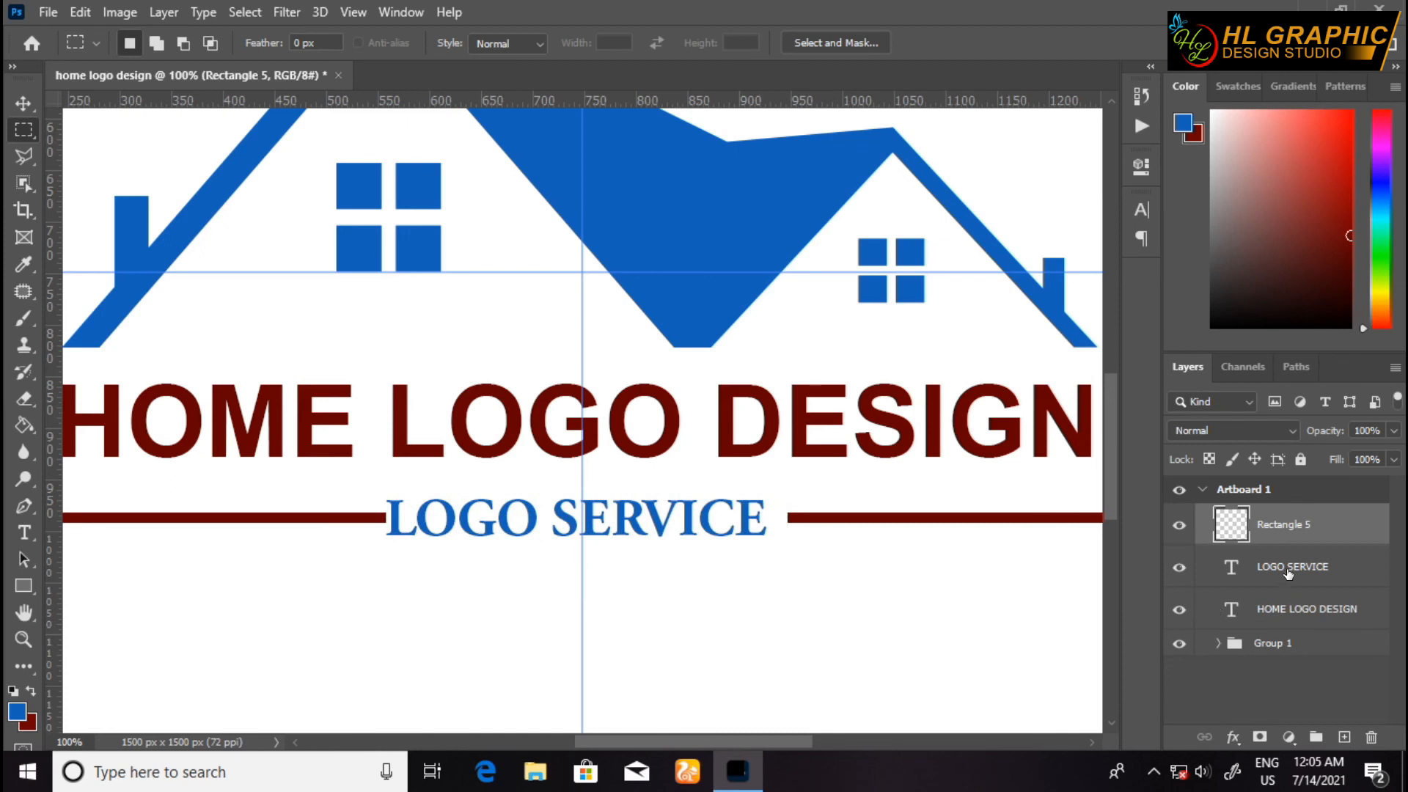
Step: Align the LOGO SERVICE line and the split bar by their horizontal centres so the text sits in the gap
left_click(1283, 576, "ctrl")
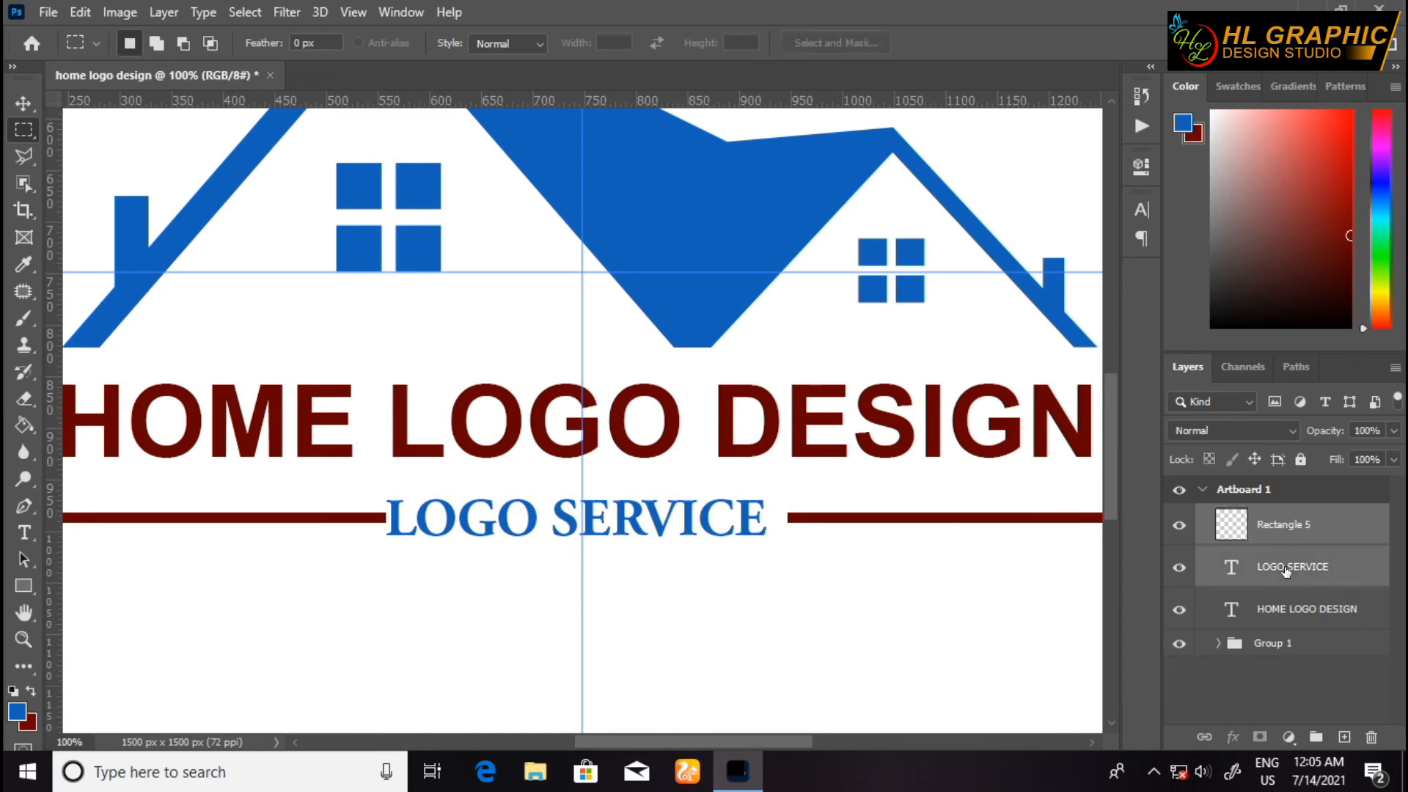
left_click(23, 103)
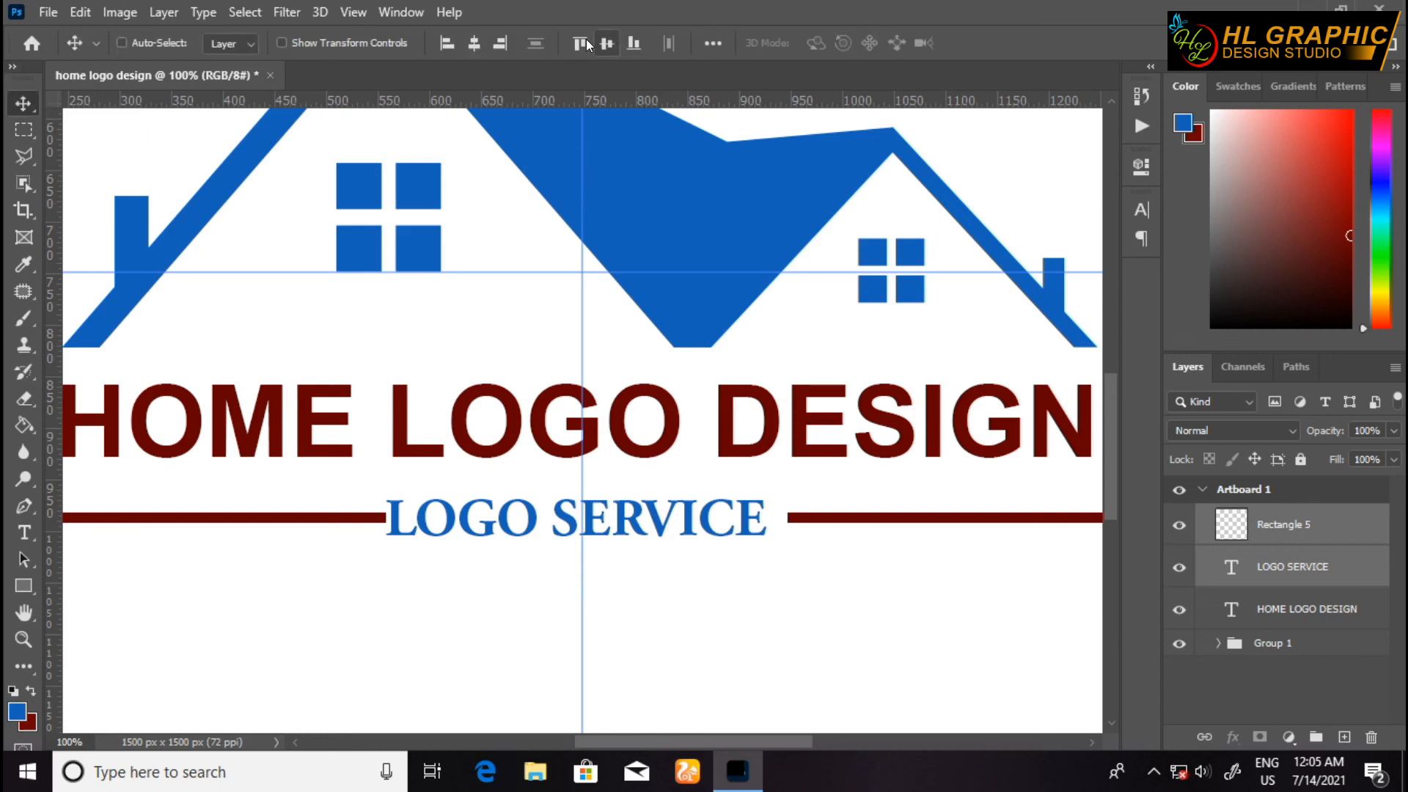
left_click(473, 43)
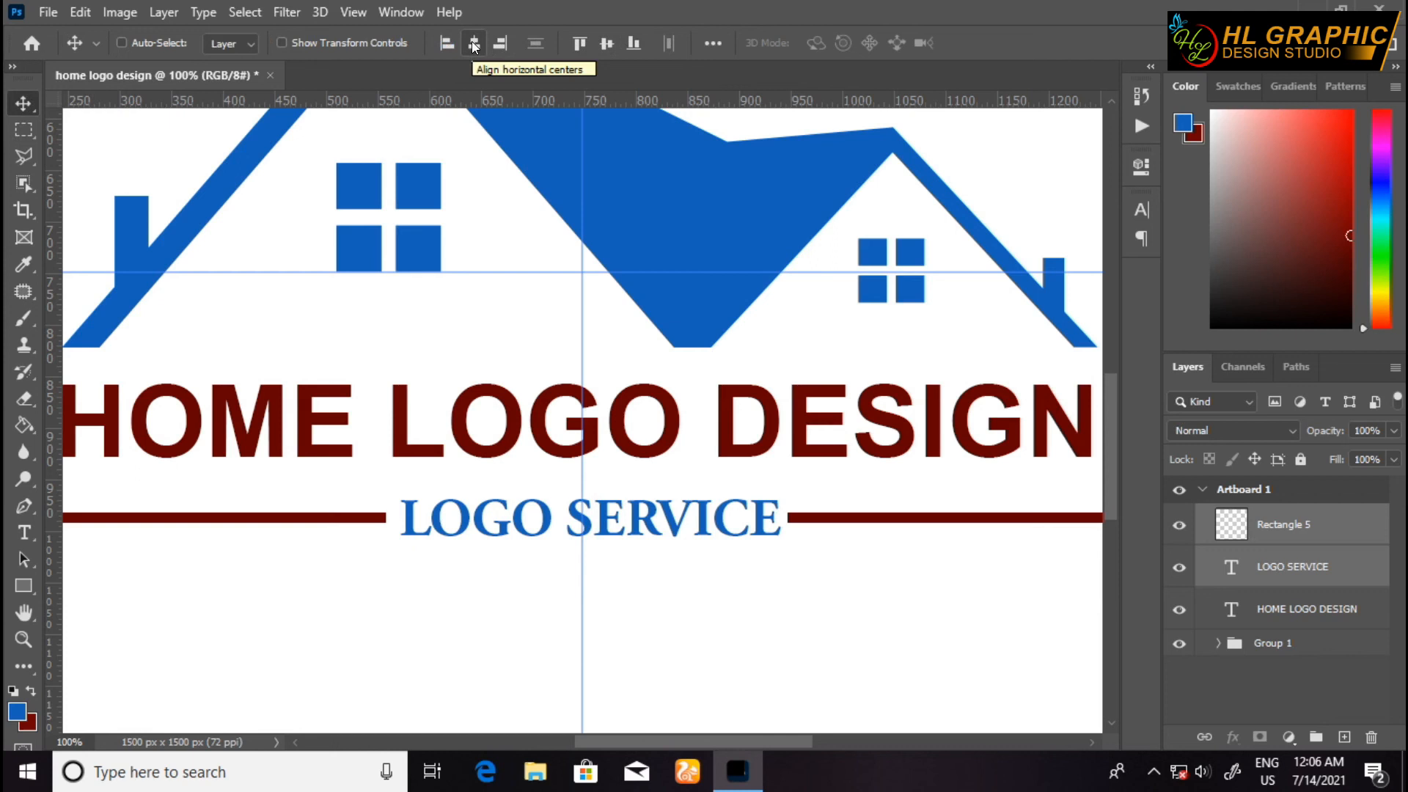
left_click(1308, 526)
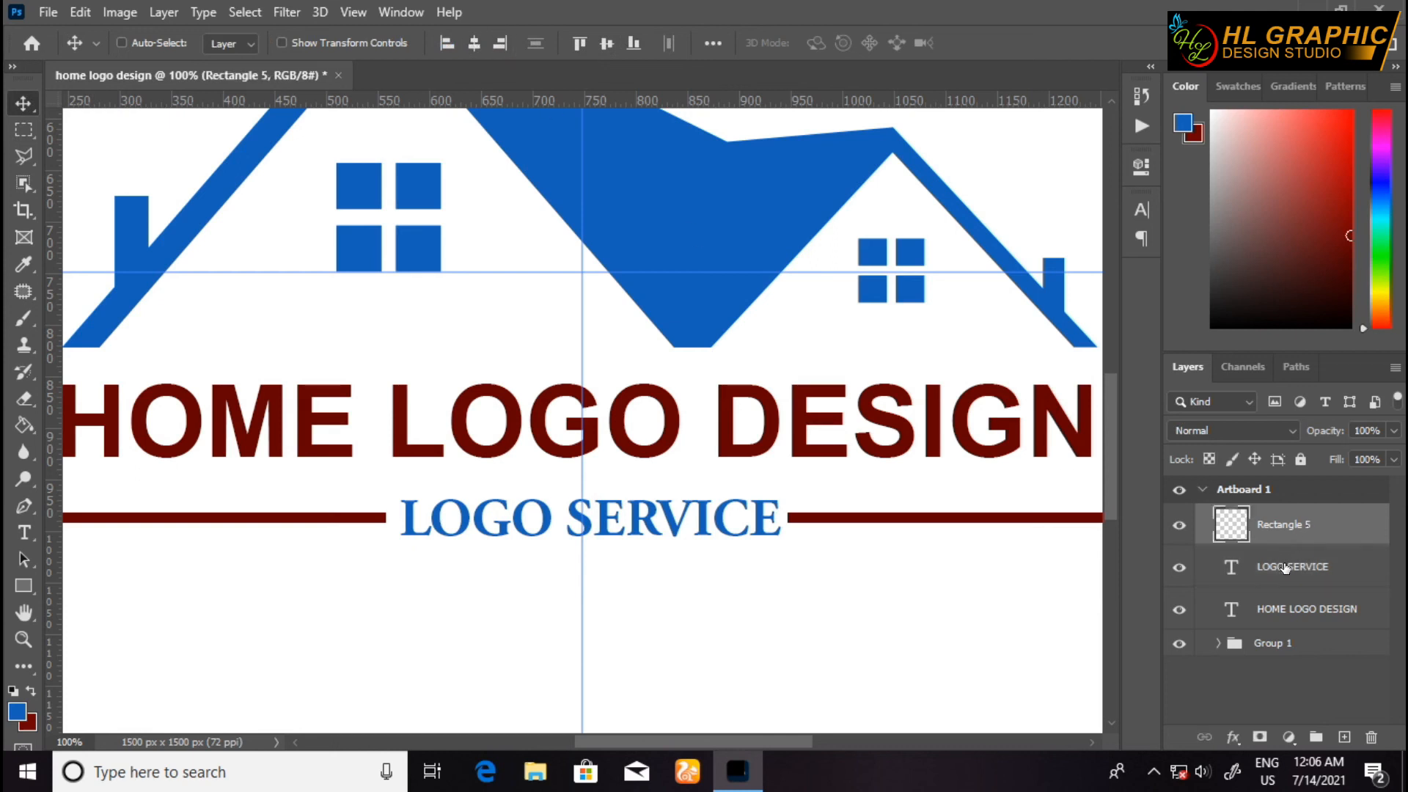
left_click(1296, 610, "ctrl")
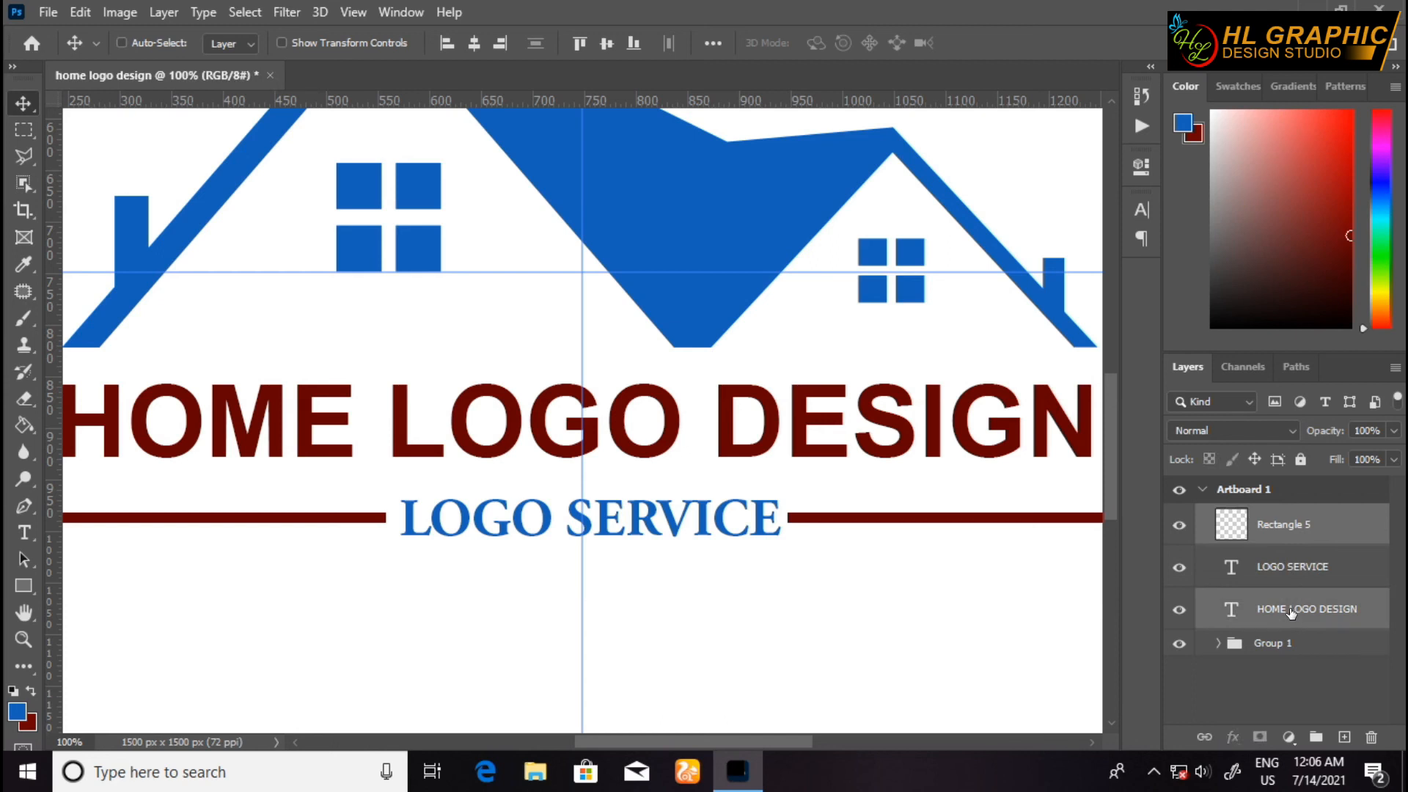
left_click(473, 46)
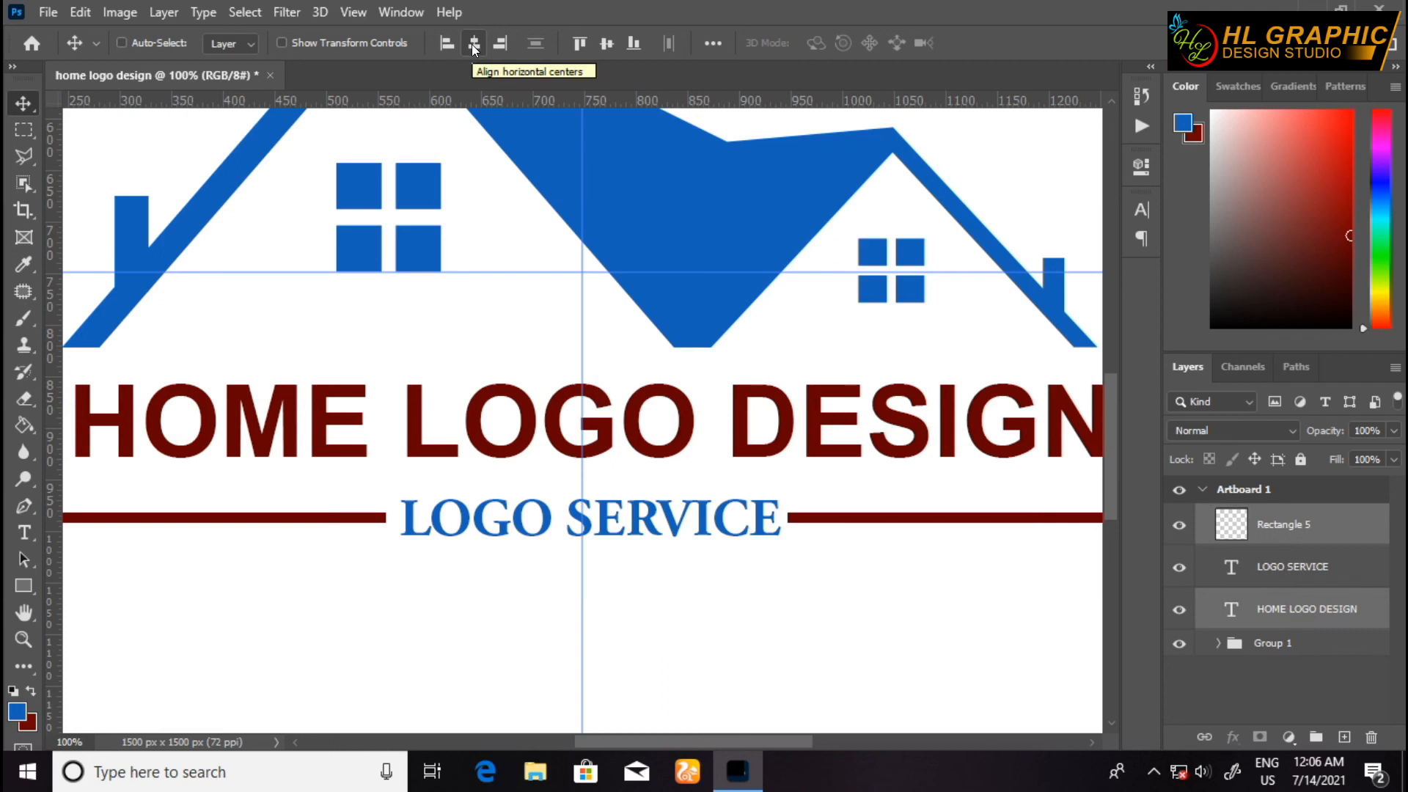
left_click(473, 44)
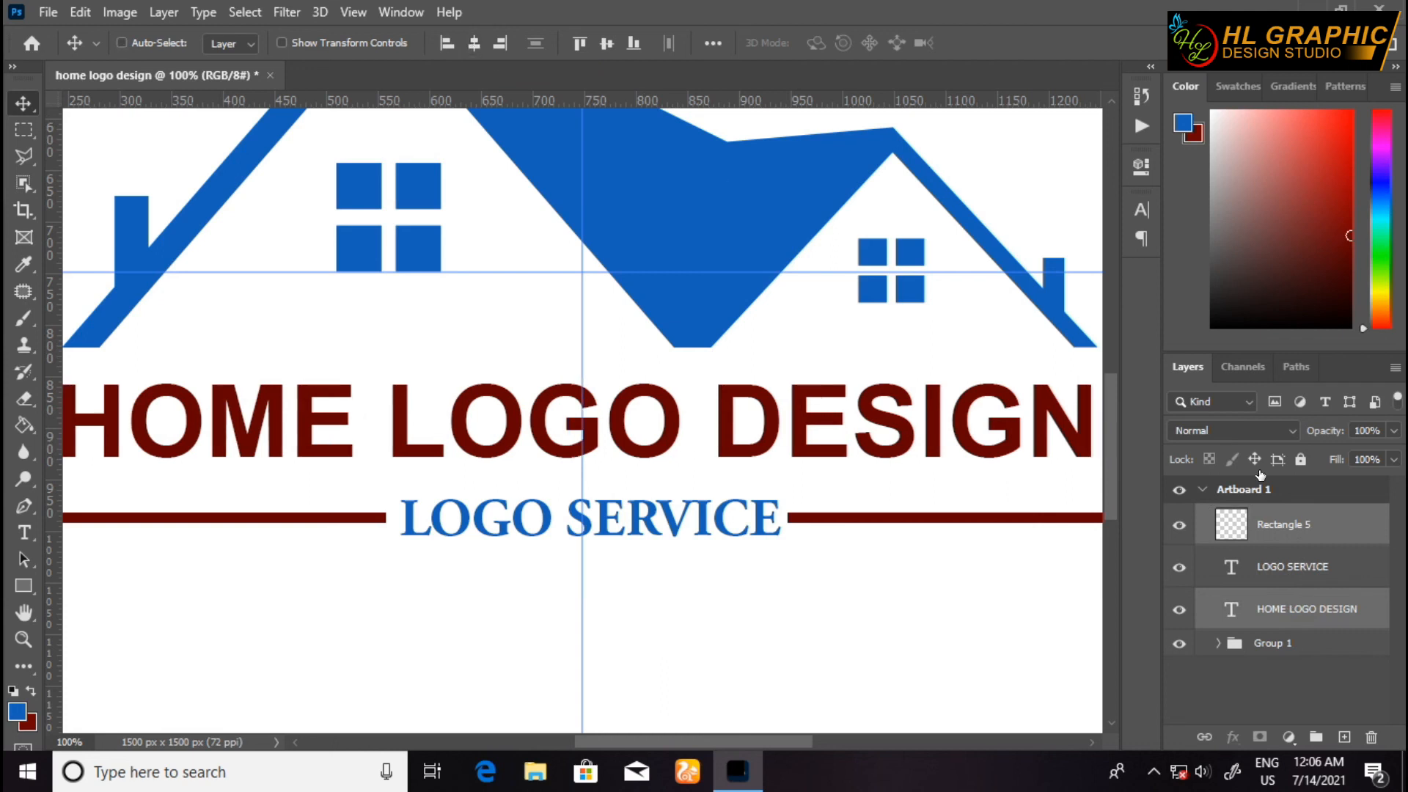
Step: Align the HOME LOGO DESIGN caption and the split bar by their horizontal centres
left_click(1317, 610)
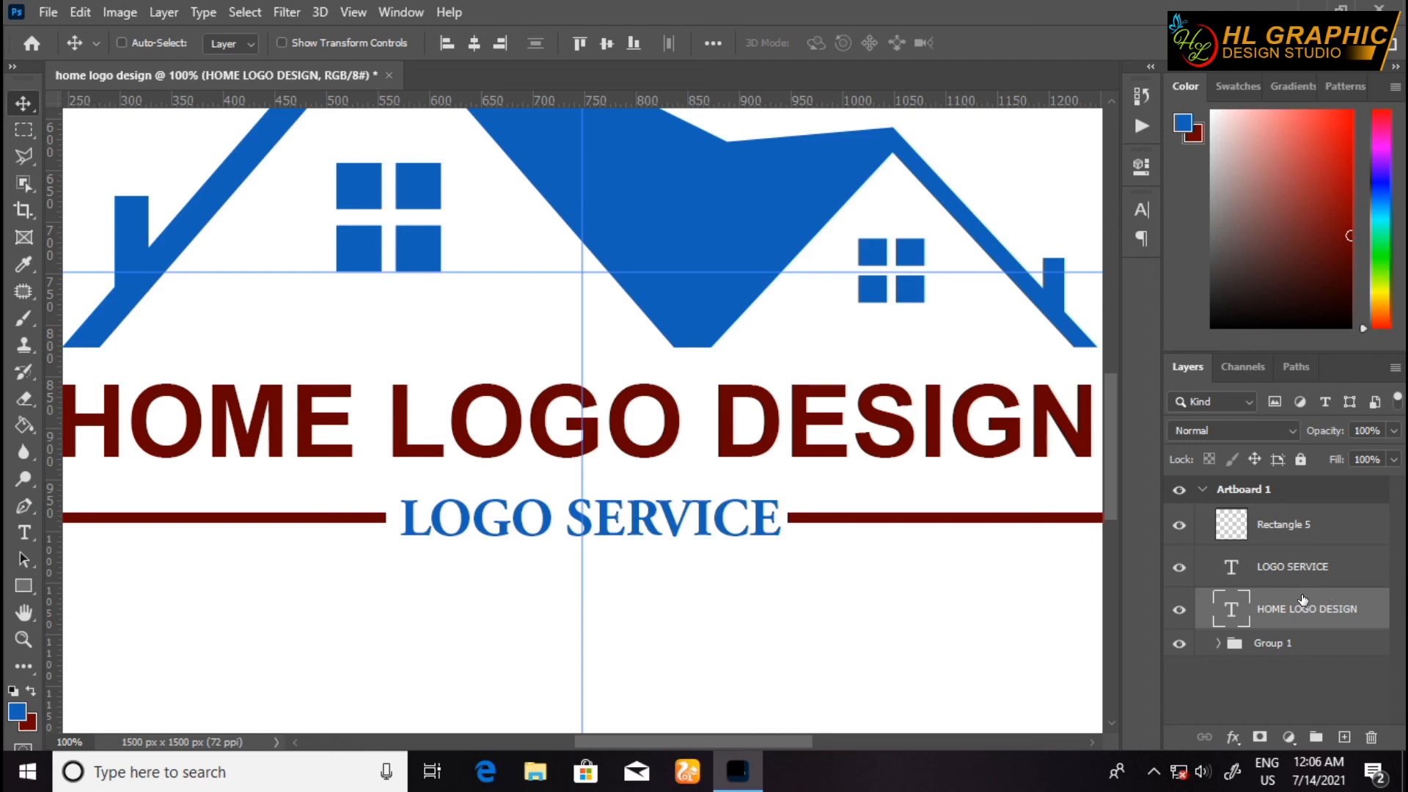
left_click(1311, 524, "ctrl")
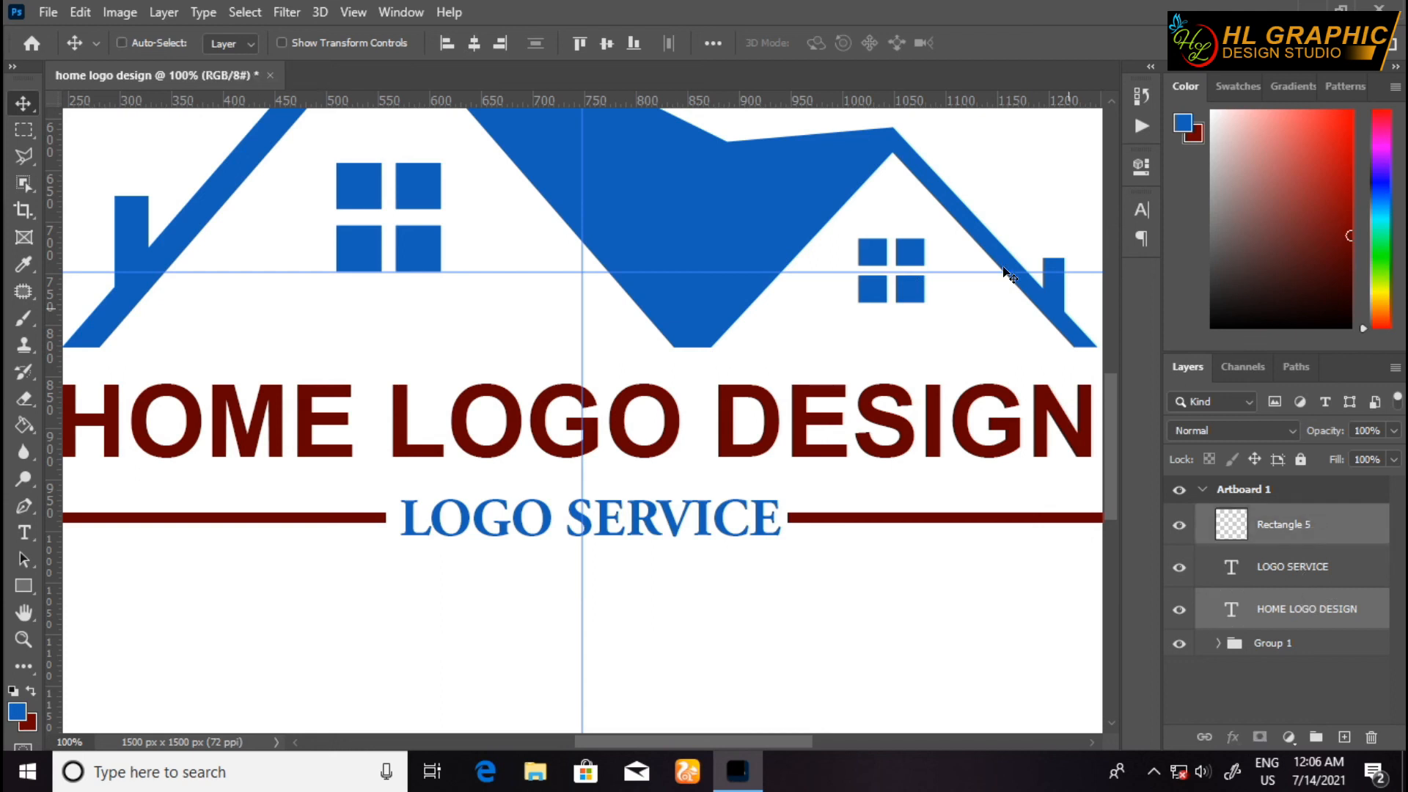
left_click(466, 43)
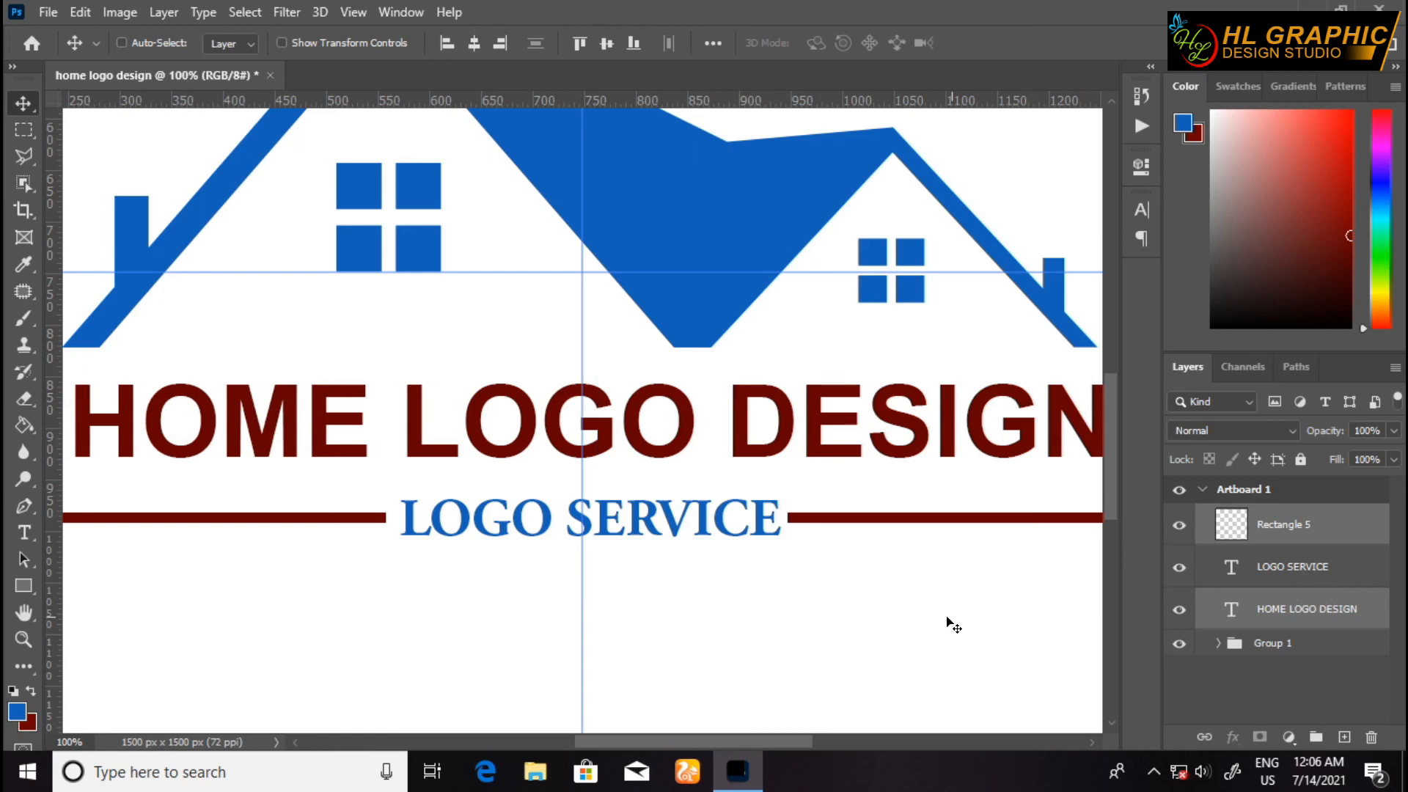
Step: Select the bar, LOGO SERVICE and HOME LOGO DESIGN layers together and nudge them slightly left beneath the houses
key("ctrl")
key("ctrl+0")
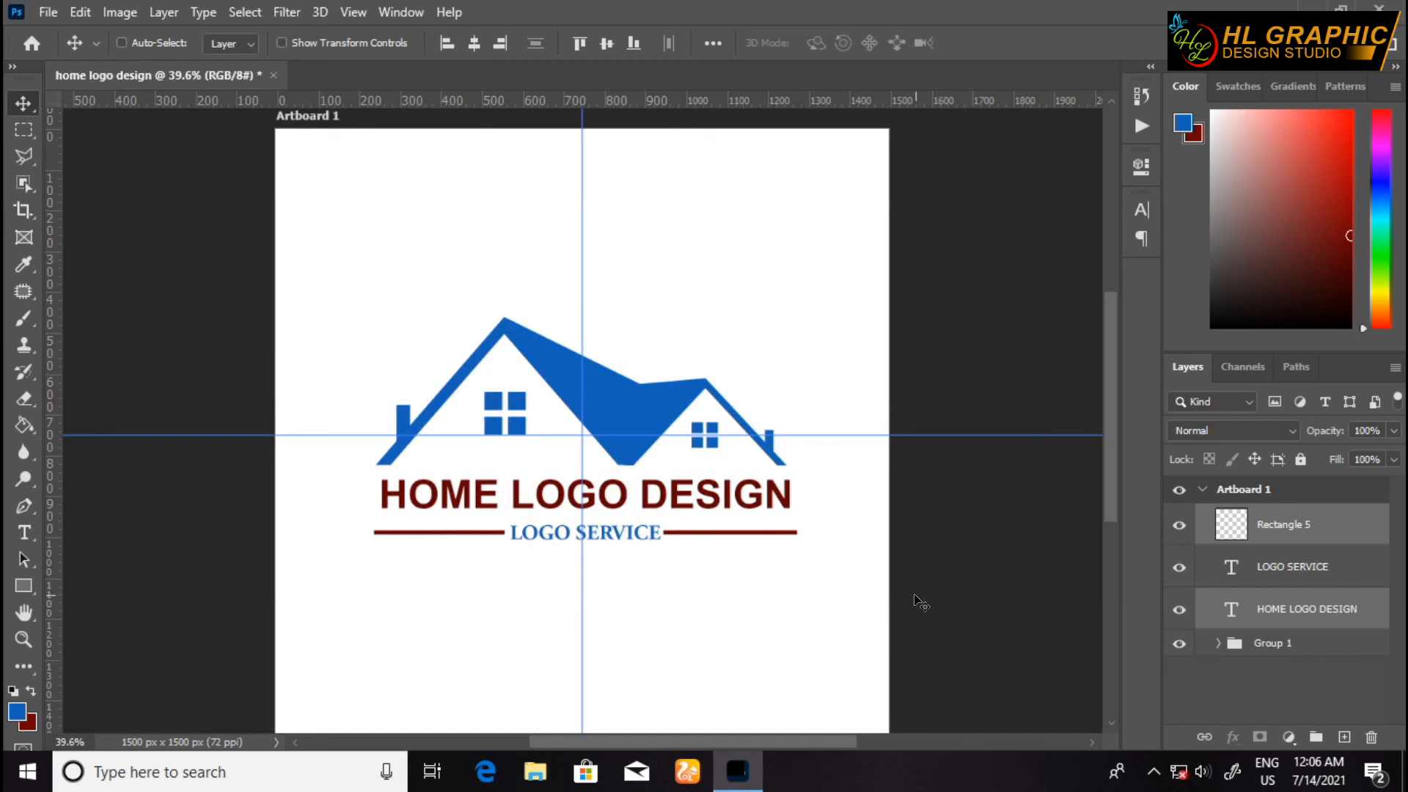
key("ctrl")
left_click(1313, 572, "ctrl")
key("shift+Left")
key("shift+Left")
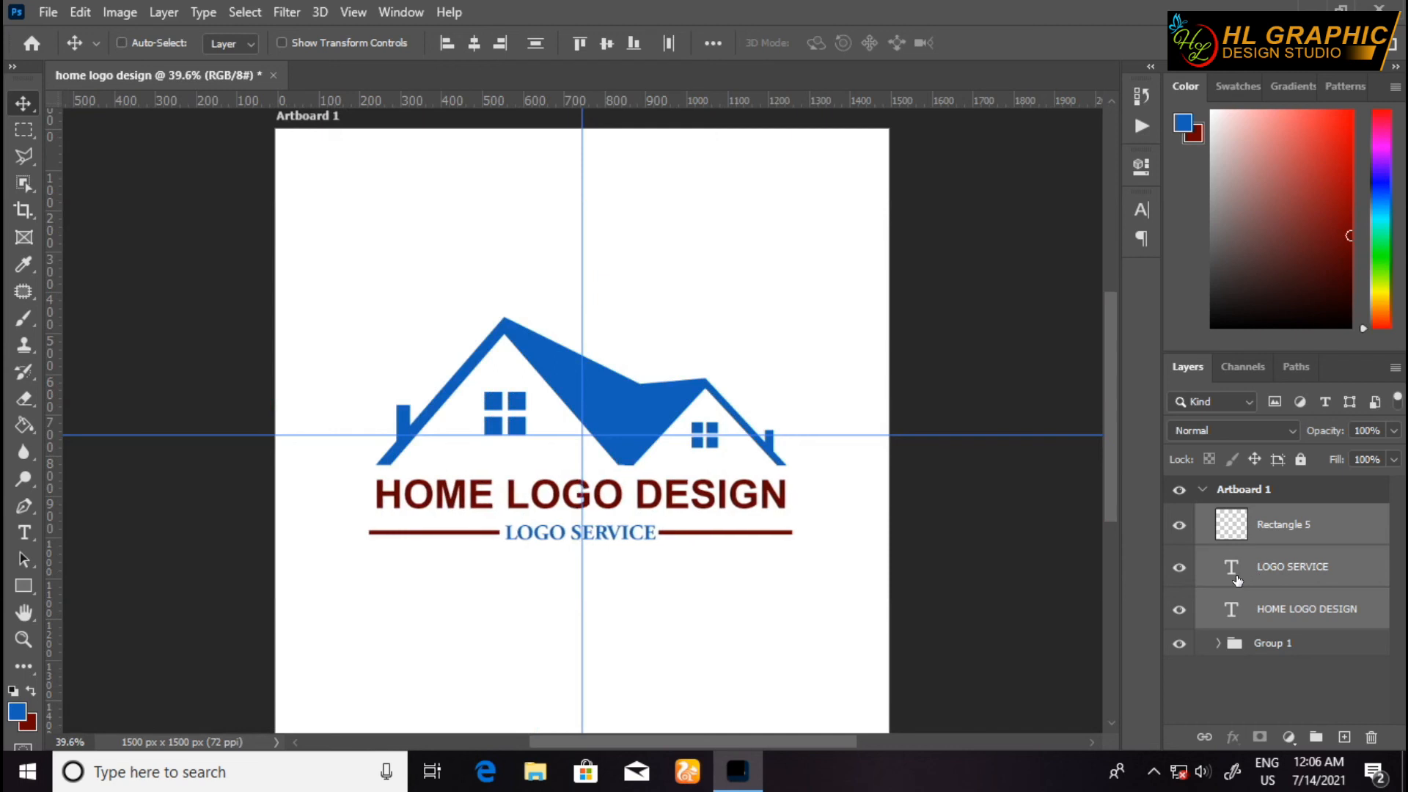
key("shift+Left")
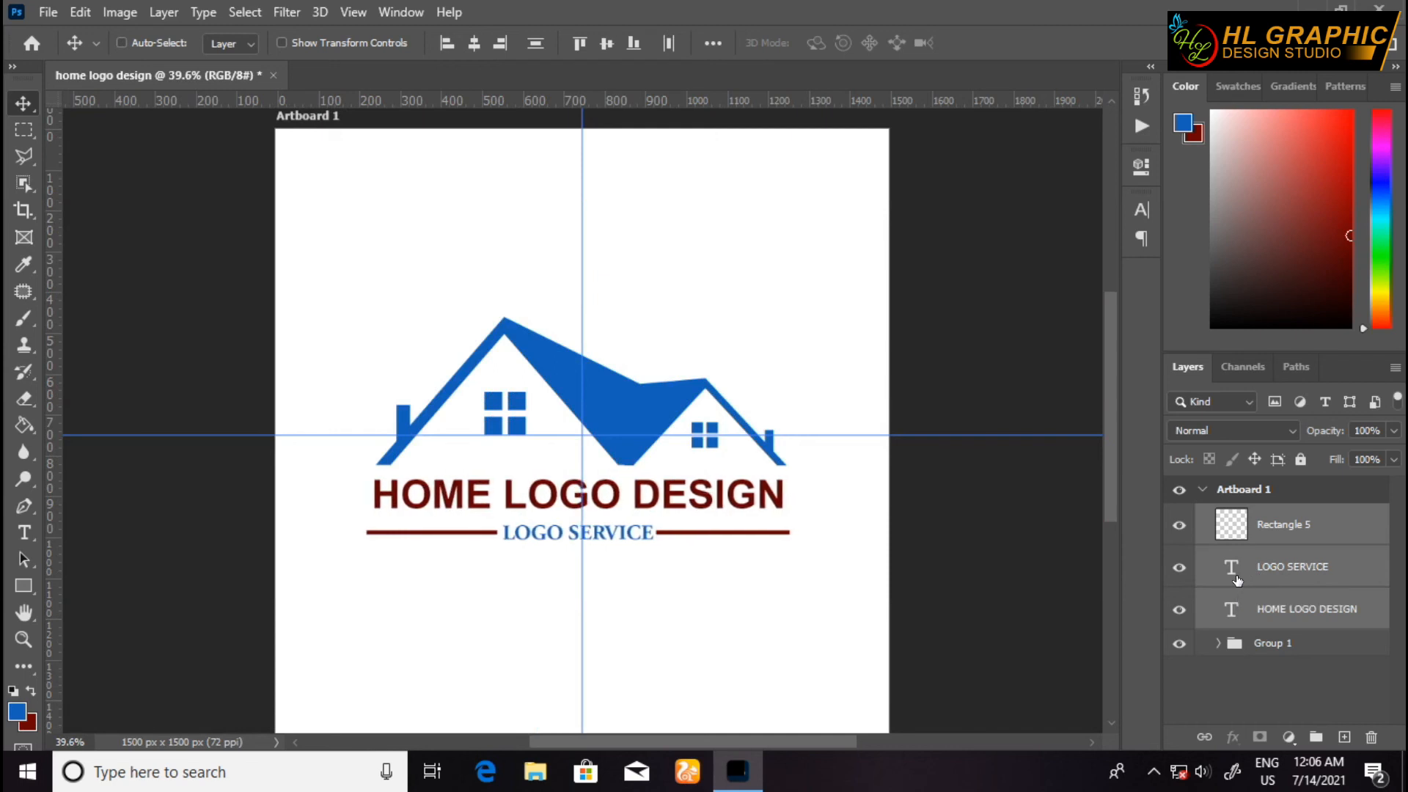